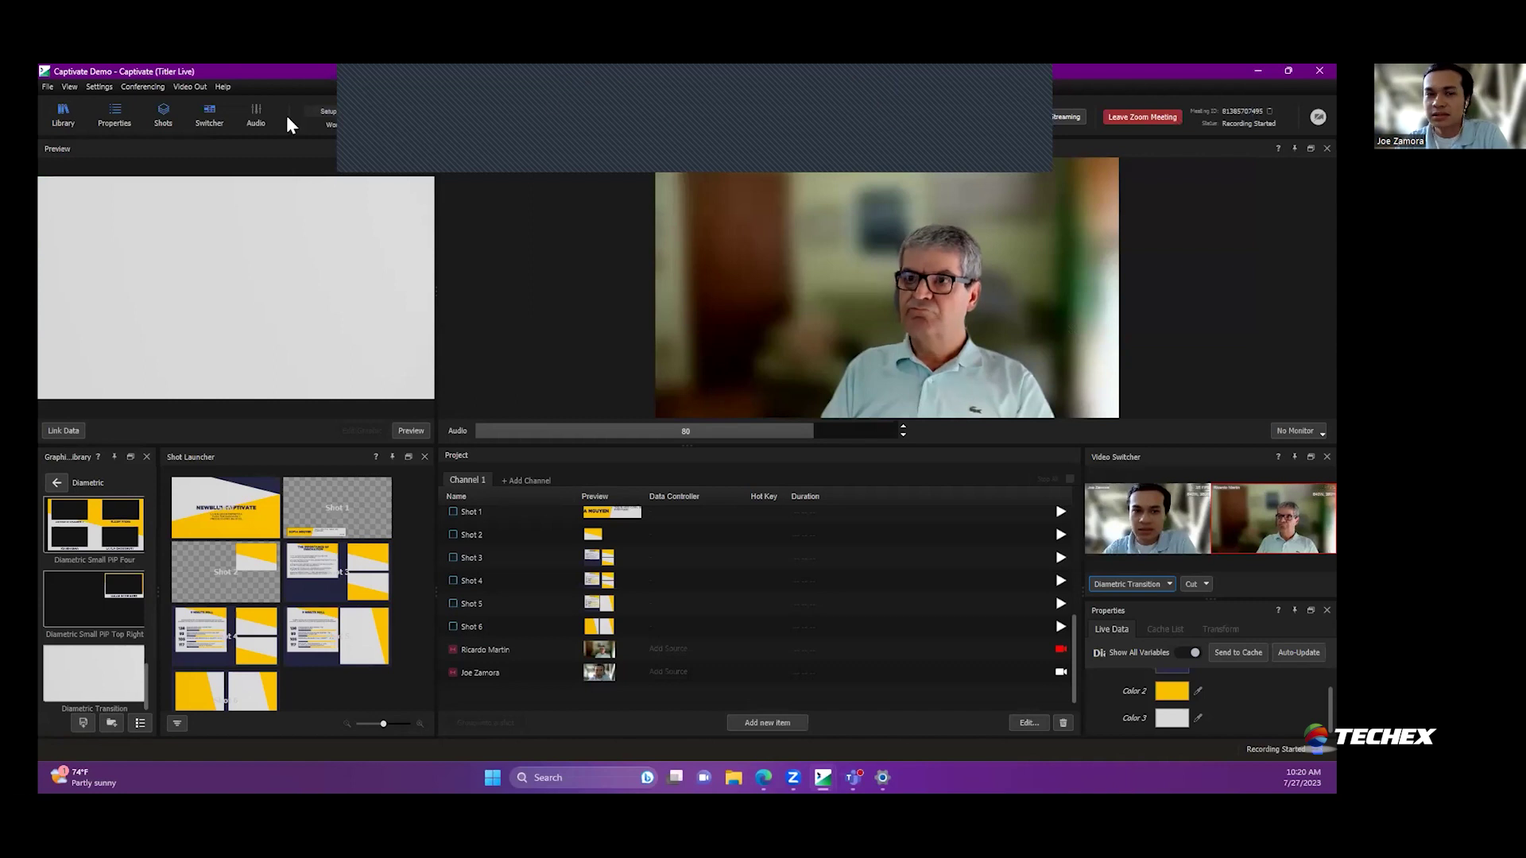
Step: Take the Captivate window out of its maximized state, make it narrower and reposition it on the desktop below the covered strip
{"action": "left_click_drag", "start_coordinate": [1192, 72], "coordinate": [1174, 117]}
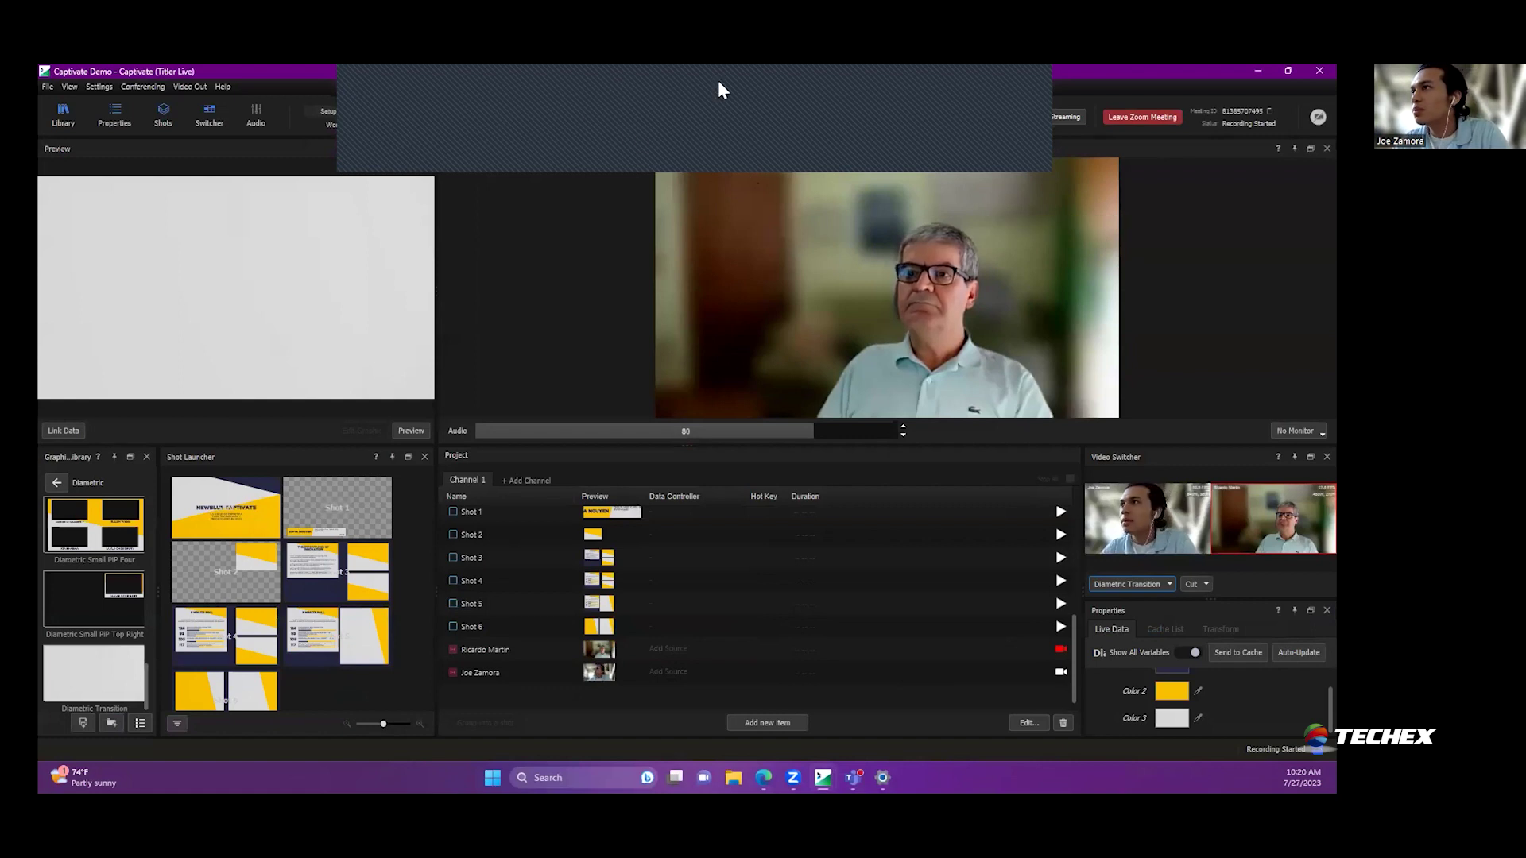
{"action": "left_click", "coordinate": [745, 74]}
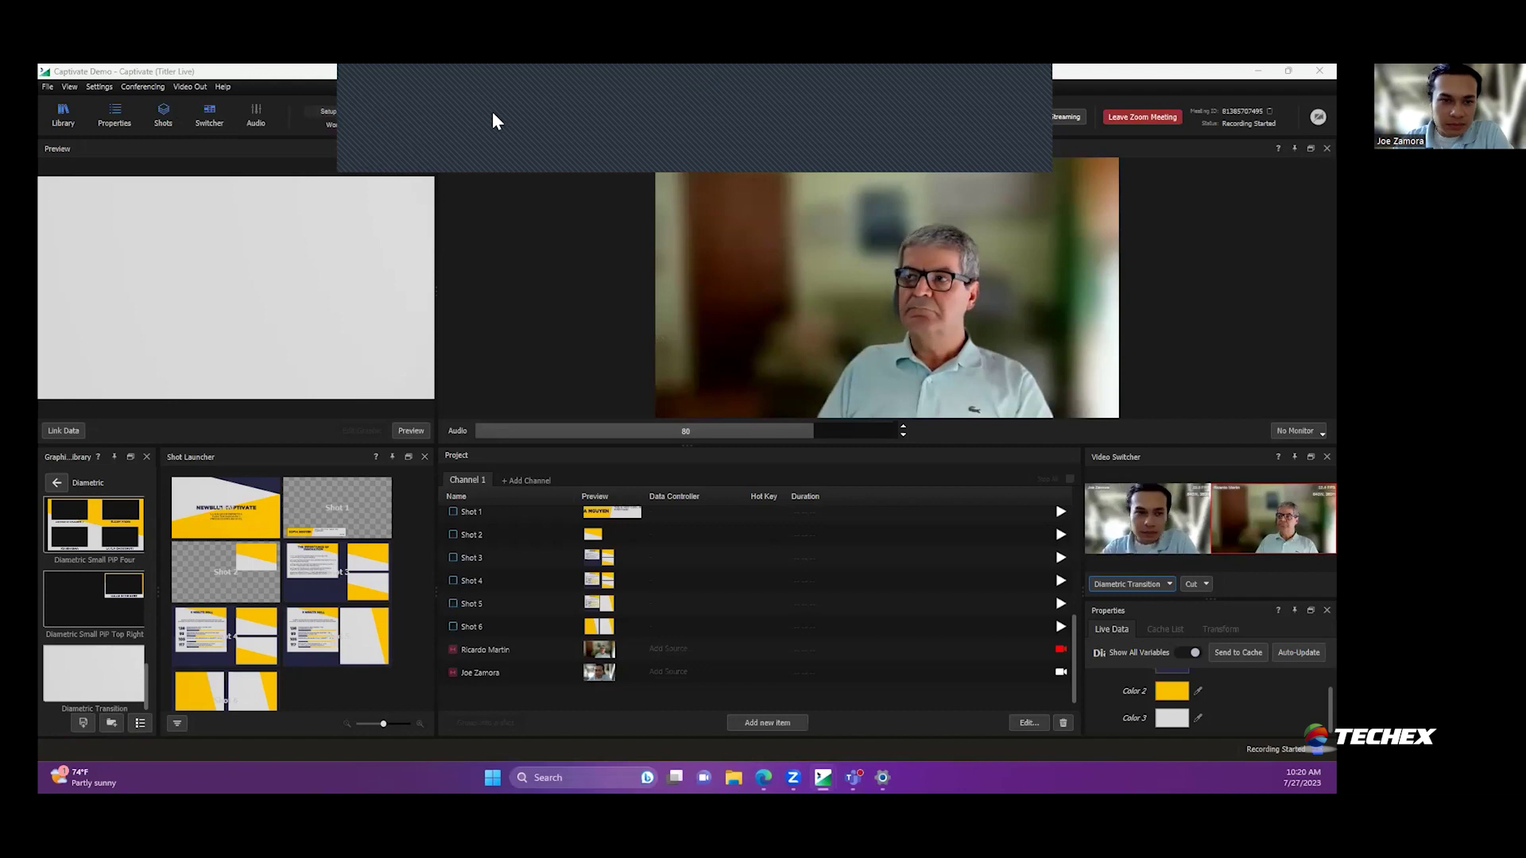
{"action": "left_click", "coordinate": [366, 78]}
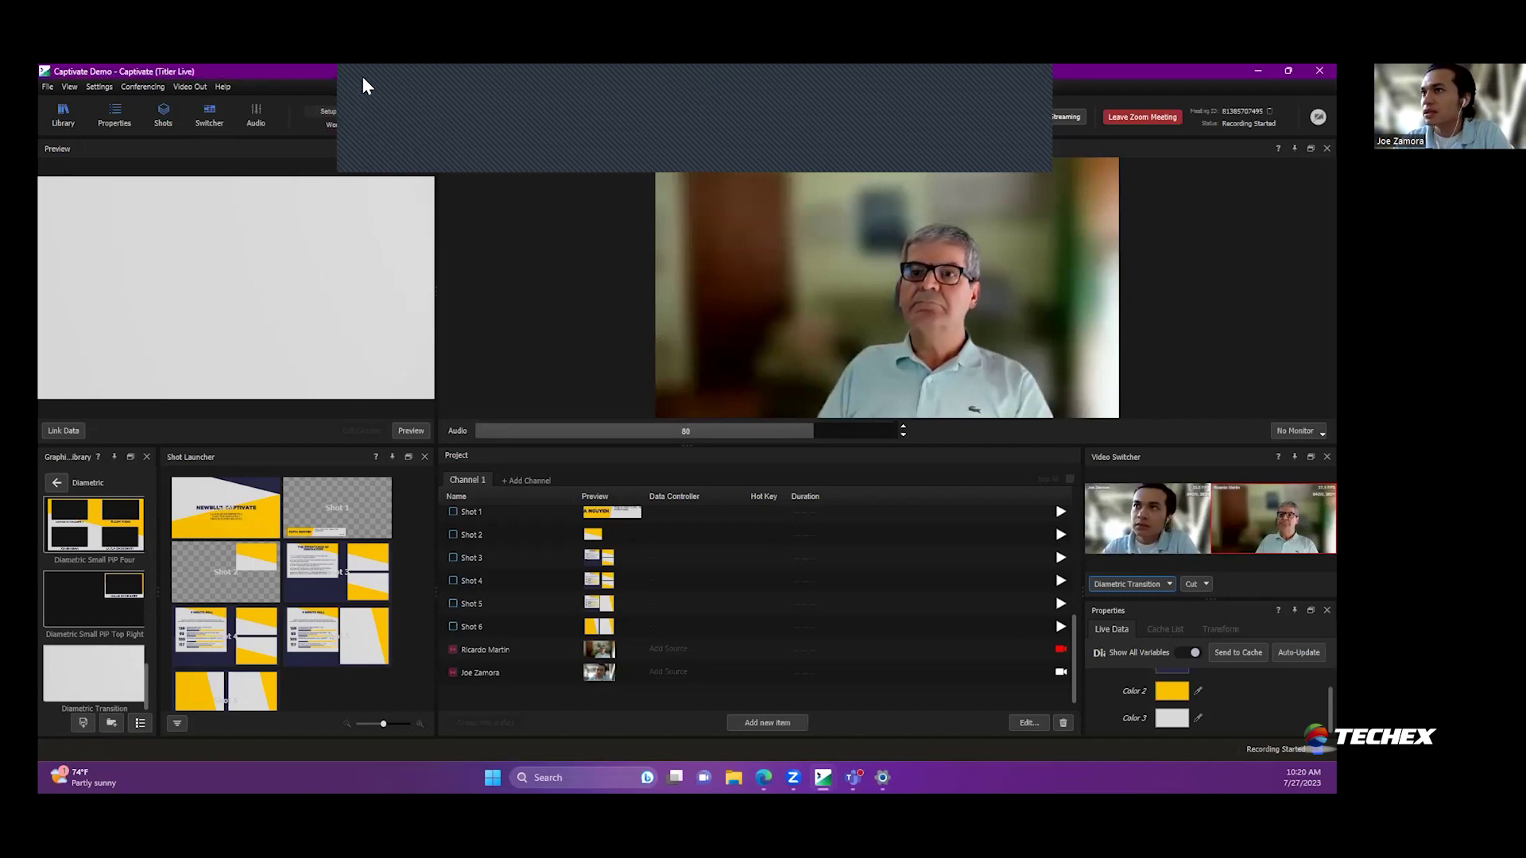
{"action": "left_click_drag", "start_coordinate": [363, 77], "coordinate": [512, 200]}
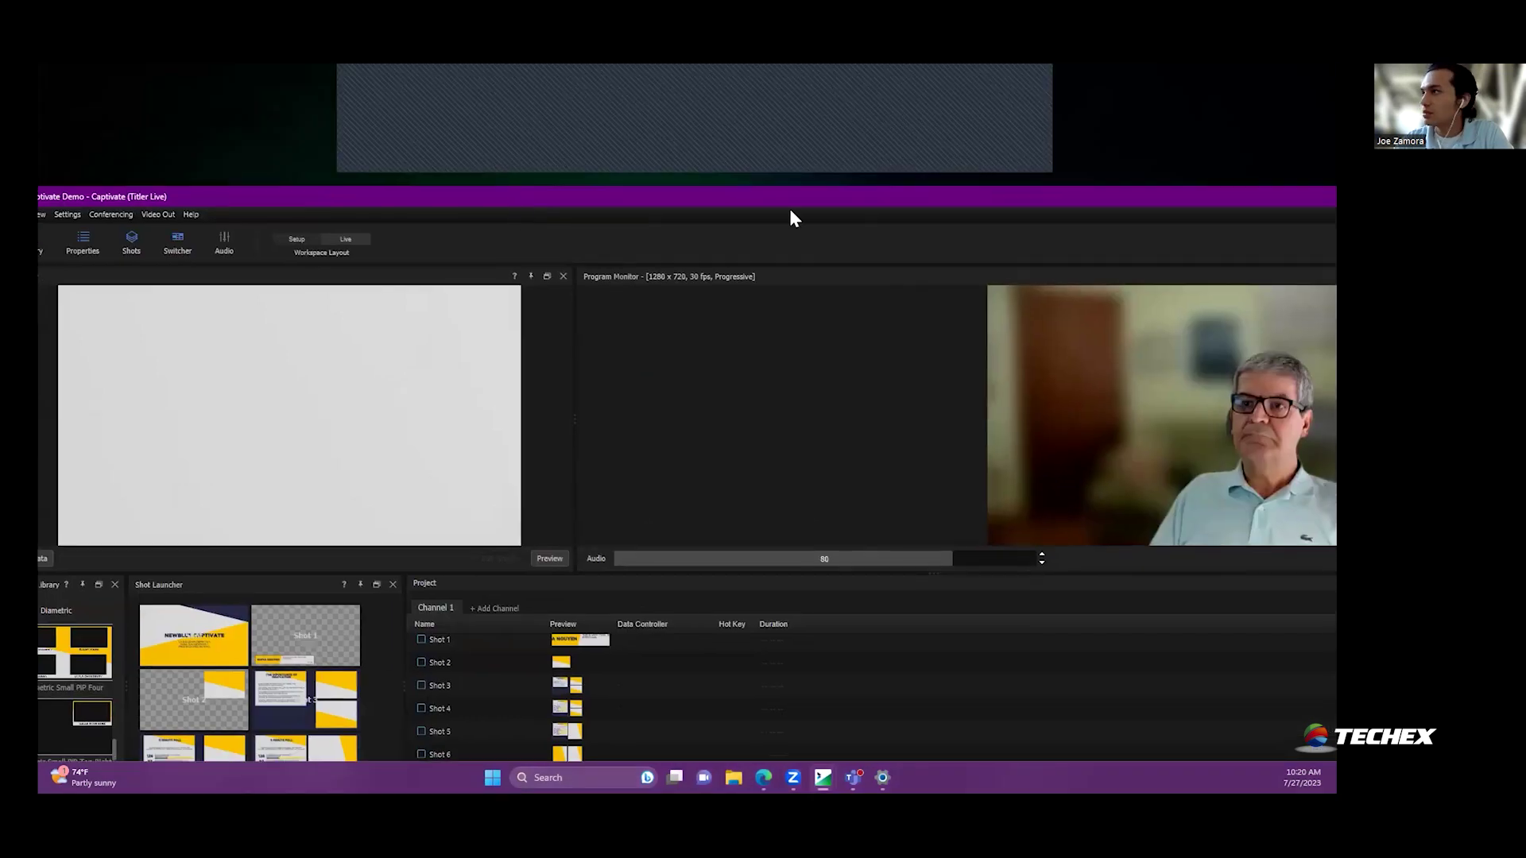
{"action": "left_click_drag", "start_coordinate": [1049, 194], "coordinate": [893, 184]}
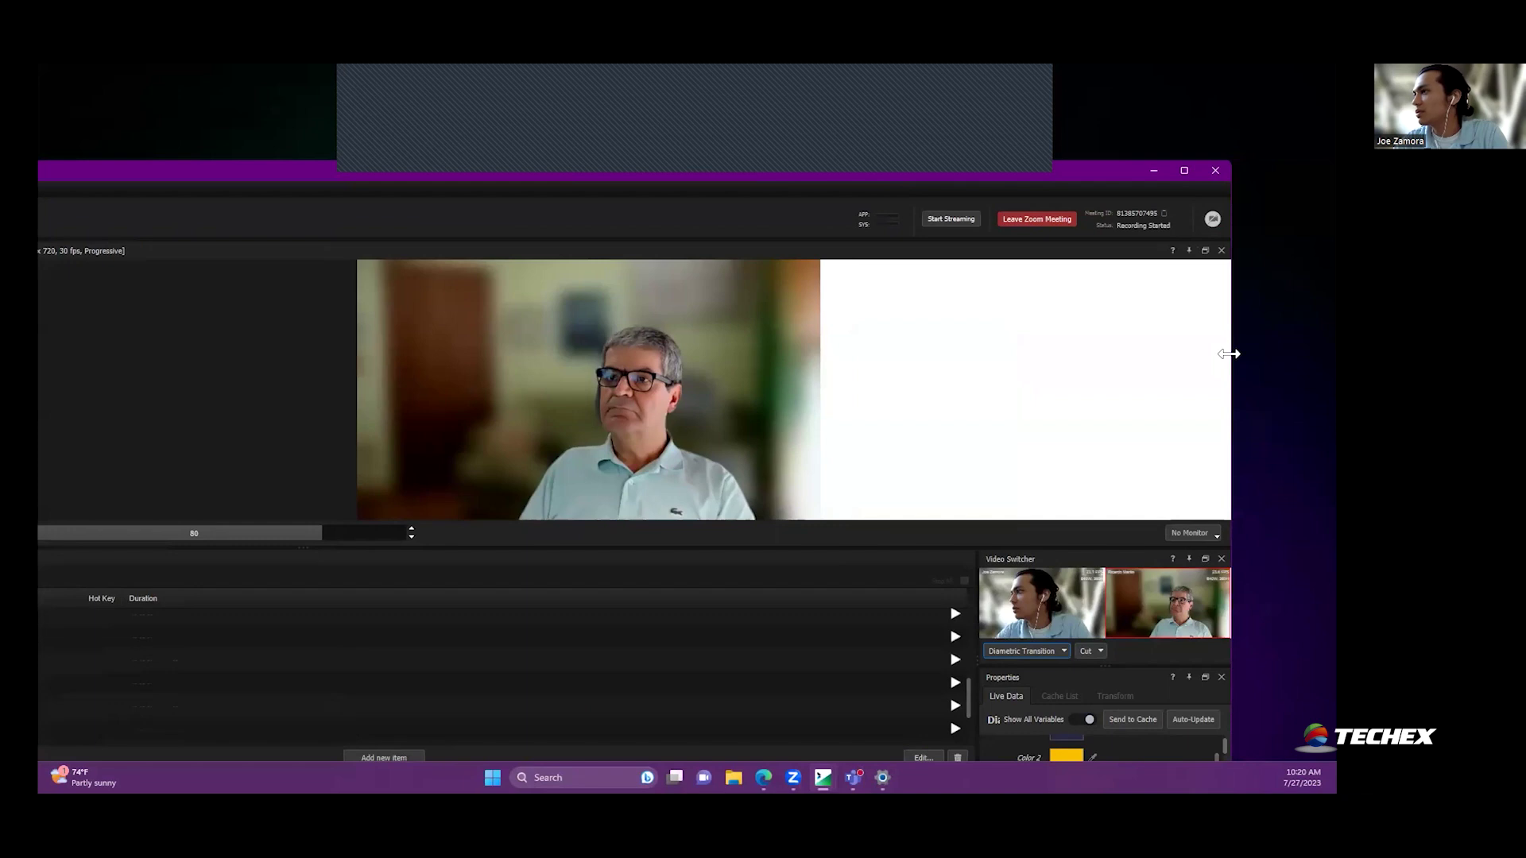
{"action": "left_click_drag", "start_coordinate": [1229, 354], "coordinate": [875, 354]}
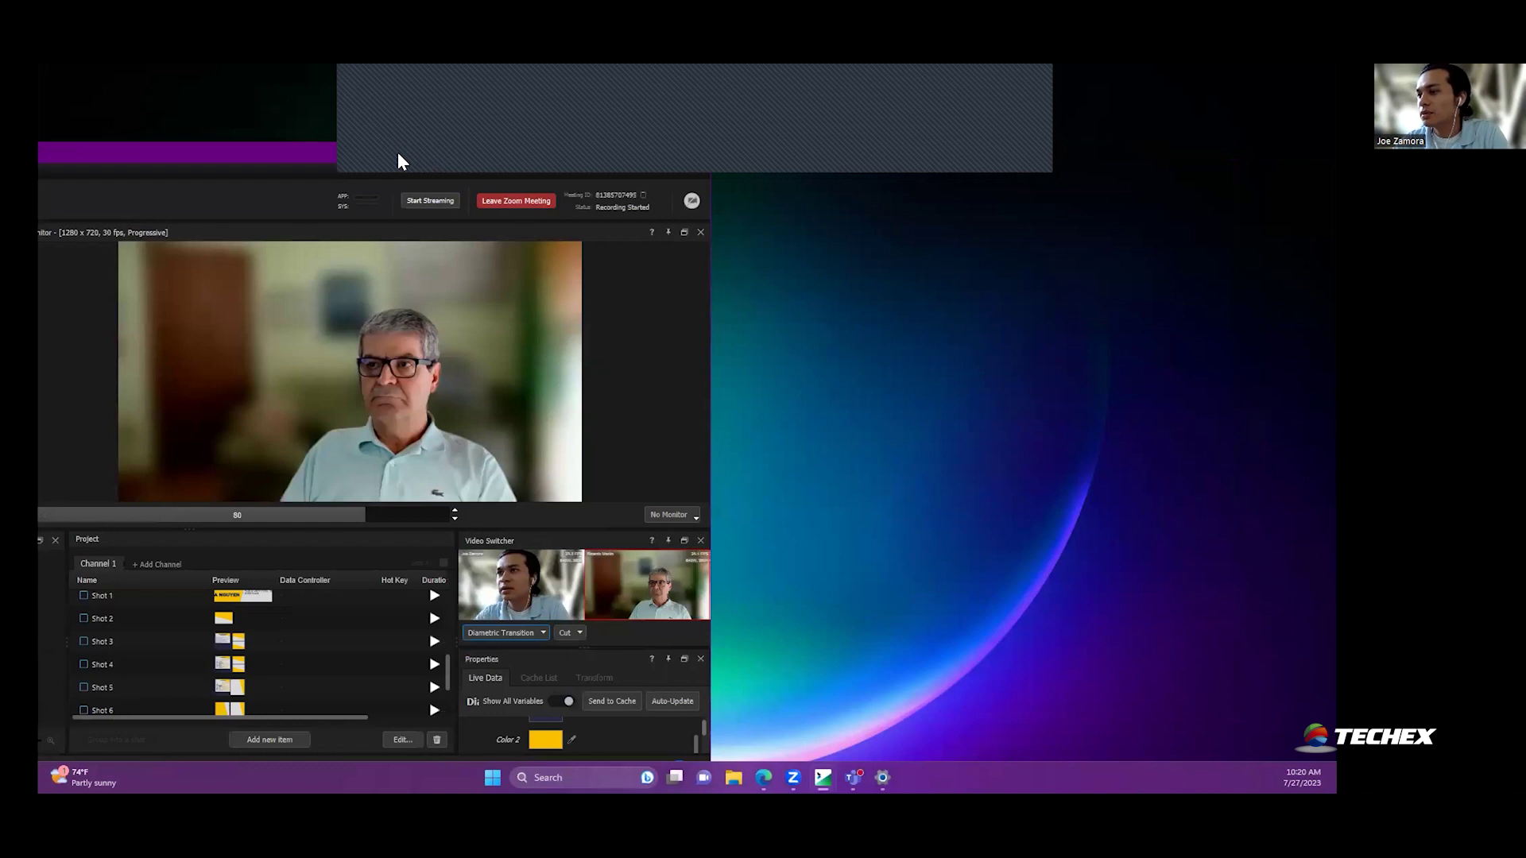
{"action": "left_click_drag", "start_coordinate": [399, 161], "coordinate": [852, 150]}
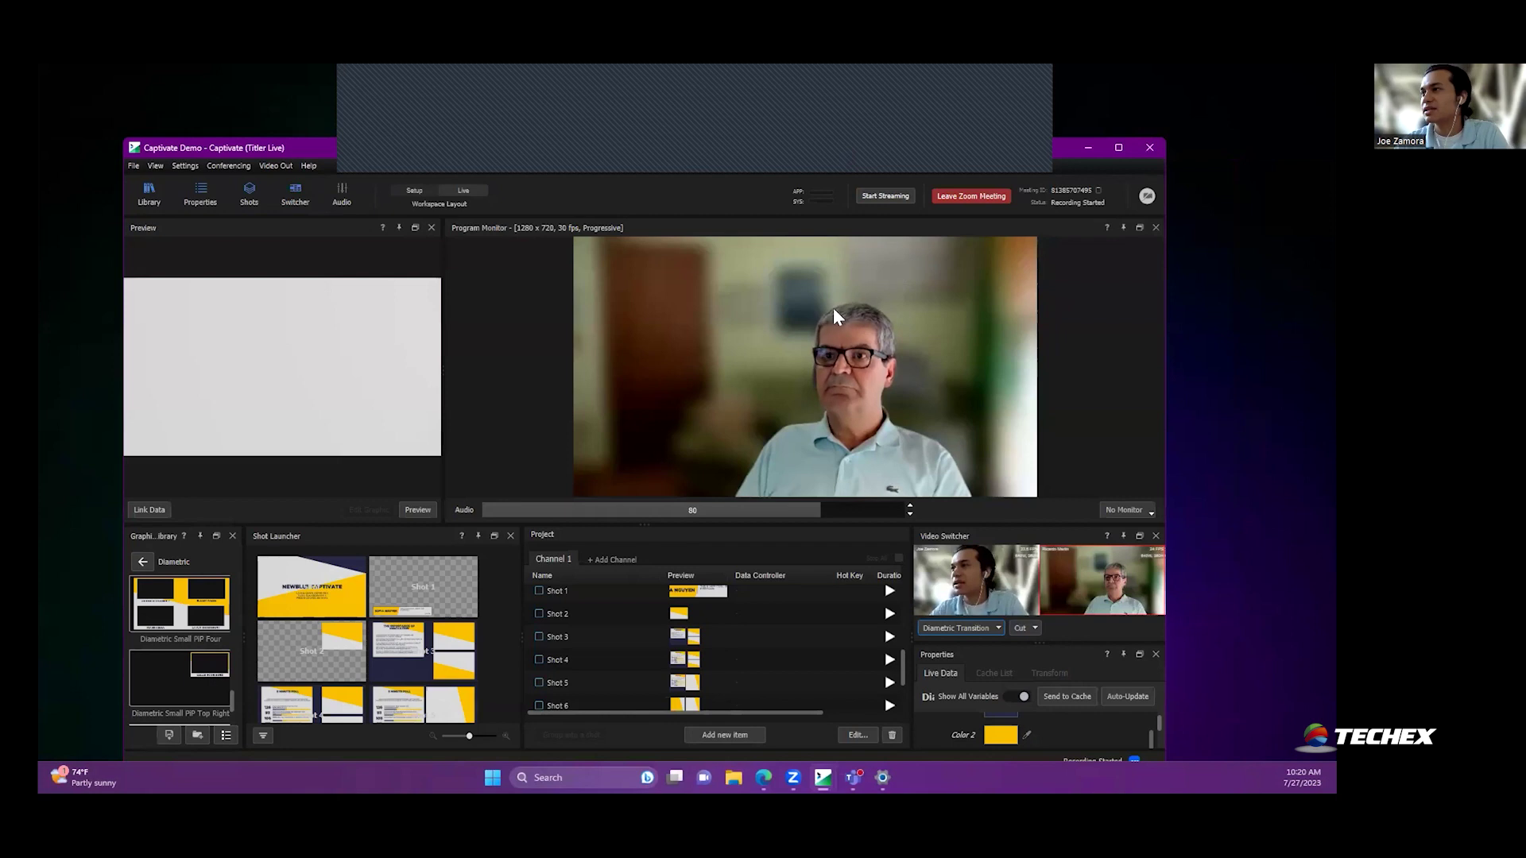
Step: Switch the workspace layout to Setup and back to Live, and briefly show the desktop before restoring the window
{"action": "left_click", "coordinate": [414, 191]}
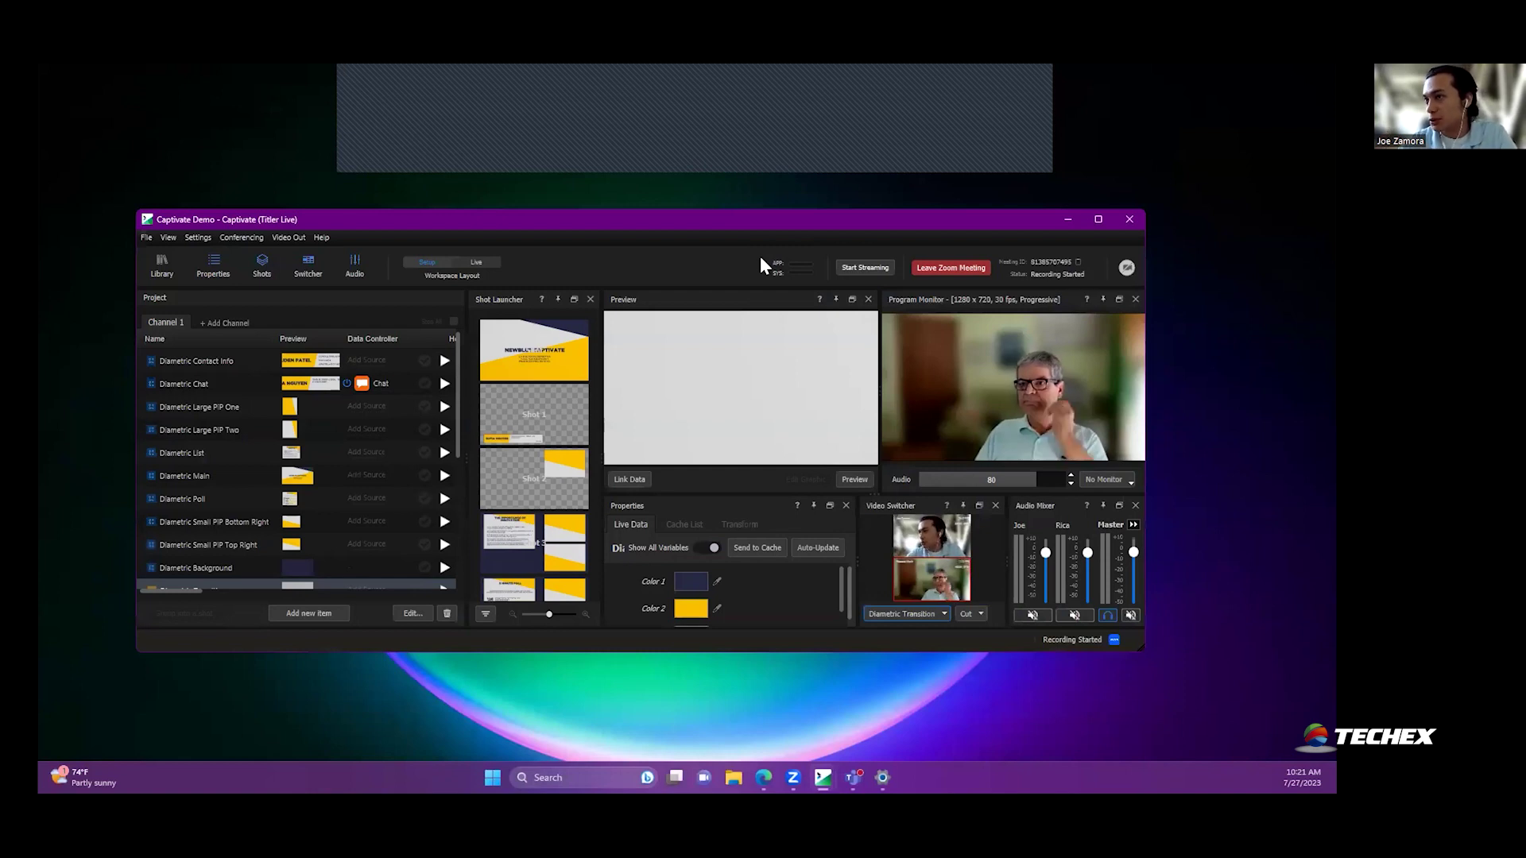
{"action": "left_click", "coordinate": [613, 387]}
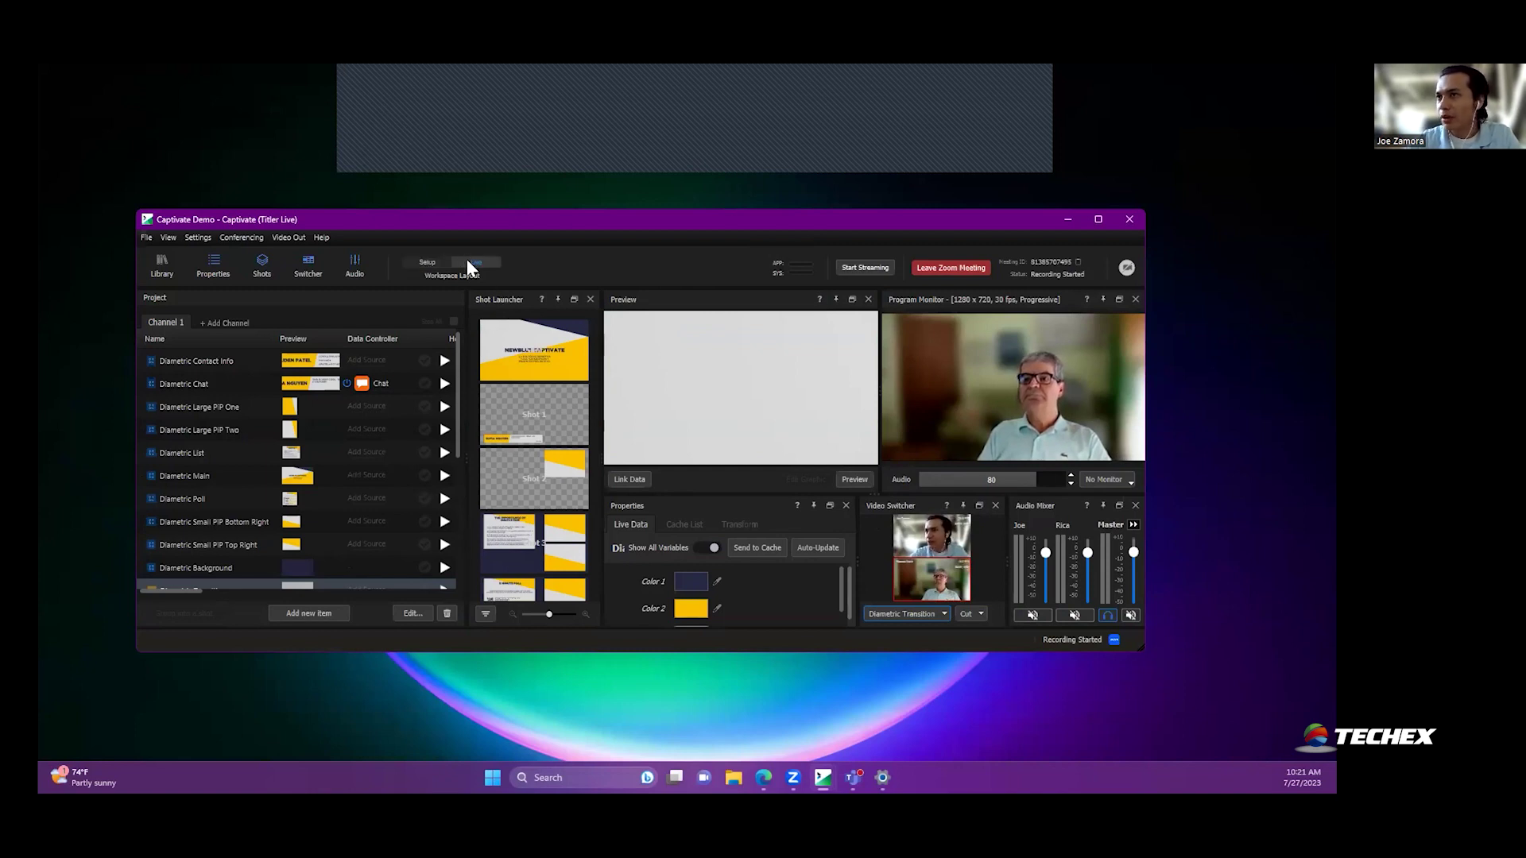
{"action": "key", "text": "super+d"}
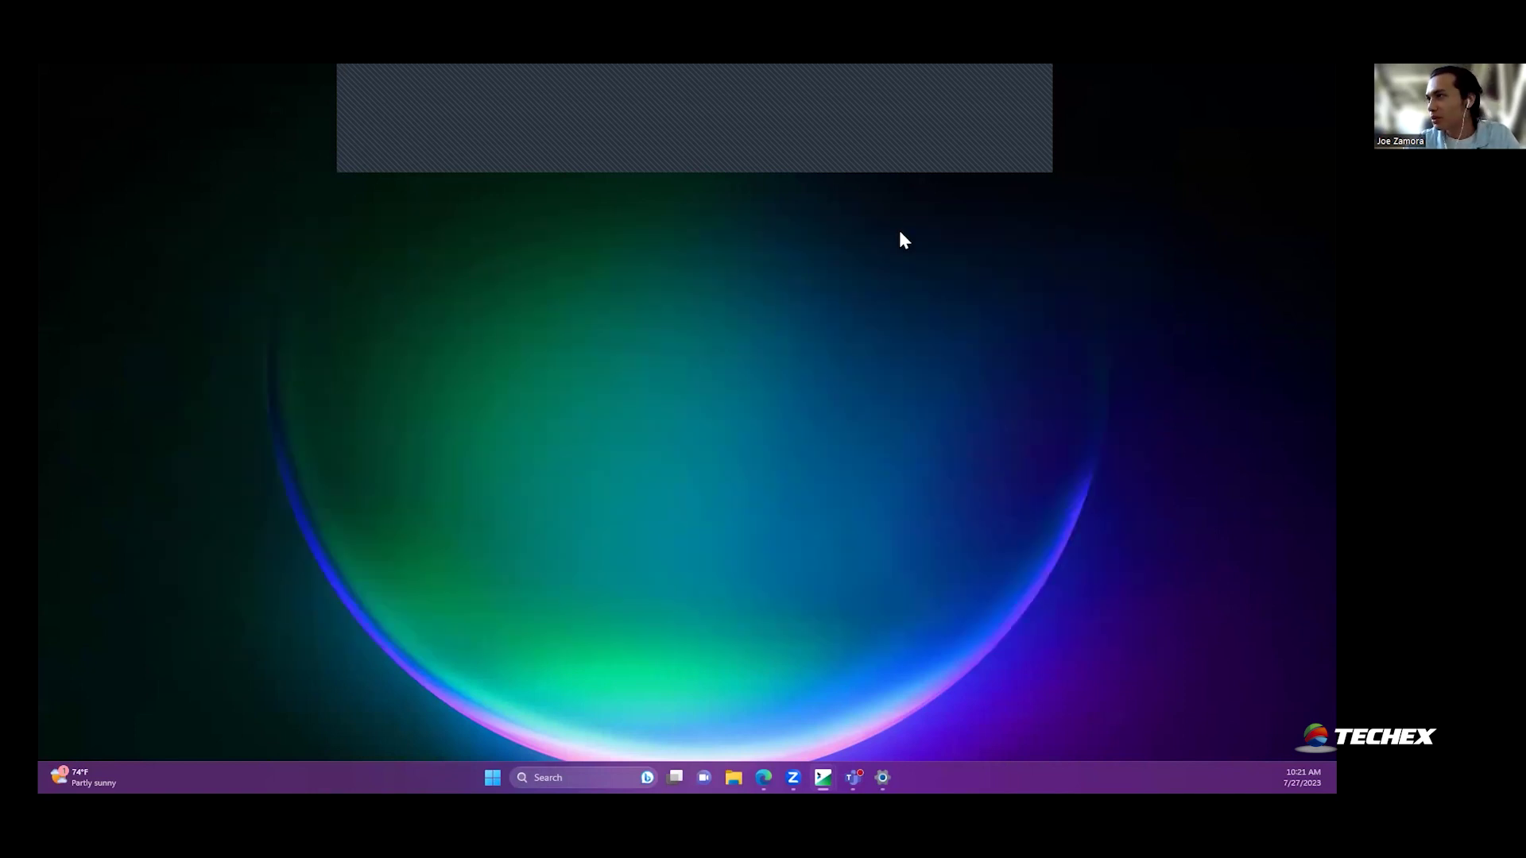
{"action": "key", "text": "super+d"}
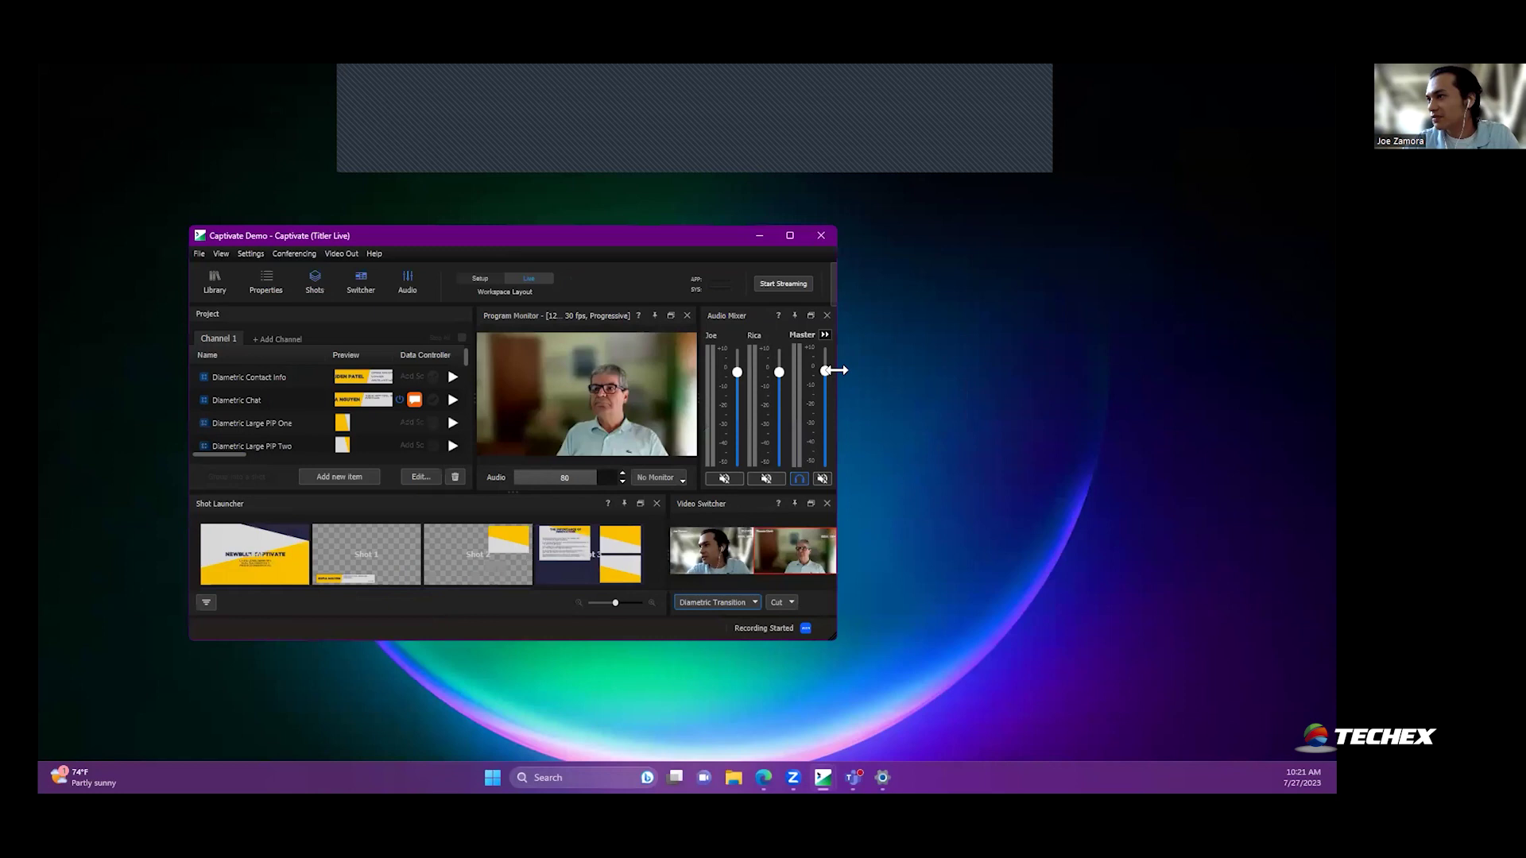
Step: Enlarge the Captivate window on all four sides to fill most of the desktop below the covered strip
{"action": "left_click_drag", "start_coordinate": [834, 370], "coordinate": [1227, 371]}
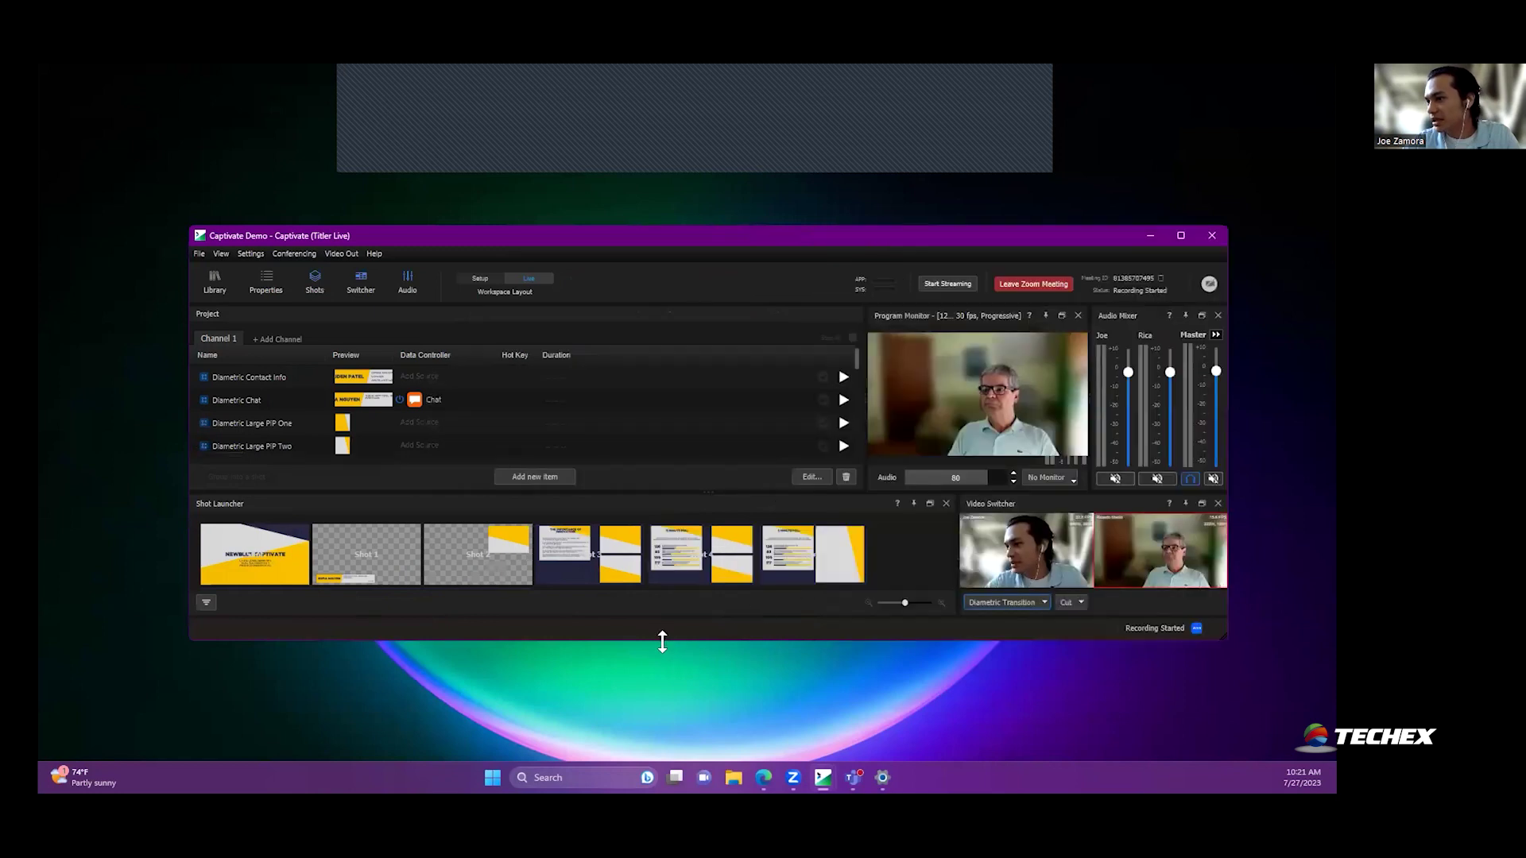
{"action": "left_click_drag", "start_coordinate": [663, 641], "coordinate": [662, 755]}
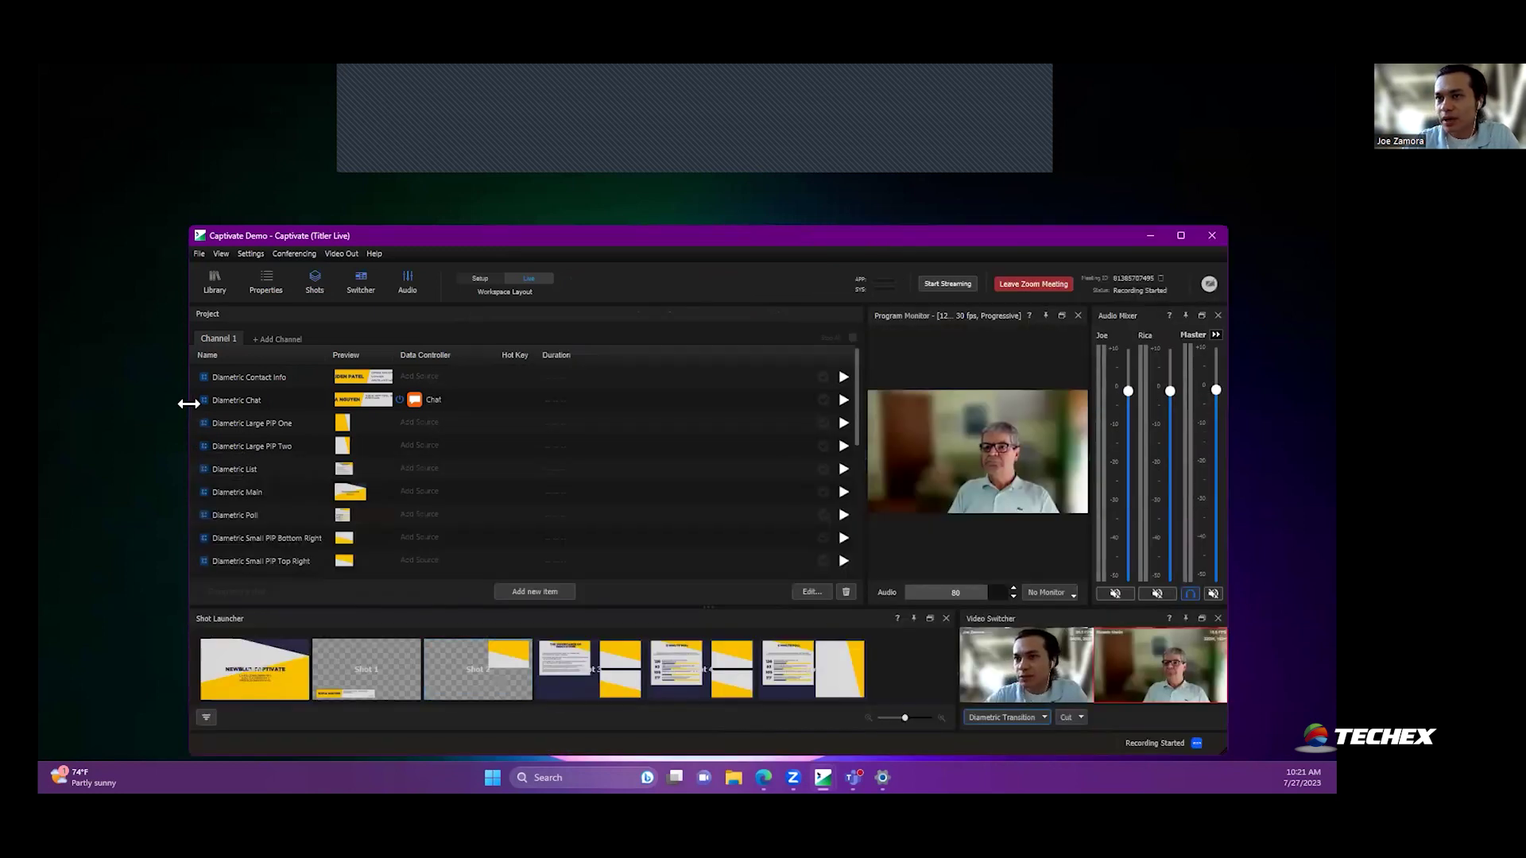
{"action": "left_click_drag", "start_coordinate": [187, 404], "coordinate": [66, 404]}
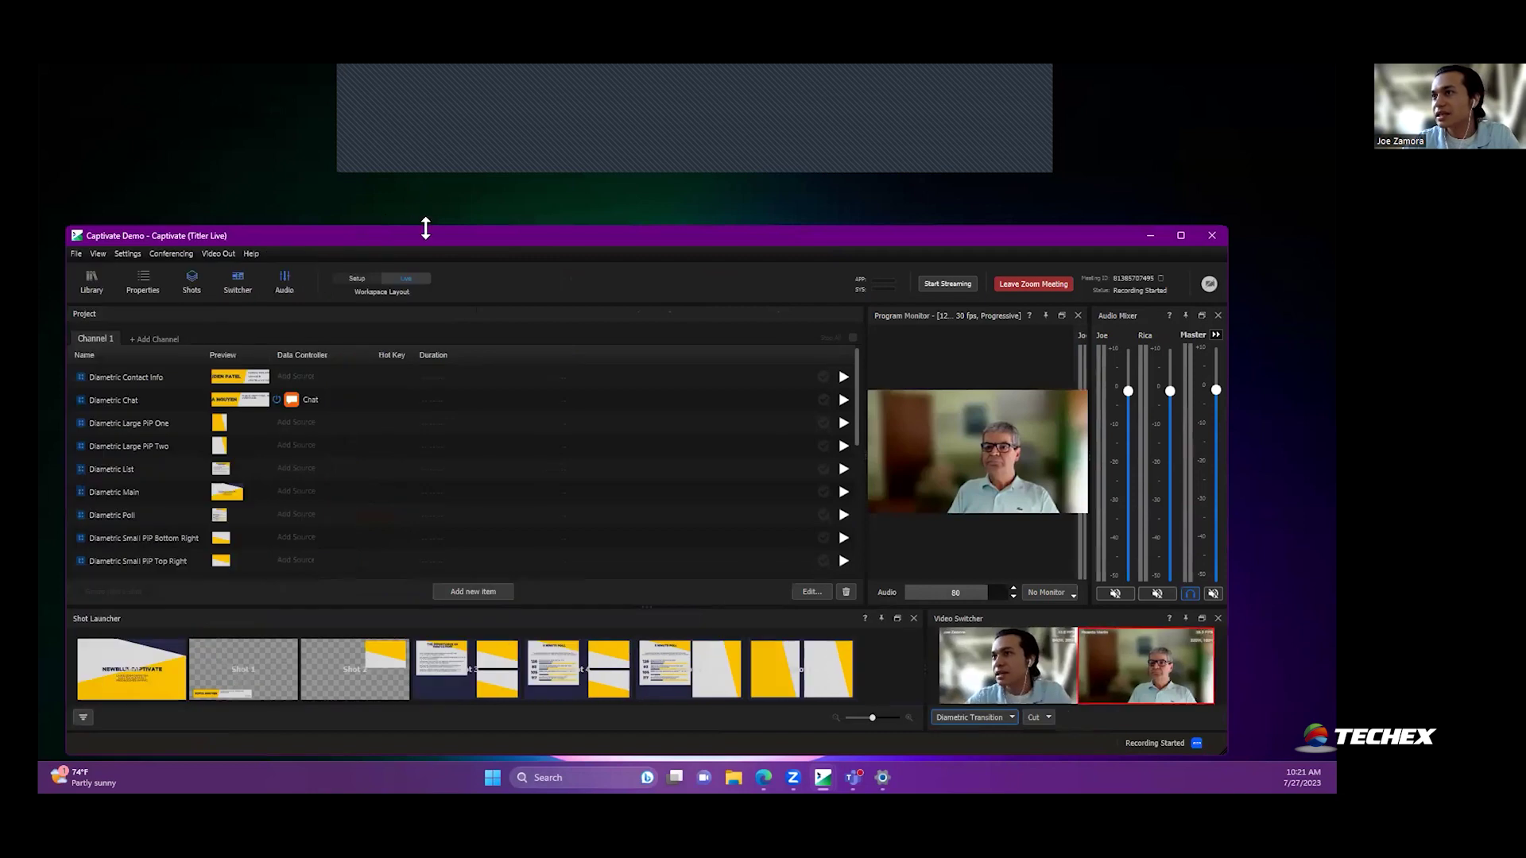
{"action": "left_click_drag", "start_coordinate": [426, 228], "coordinate": [427, 169]}
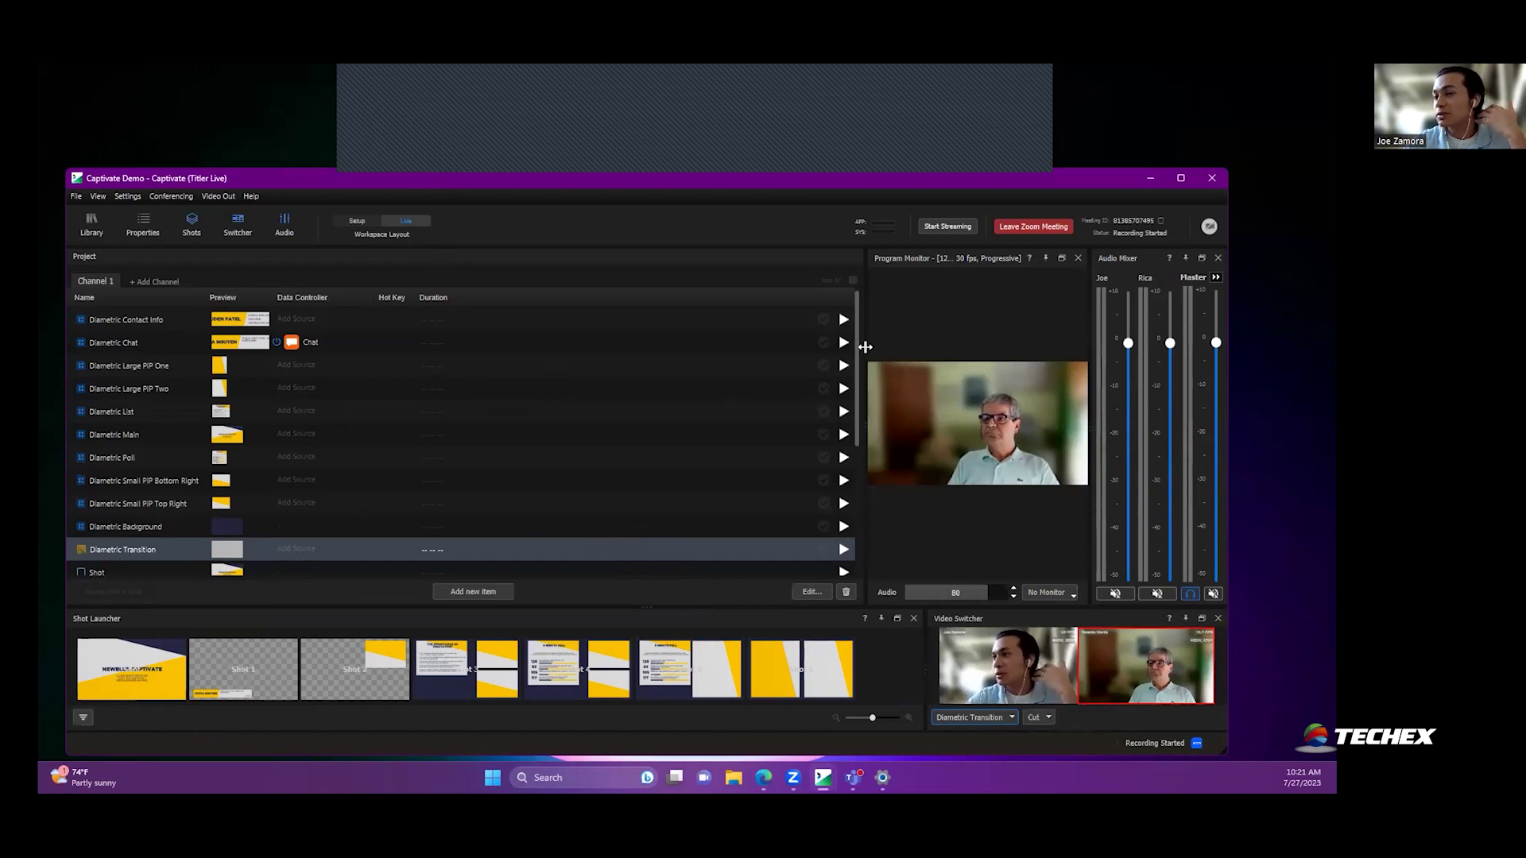
Step: Look through the project's graphics and shots, and show the properties of the item named Shot
{"action": "scroll", "coordinate": [193, 409], "scroll_direction": "down", "scroll_amount": 3}
{"action": "scroll", "coordinate": [194, 419], "scroll_direction": "up", "scroll_amount": 3}
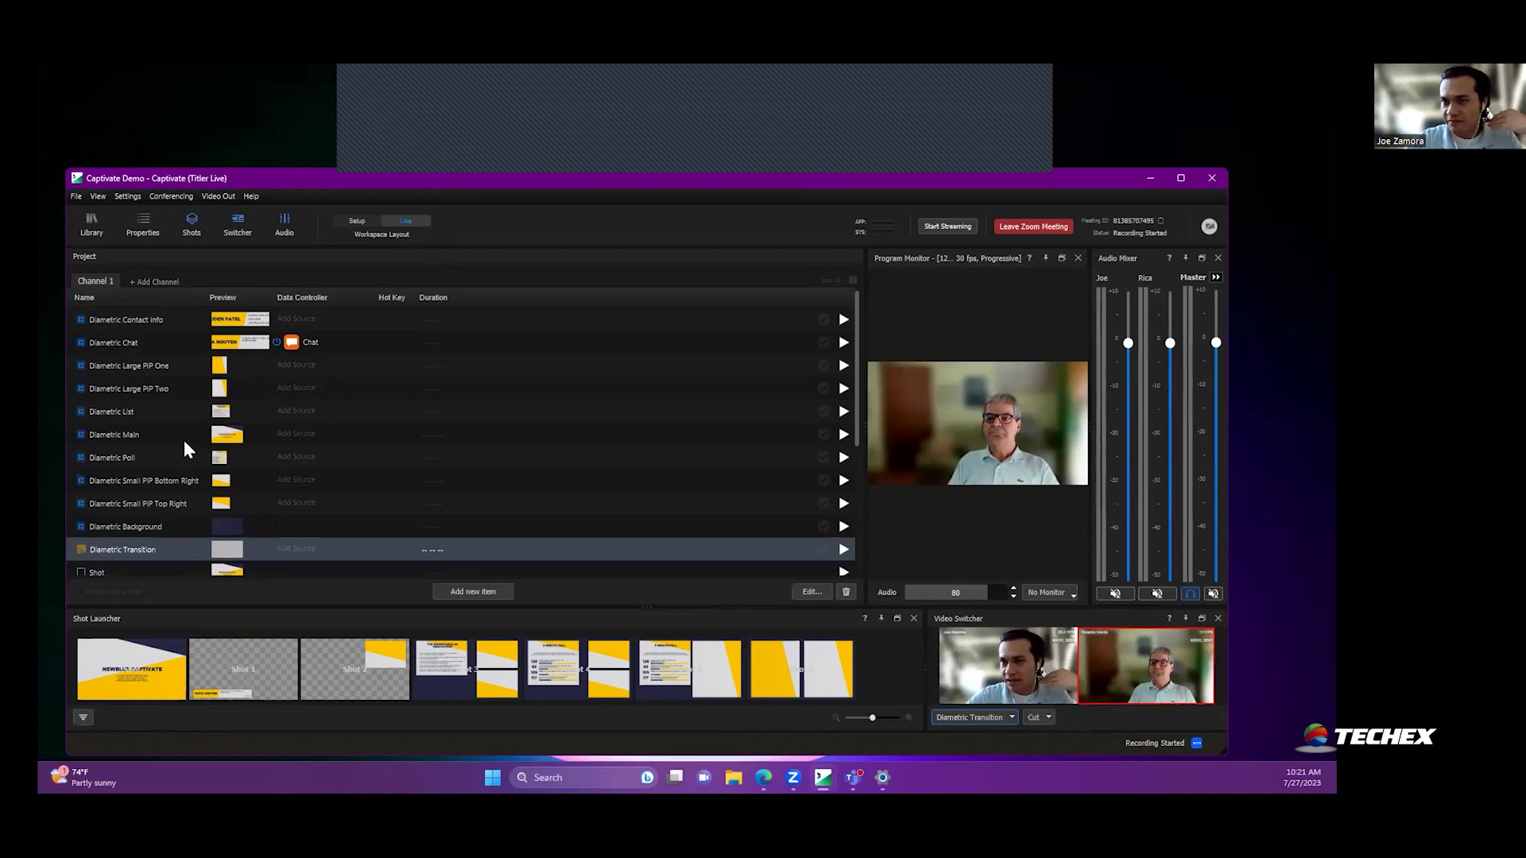
{"action": "scroll", "coordinate": [183, 444], "scroll_direction": "down", "scroll_amount": 3}
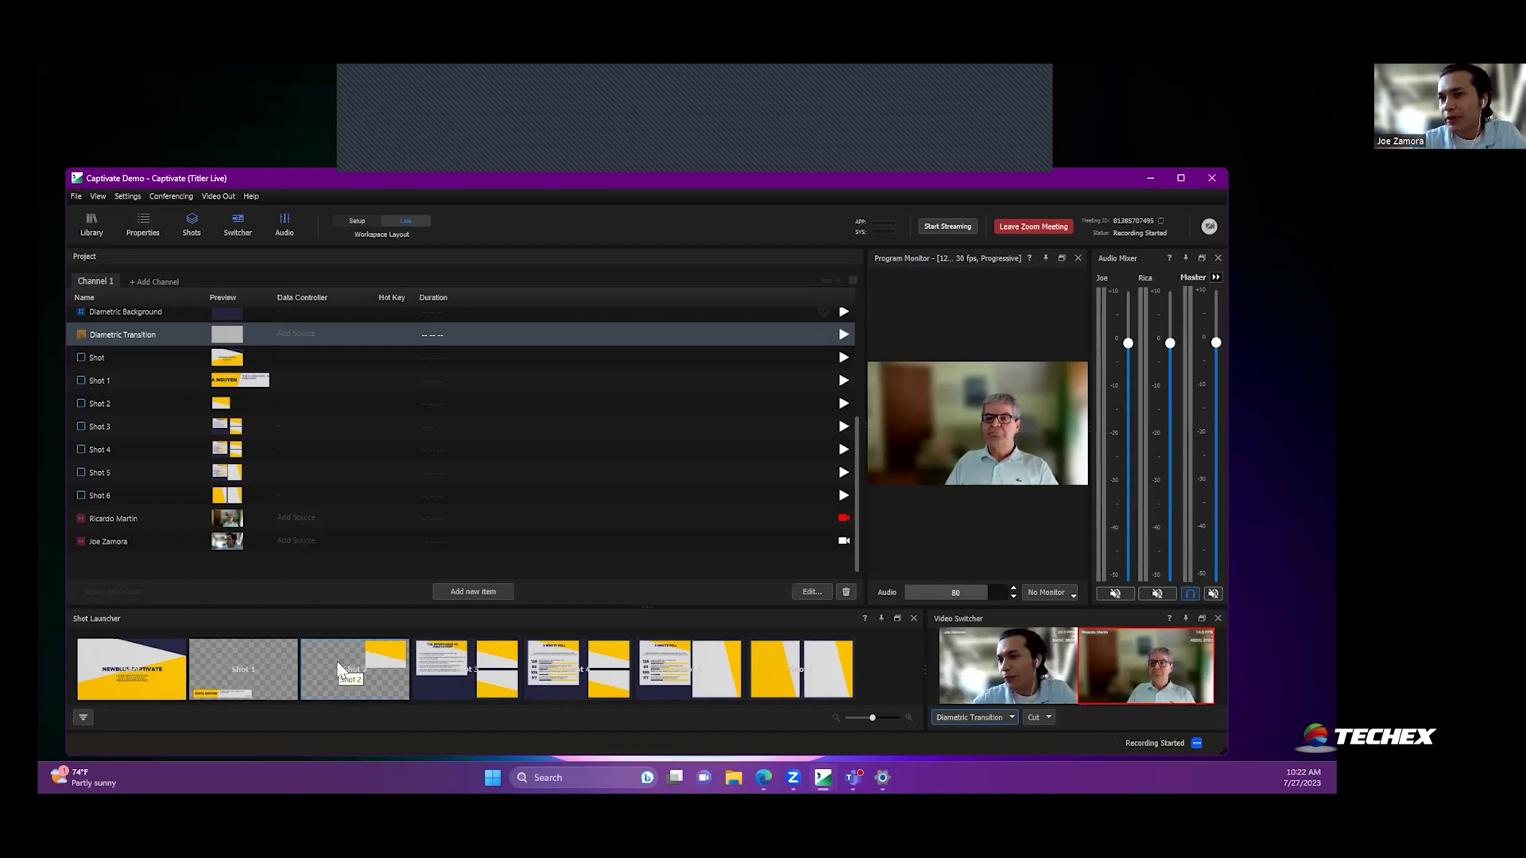
{"action": "left_click", "coordinate": [123, 357]}
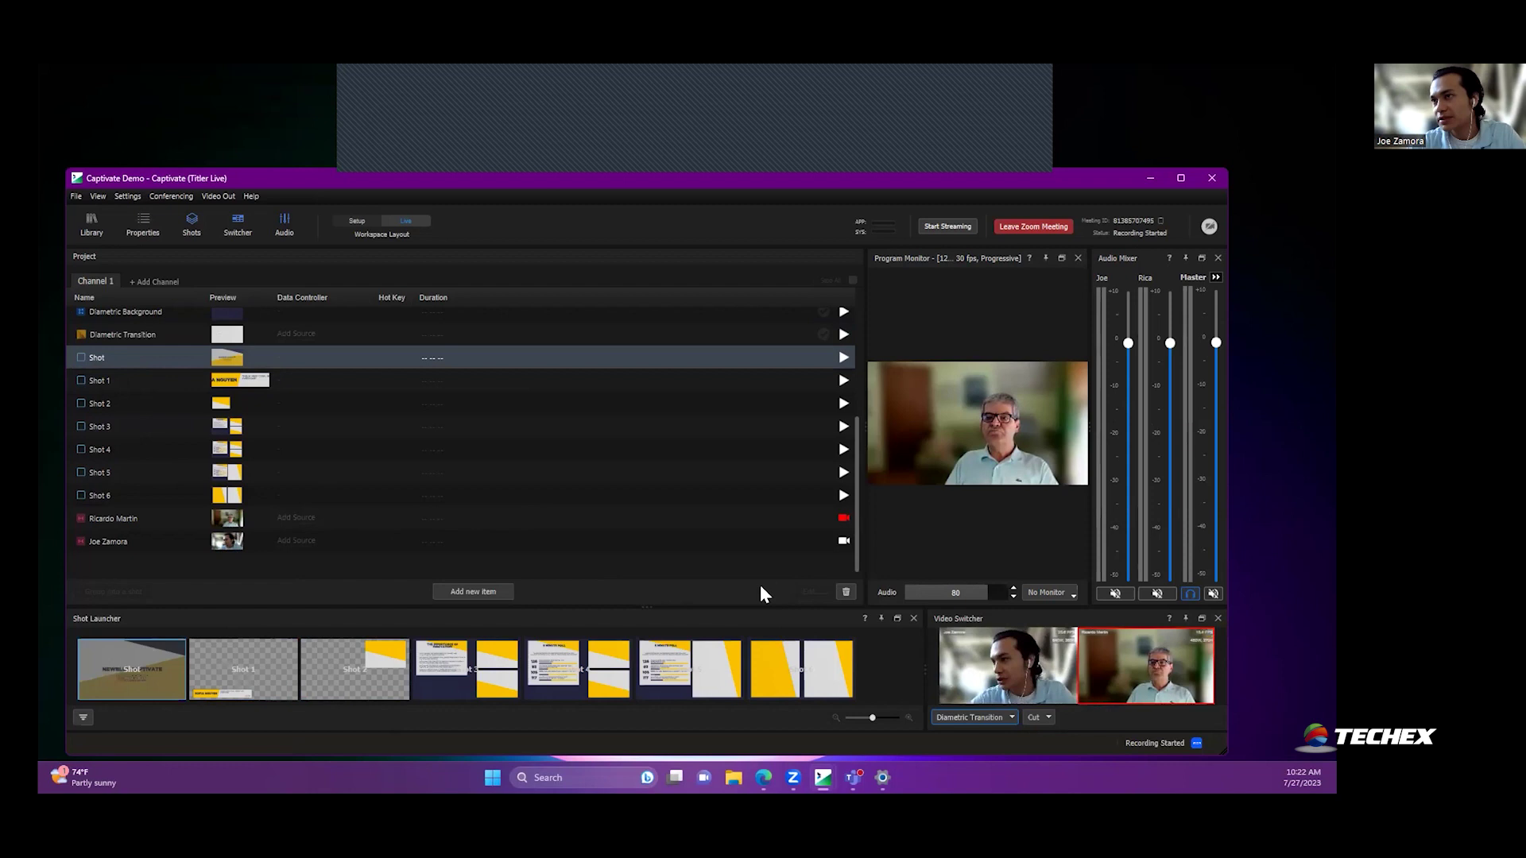
{"action": "left_click", "coordinate": [142, 225]}
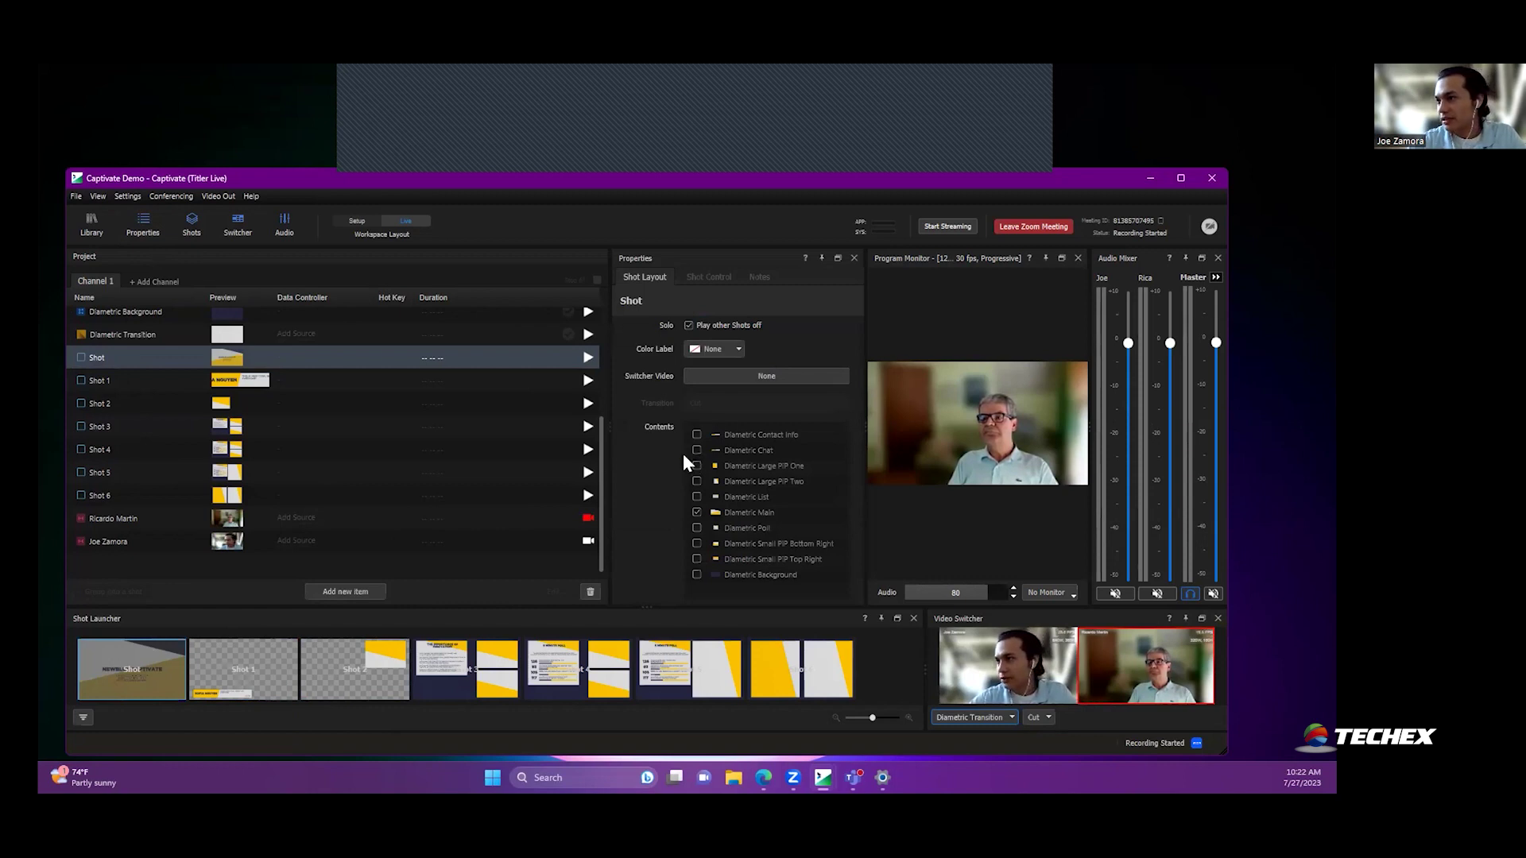
Step: Try including Diametric List in the contents of Shot, take it out again and close the shot's properties
{"action": "left_click", "coordinate": [696, 497]}
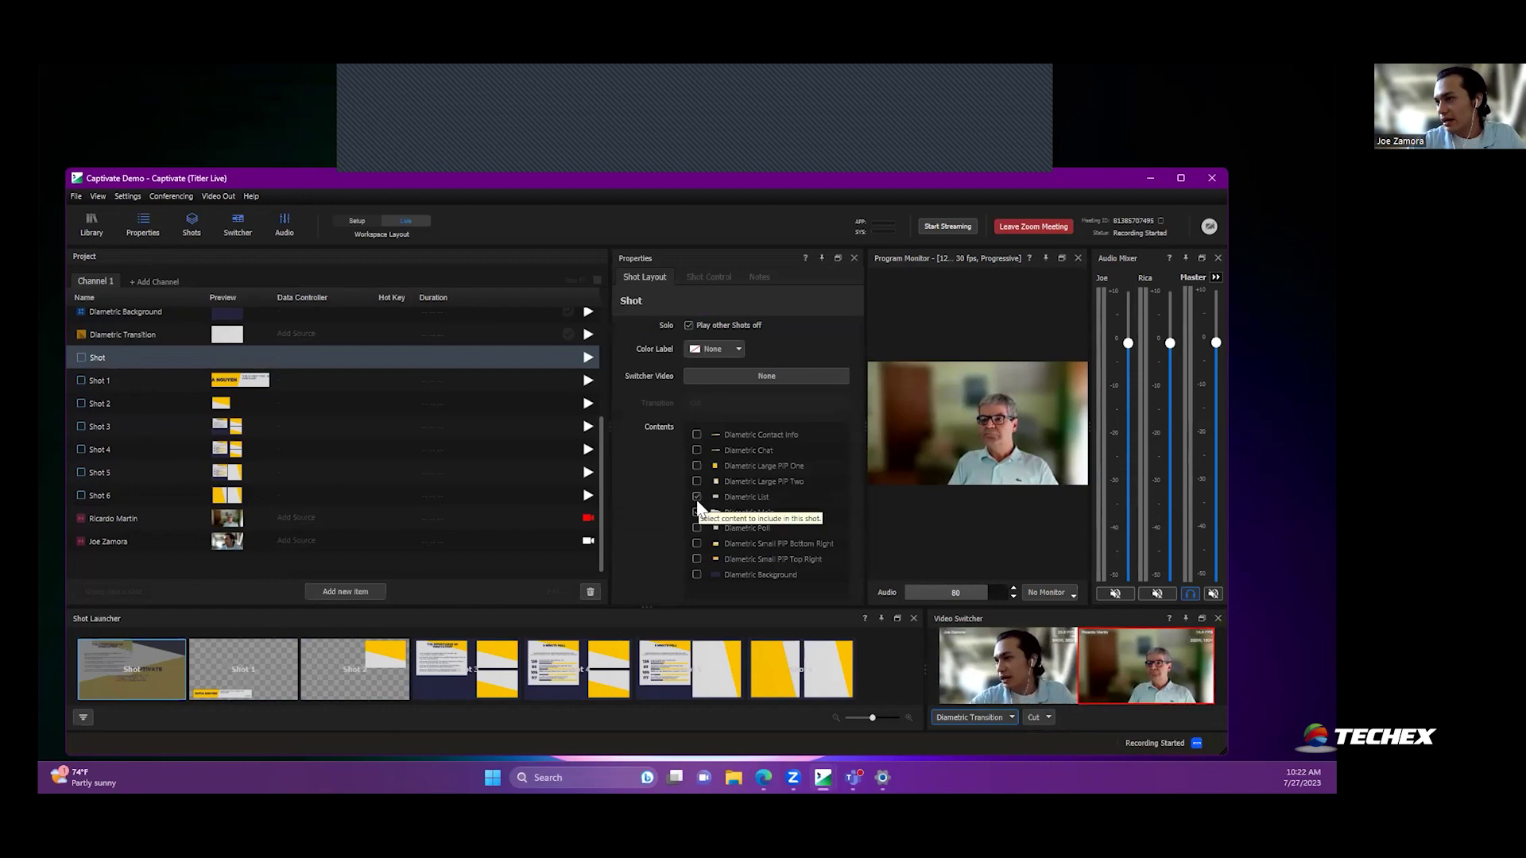
{"action": "left_click", "coordinate": [696, 497]}
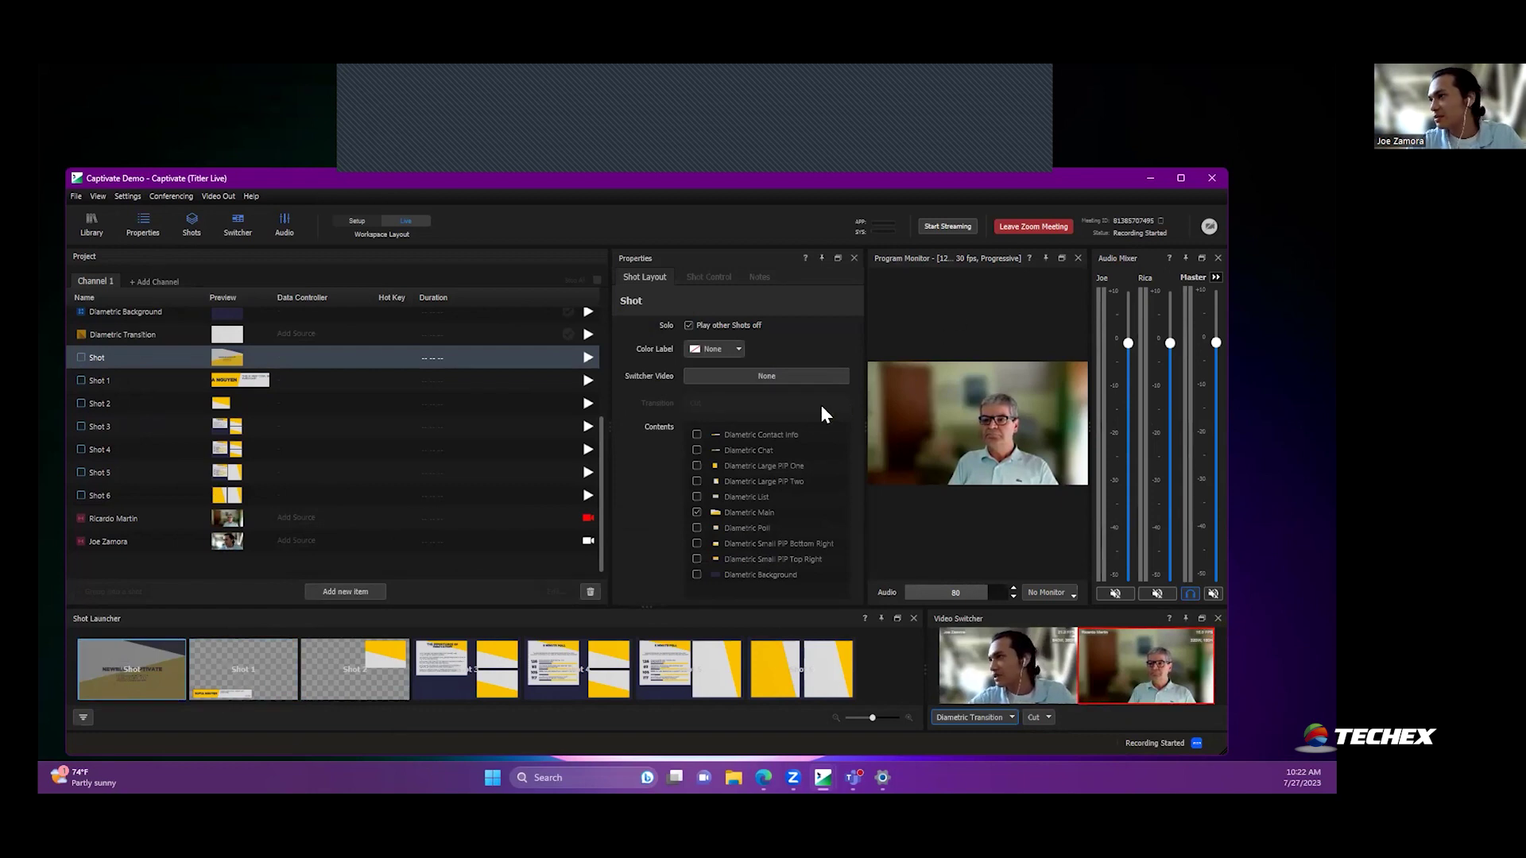
{"action": "left_click", "coordinate": [853, 258]}
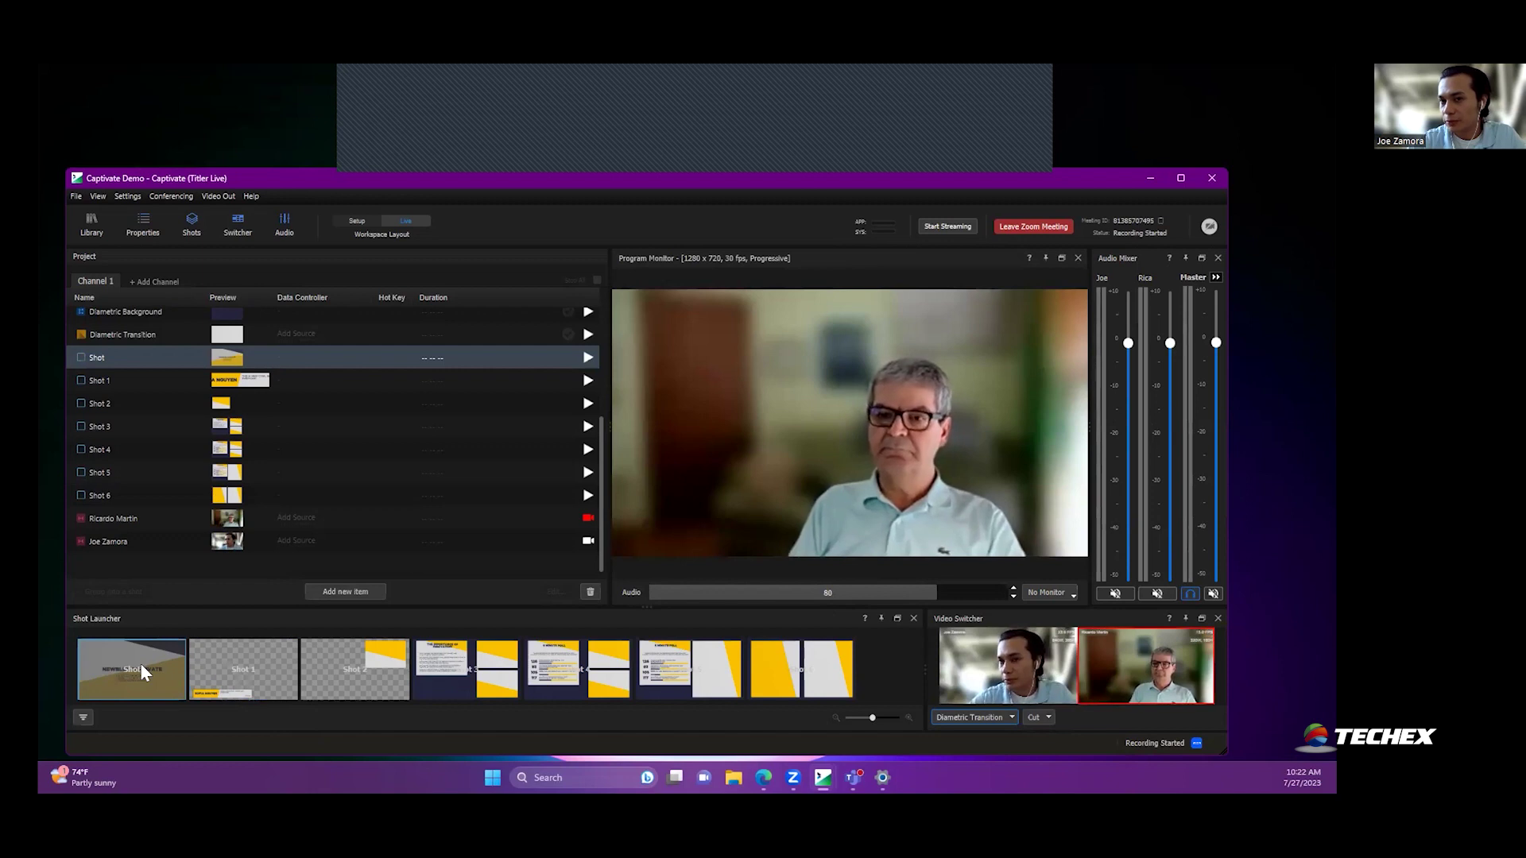
Step: Launch Shot 1, Shot 2, Shot 3 and Shot 4 one after another to the live output
{"action": "left_click", "coordinate": [245, 668]}
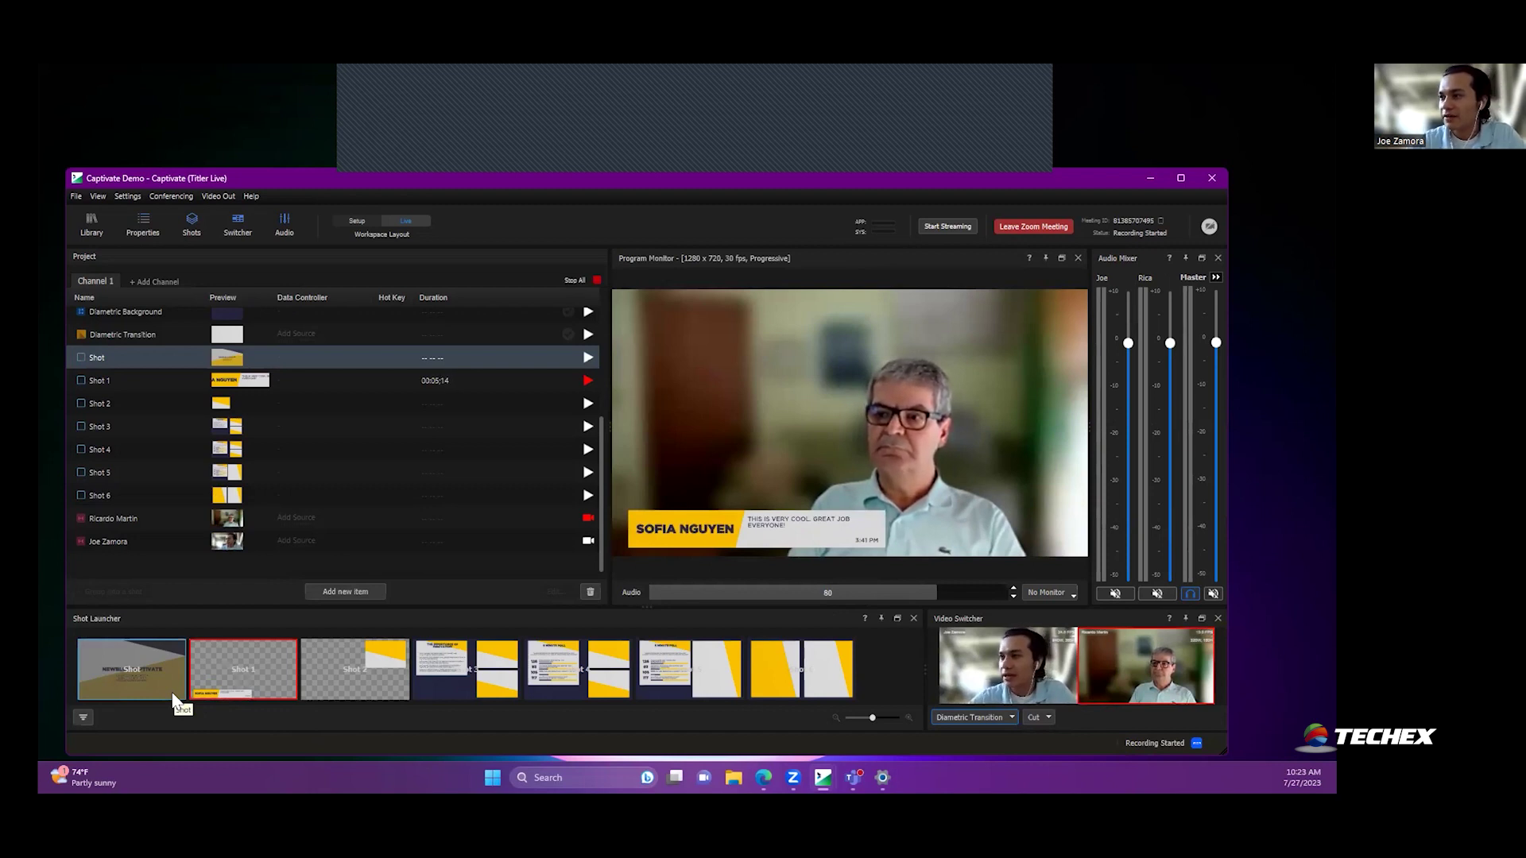
{"action": "left_click", "coordinate": [390, 677]}
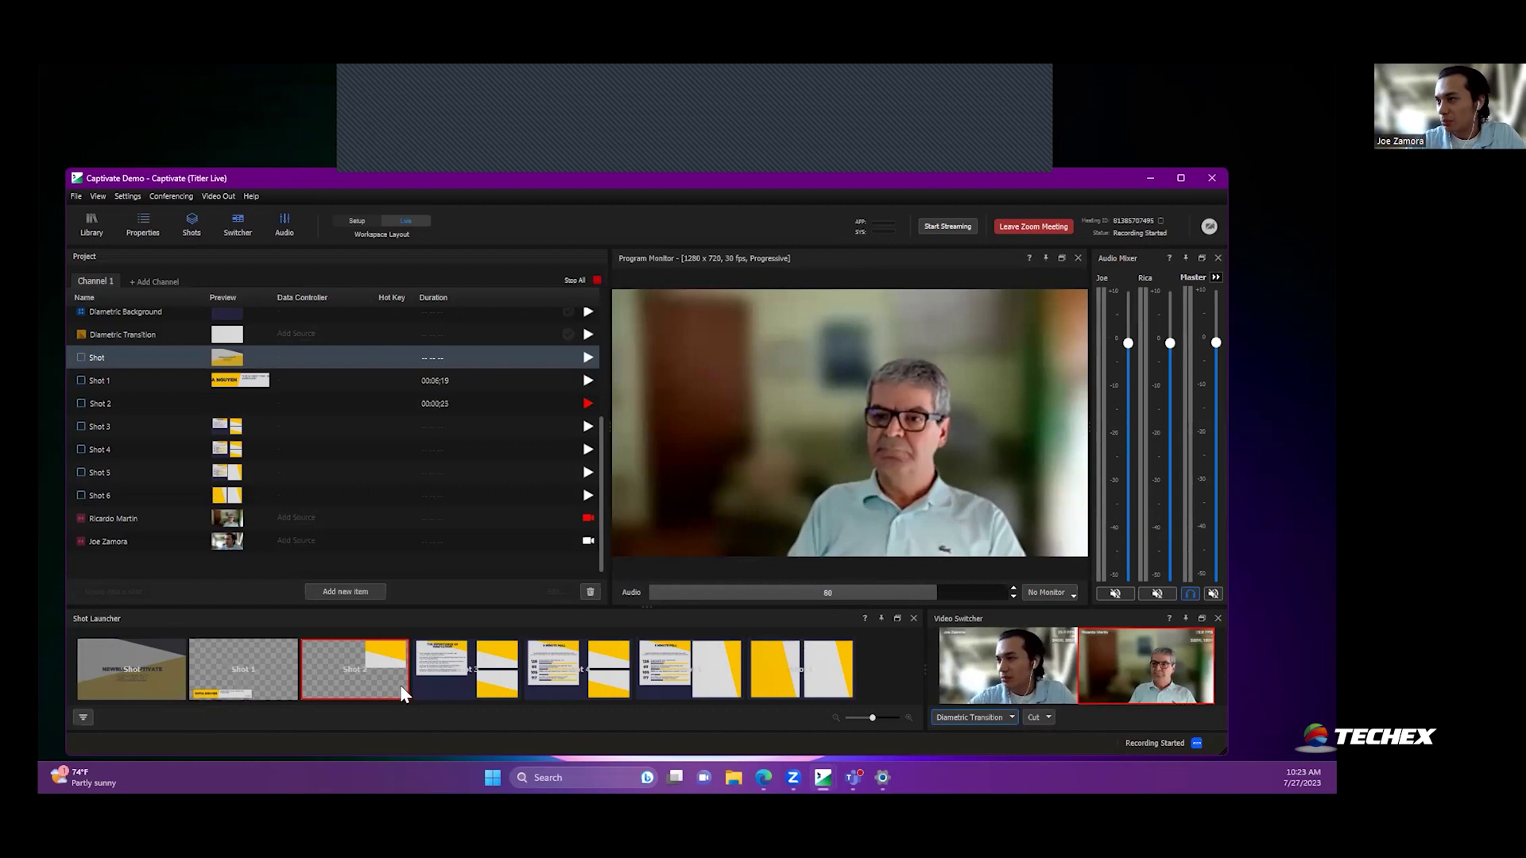
{"action": "left_click", "coordinate": [464, 674]}
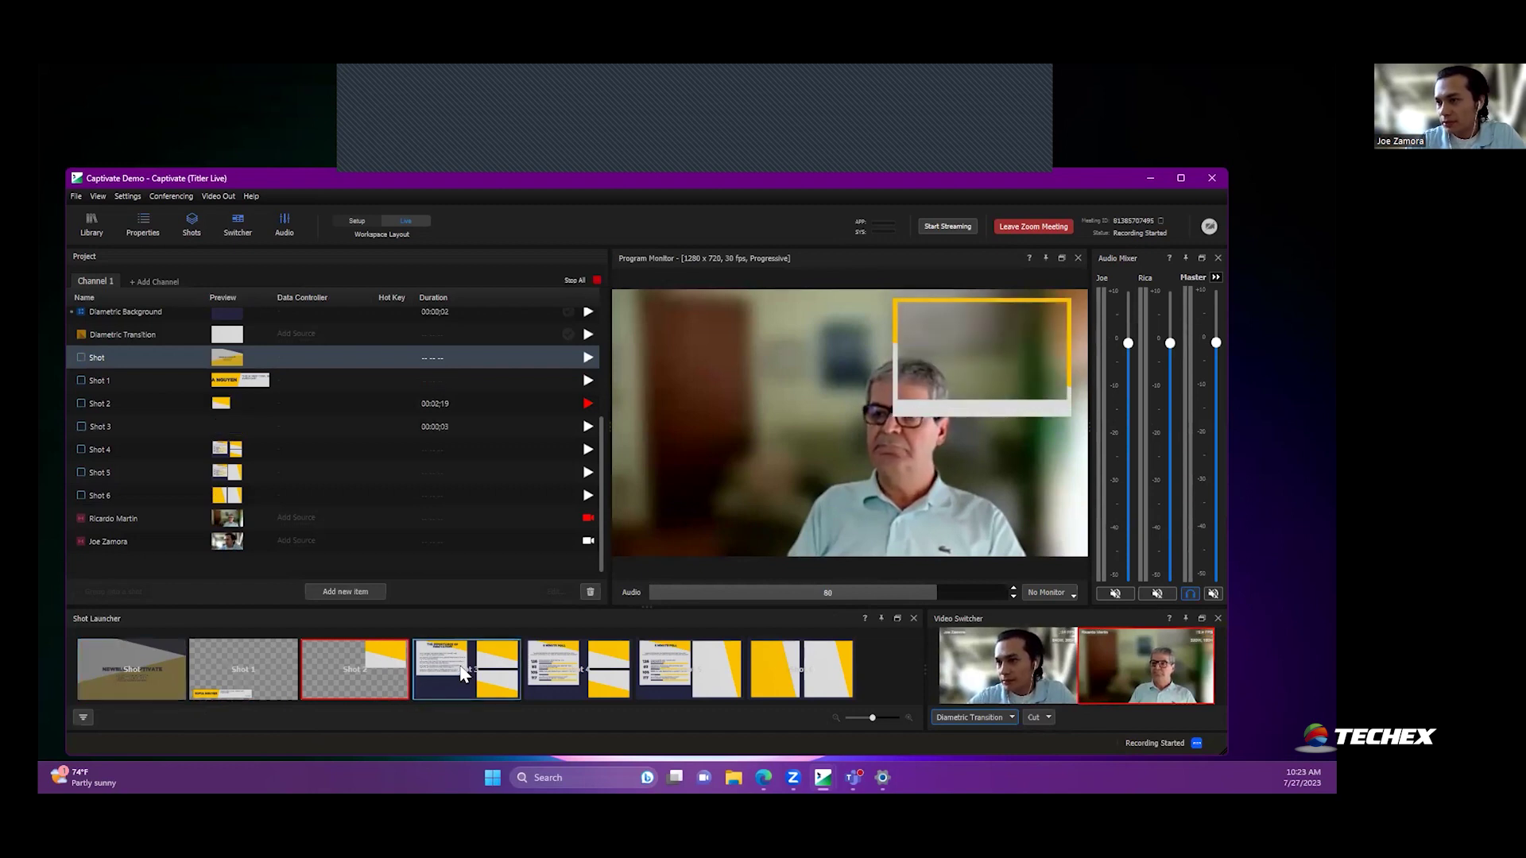
{"action": "left_click", "coordinate": [567, 683]}
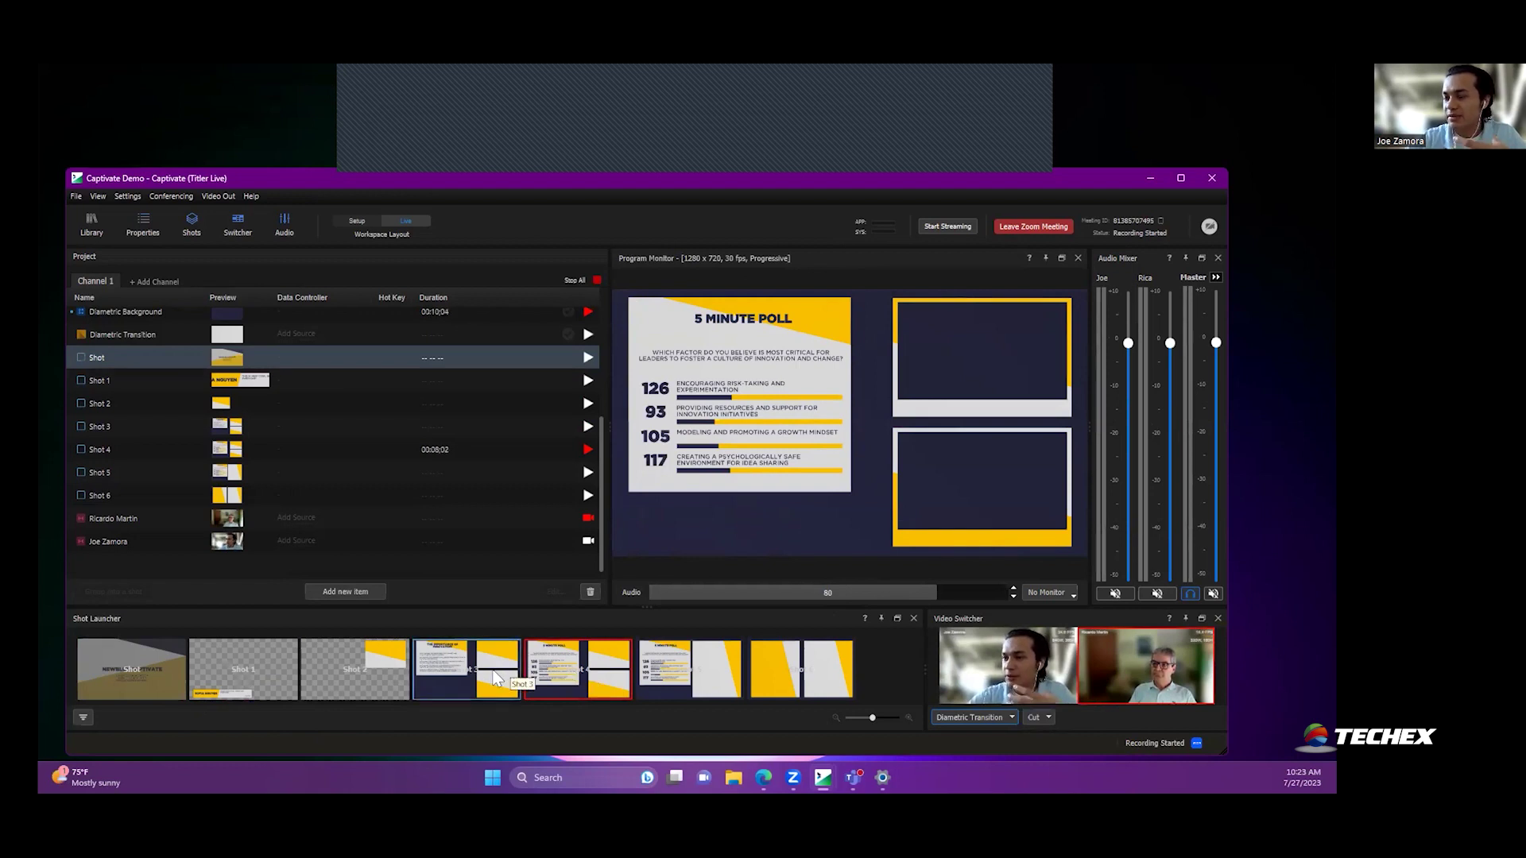
Step: Alternate the live output between Shot 3 and Shot 4, and finish by launching Shot 5 and Shot 6
{"action": "left_click", "coordinate": [520, 668]}
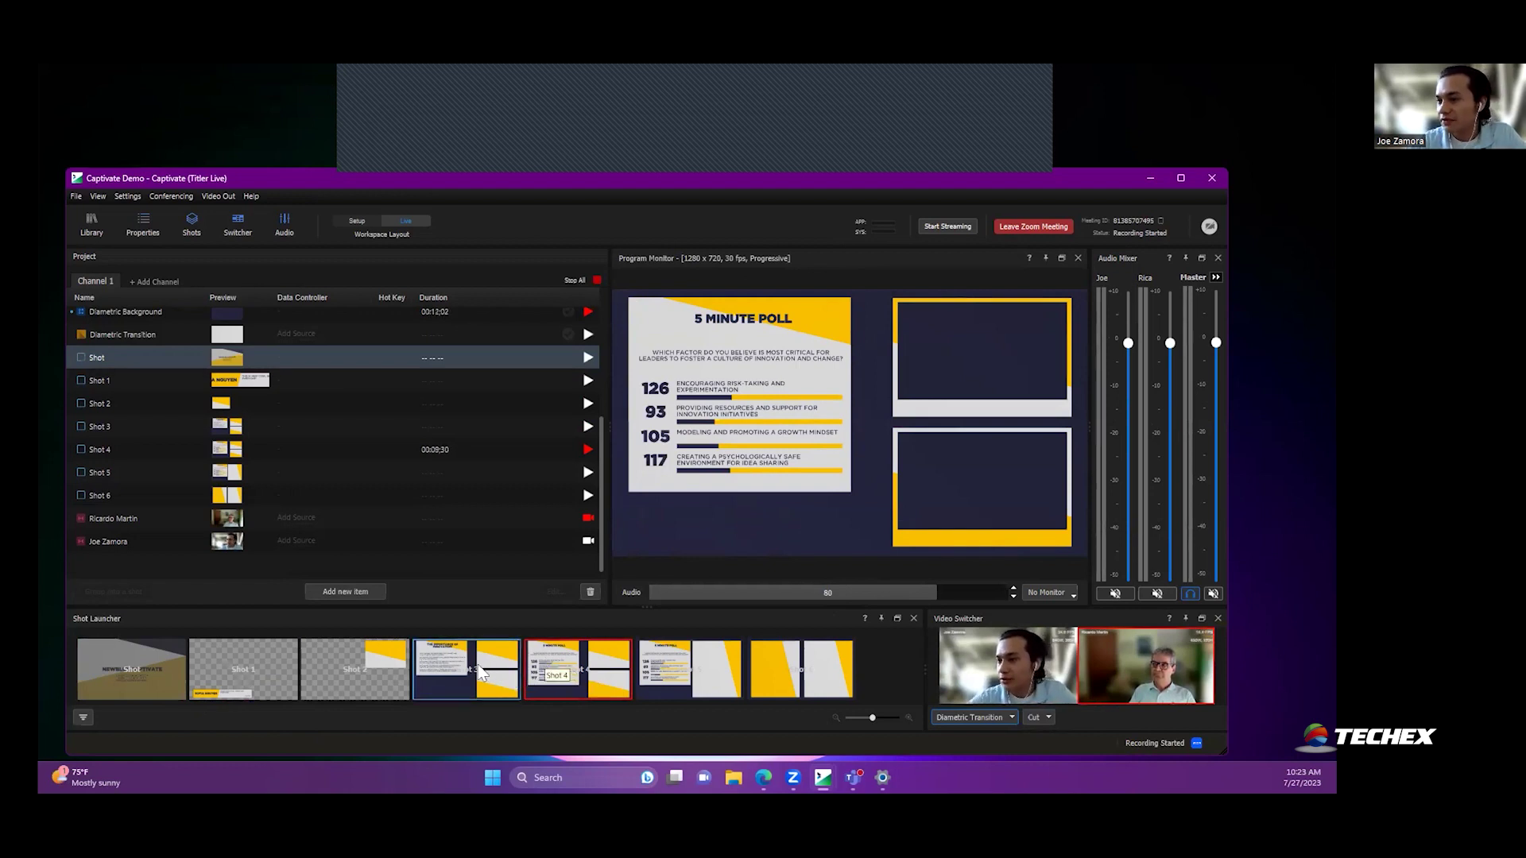
{"action": "left_click", "coordinate": [590, 672]}
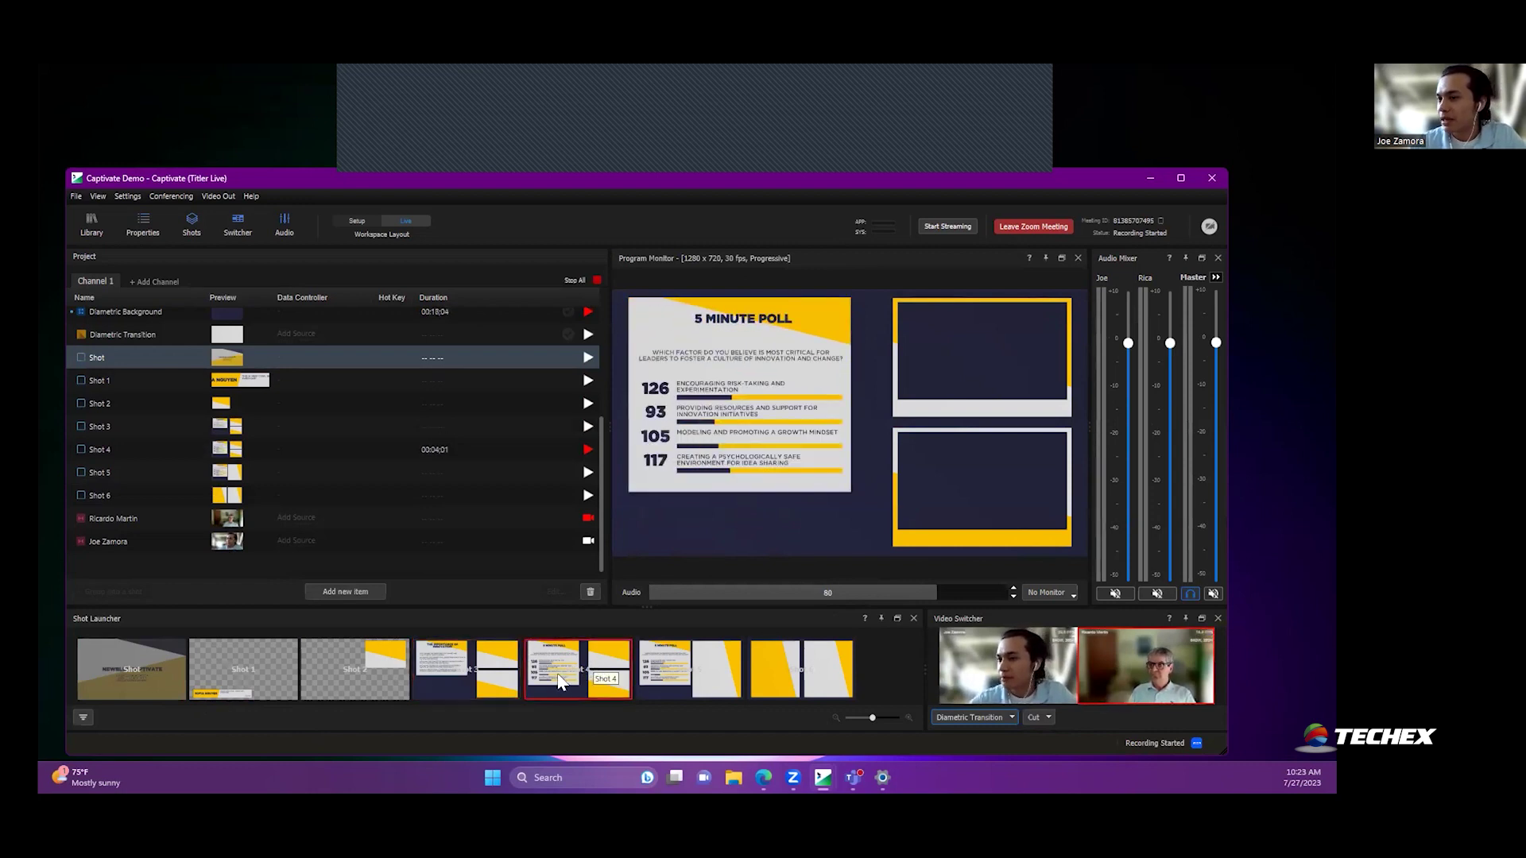
{"action": "left_click", "coordinate": [470, 645]}
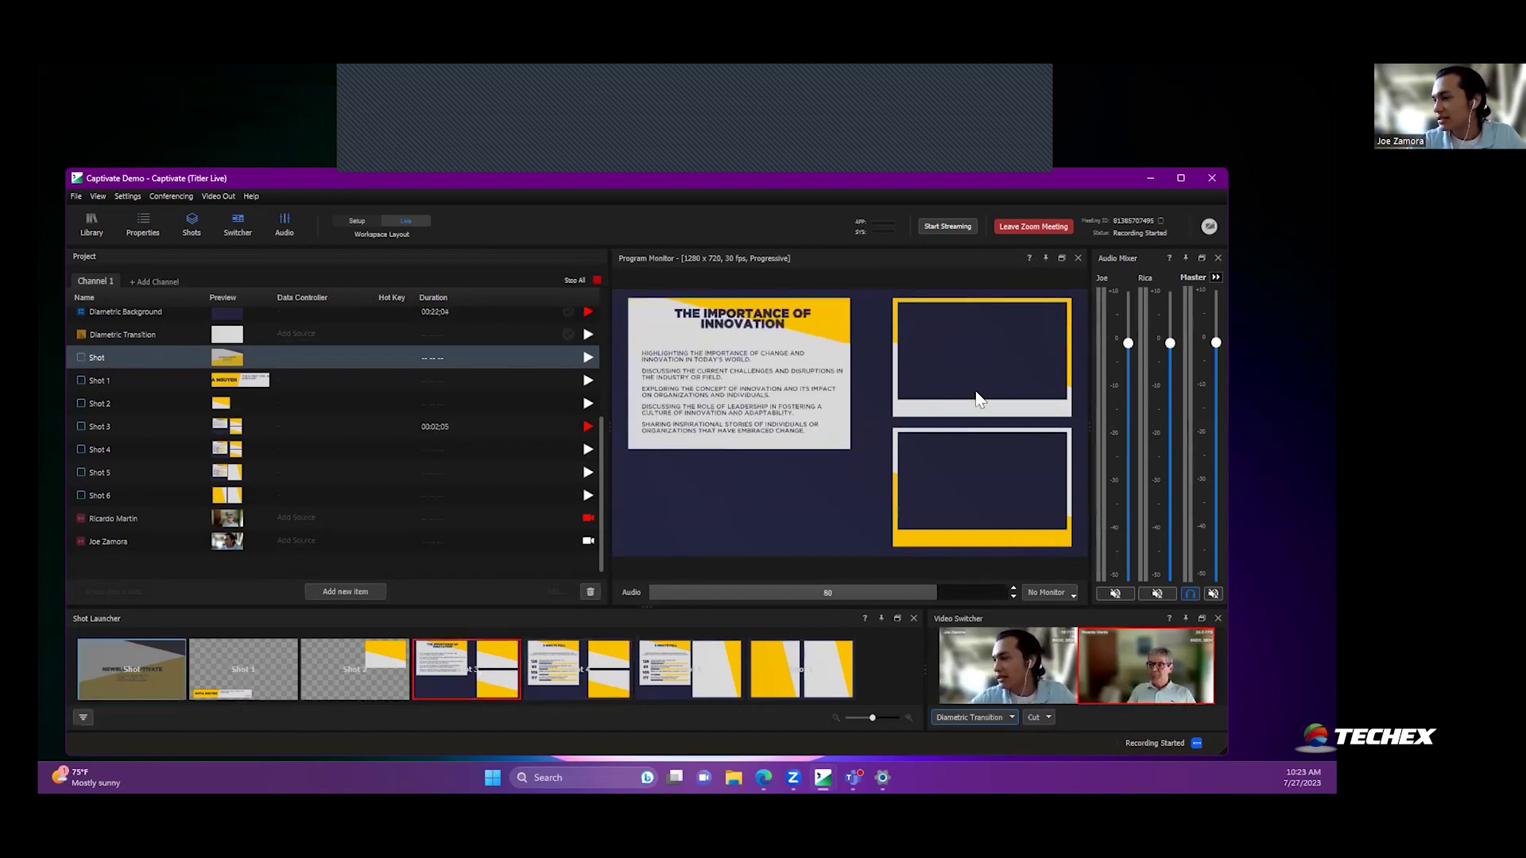
{"action": "left_click", "coordinate": [620, 668]}
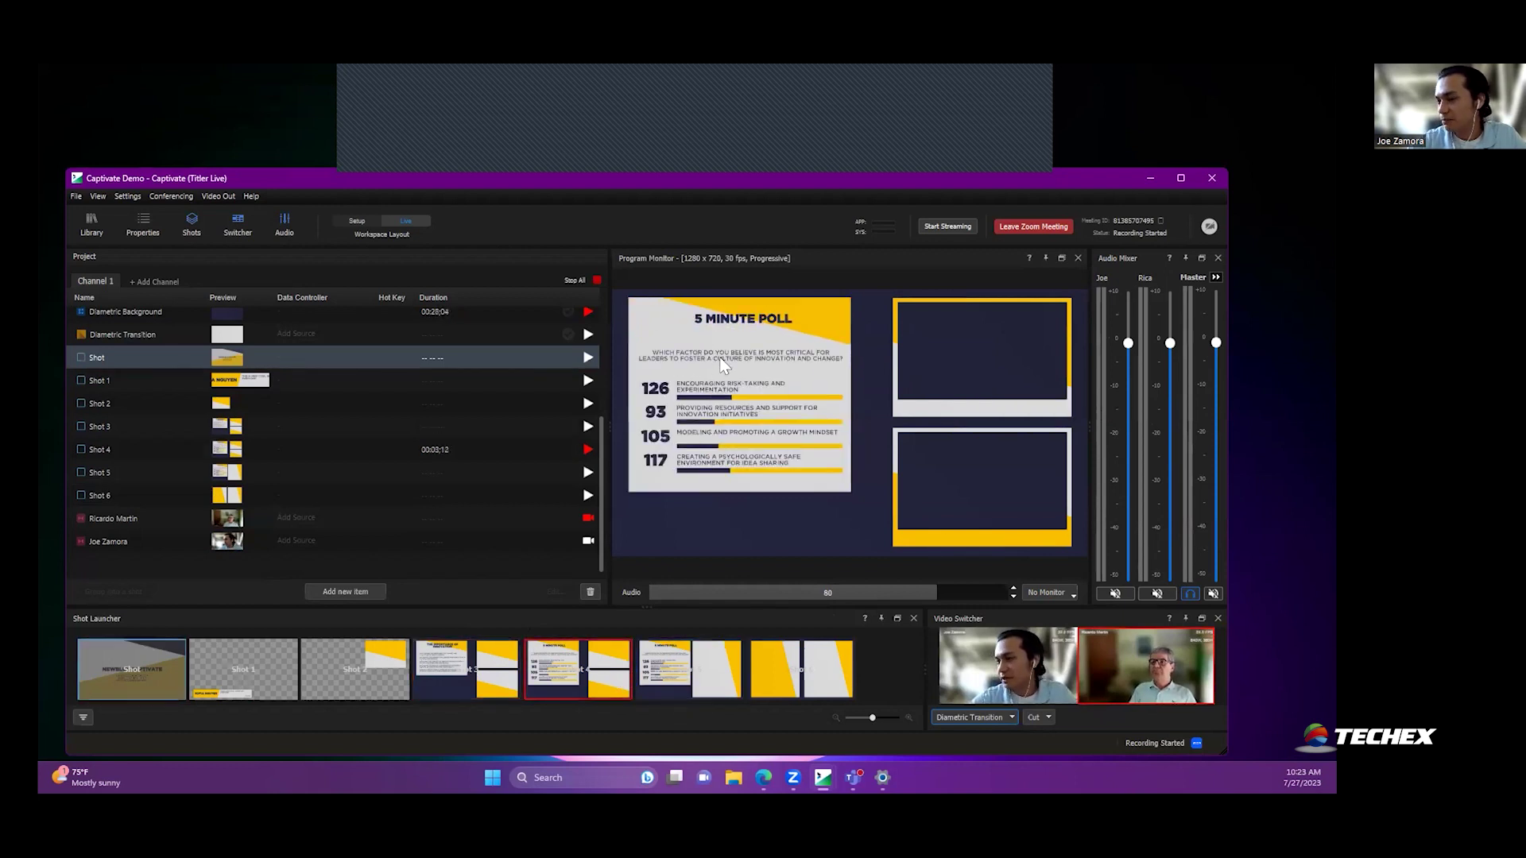
{"action": "left_click", "coordinate": [681, 665]}
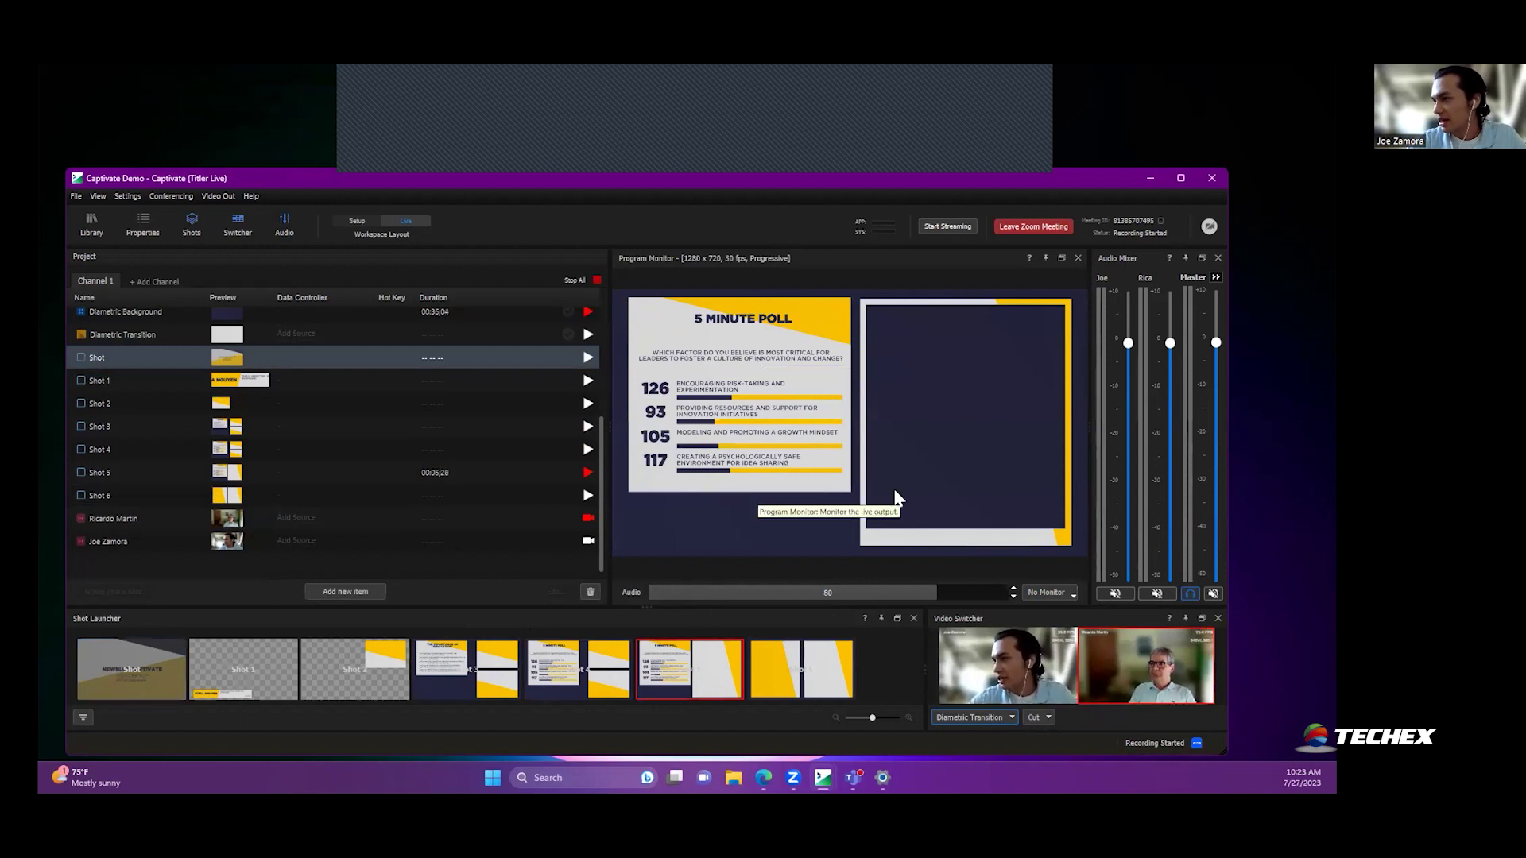
{"action": "left_click", "coordinate": [799, 674]}
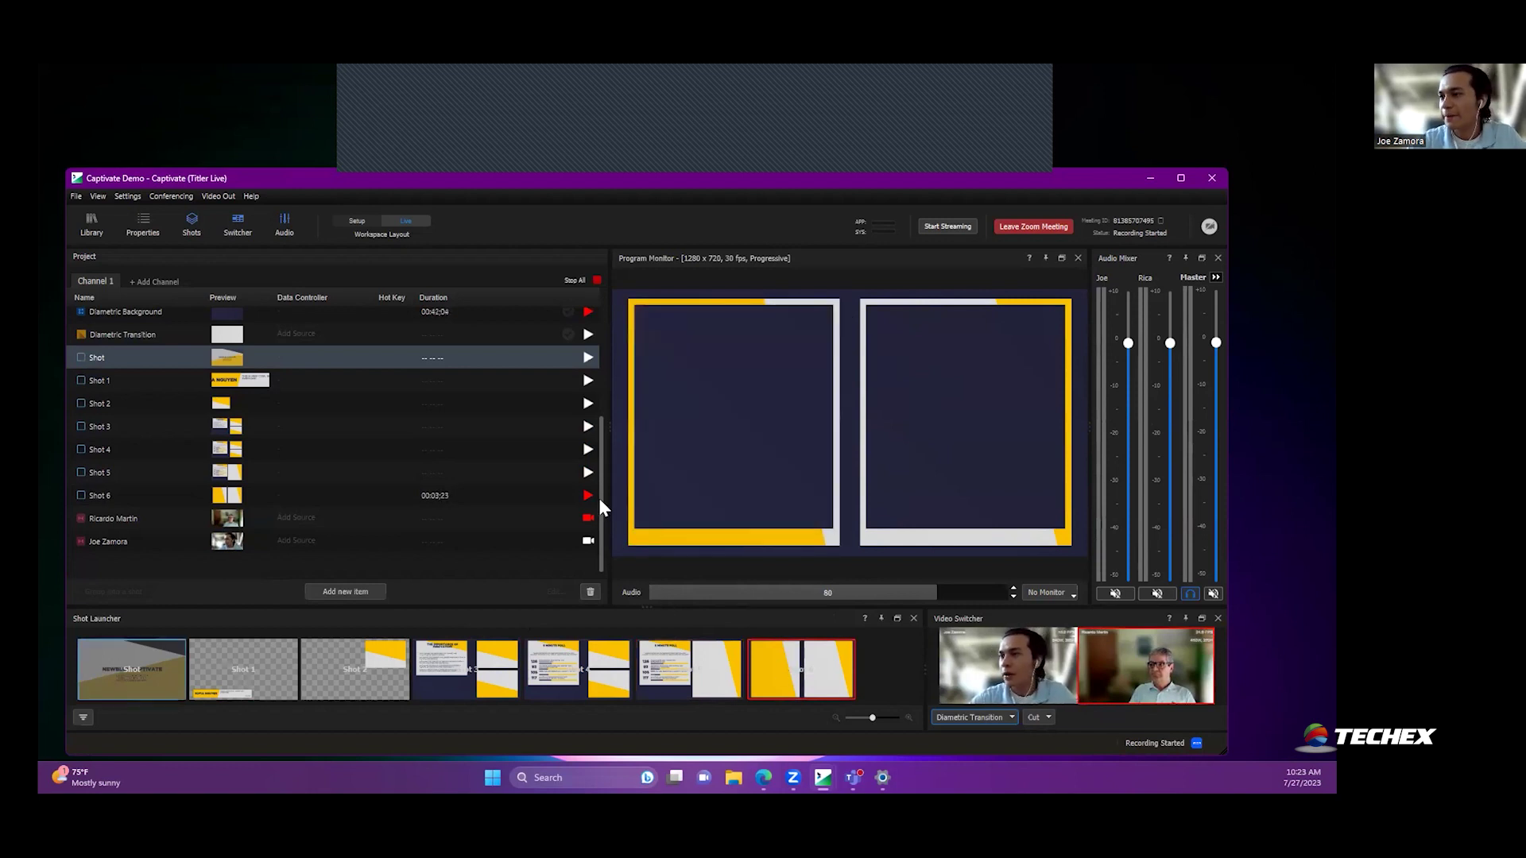
Step: Widen the project list against the program monitor and reposition the Captivate window so its title bar is uncovered
{"action": "left_click_drag", "start_coordinate": [613, 410], "coordinate": [722, 421]}
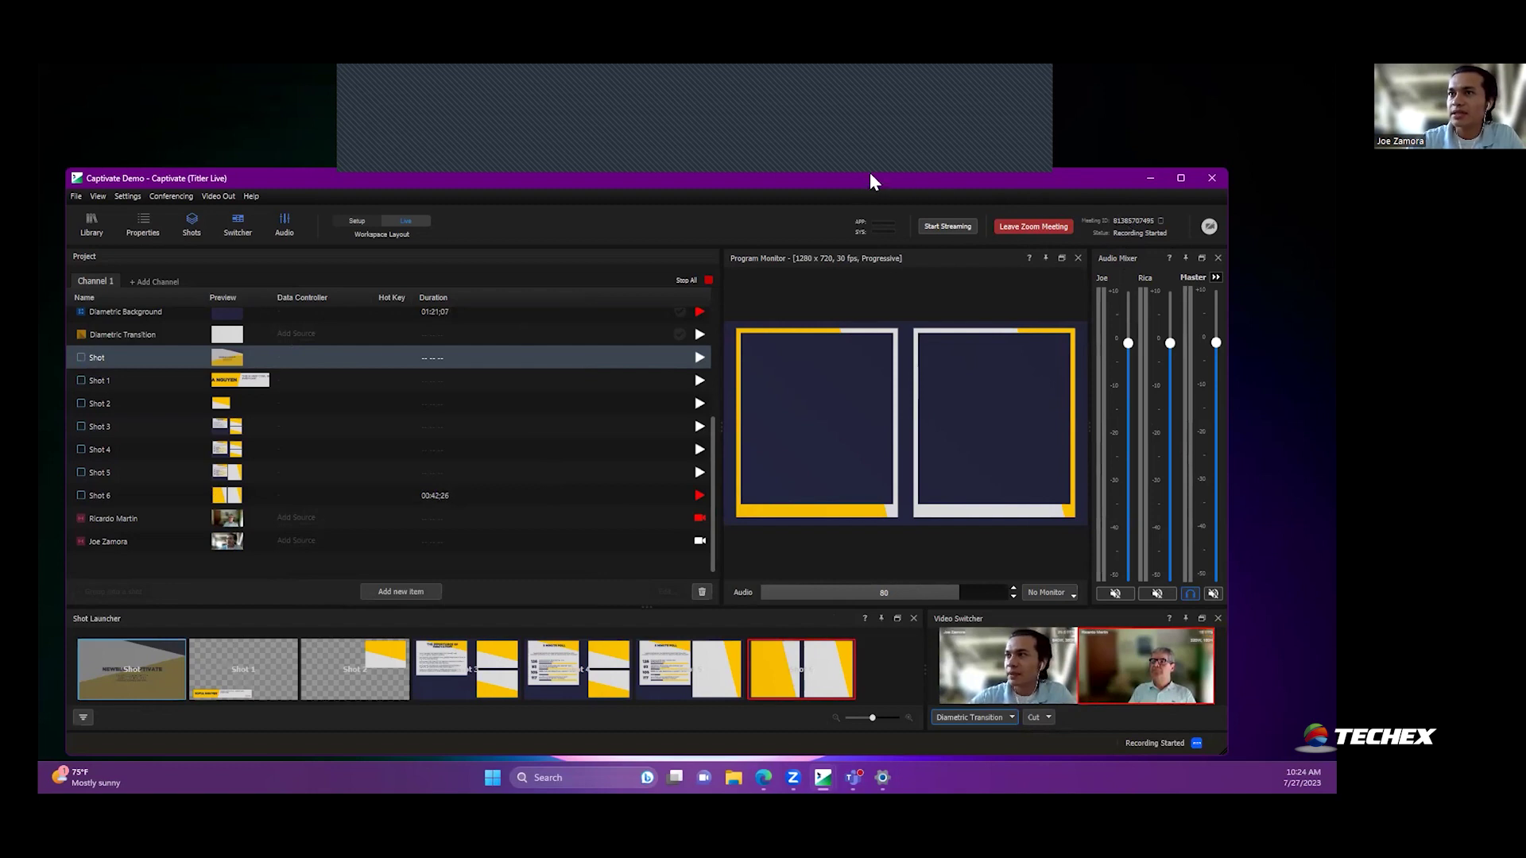
{"action": "left_click_drag", "start_coordinate": [870, 175], "coordinate": [926, 163]}
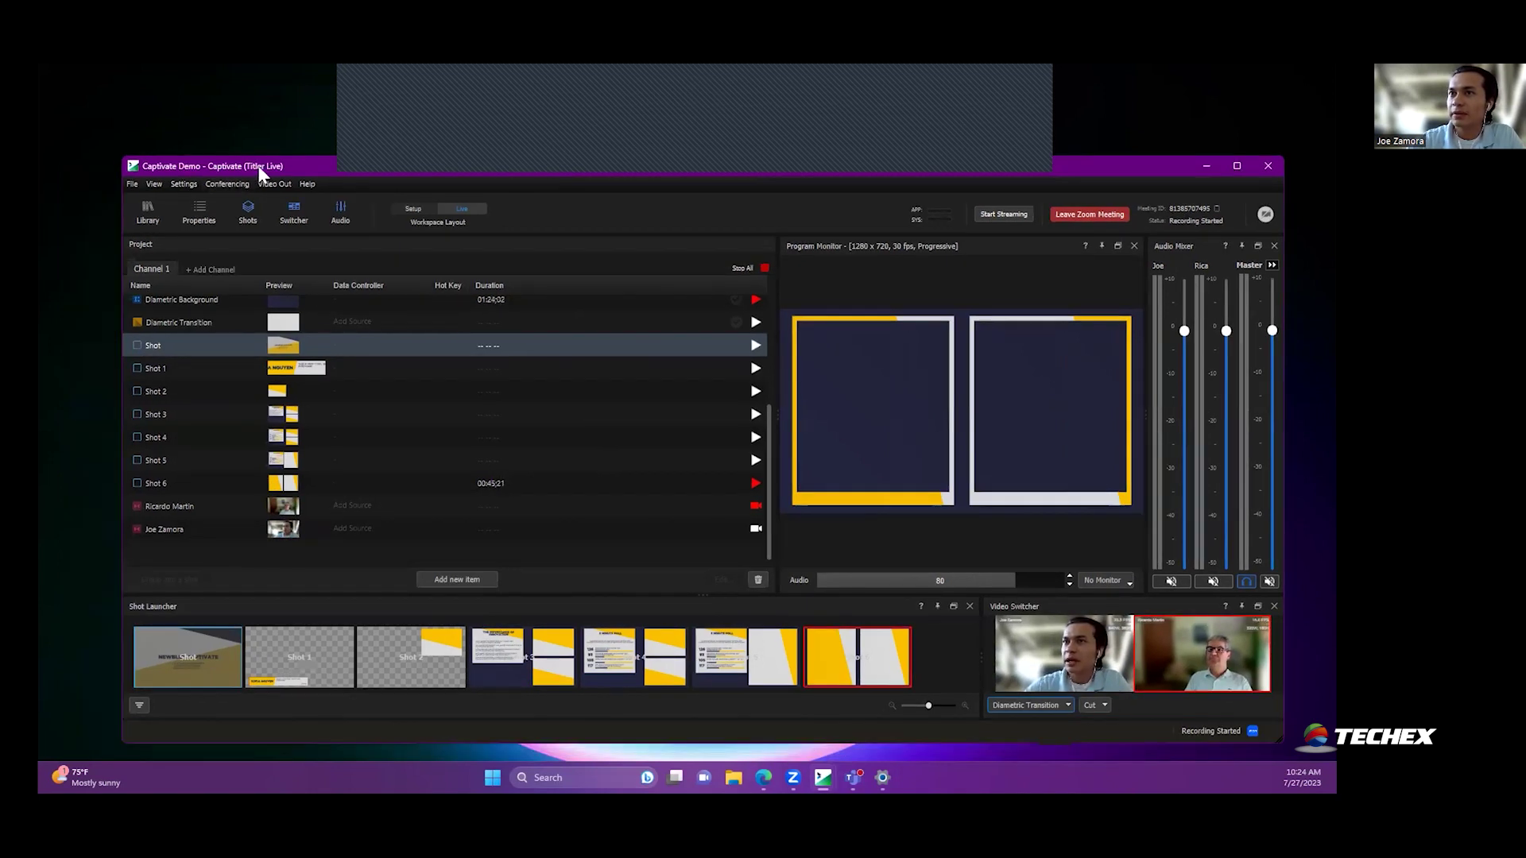
{"action": "left_click_drag", "start_coordinate": [259, 167], "coordinate": [228, 184]}
Step: Look over the conferencing options available for the Zoom meeting and Microsoft Teams
{"action": "left_click", "coordinate": [199, 198]}
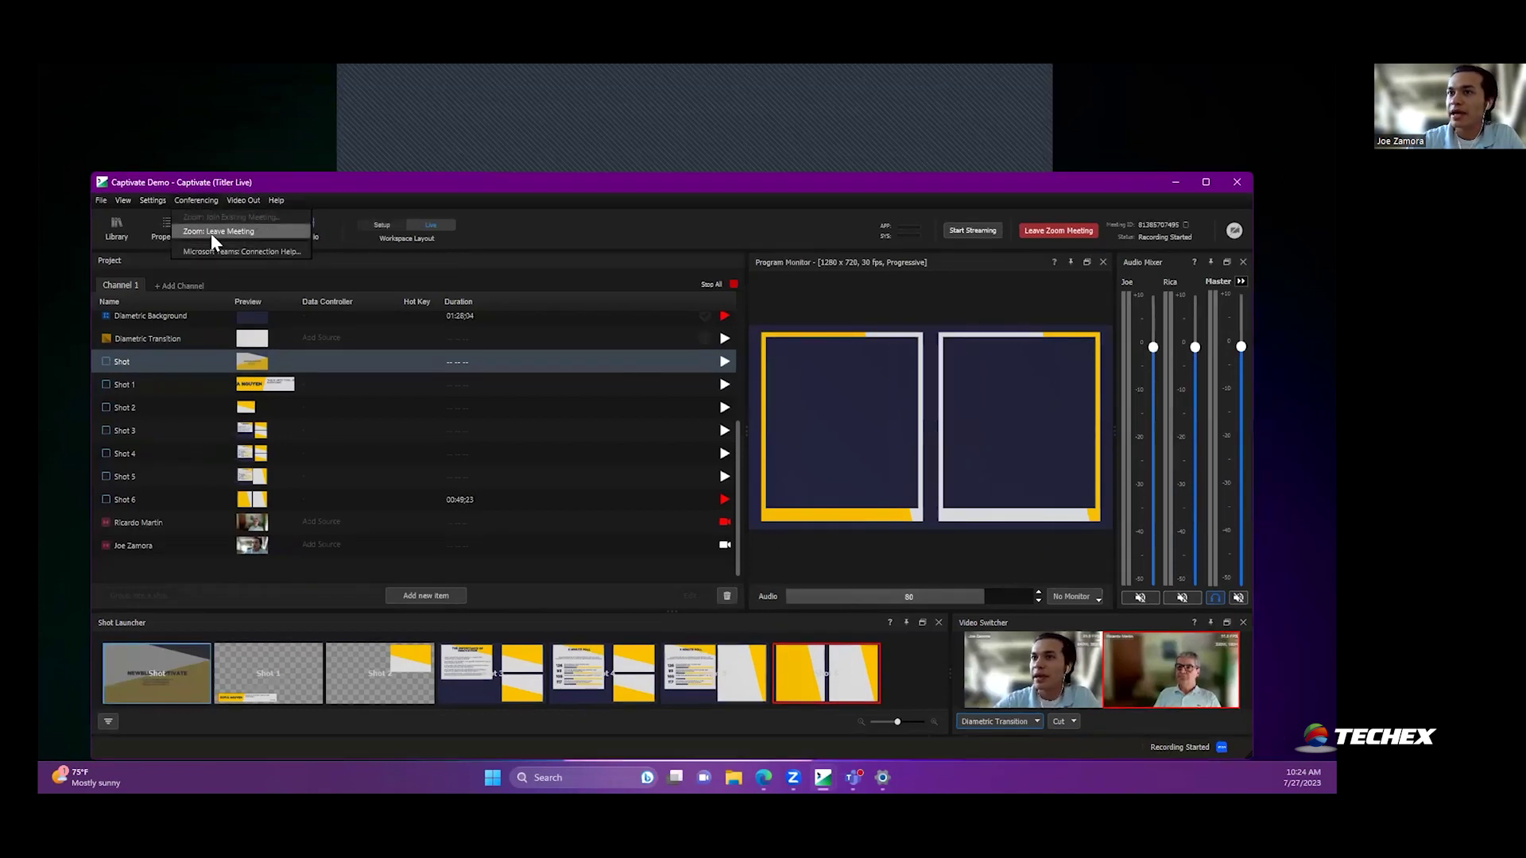
{"action": "left_click", "coordinate": [286, 200]}
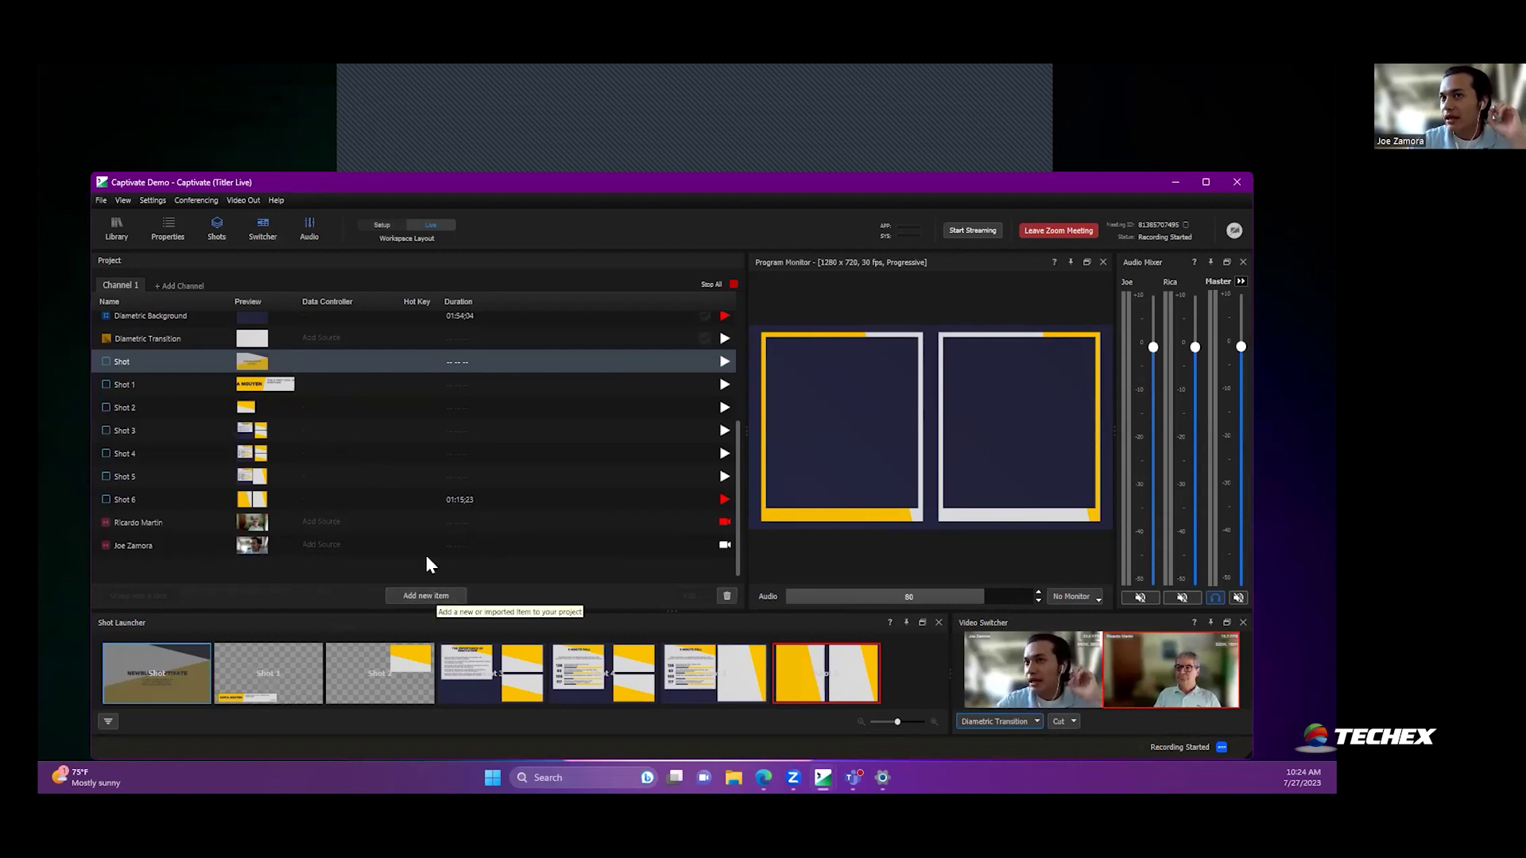
Step: Add a Meeting workflow item to the project and show its properties
{"action": "left_click", "coordinate": [430, 597]}
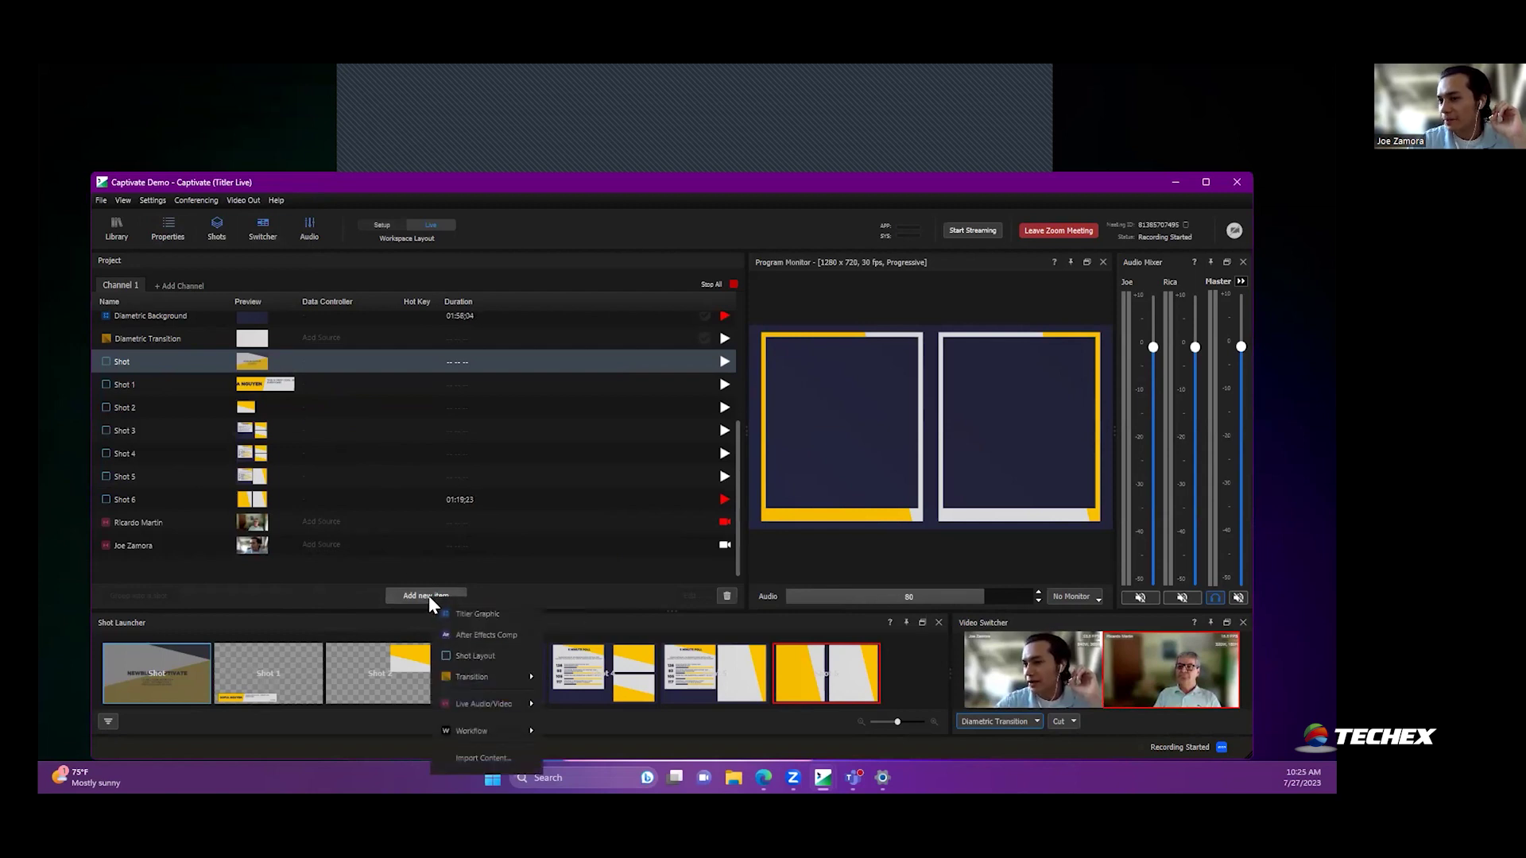
{"action": "mouse_move", "coordinate": [480, 736]}
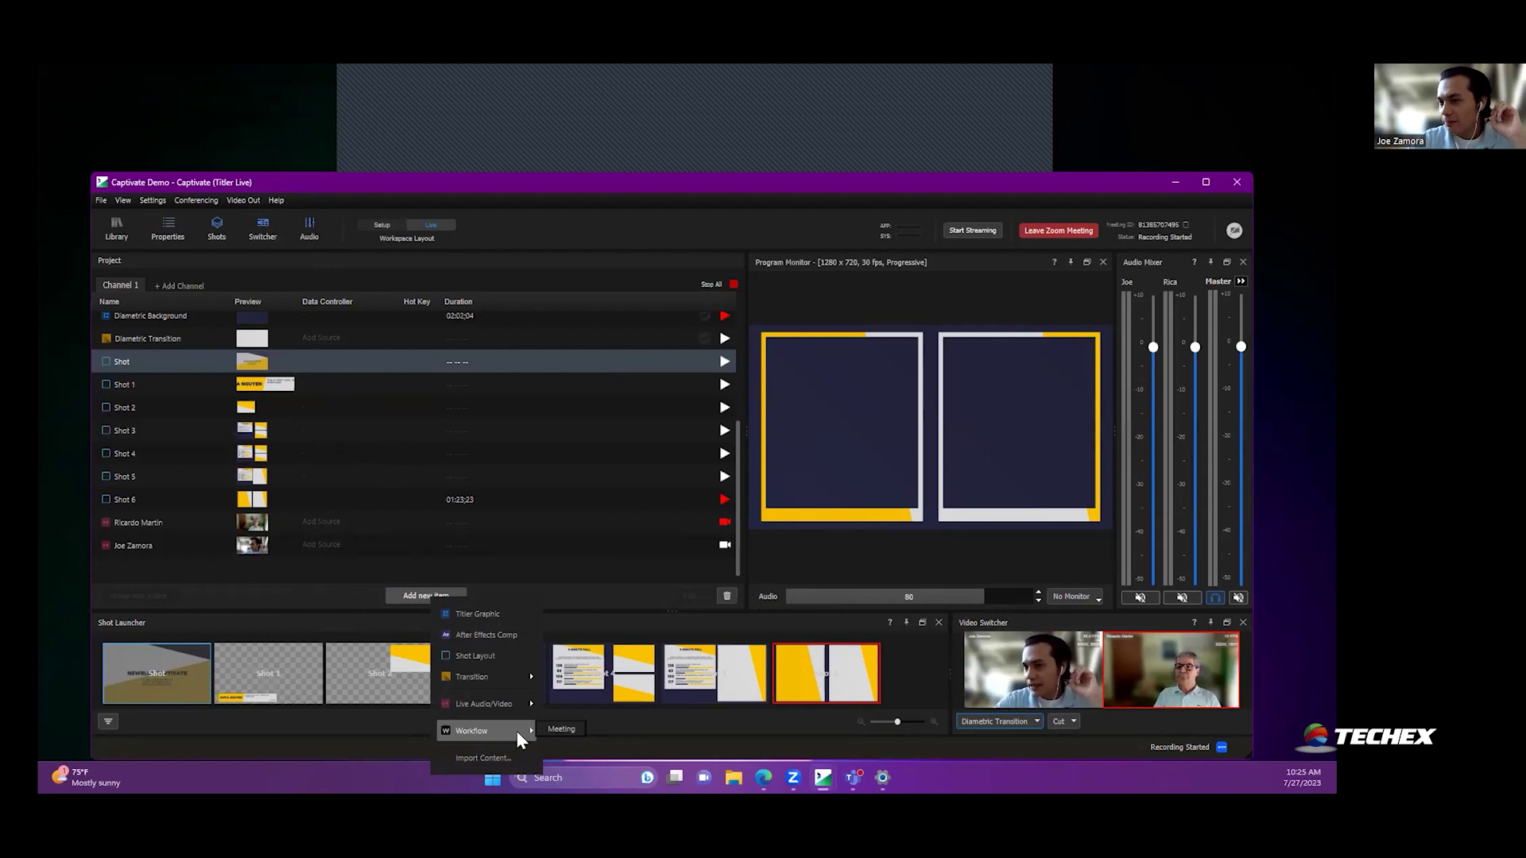
{"action": "left_click", "coordinate": [561, 730]}
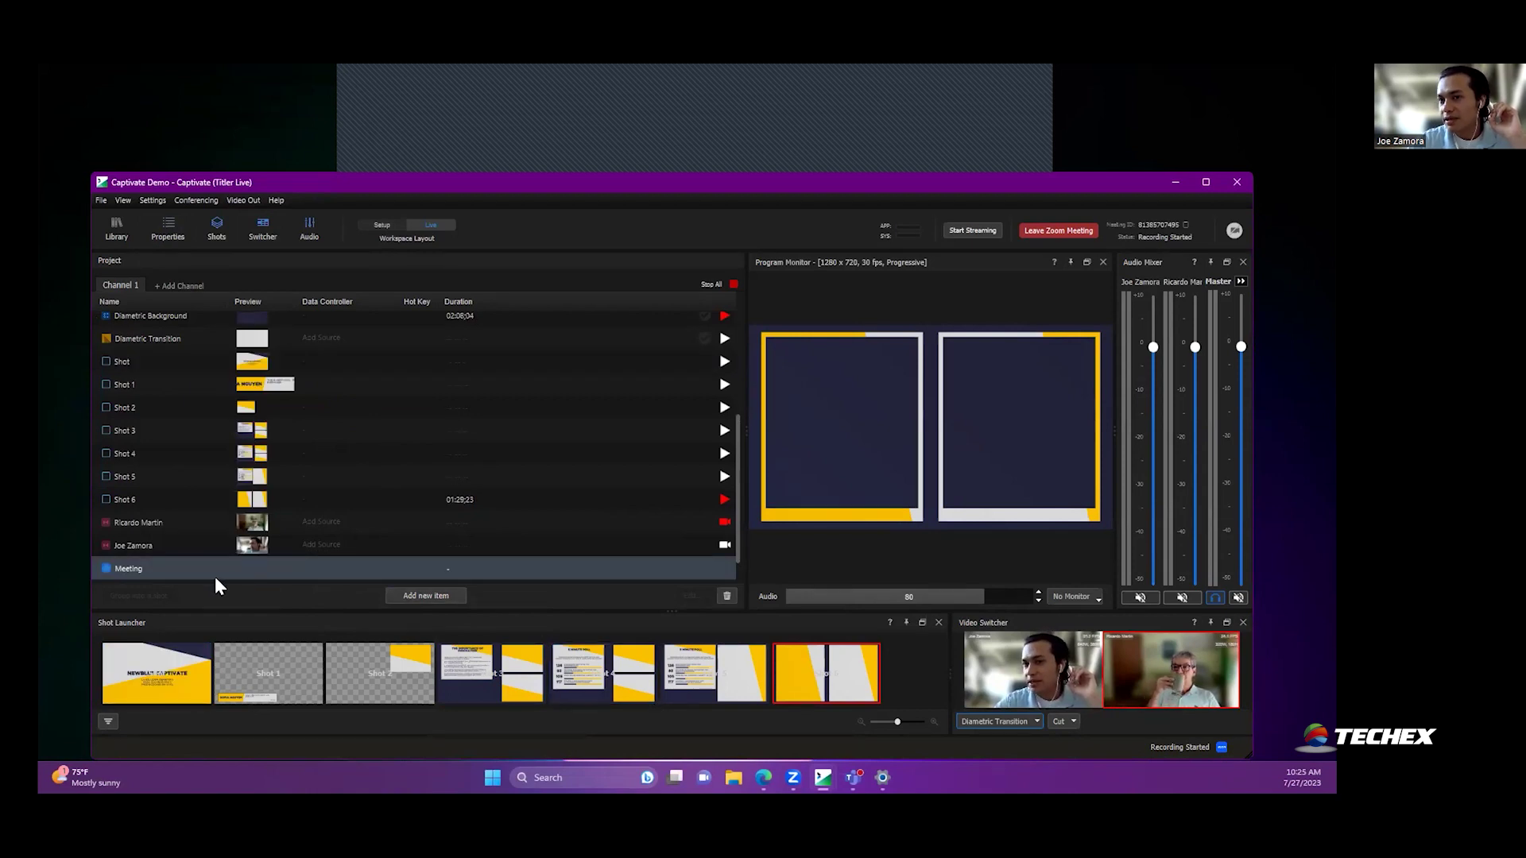
{"action": "left_click", "coordinate": [169, 228]}
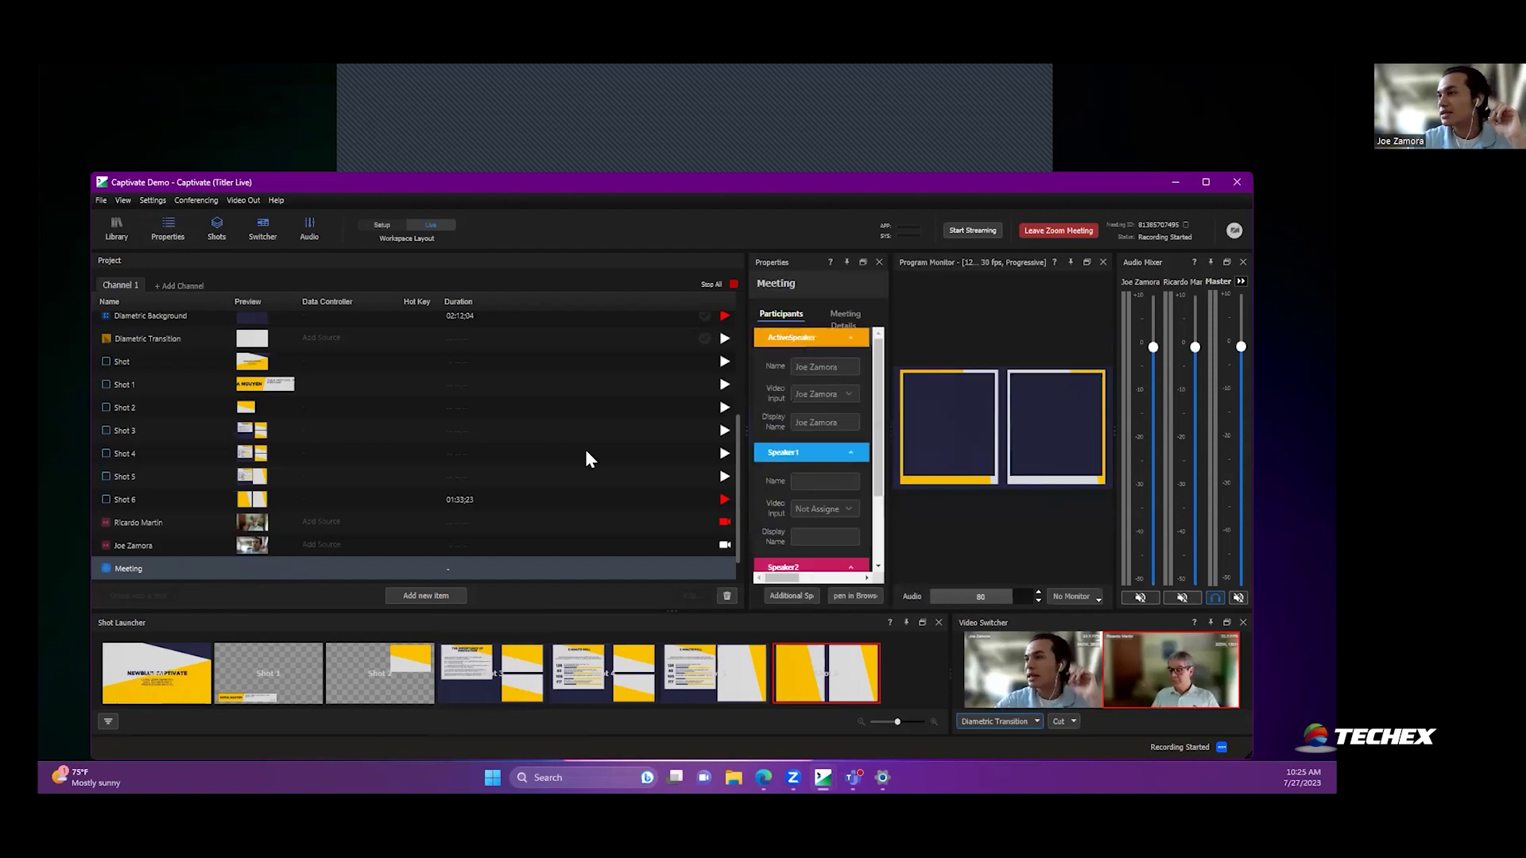
Step: Widen the Meeting properties against the project list and program monitor so both the speaker fields and the participant table fit
{"action": "left_click_drag", "start_coordinate": [745, 435], "coordinate": [272, 431]}
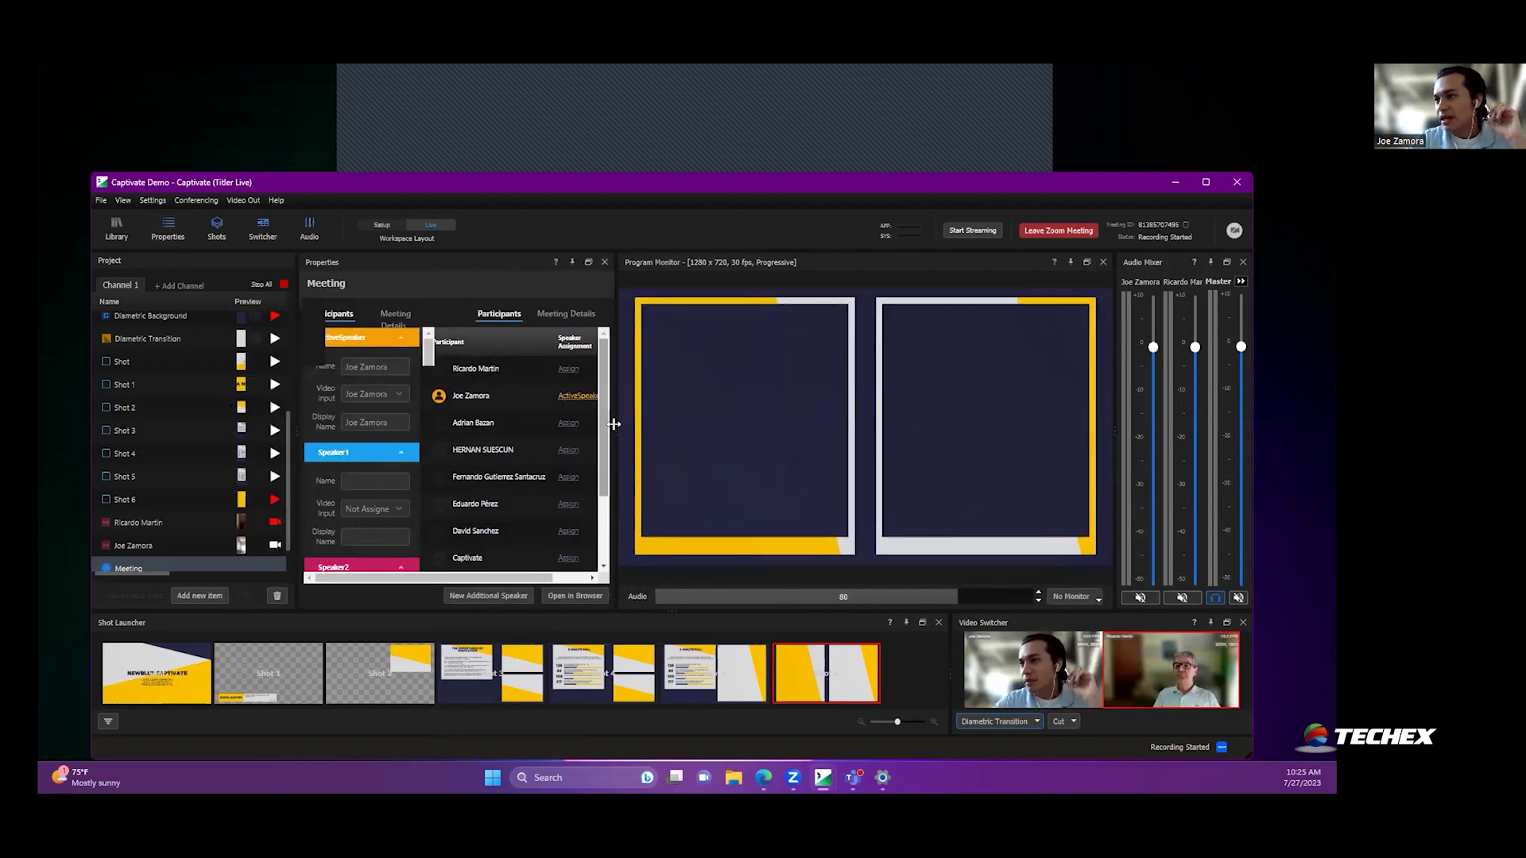
{"action": "left_click_drag", "start_coordinate": [612, 426], "coordinate": [874, 429]}
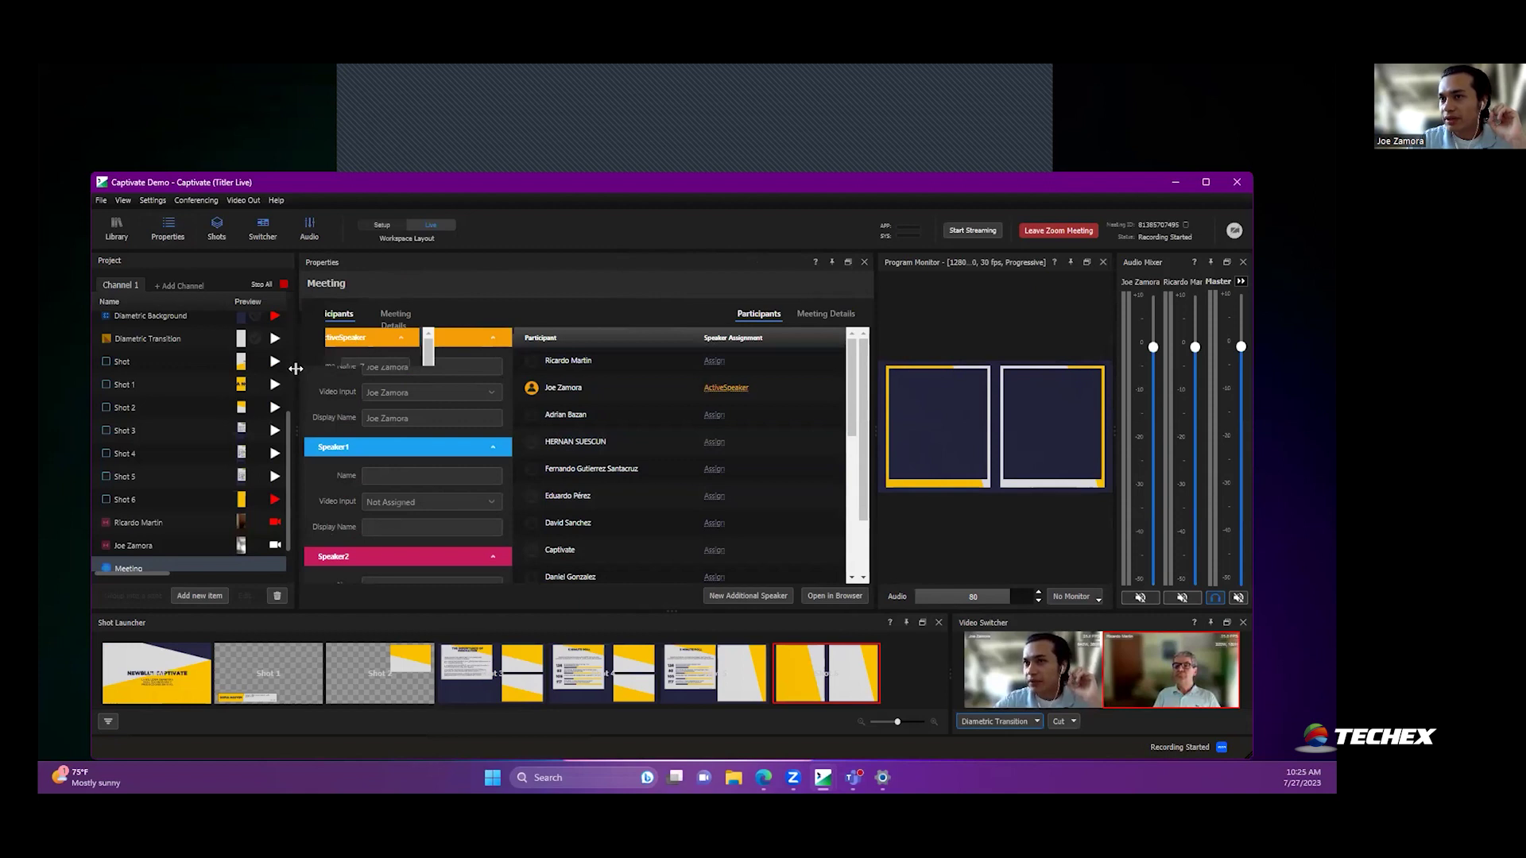
{"action": "left_click_drag", "start_coordinate": [296, 392], "coordinate": [340, 392]}
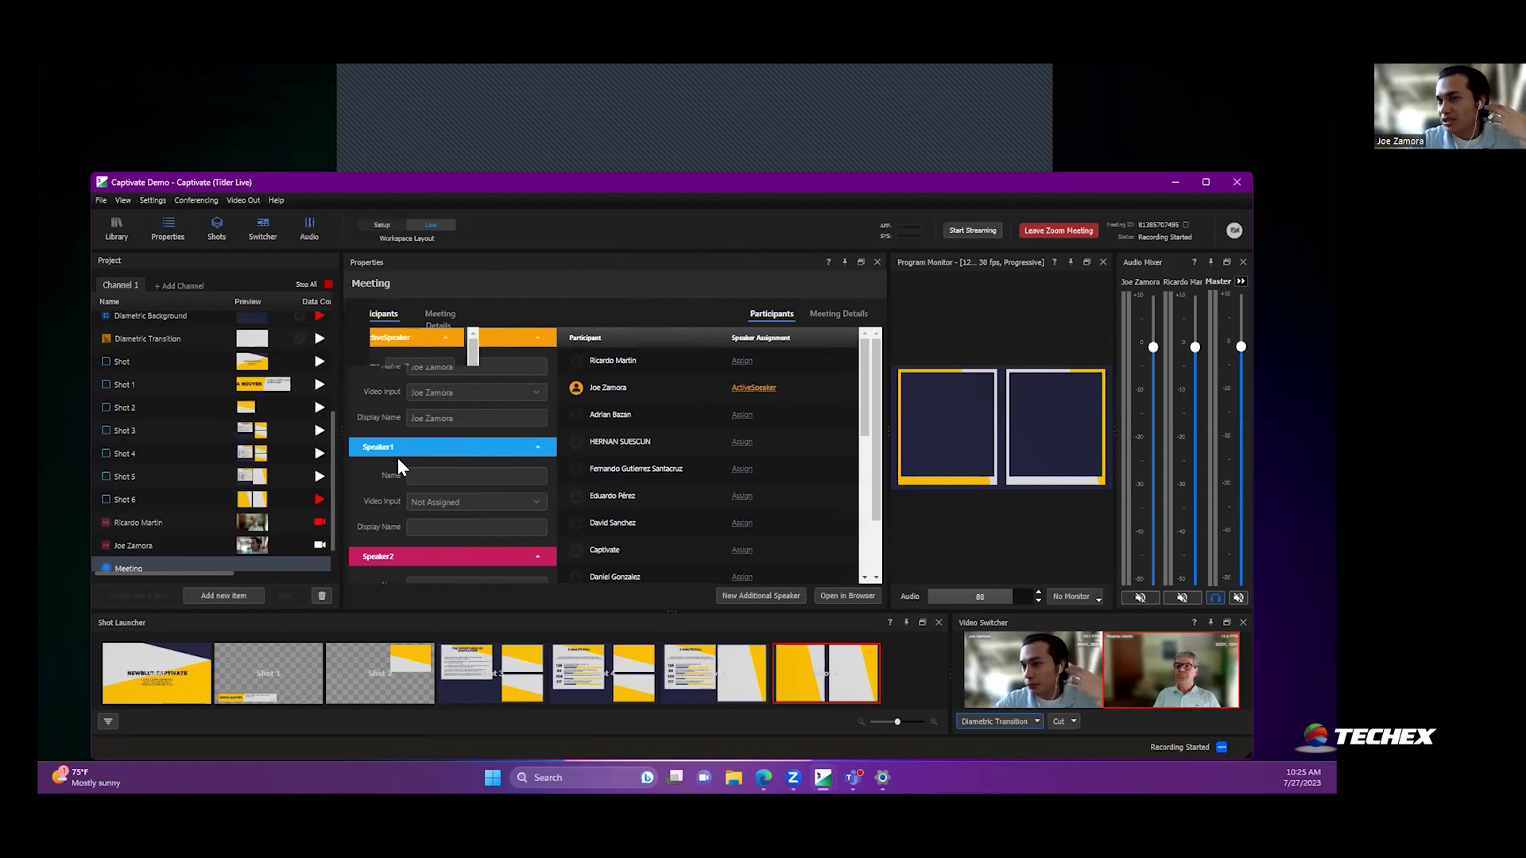
Step: Review the speaker slots and meeting participants, and assign the first listed participant to Speaker1
{"action": "scroll", "coordinate": [397, 466], "scroll_direction": "down", "scroll_amount": 1}
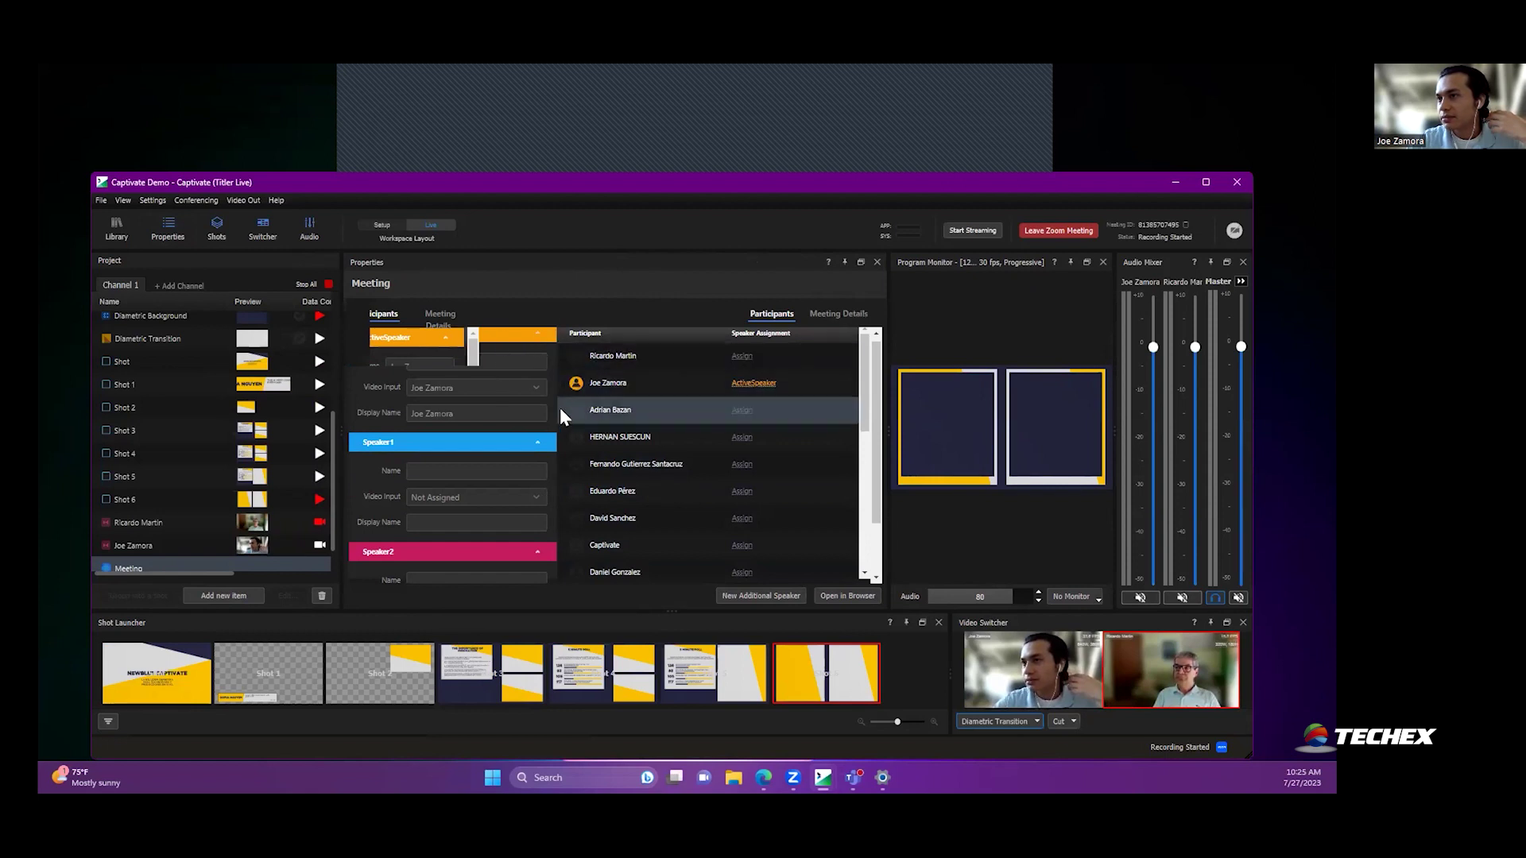
{"action": "scroll", "coordinate": [564, 447], "scroll_direction": "down", "scroll_amount": 2}
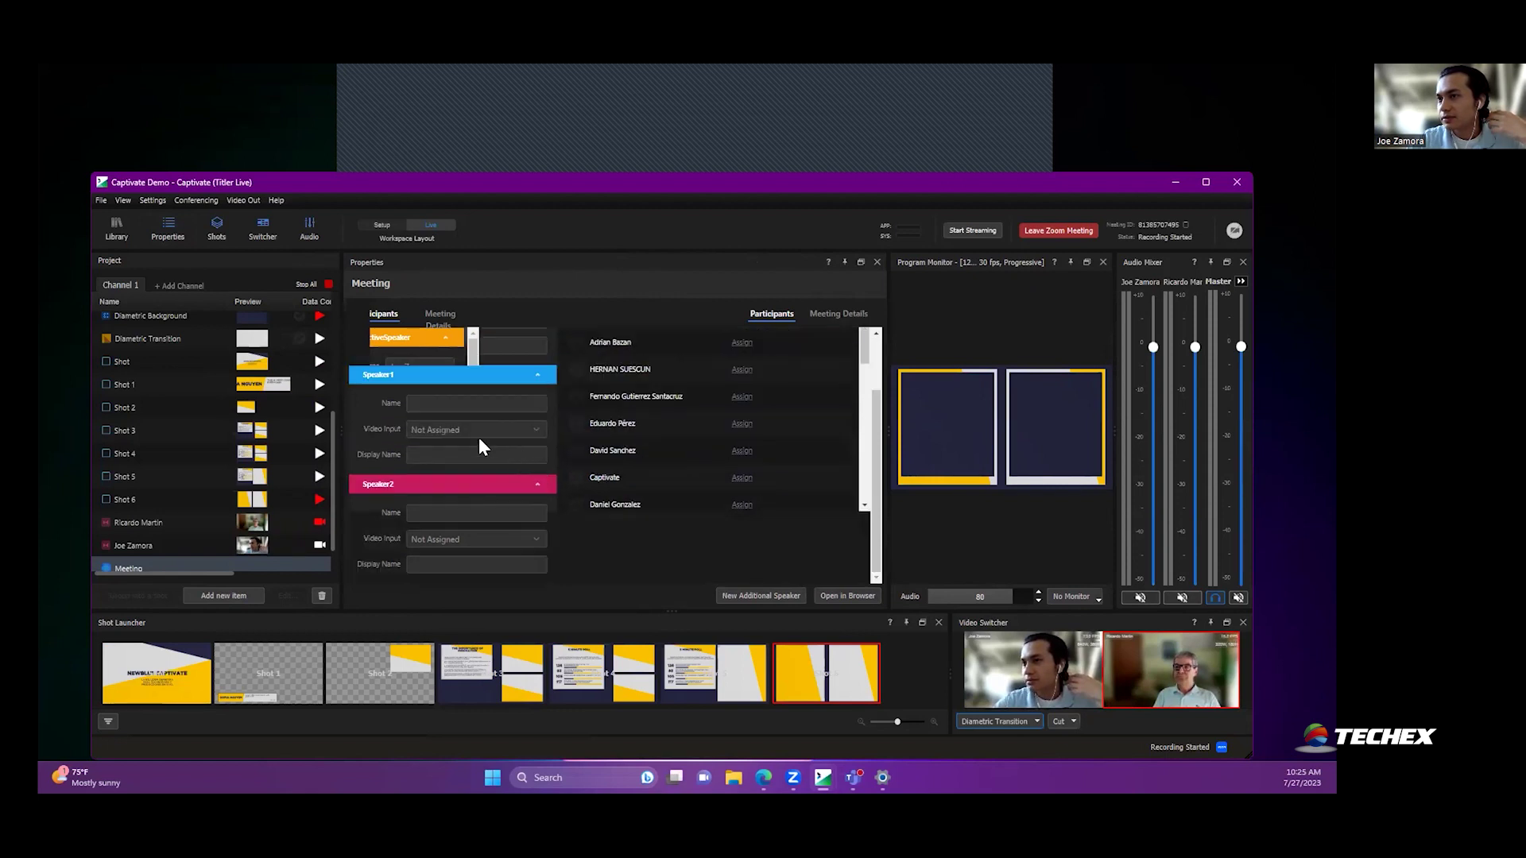
{"action": "scroll", "coordinate": [556, 442], "scroll_direction": "up", "scroll_amount": 2}
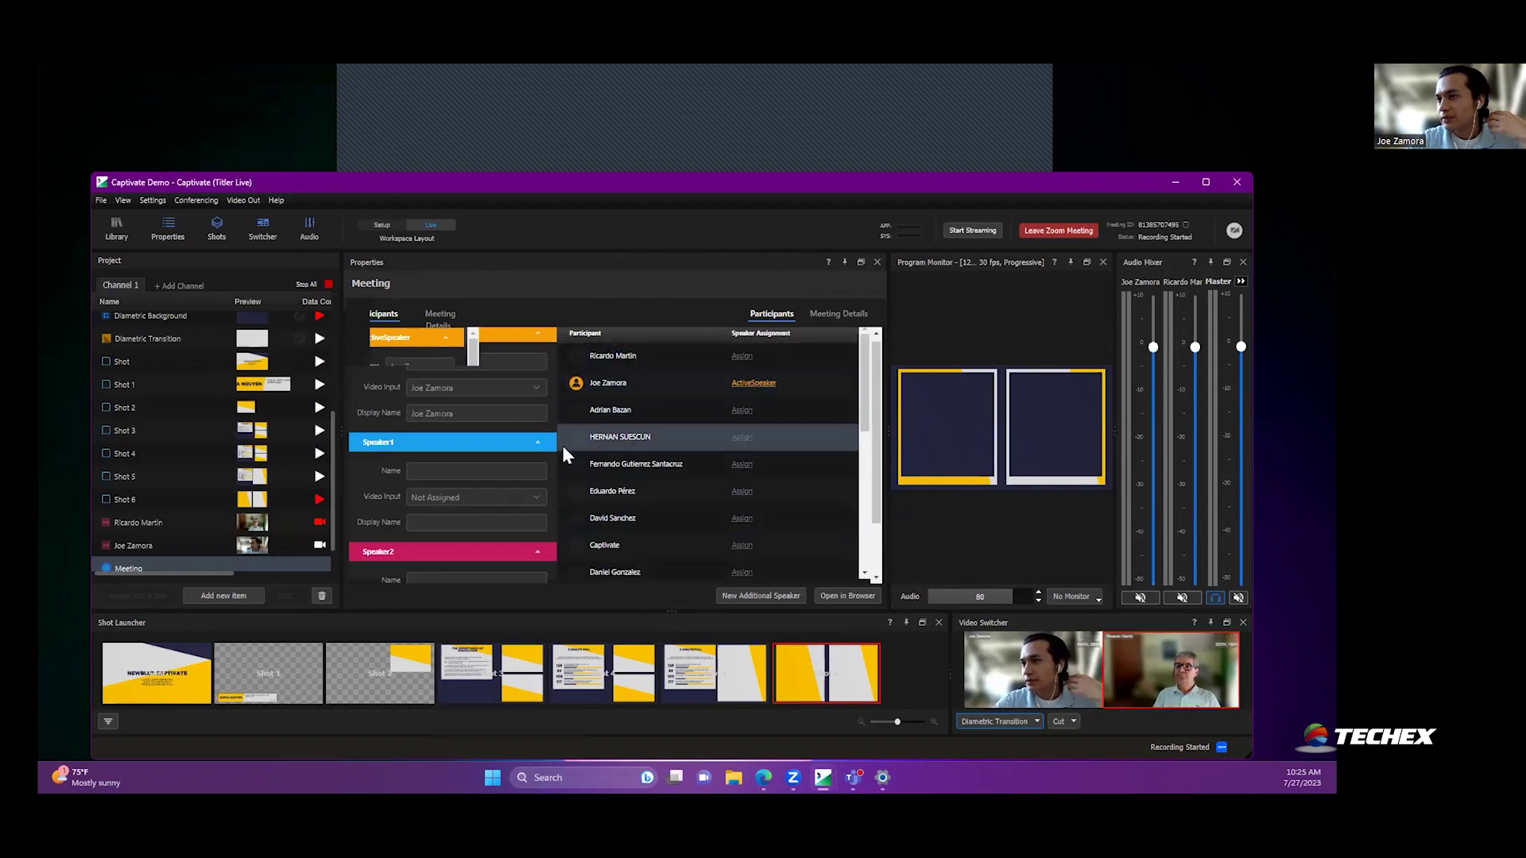
{"action": "scroll", "coordinate": [693, 457], "scroll_direction": "down", "scroll_amount": 2}
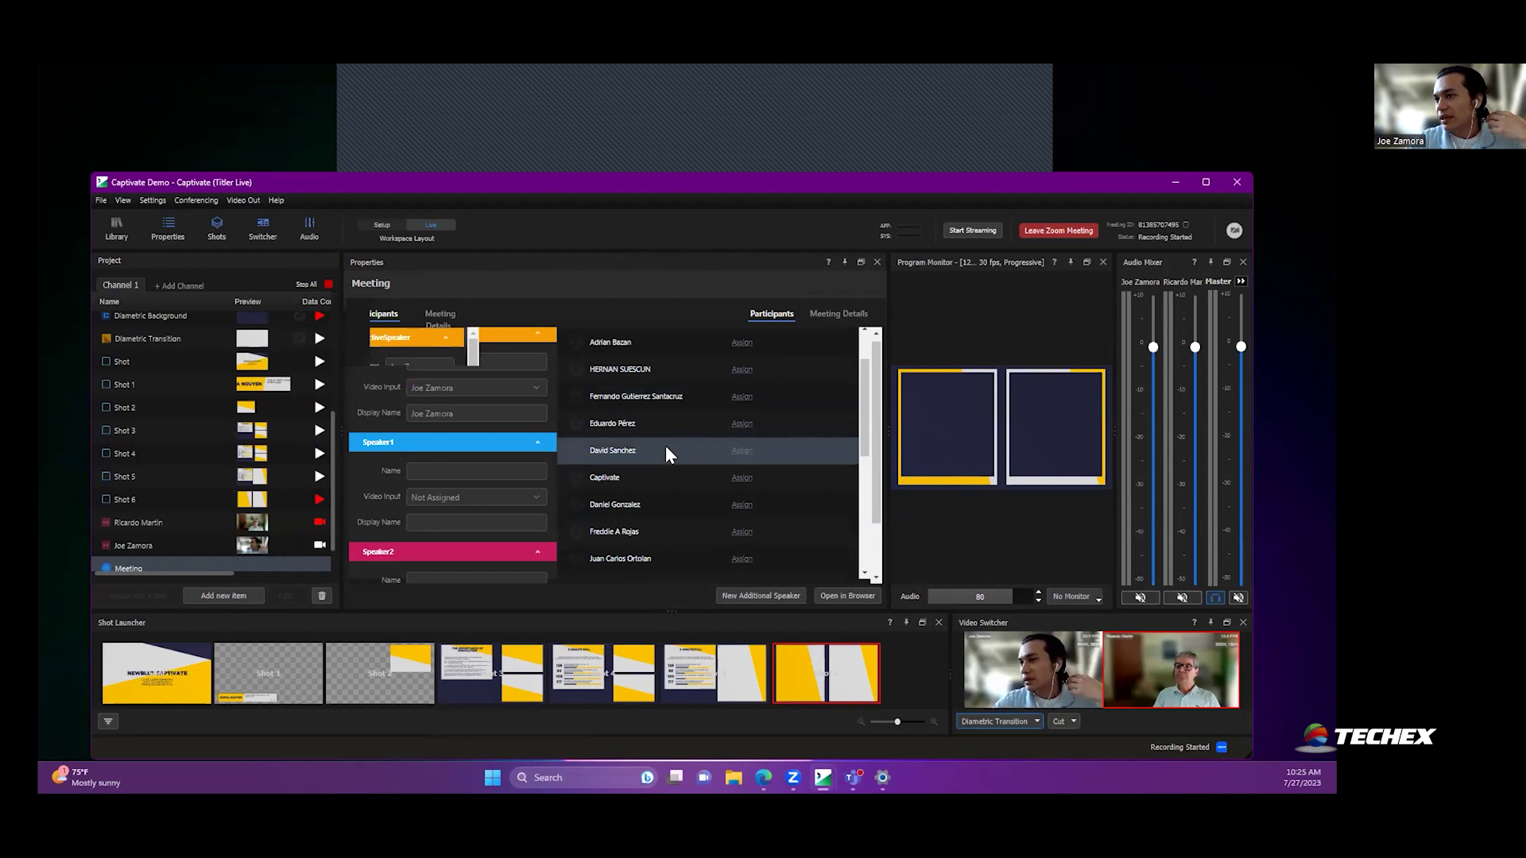
{"action": "scroll", "coordinate": [665, 445], "scroll_direction": "up", "scroll_amount": 2}
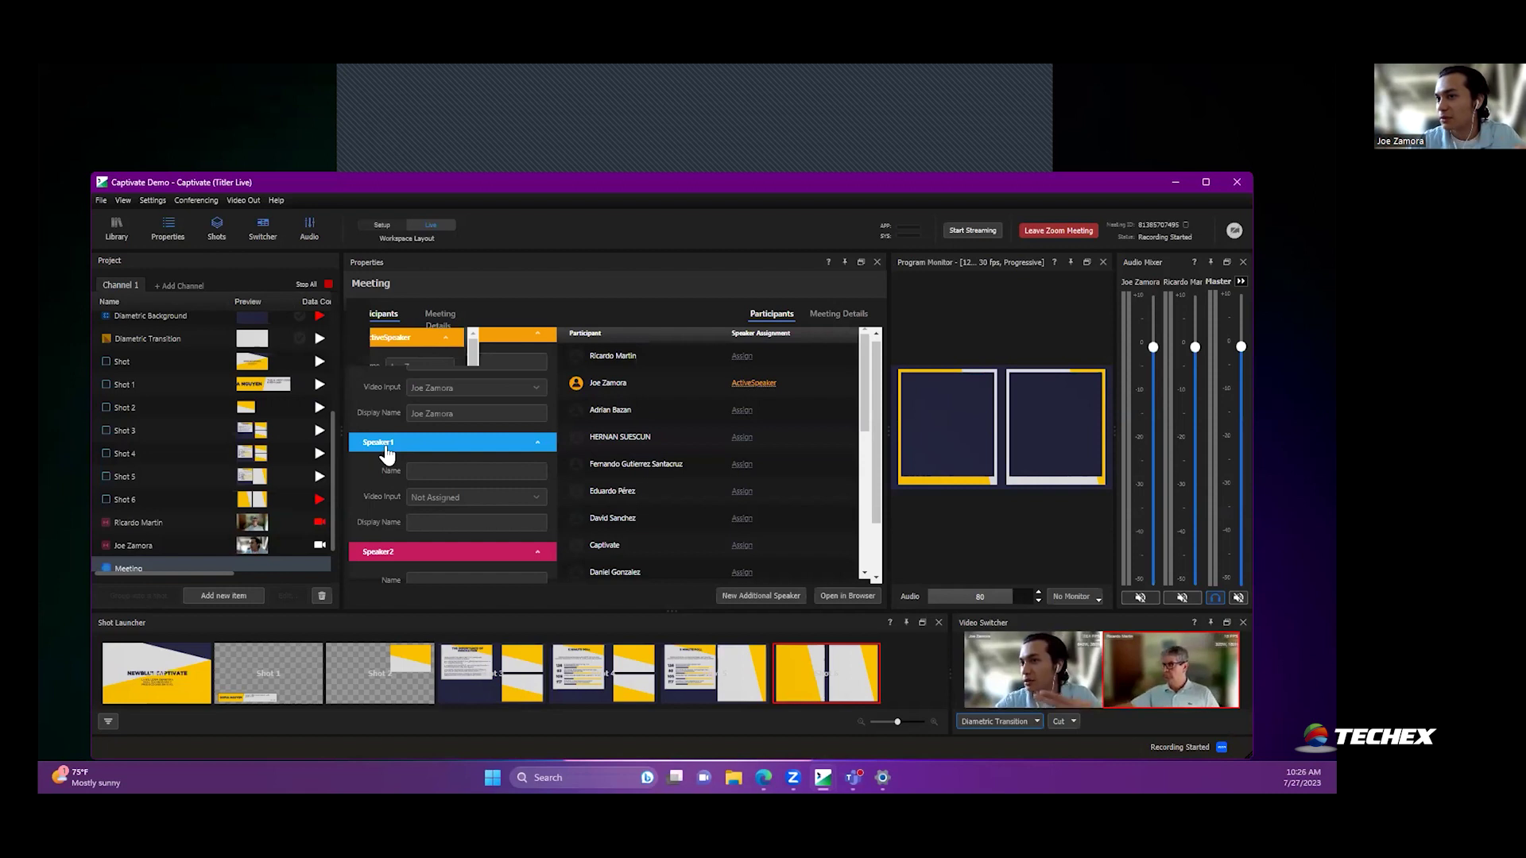
{"action": "left_click", "coordinate": [742, 358]}
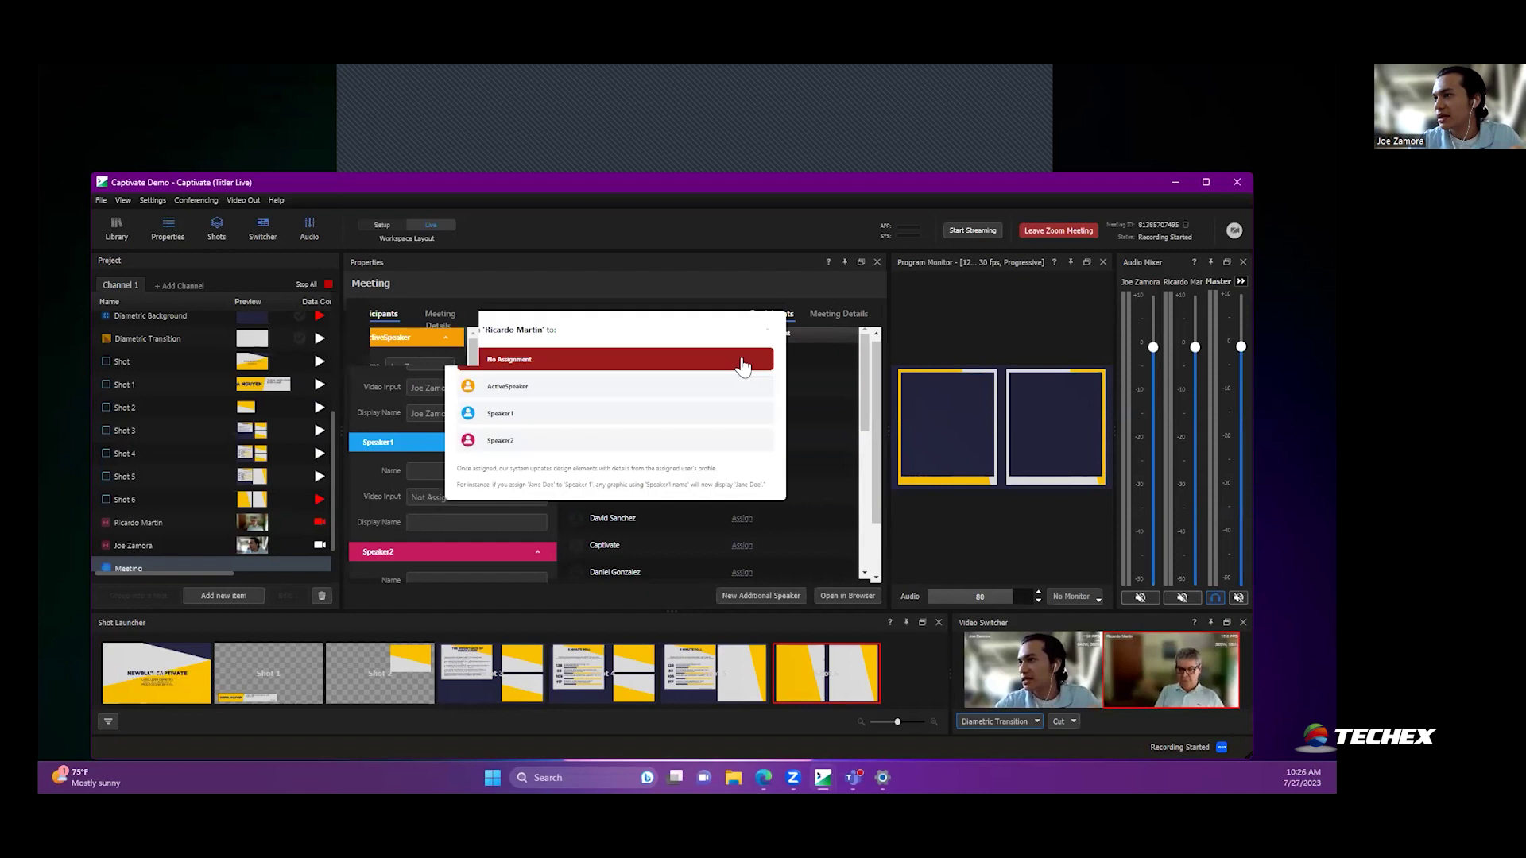
{"action": "left_click", "coordinate": [529, 414]}
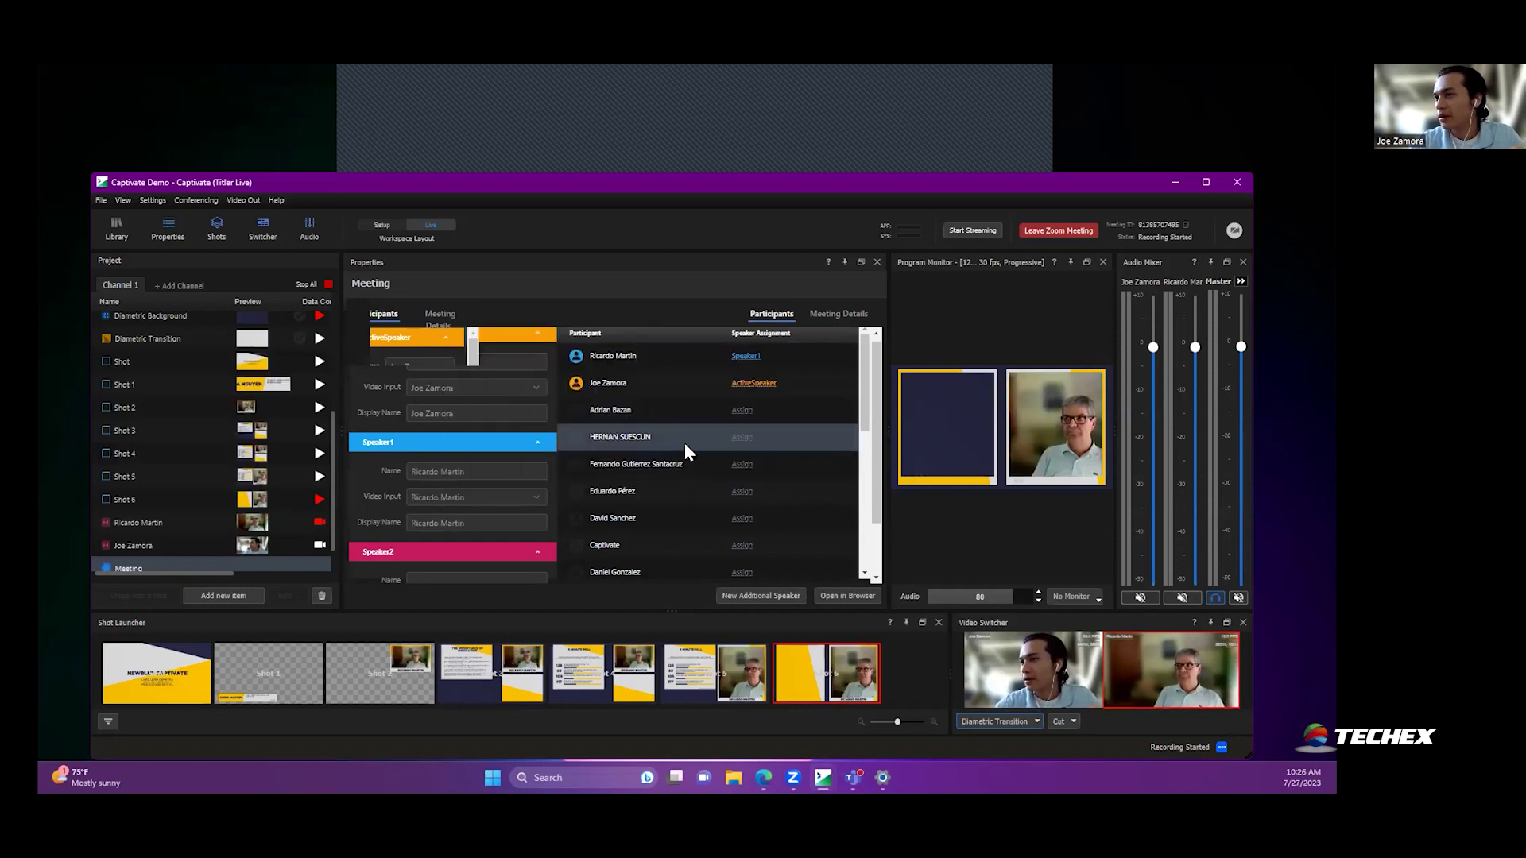
Step: Assign the participant listed directly below the ActiveSpeaker to Speaker2
{"action": "scroll", "coordinate": [684, 441], "scroll_direction": "down", "scroll_amount": 5}
{"action": "scroll", "coordinate": [677, 448], "scroll_direction": "up", "scroll_amount": 1}
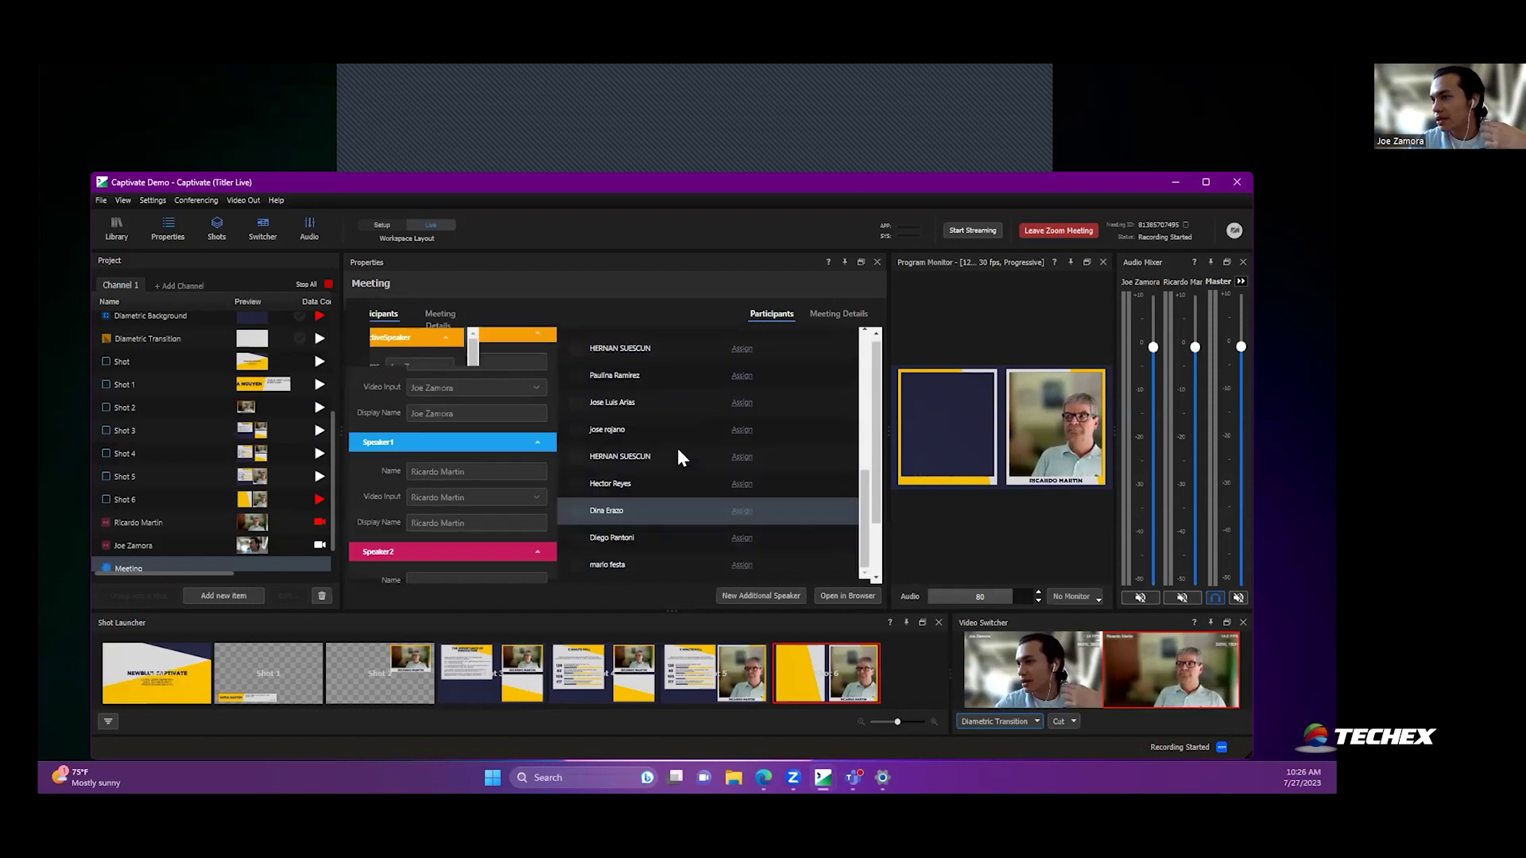
{"action": "scroll", "coordinate": [684, 441], "scroll_direction": "up", "scroll_amount": 4}
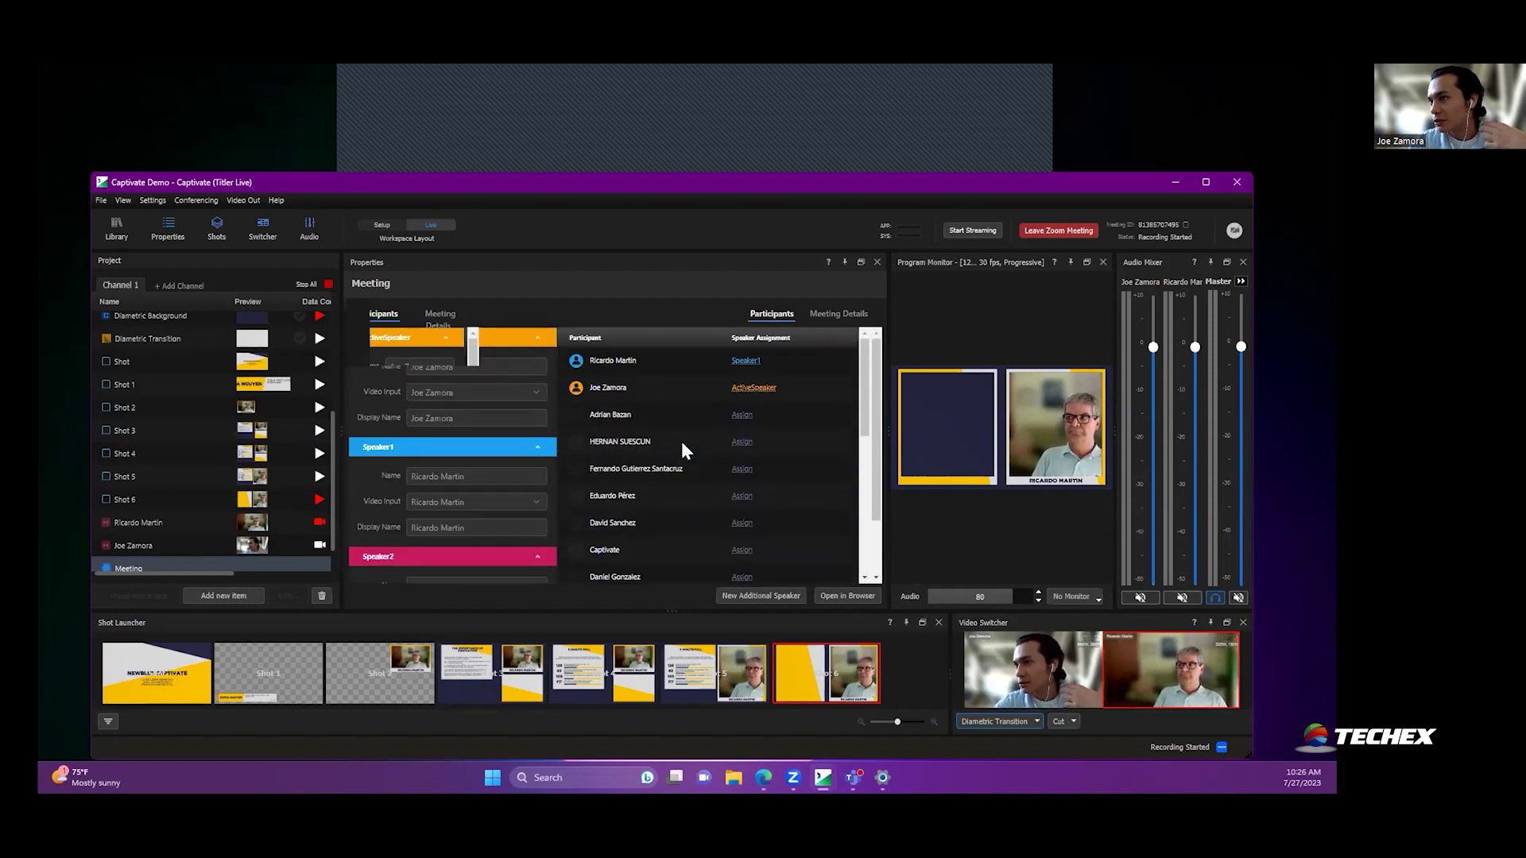
{"action": "left_click", "coordinate": [742, 391]}
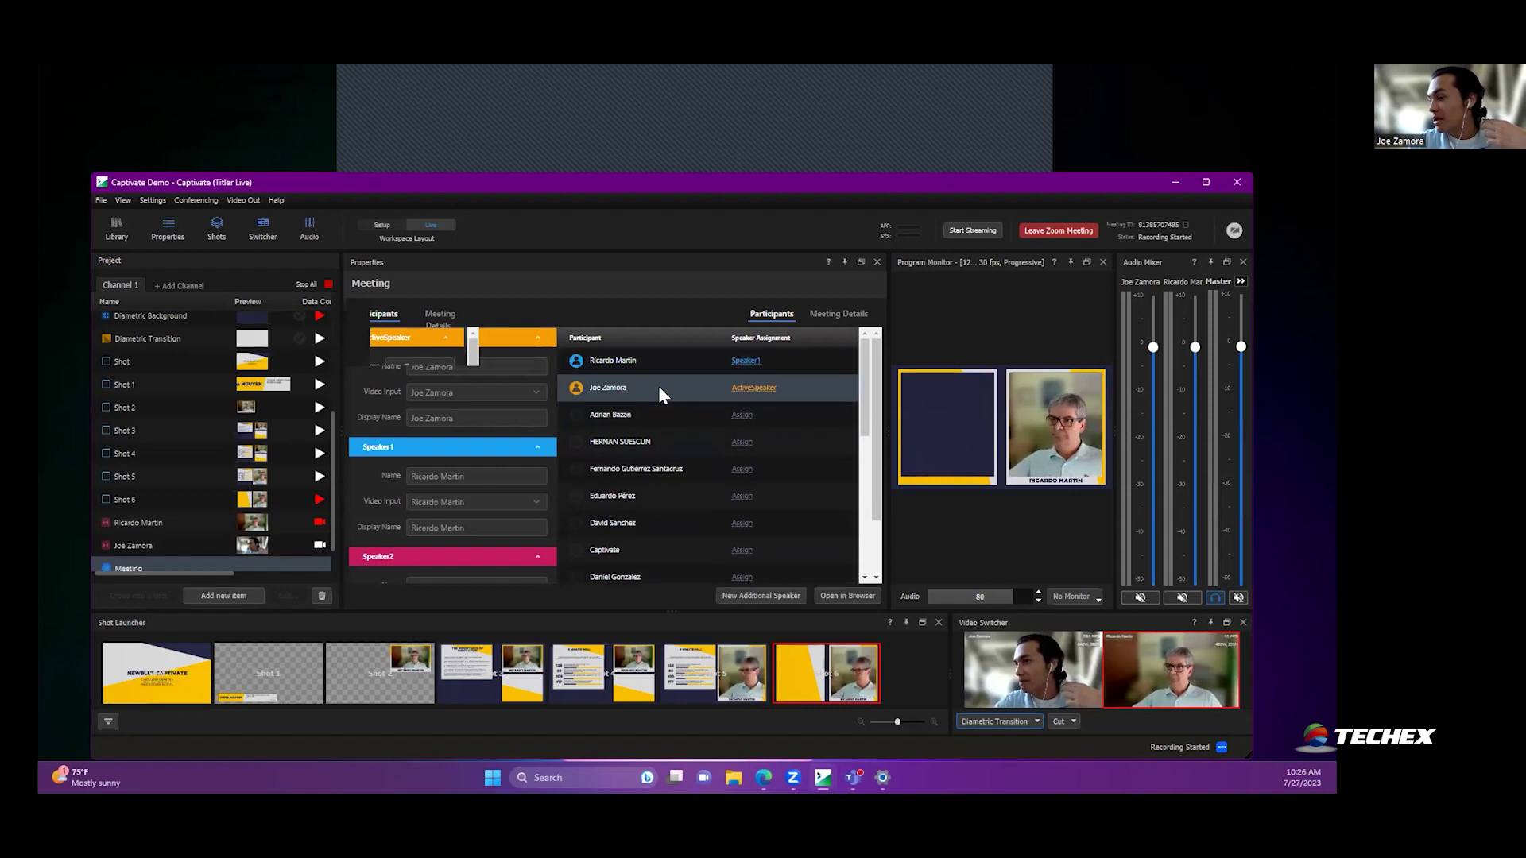
{"action": "scroll", "coordinate": [659, 387], "scroll_direction": "down", "scroll_amount": 1}
{"action": "scroll", "coordinate": [658, 389], "scroll_direction": "up", "scroll_amount": 2}
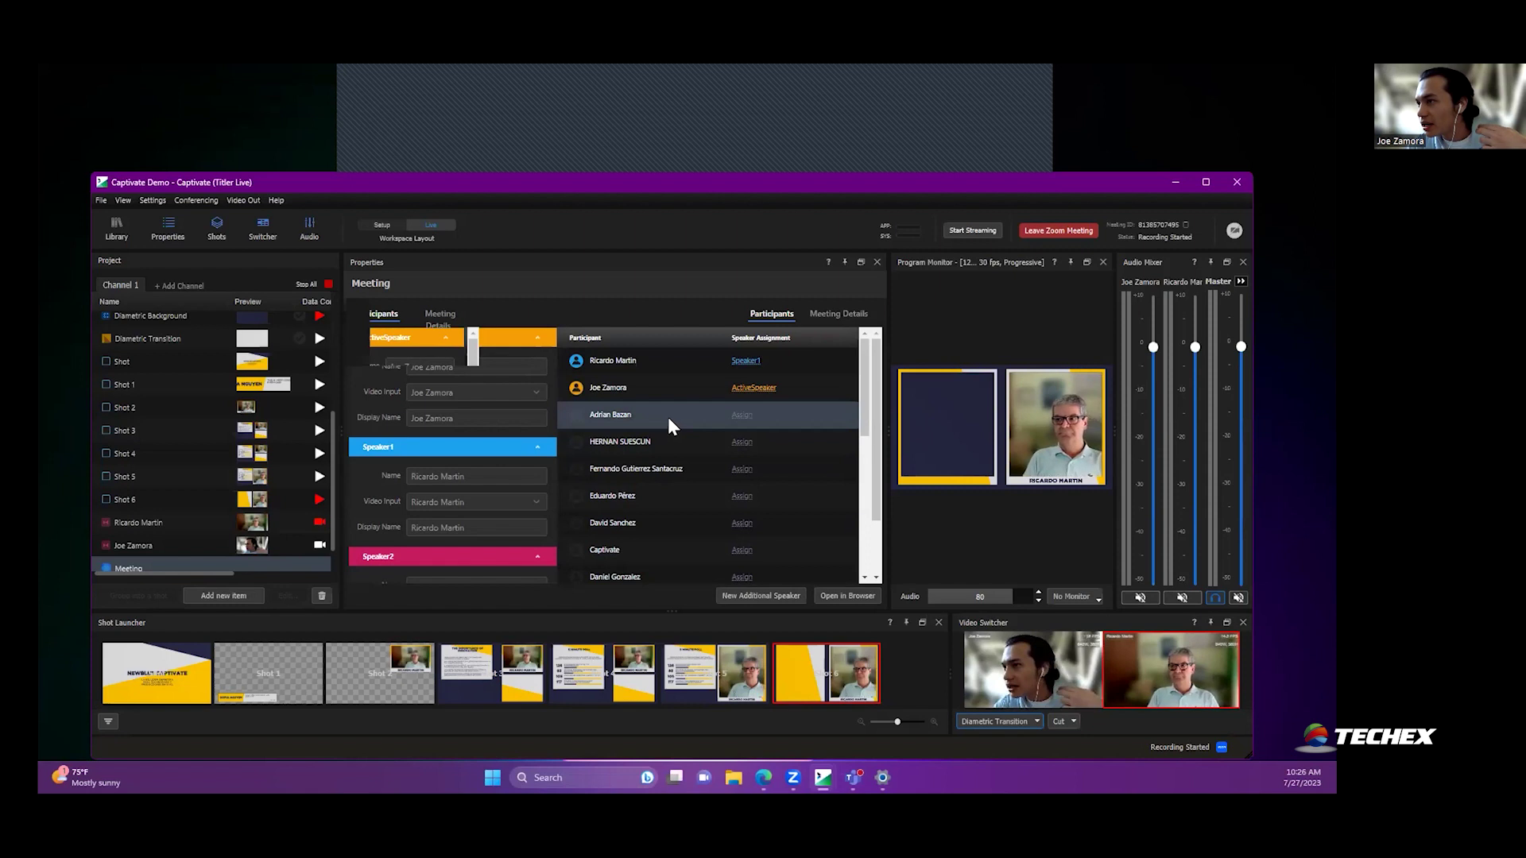
{"action": "left_click", "coordinate": [741, 415]}
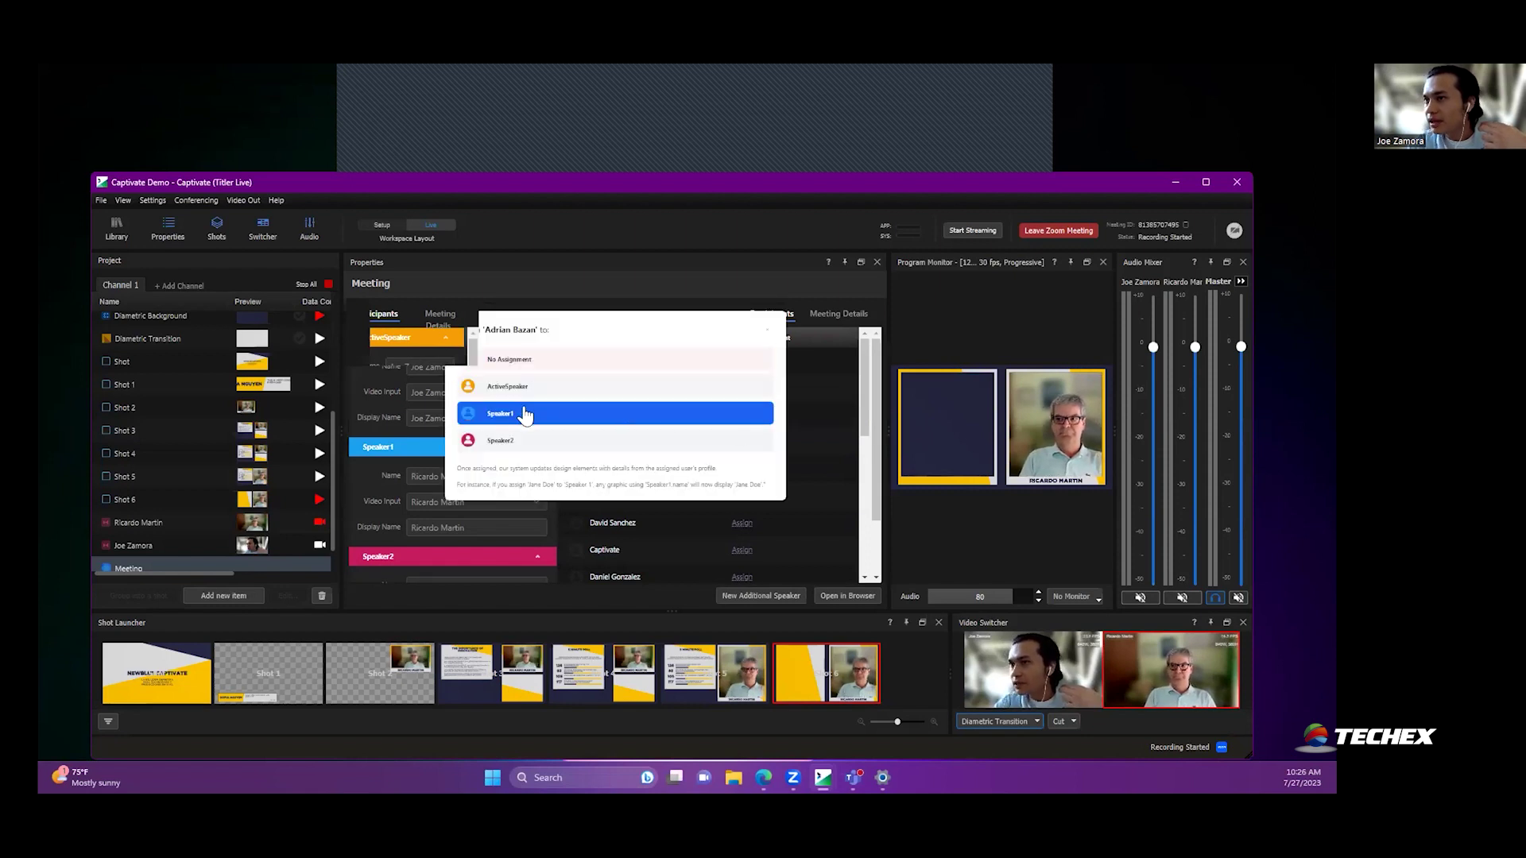
{"action": "left_click", "coordinate": [522, 439]}
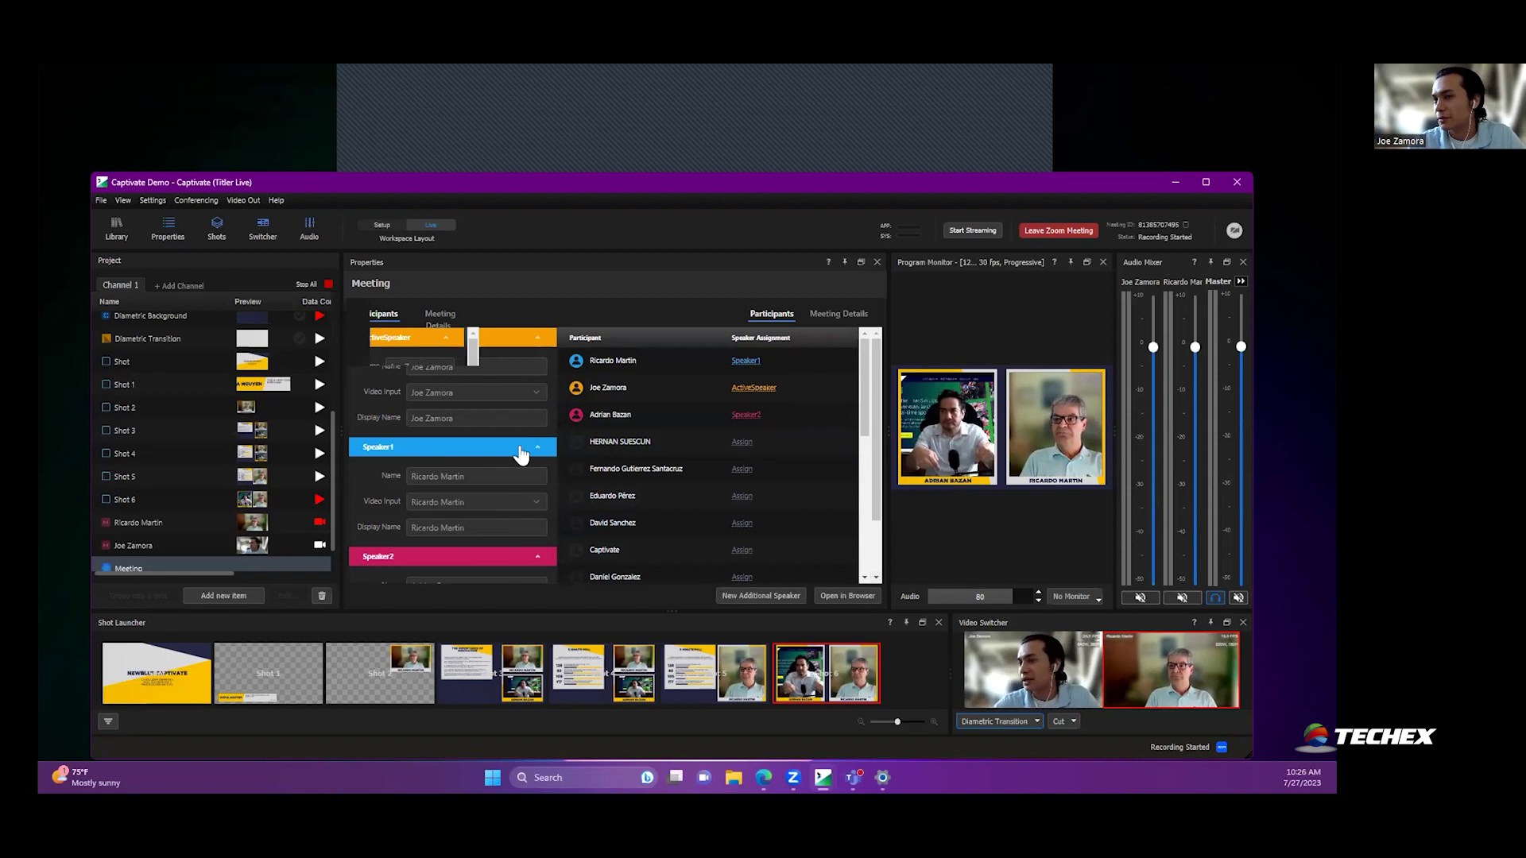
Step: Close the Meeting properties and widen the project list against the program monitor
{"action": "left_click_drag", "start_coordinate": [346, 431], "coordinate": [427, 431]}
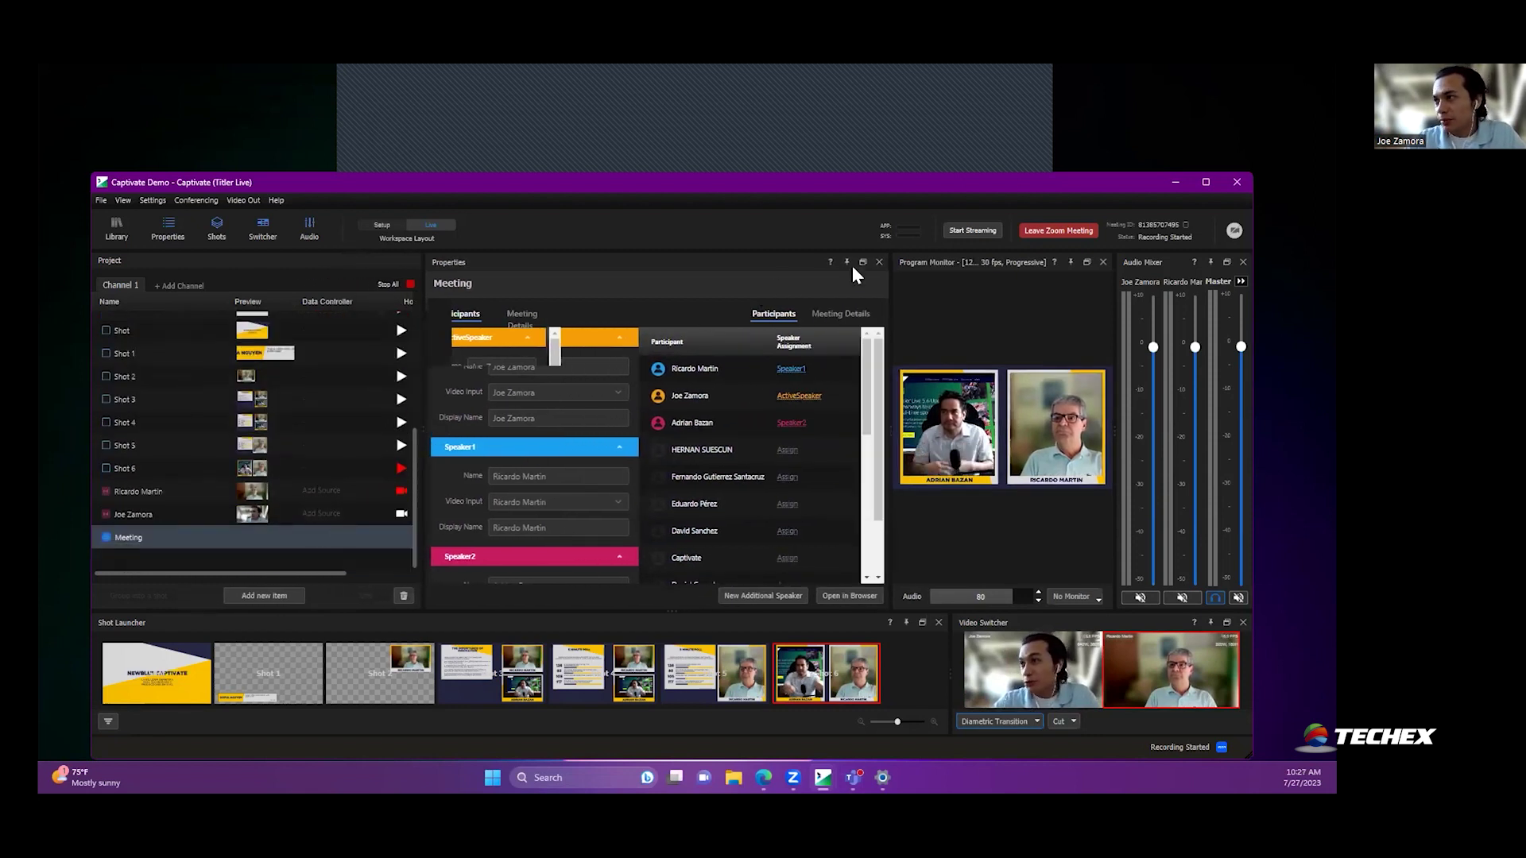
{"action": "left_click", "coordinate": [877, 260]}
{"action": "left_click_drag", "start_coordinate": [419, 356], "coordinate": [534, 364]}
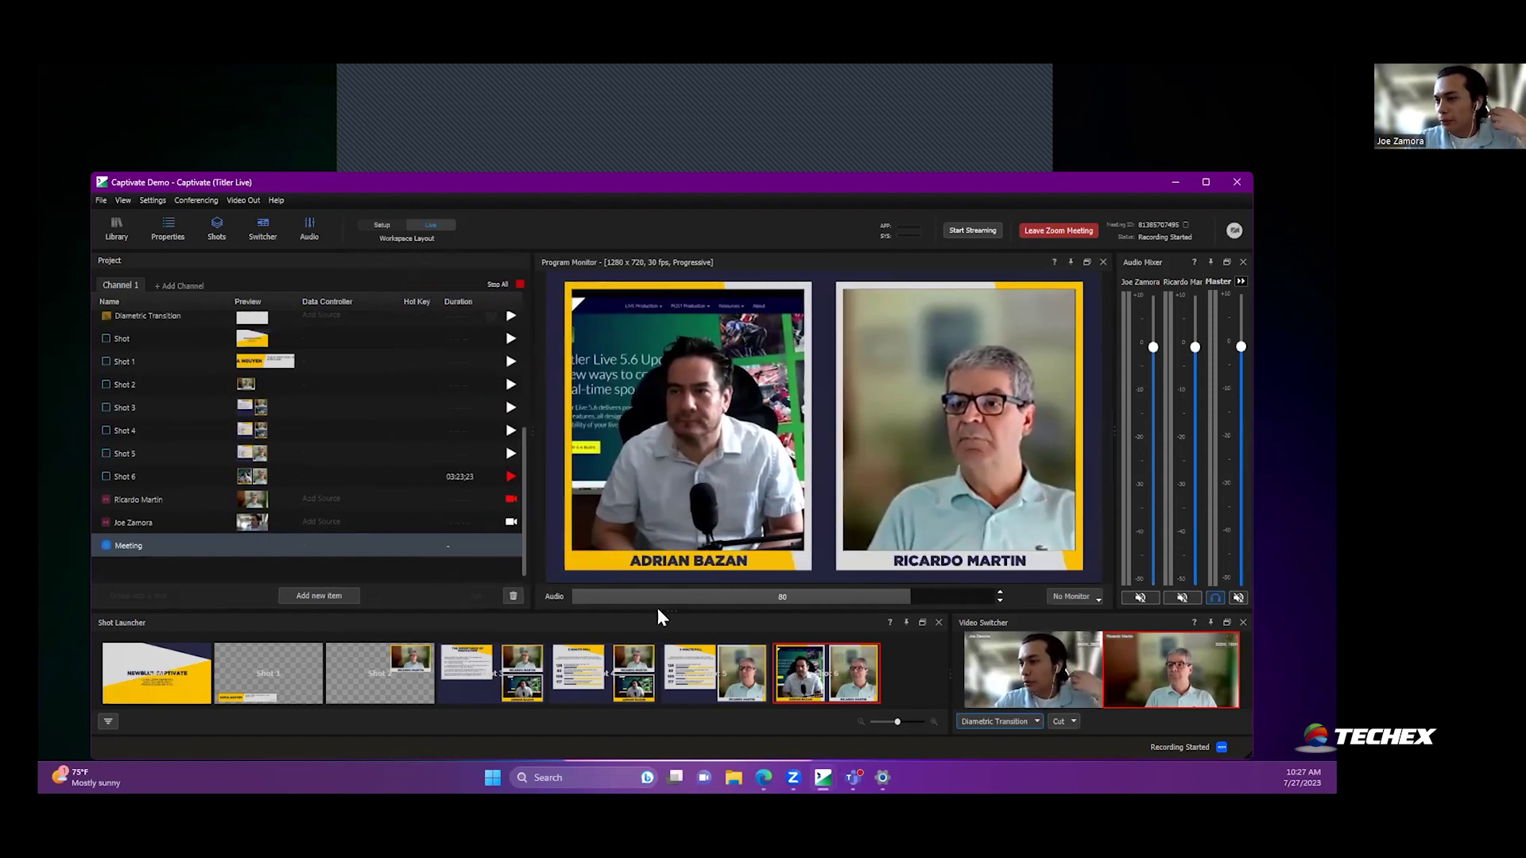
Step: Launch Shot, Shot 2, Shot 3, Shot 4, Shot 5 and Shot 6 one after another to the live output
{"action": "scroll", "coordinate": [382, 516], "scroll_direction": "up", "scroll_amount": 5}
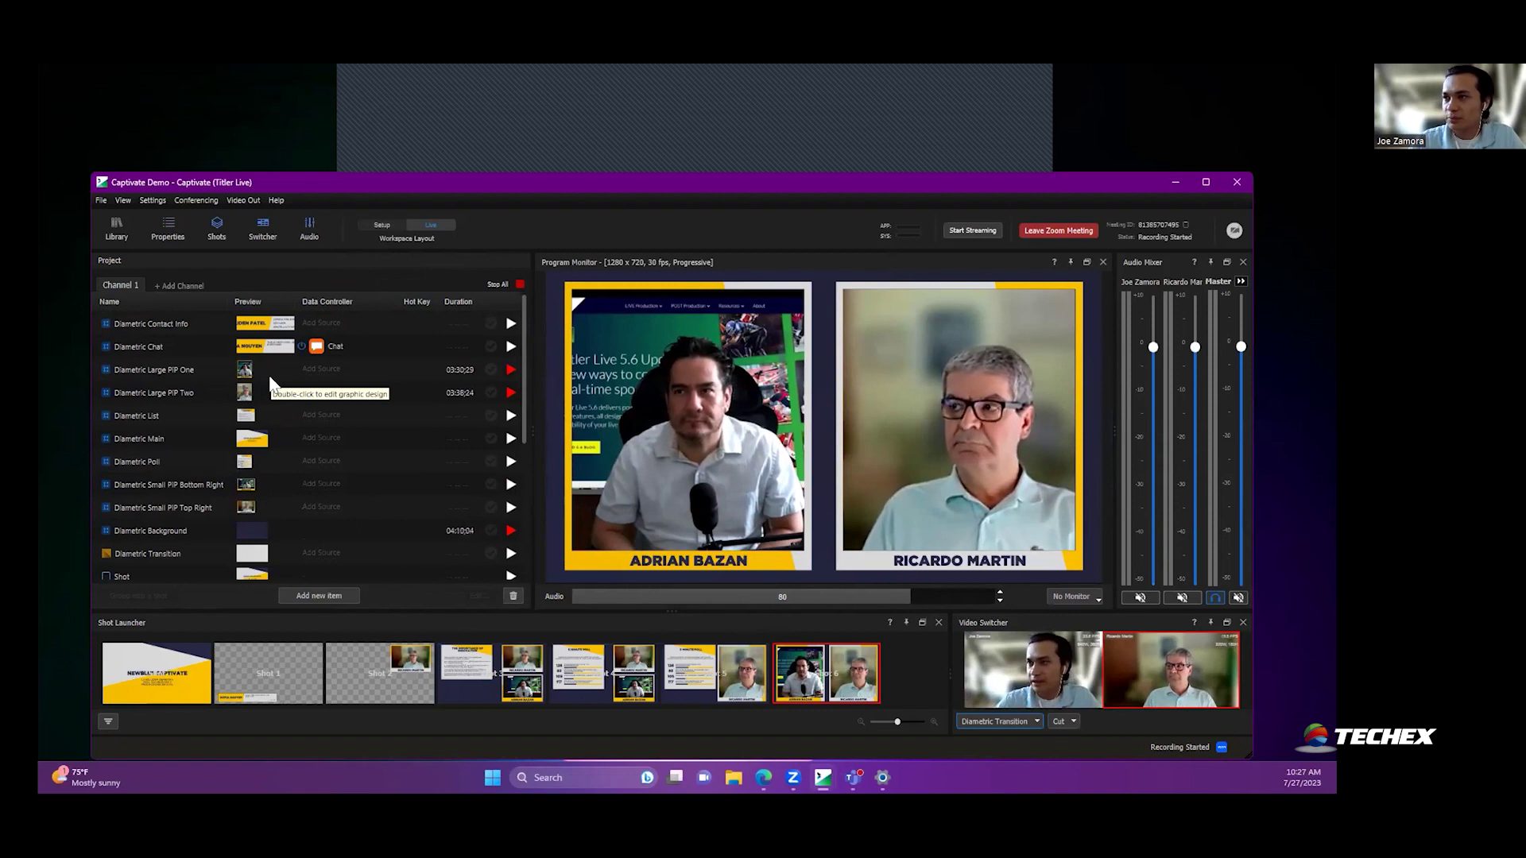
{"action": "left_click", "coordinate": [174, 671]}
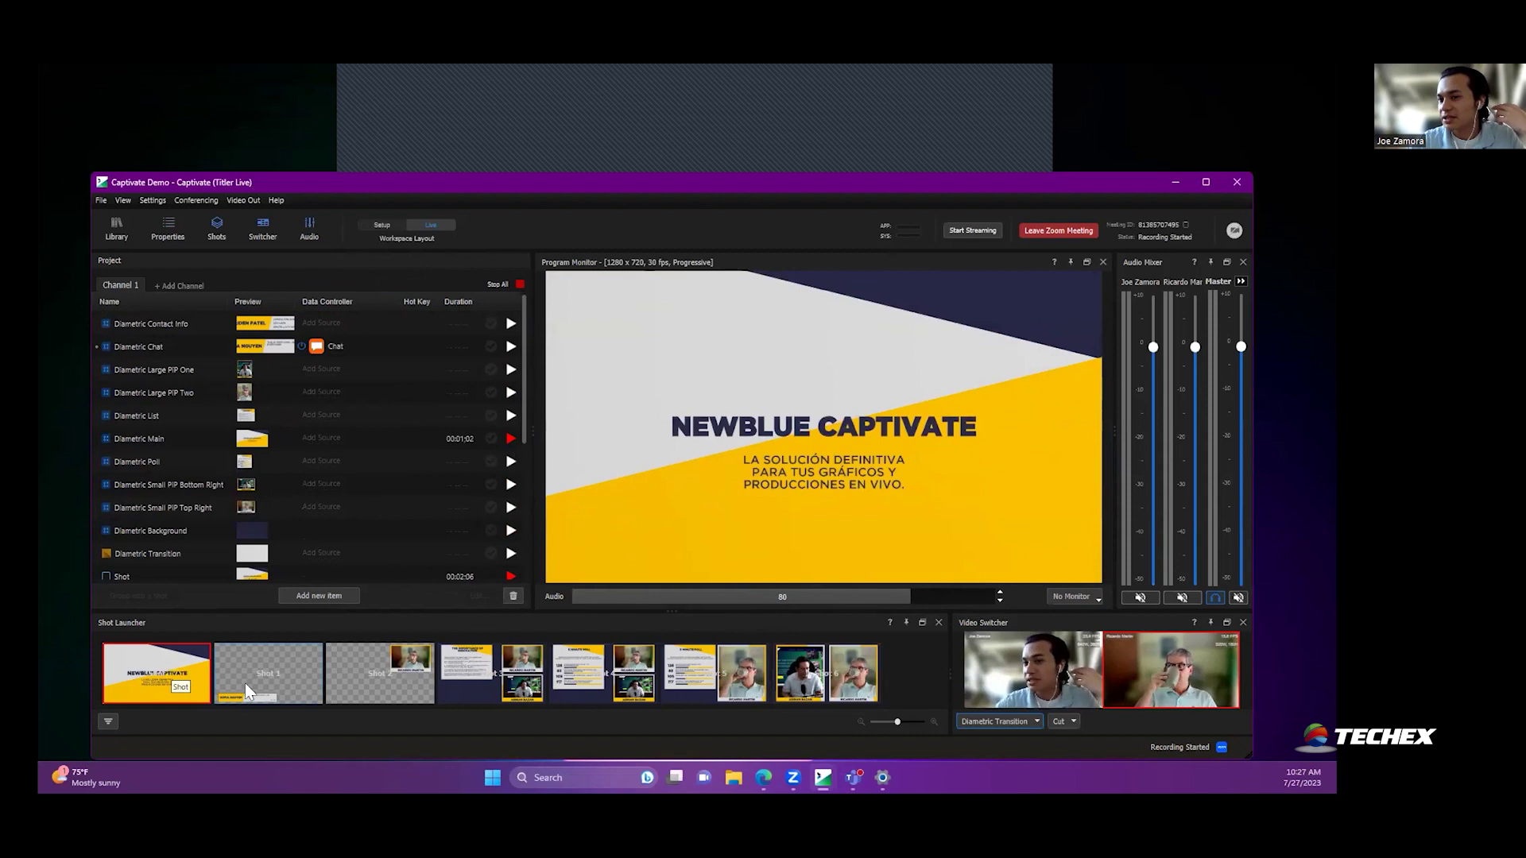
{"action": "left_click", "coordinate": [383, 679]}
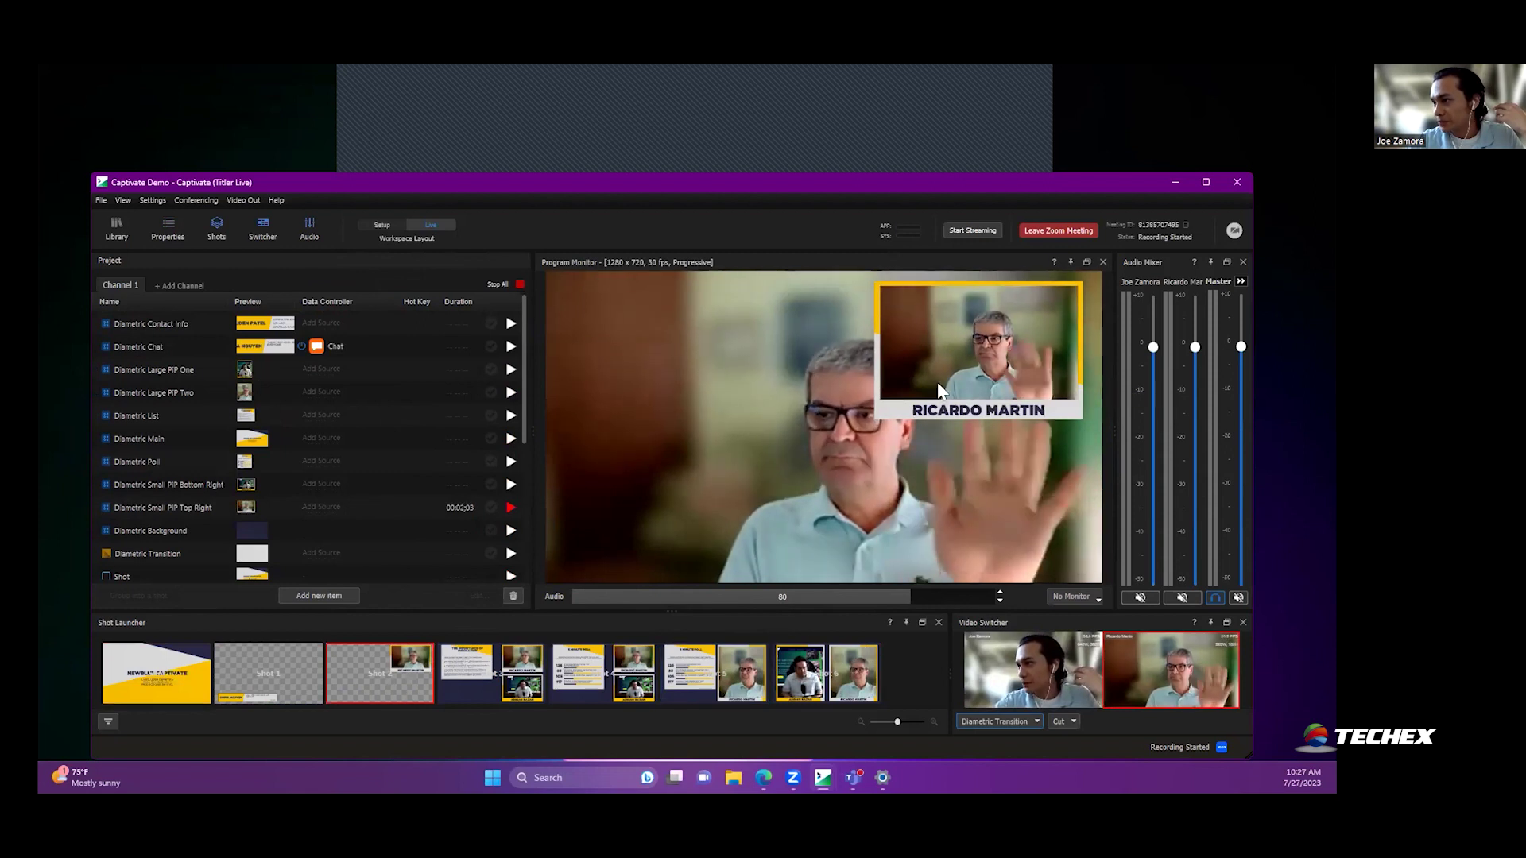
{"action": "left_click", "coordinate": [524, 698]}
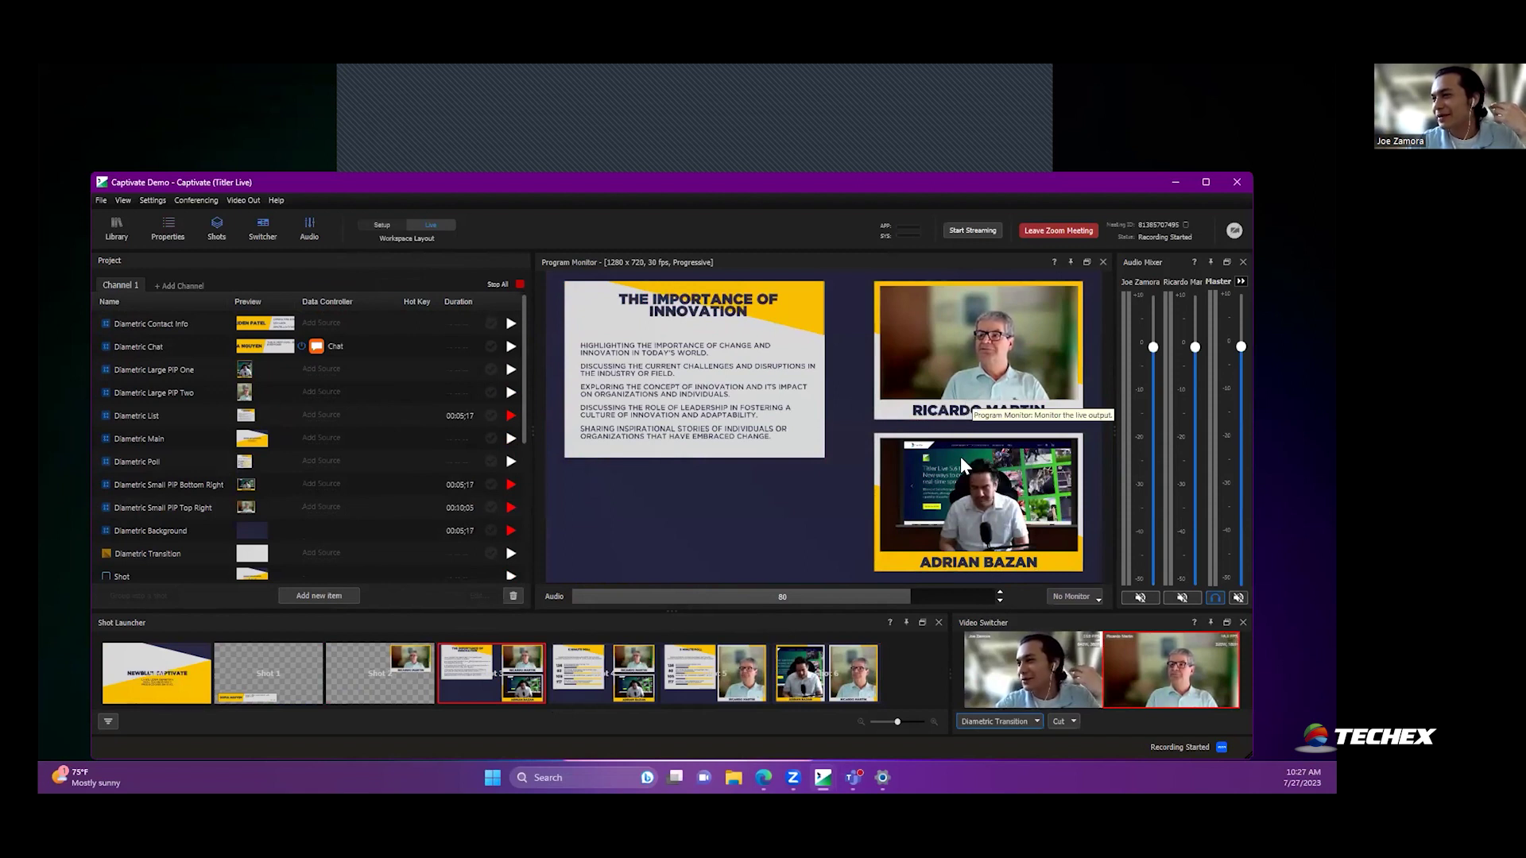
{"action": "left_click", "coordinate": [583, 680]}
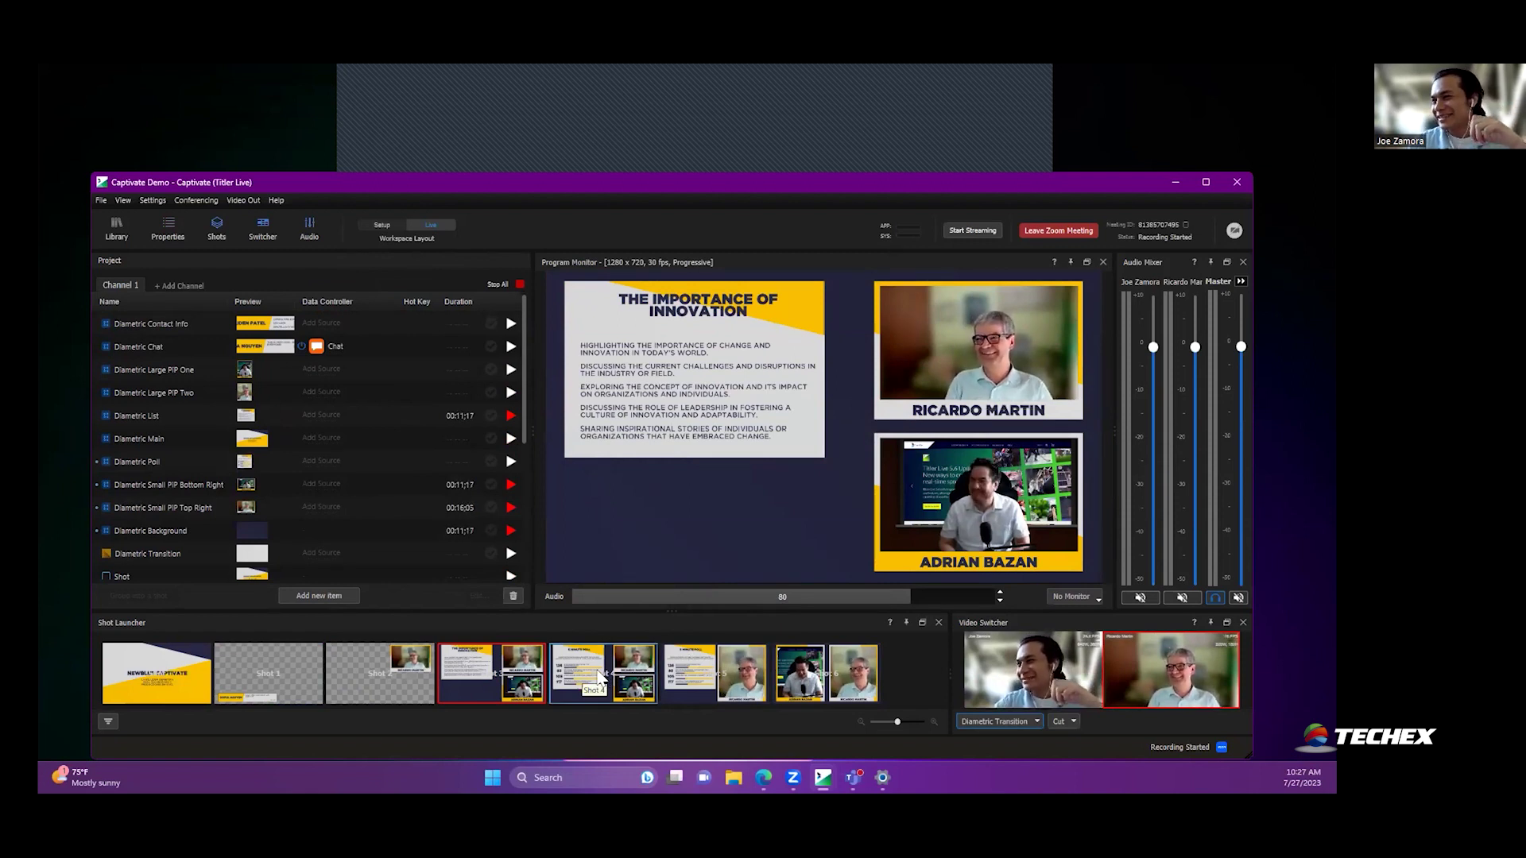
{"action": "left_click", "coordinate": [604, 680]}
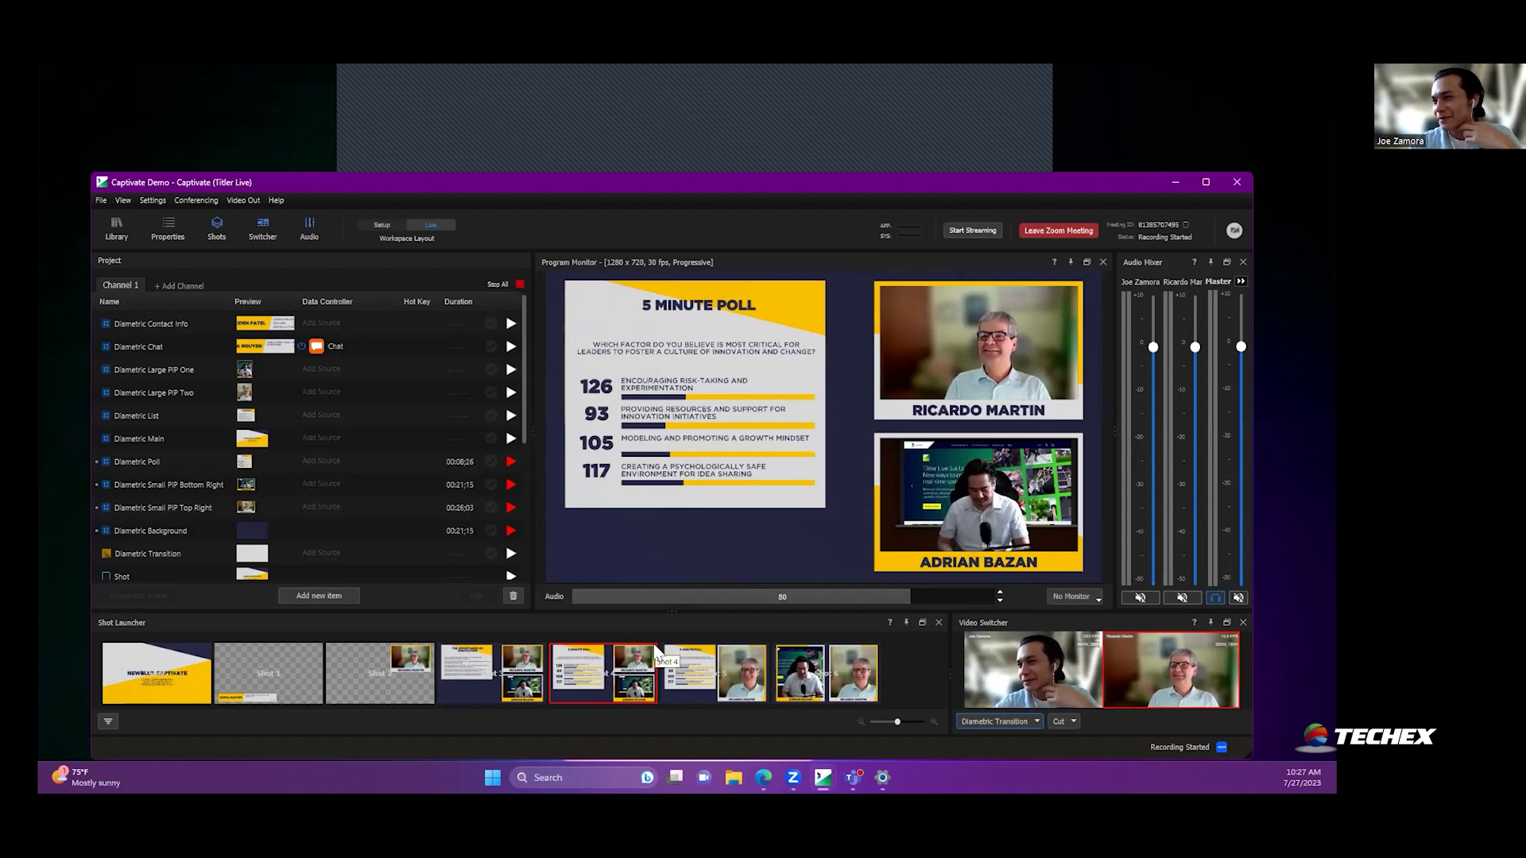
{"action": "left_click", "coordinate": [717, 668]}
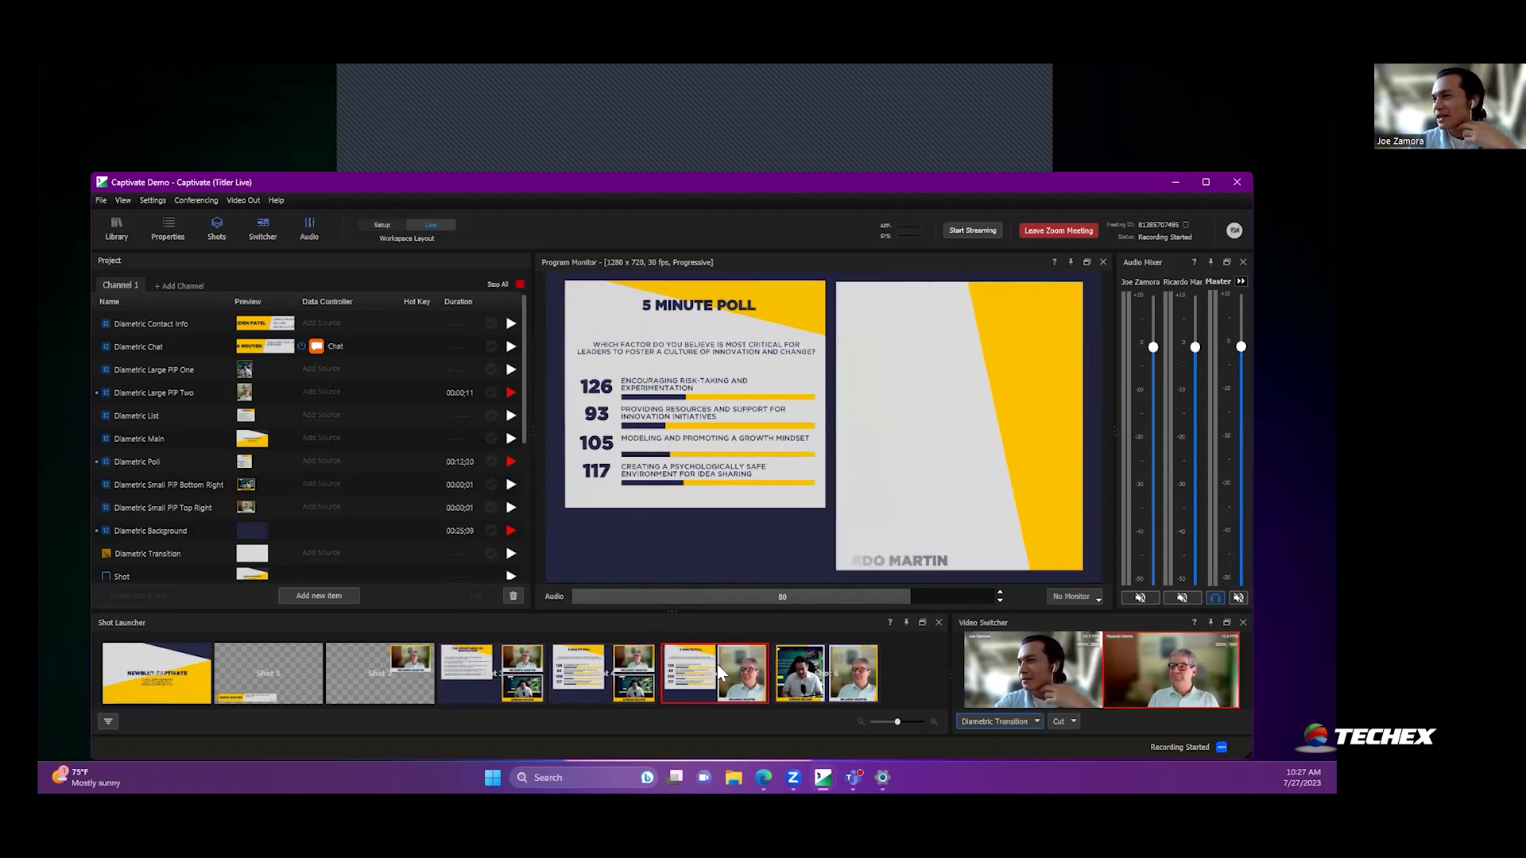
{"action": "left_click", "coordinate": [779, 679]}
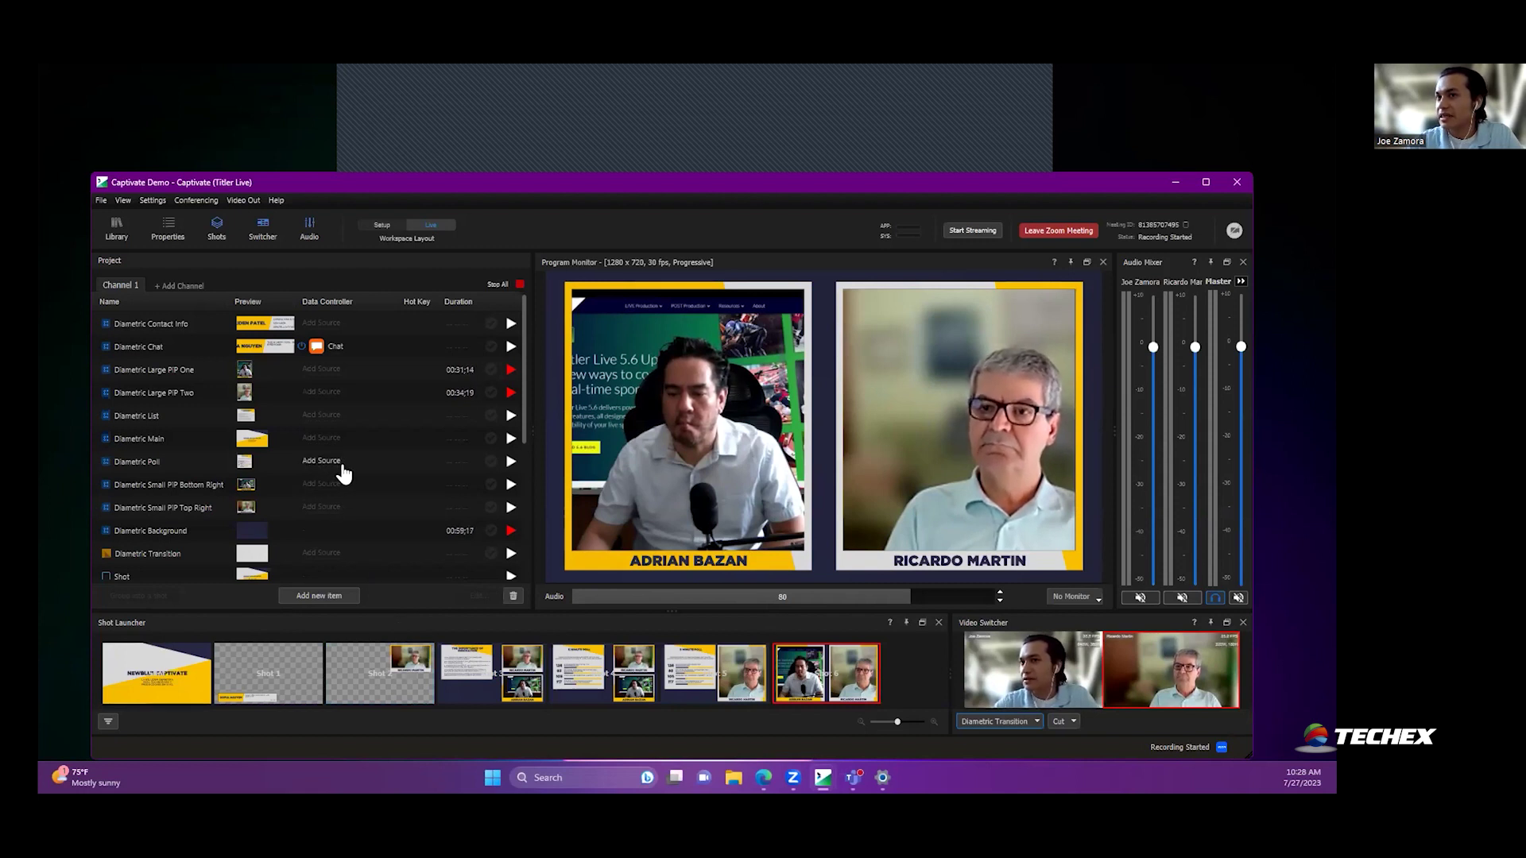
Step: Take Diametric Large PIP Two, Diametric Background and Diametric Large PIP One off the live output
{"action": "left_click", "coordinate": [510, 393]}
{"action": "left_click", "coordinate": [511, 530]}
{"action": "left_click", "coordinate": [511, 370]}
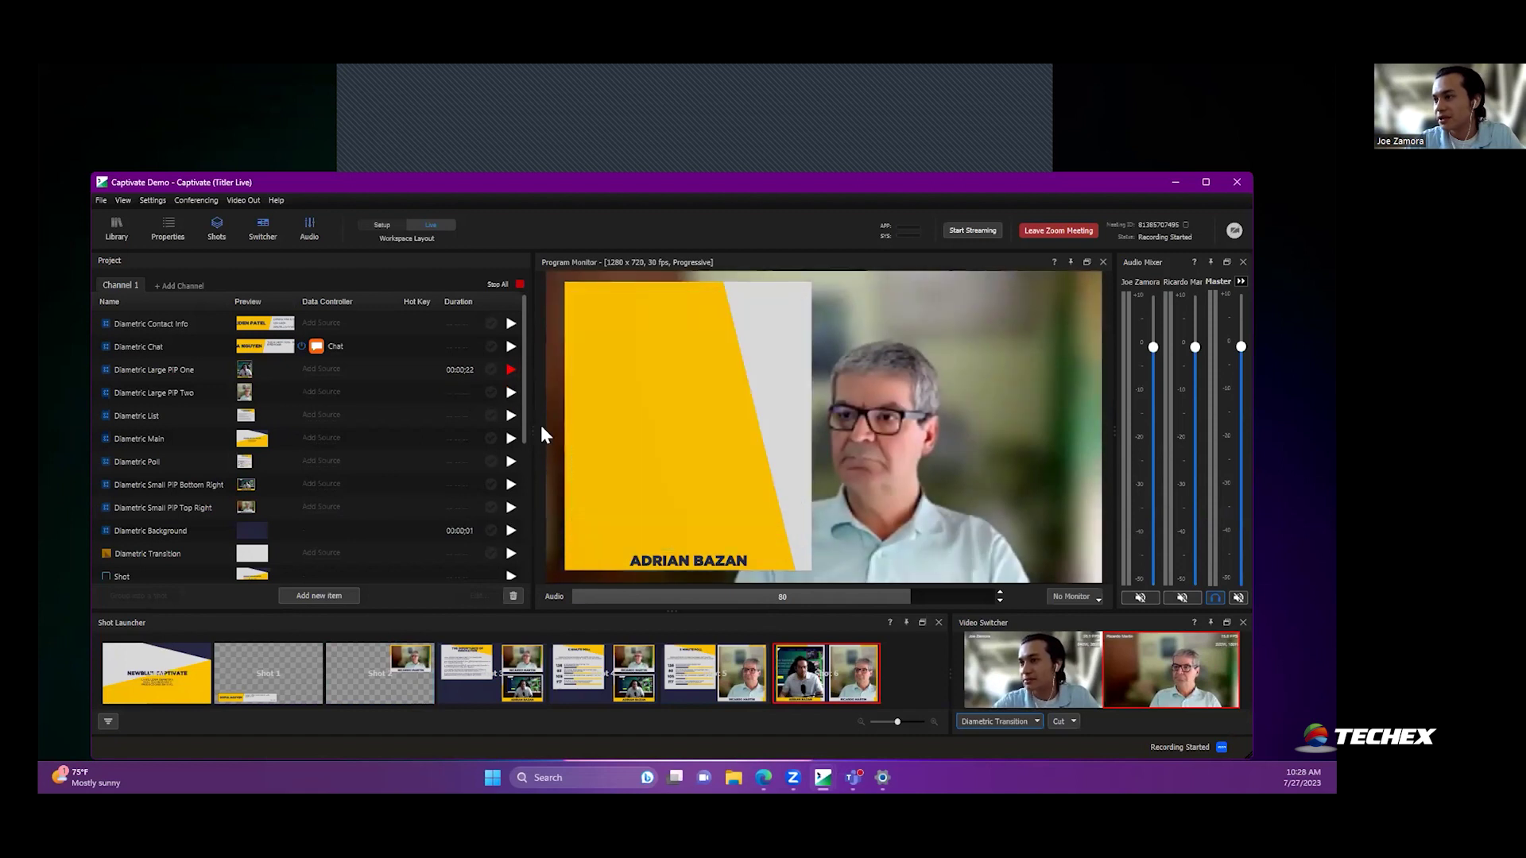
Step: Open the Diametric Large PIP Two graphic for editing in NewBlue Designer and select its camera frame
{"action": "left_click", "coordinate": [229, 393]}
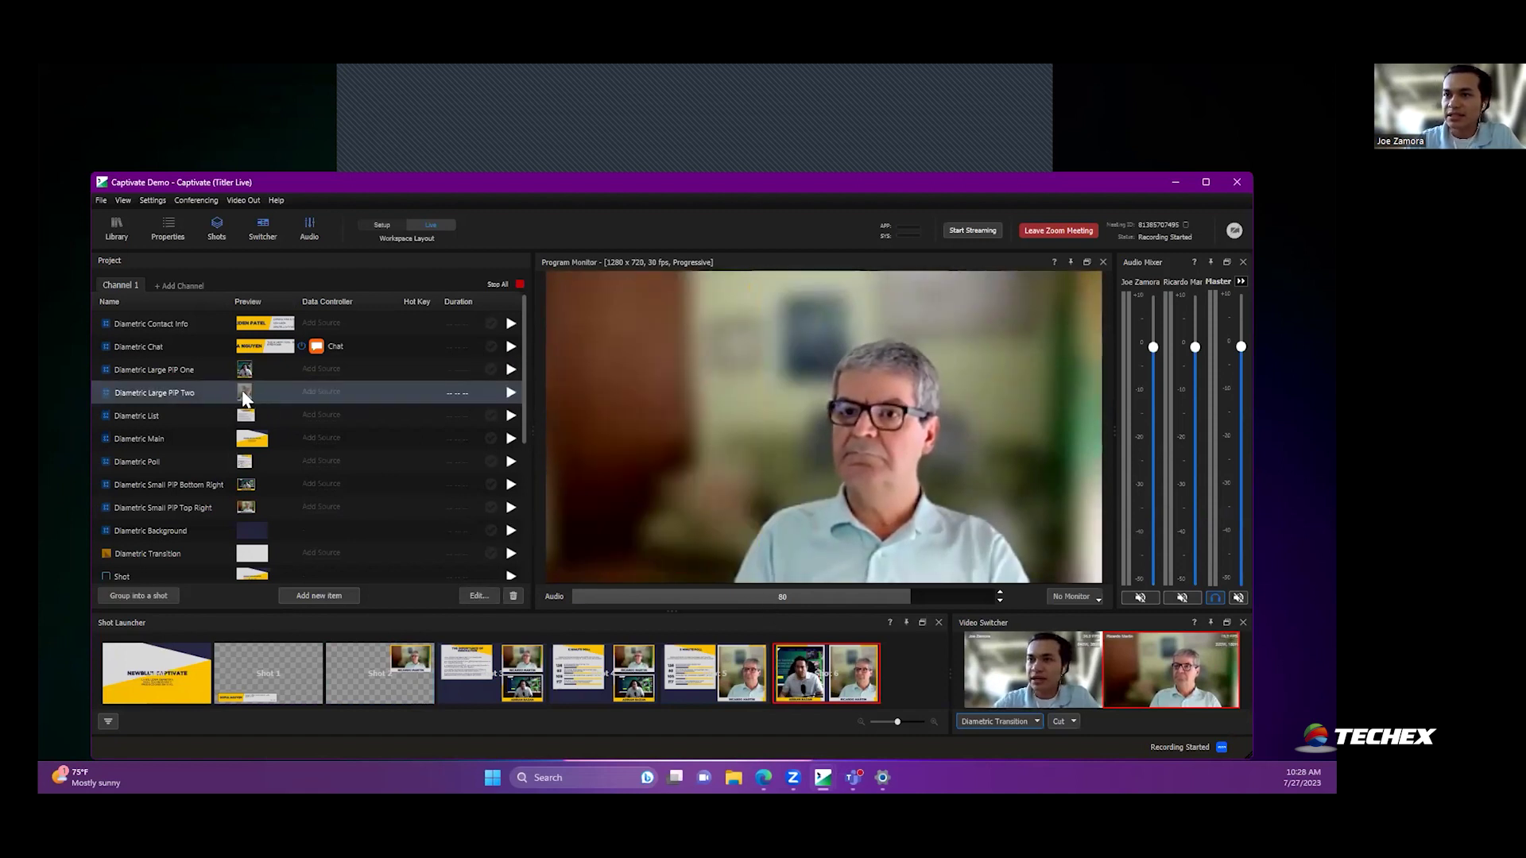
{"action": "right_click", "coordinate": [245, 393]}
{"action": "left_click", "coordinate": [268, 492]}
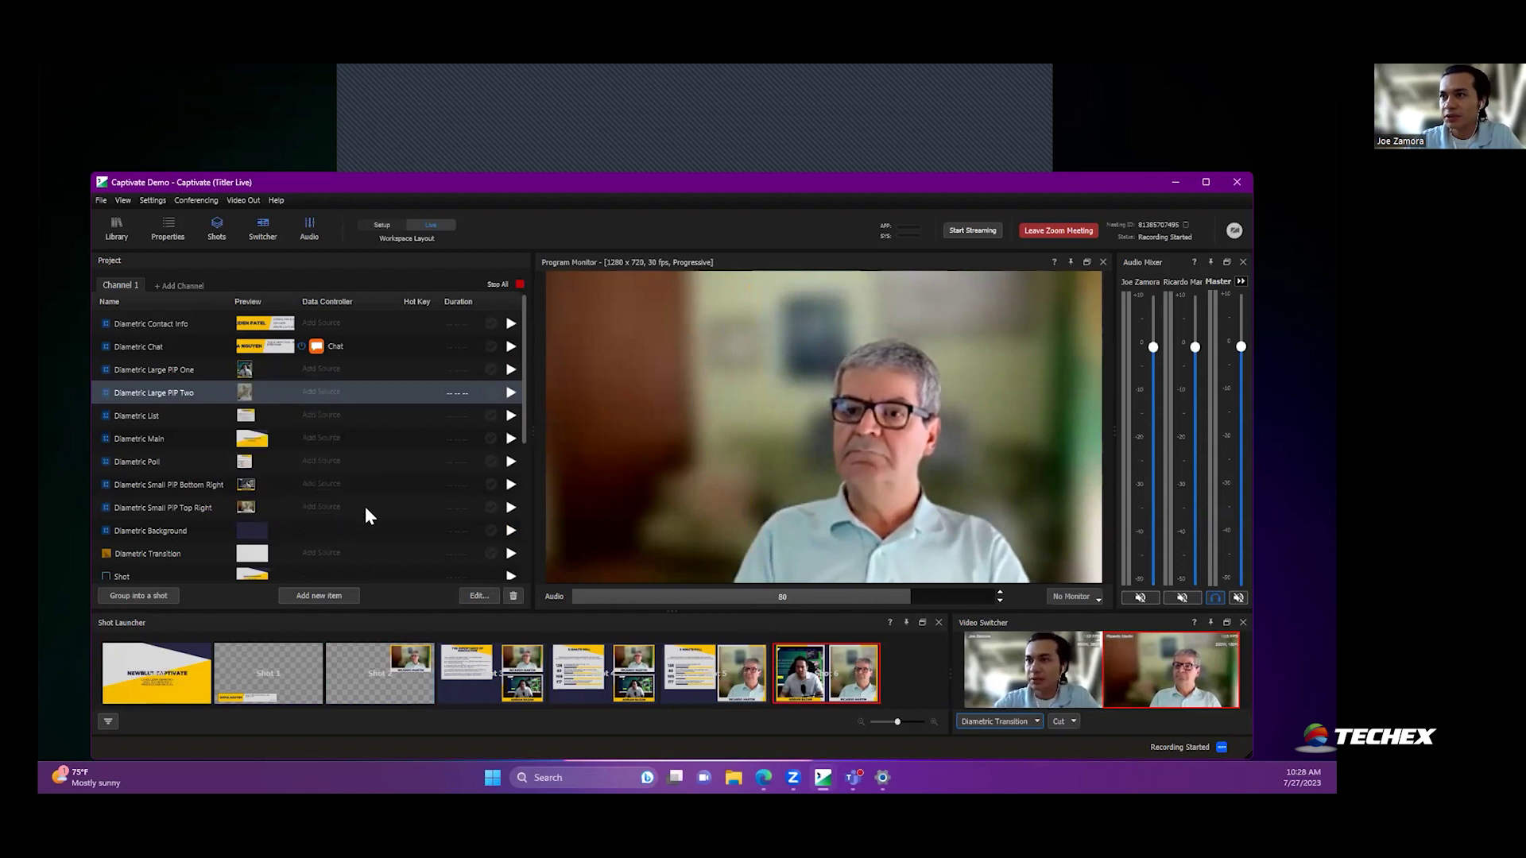
{"action": "key", "text": "super+d"}
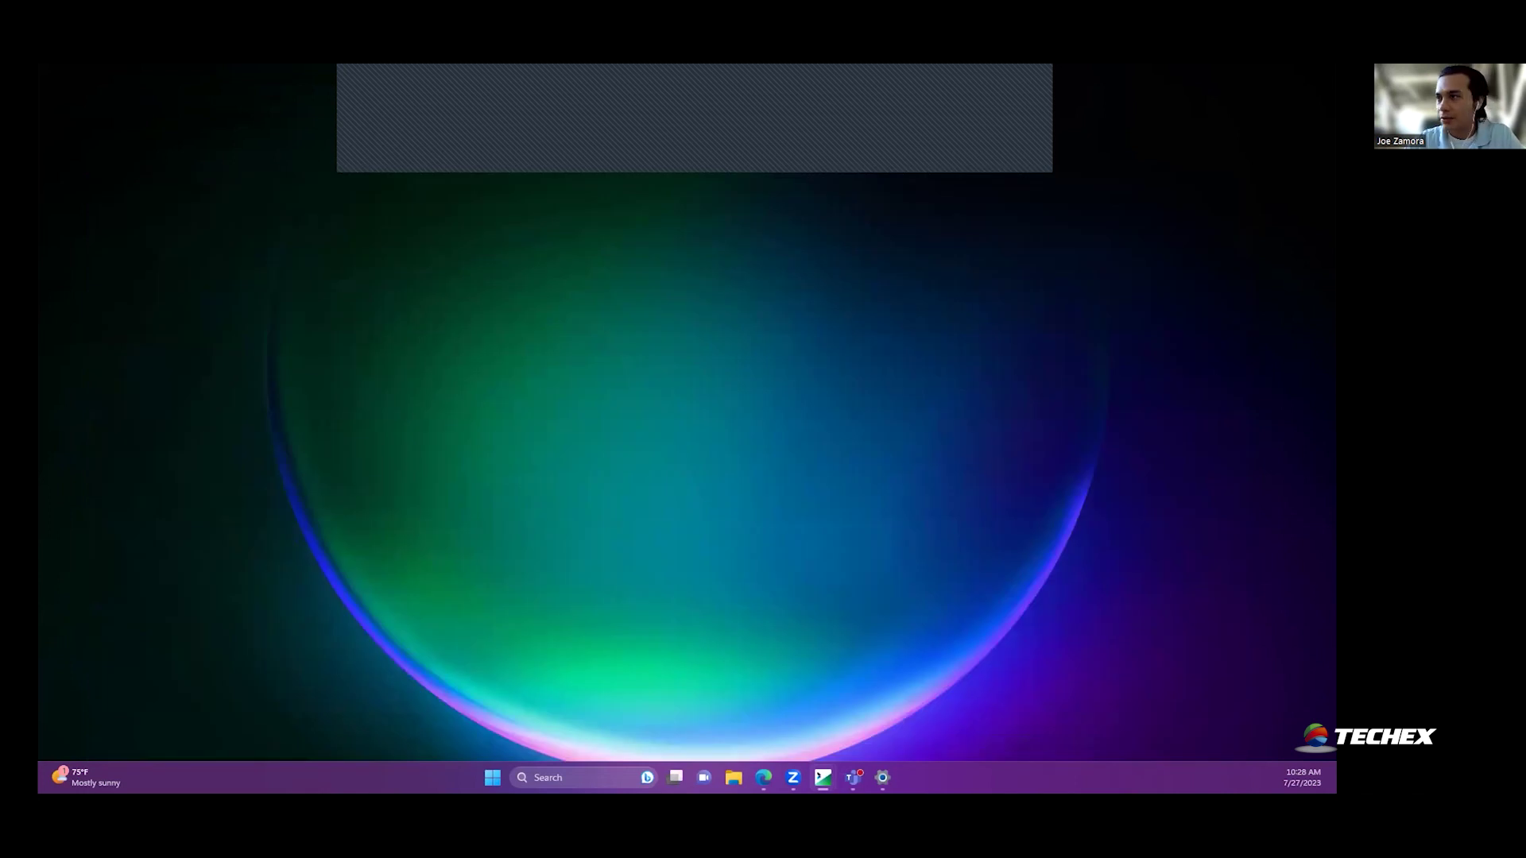
{"action": "left_click", "coordinate": [782, 423]}
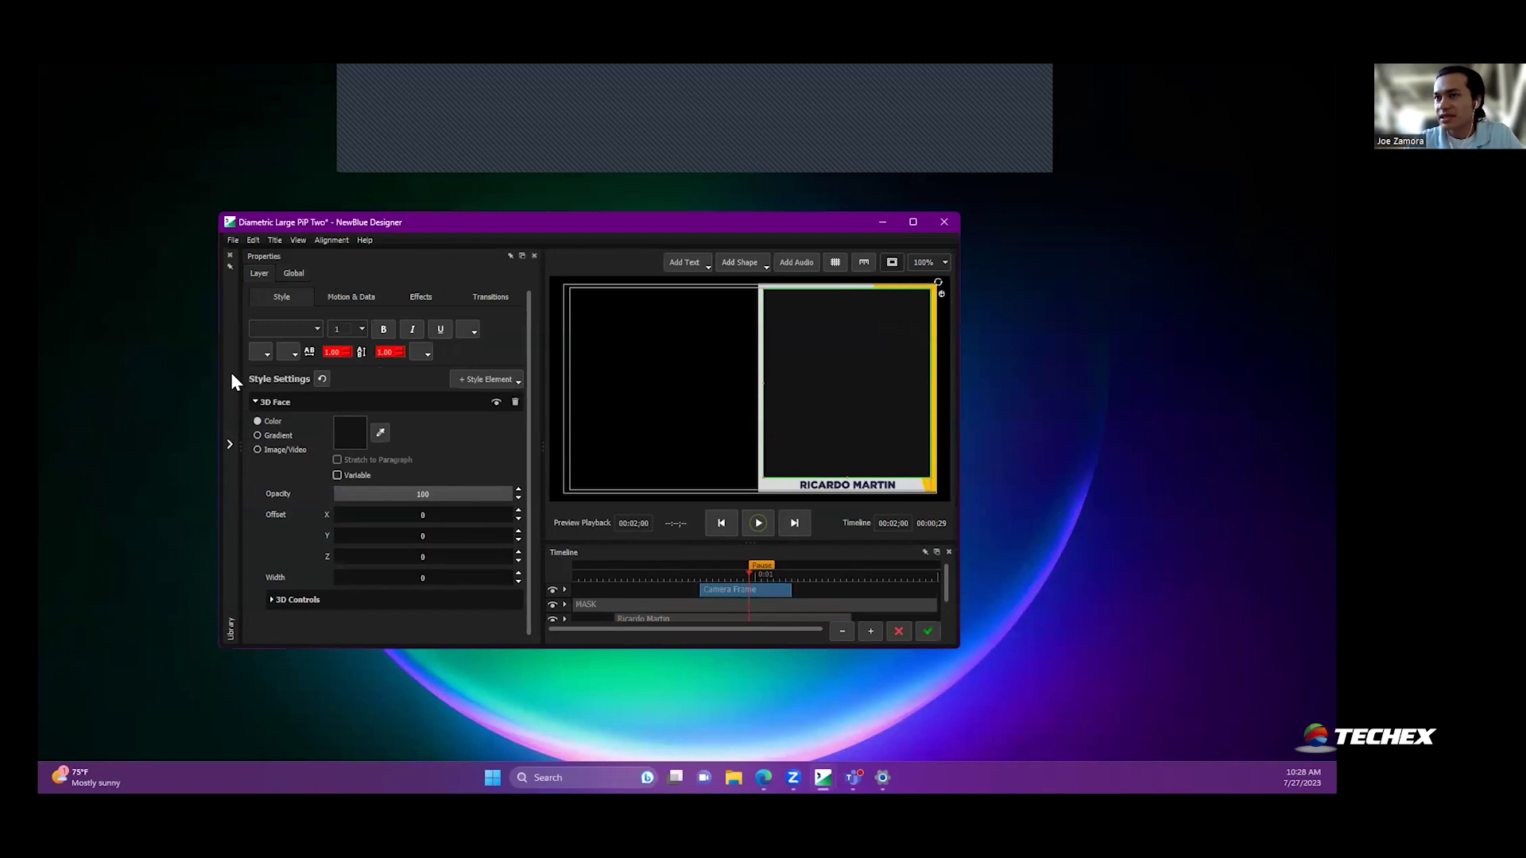
Step: Name the camera frame's live video variable ActiveSpeaker.video
{"action": "left_click", "coordinate": [353, 297]}
{"action": "scroll", "coordinate": [411, 452], "scroll_direction": "down", "scroll_amount": 3}
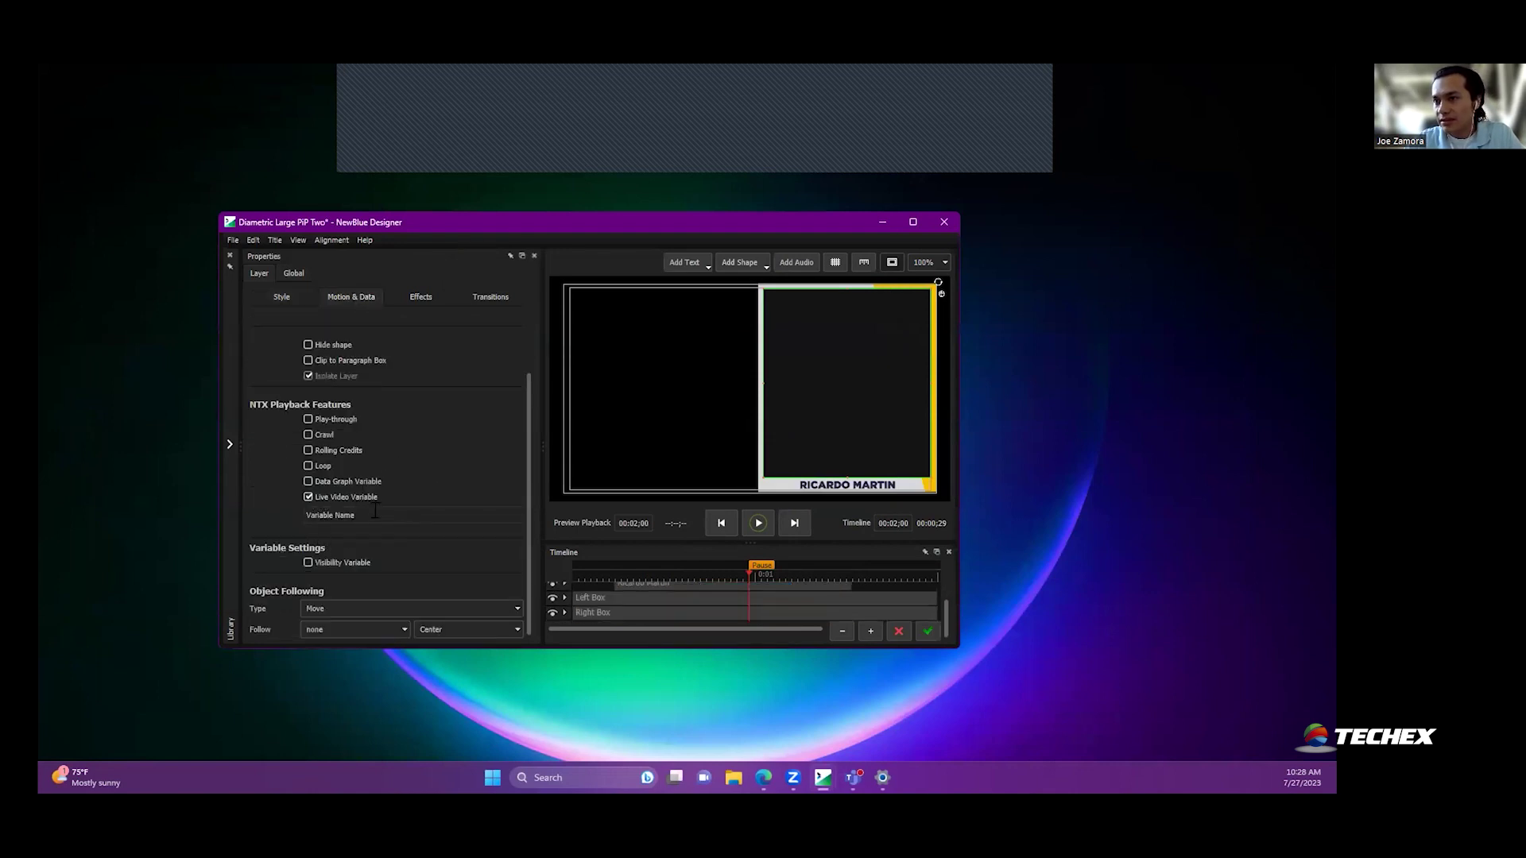
{"action": "left_click", "coordinate": [401, 525]}
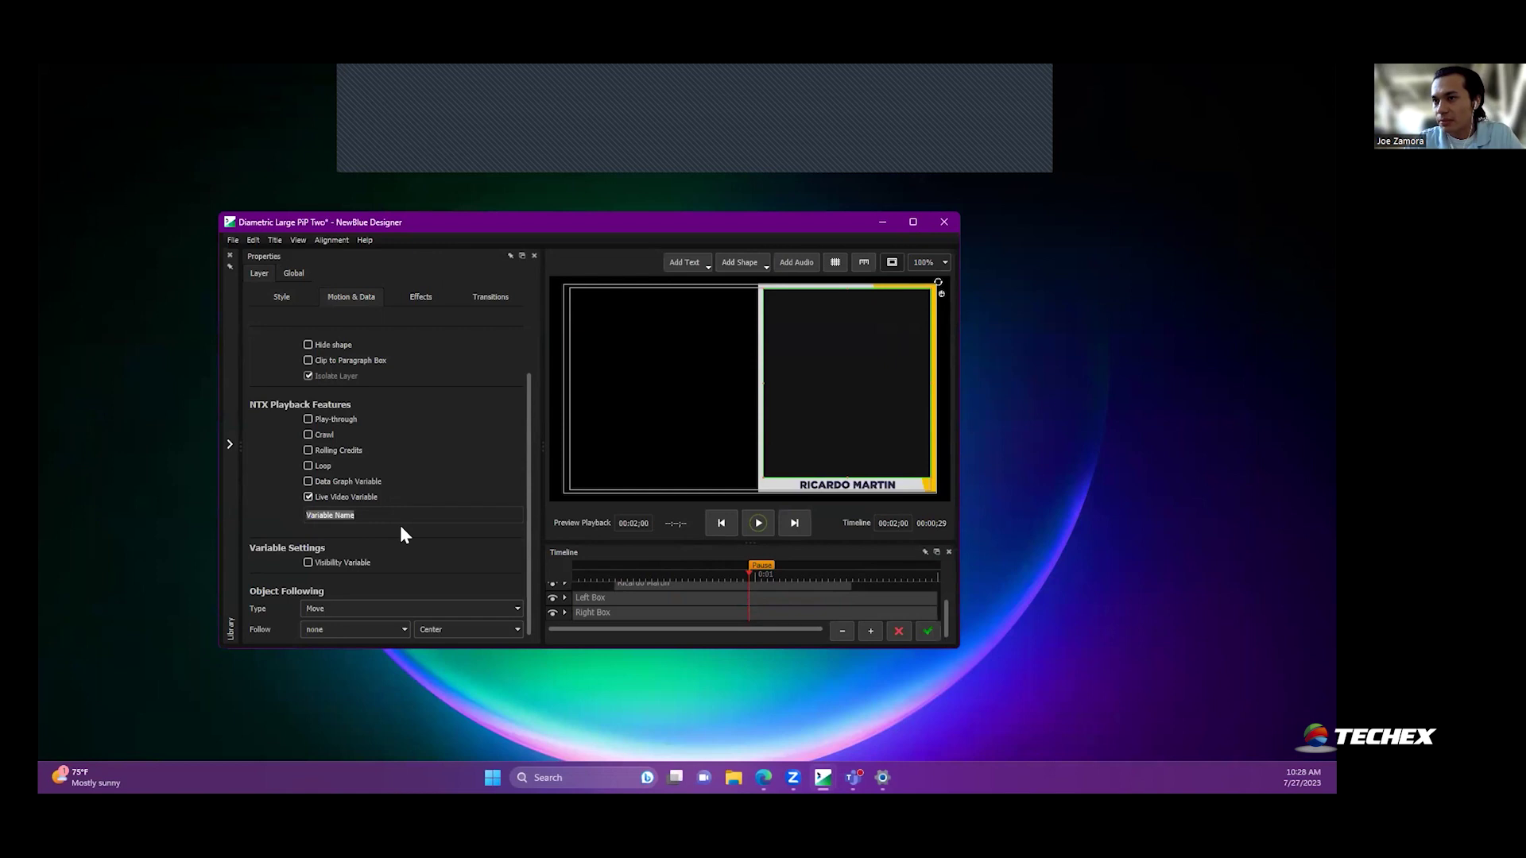
{"action": "type", "text": "ActiveSpeak"}
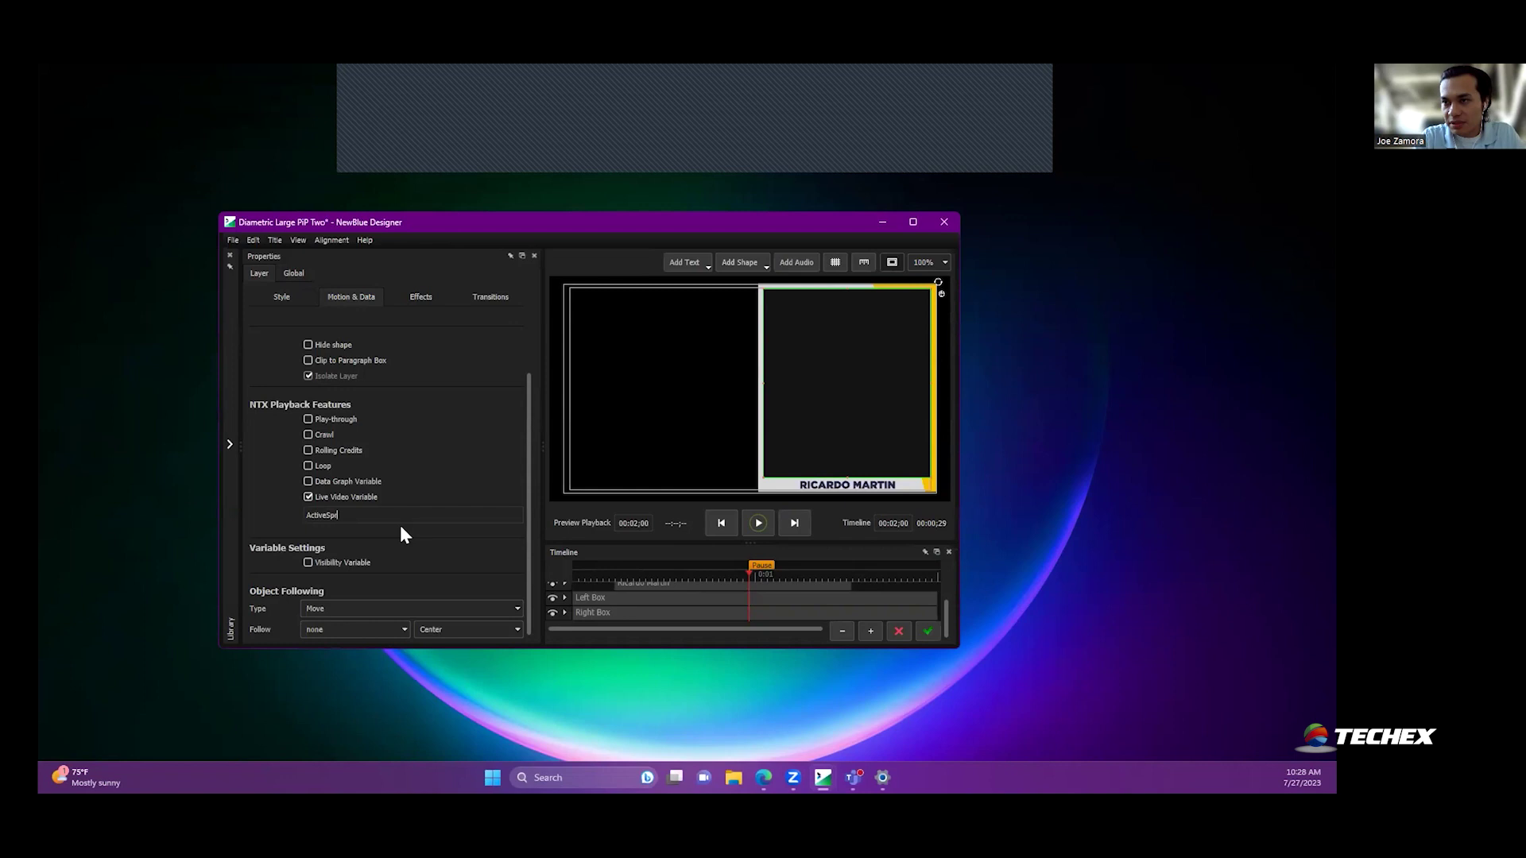
{"action": "type", "text": "e"}
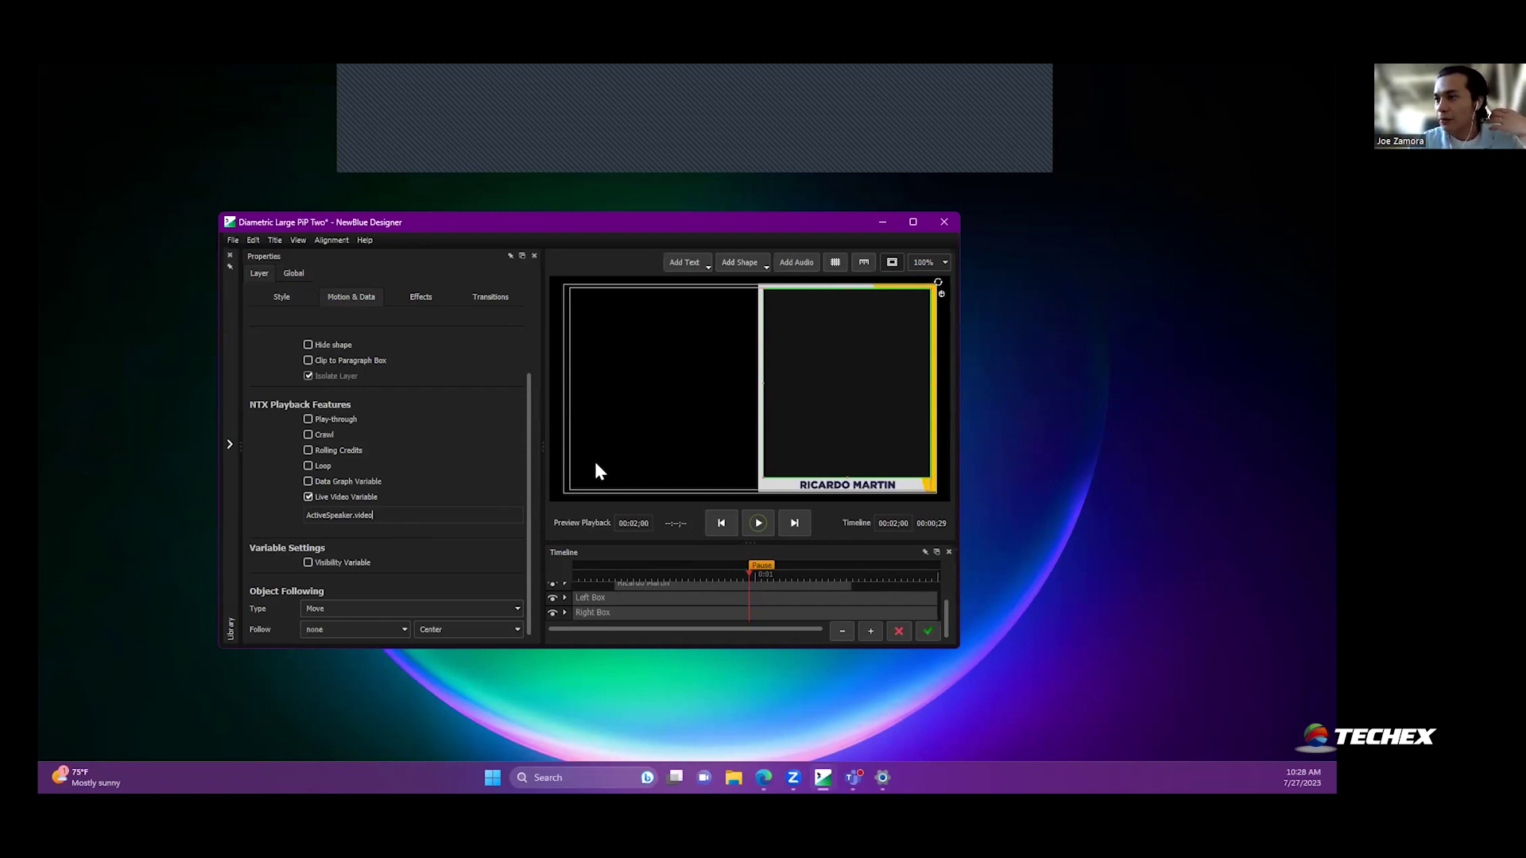
Step: Link the name text below the camera frame to the shared variable ActiveSpeaker.name and apply the design changes
{"action": "left_click", "coordinate": [847, 482]}
{"action": "left_click", "coordinate": [632, 439]}
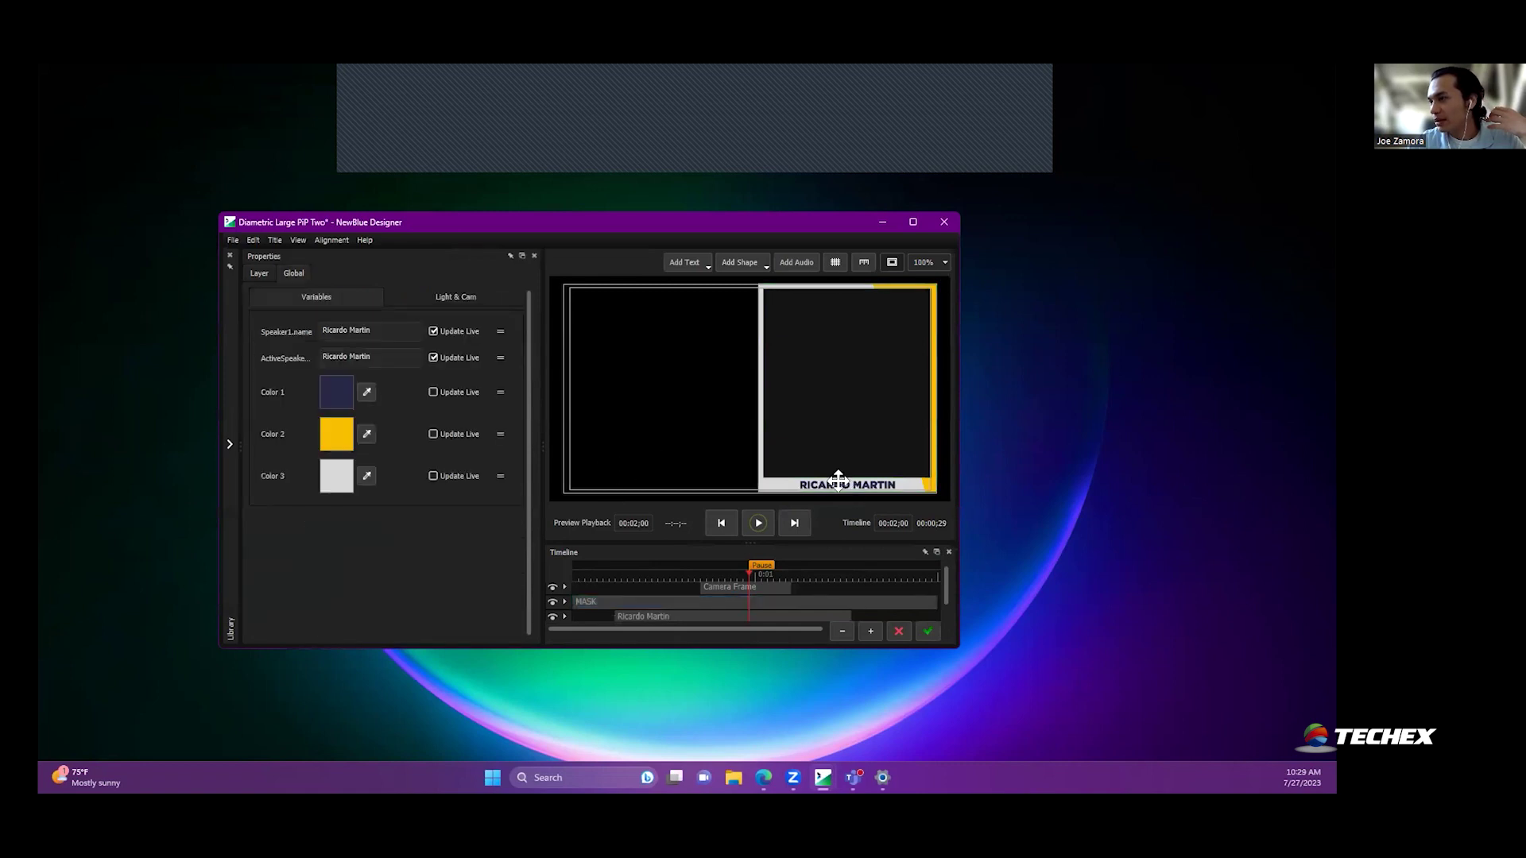
{"action": "left_click", "coordinate": [839, 480]}
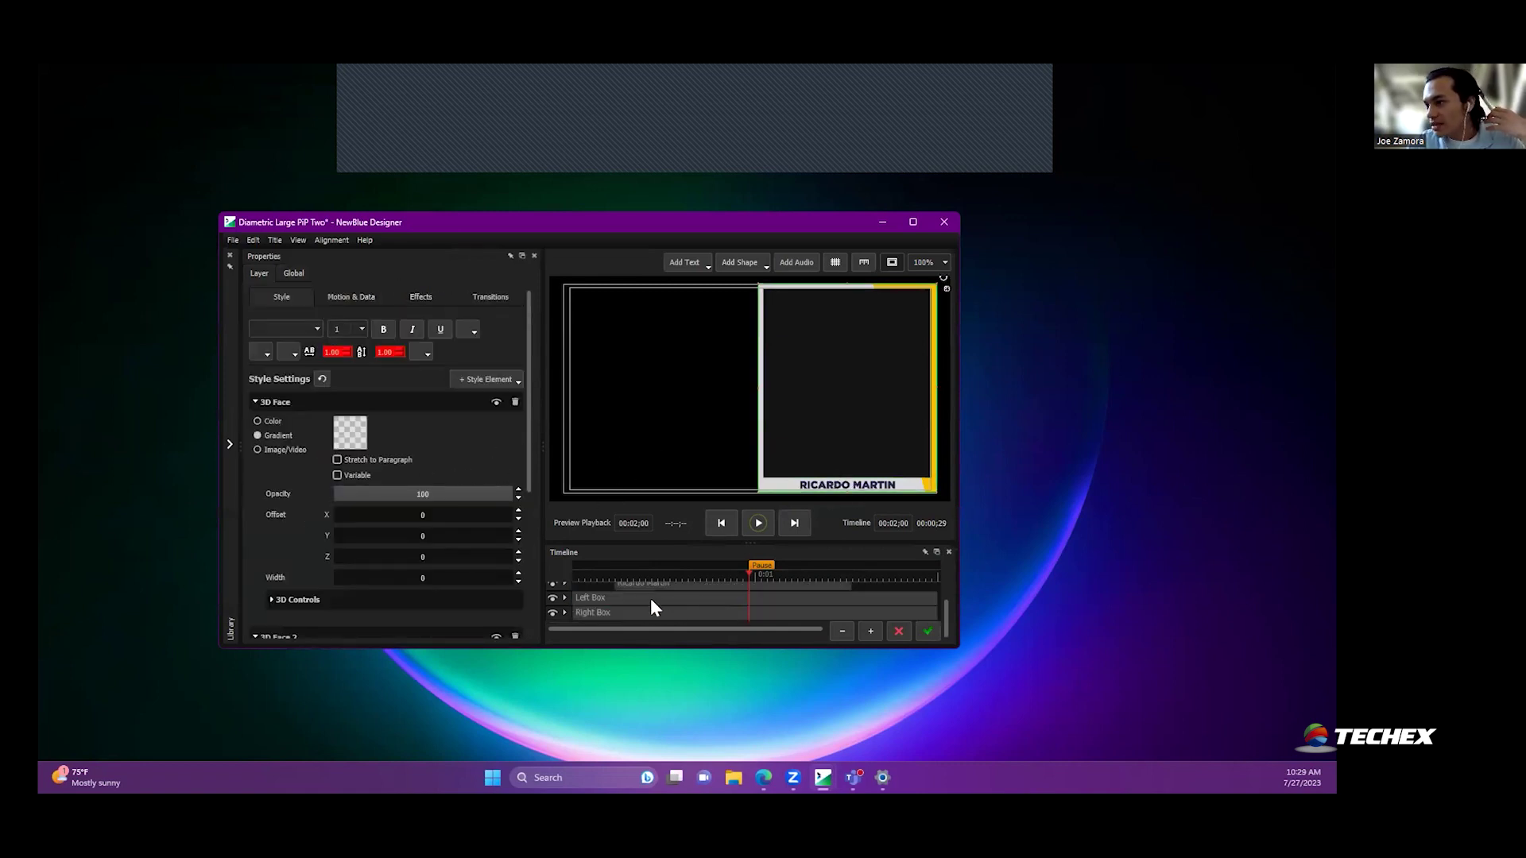
{"action": "left_click", "coordinate": [656, 616]}
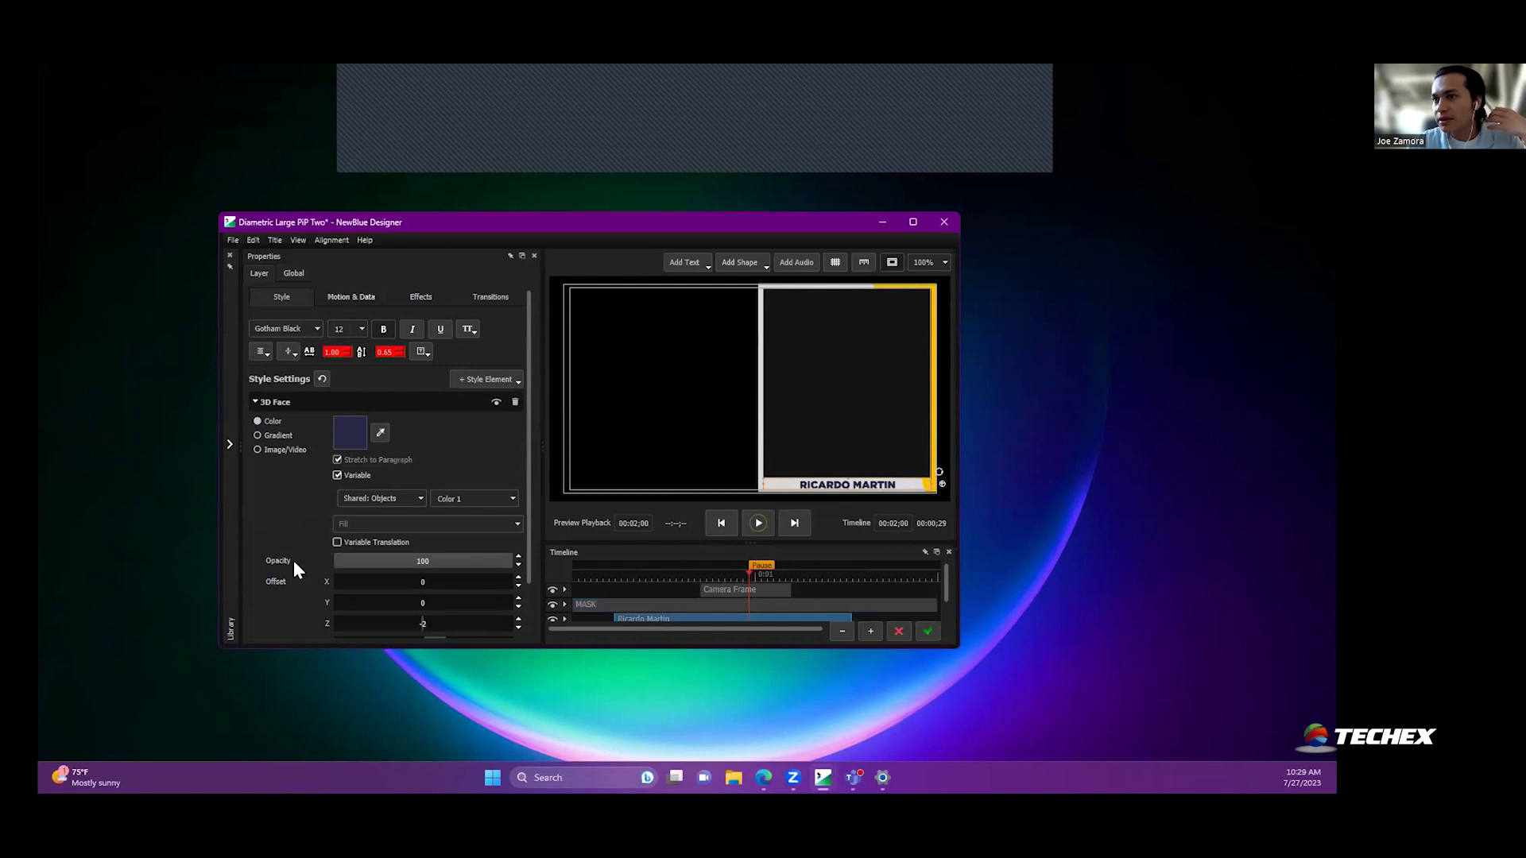
{"action": "scroll", "coordinate": [421, 570], "scroll_direction": "down", "scroll_amount": 10}
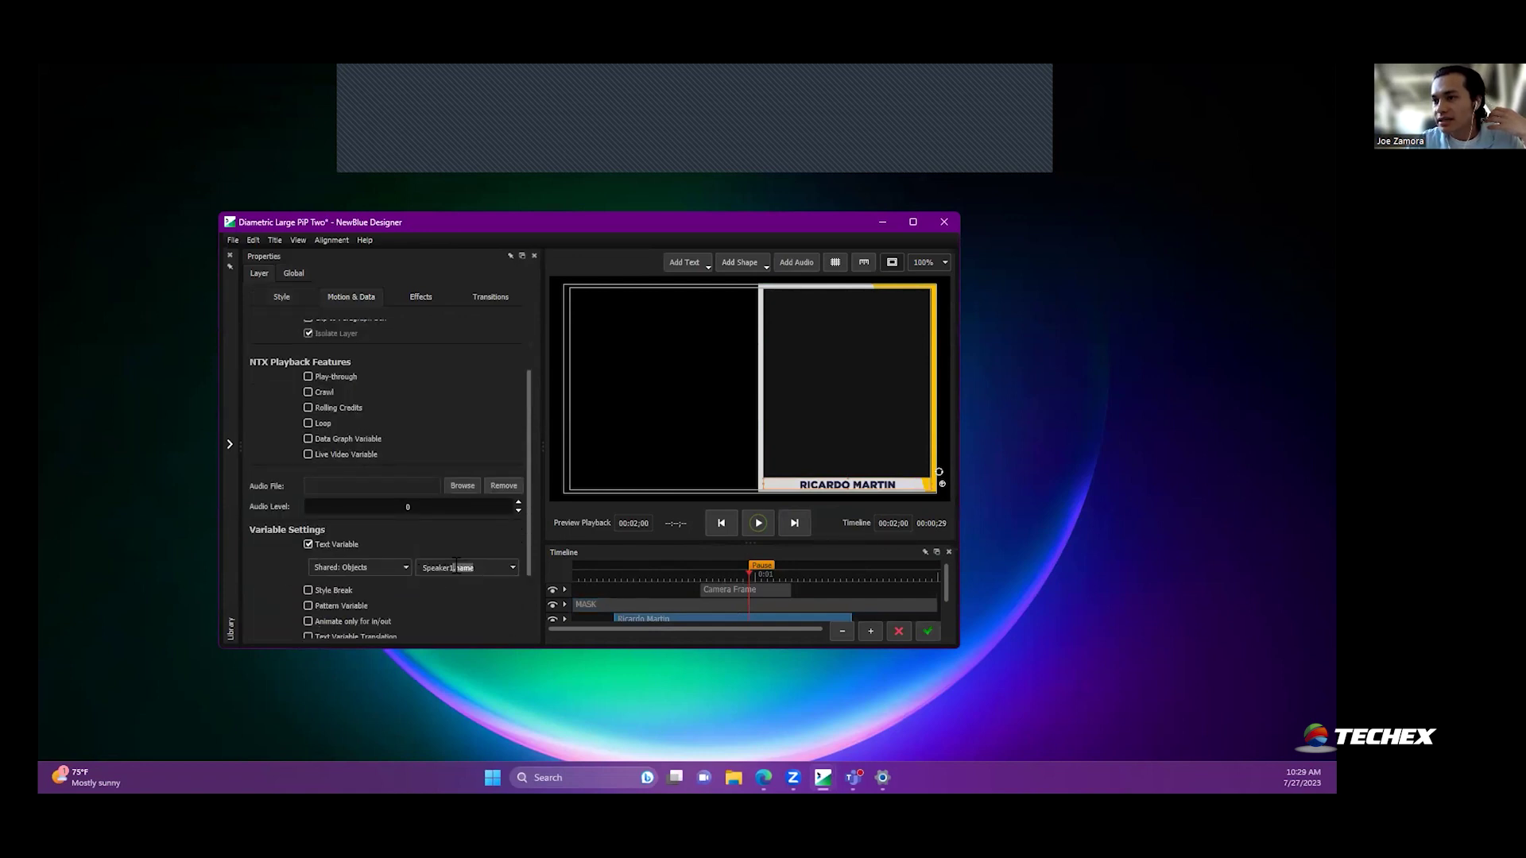
{"action": "left_click", "coordinate": [512, 568]}
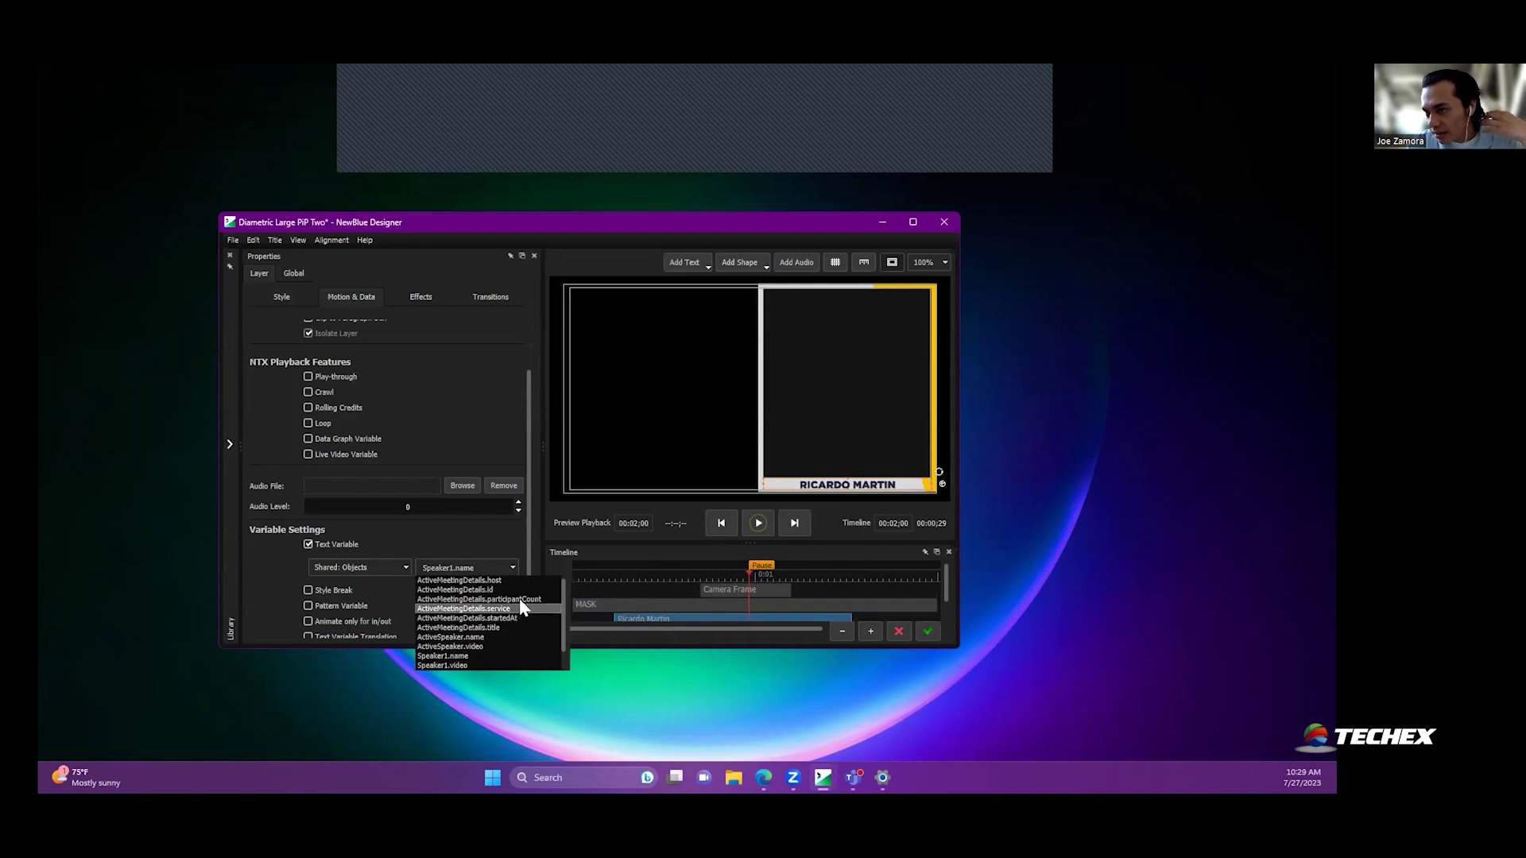
{"action": "left_click", "coordinate": [489, 636]}
{"action": "left_click", "coordinate": [928, 632]}
Step: Play Diametric Large PIP Two on the live output and show the graphic preview beside the program monitor
{"action": "left_click", "coordinate": [512, 393]}
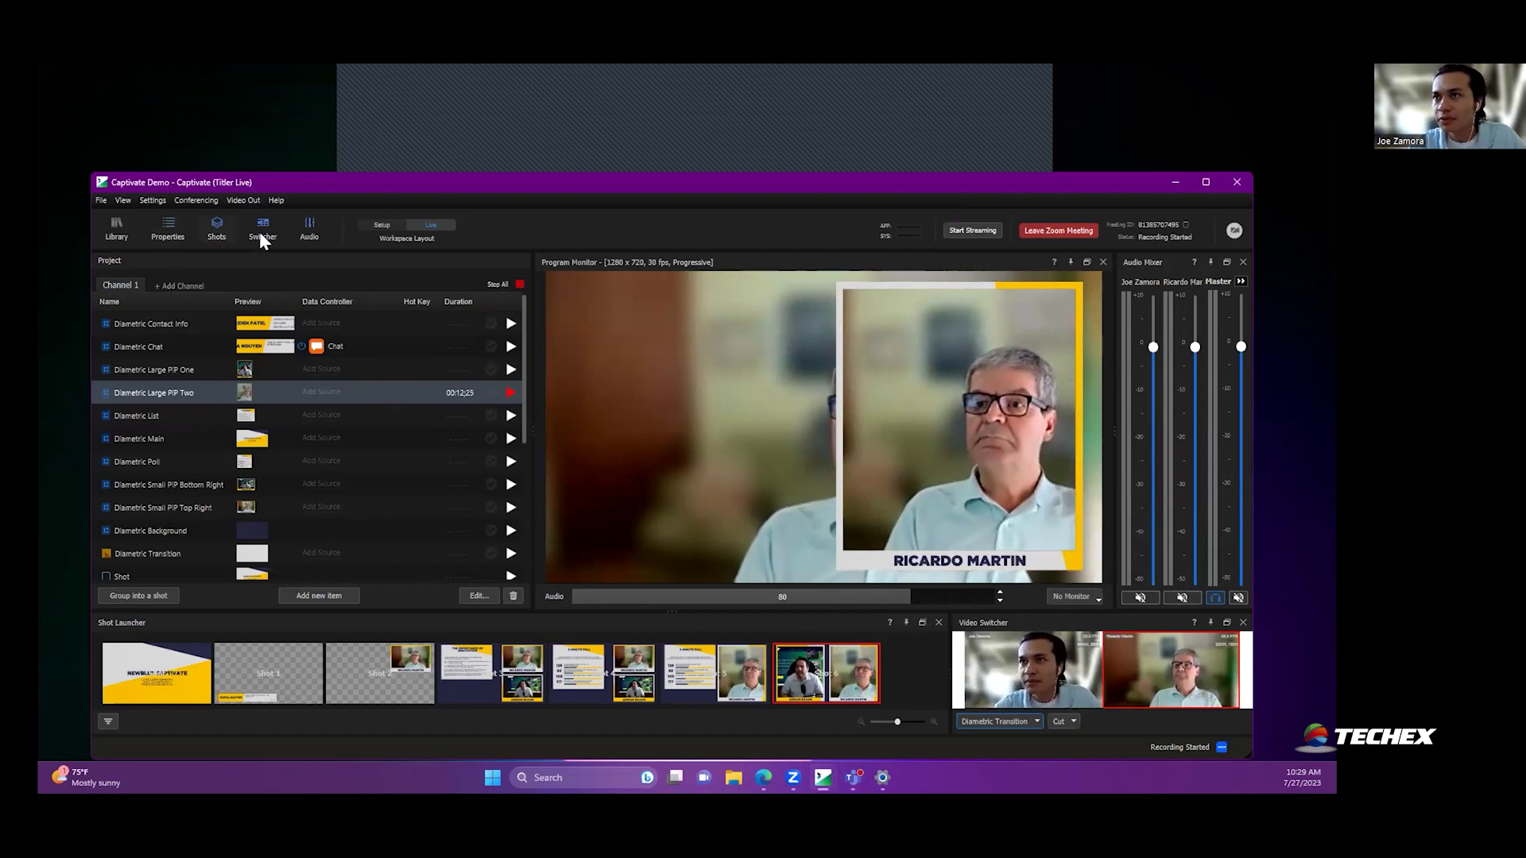
{"action": "left_click", "coordinate": [121, 199]}
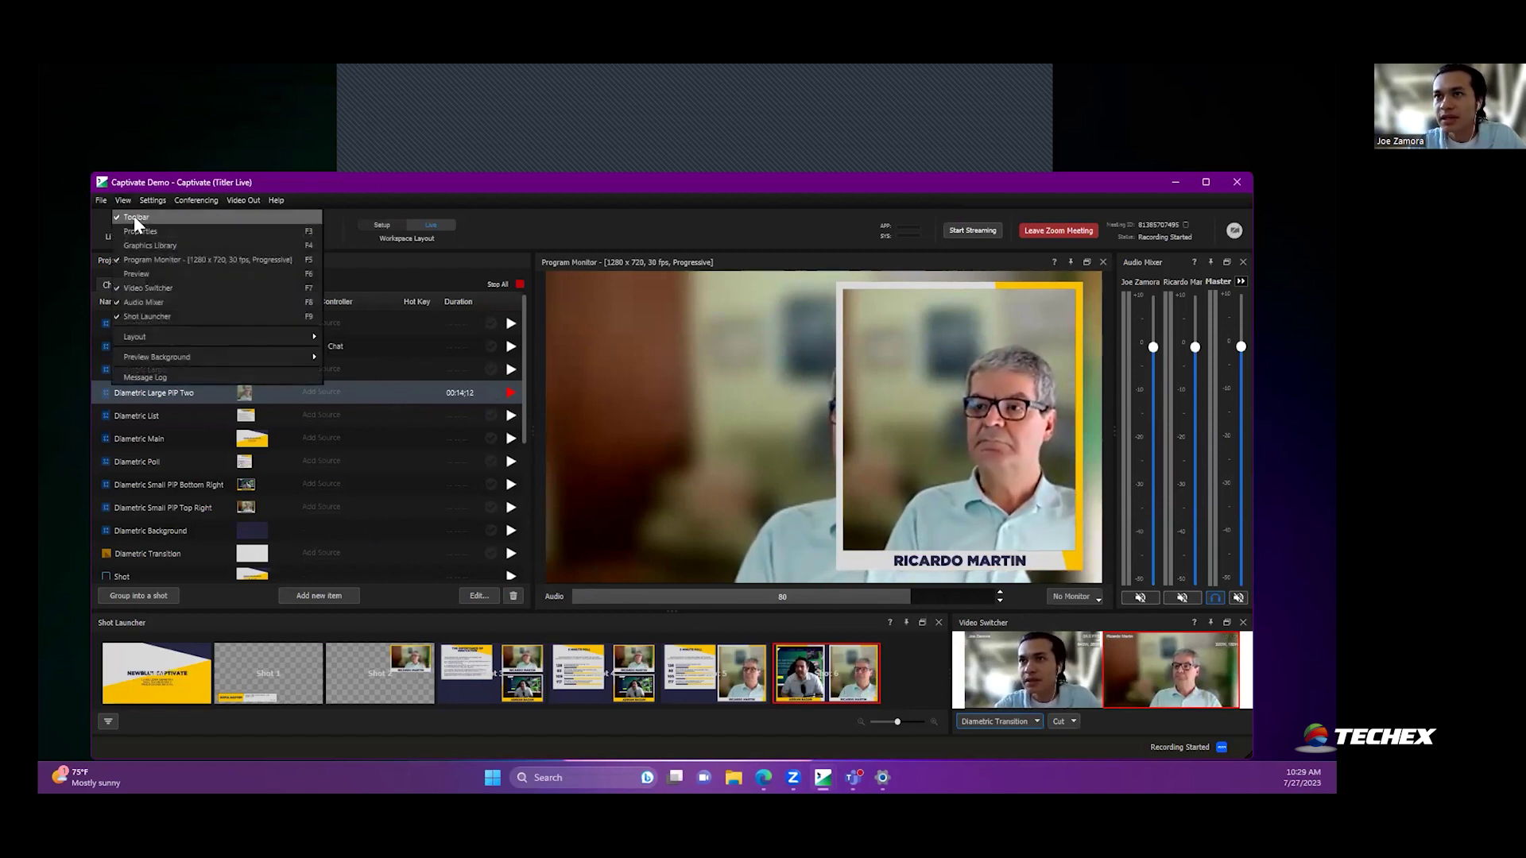
{"action": "left_click", "coordinate": [140, 274]}
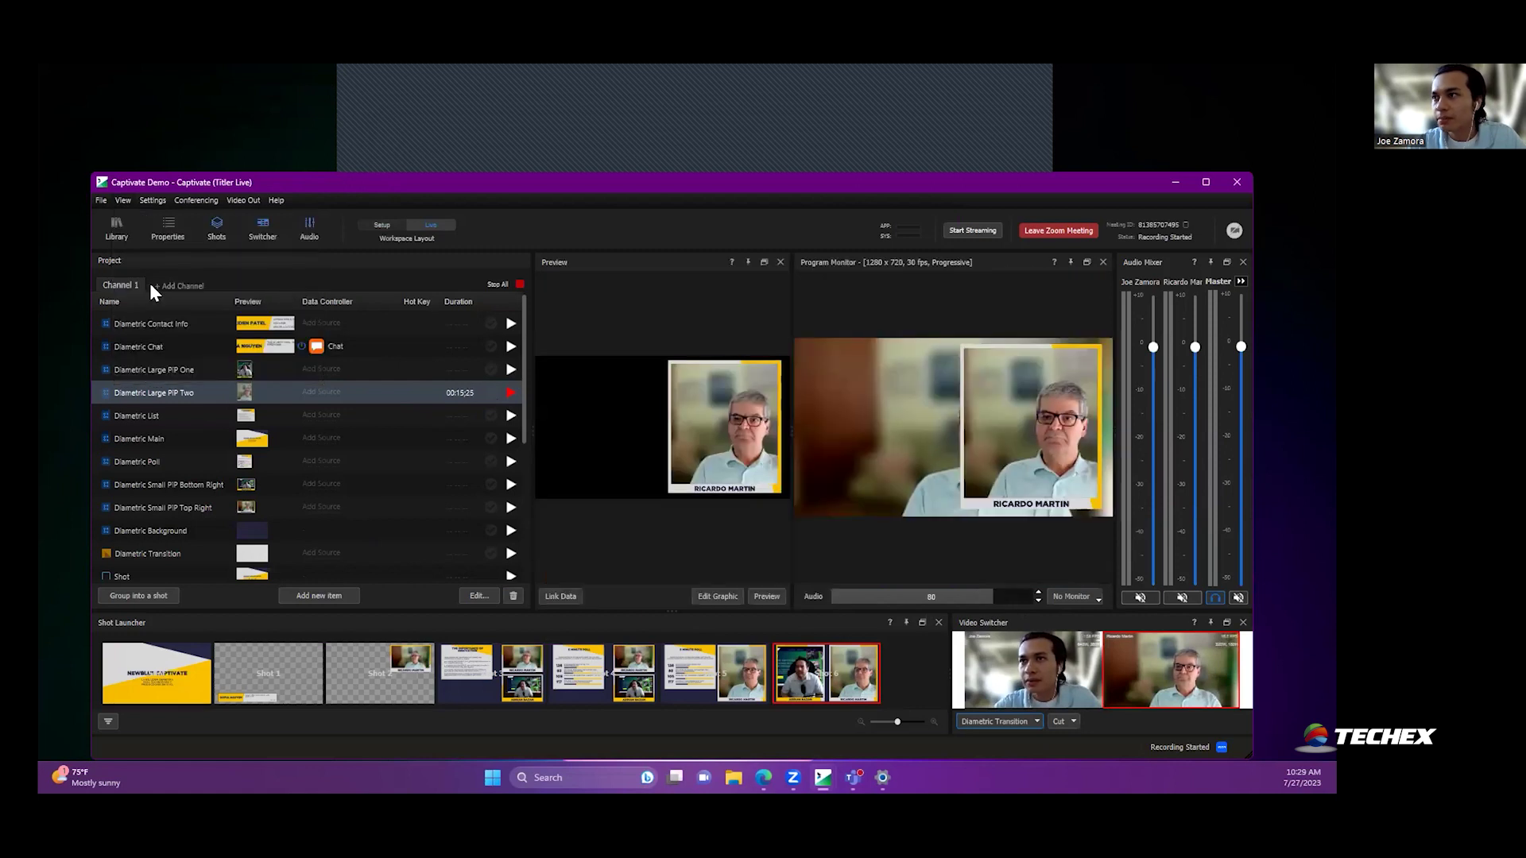
Step: Show the previewed graphic's data links and expand the shared meeting and speaker objects to inspect their variables
{"action": "left_click", "coordinate": [559, 597]}
{"action": "key", "text": "Escape"}
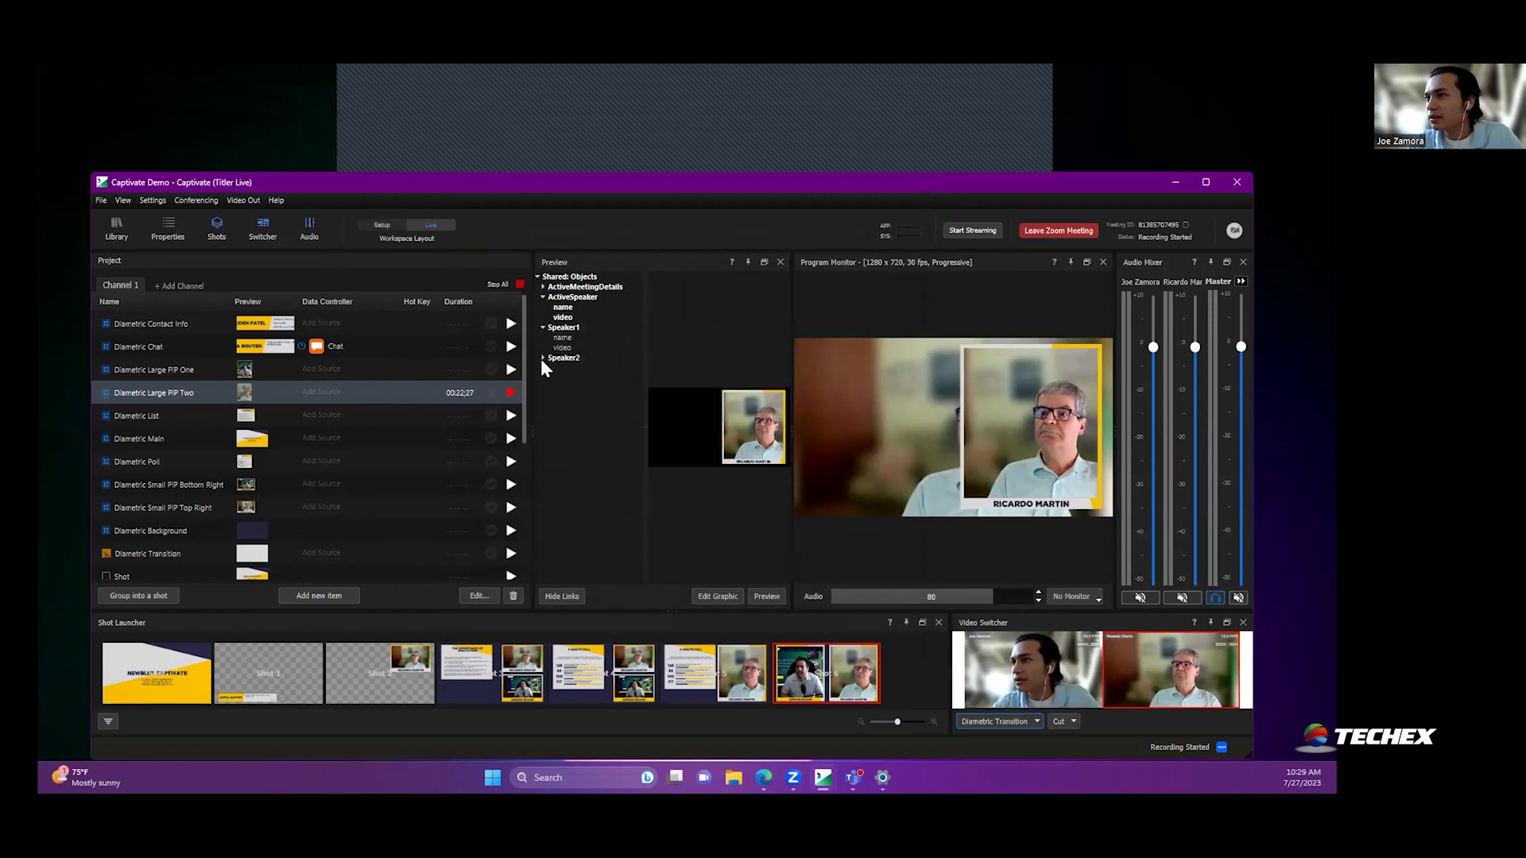
{"action": "left_click", "coordinate": [556, 288]}
{"action": "left_click", "coordinate": [544, 288]}
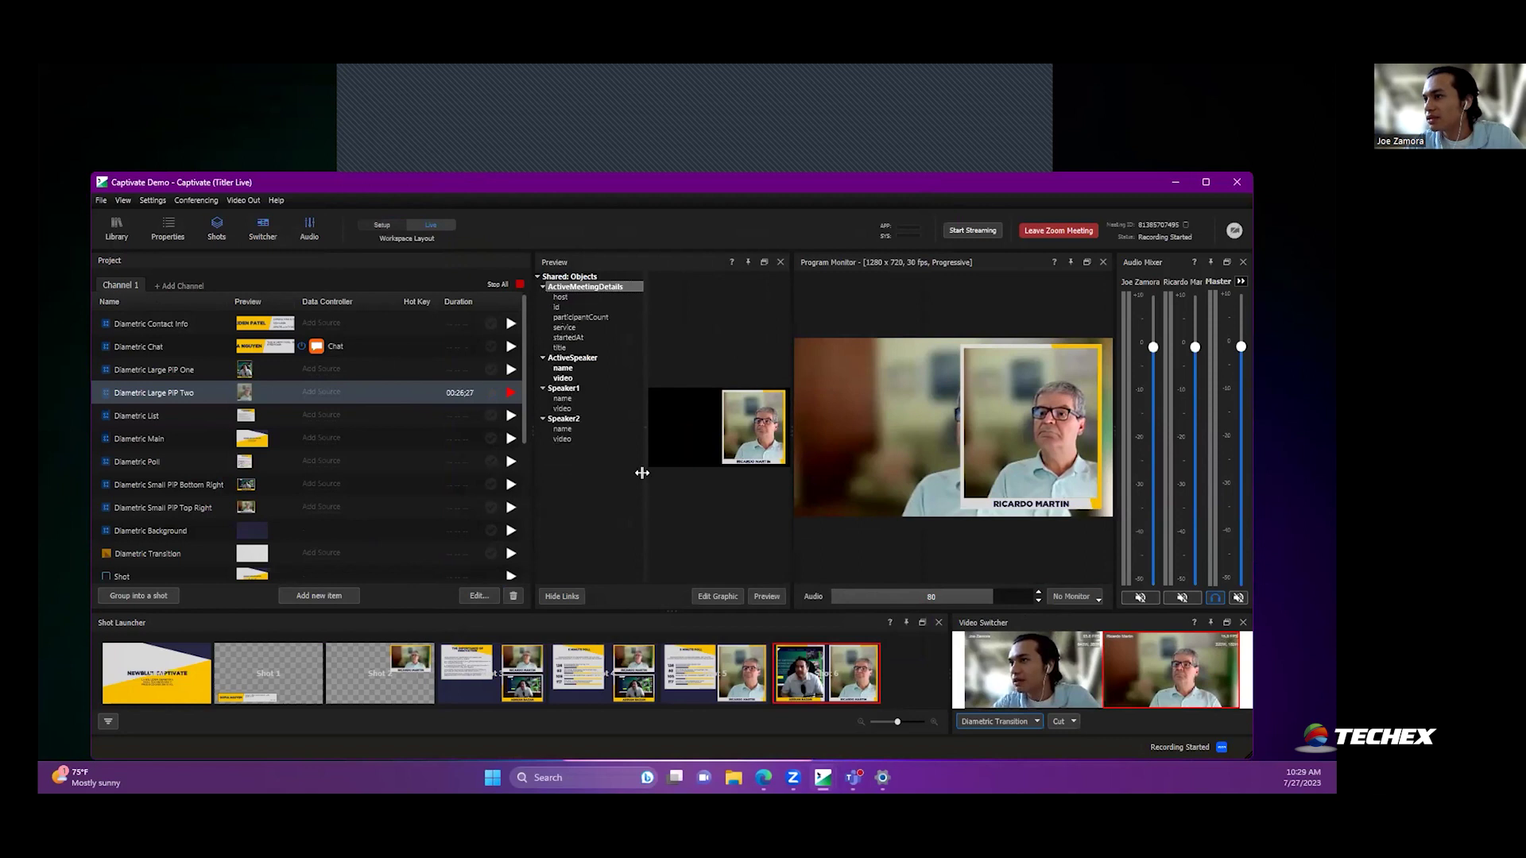
Step: Transition the live video to the first camera in the switcher and restart Diametric Large PIP Two over it
{"action": "left_click", "coordinate": [1055, 677]}
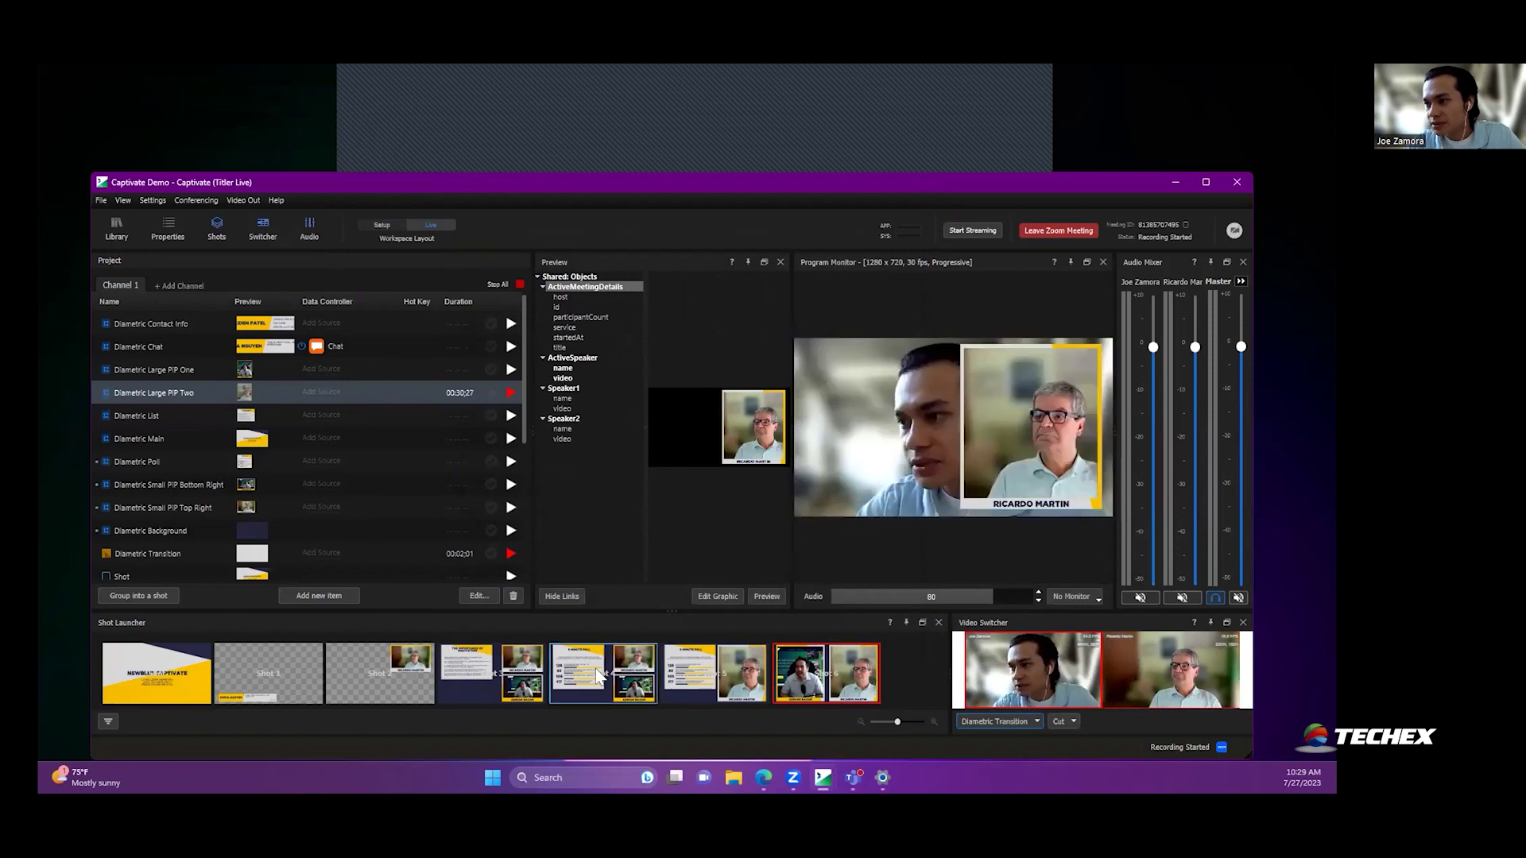
{"action": "left_click", "coordinate": [515, 287]}
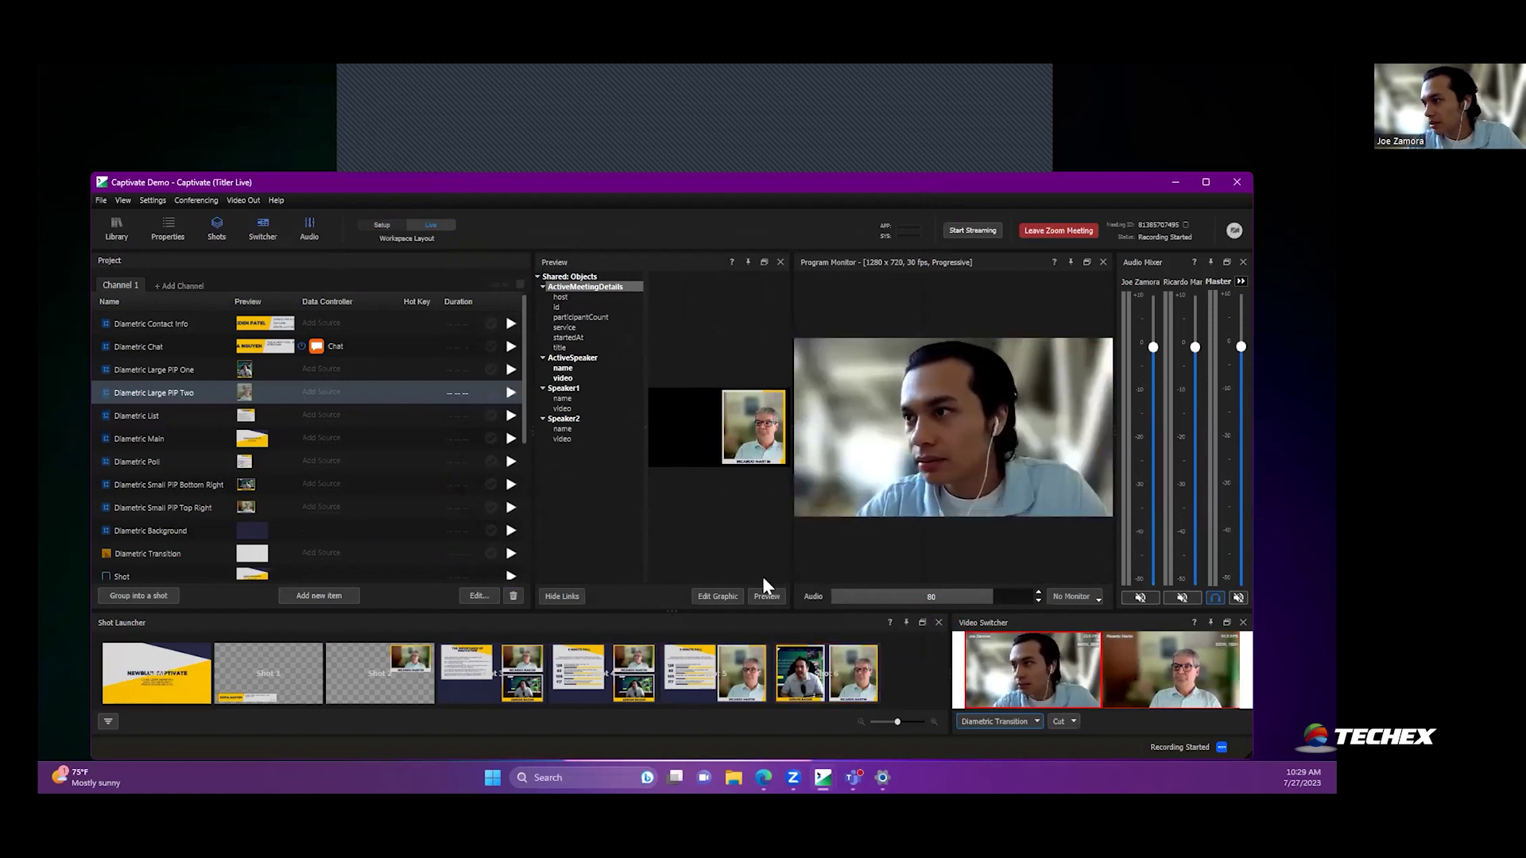
{"action": "left_click", "coordinate": [511, 393]}
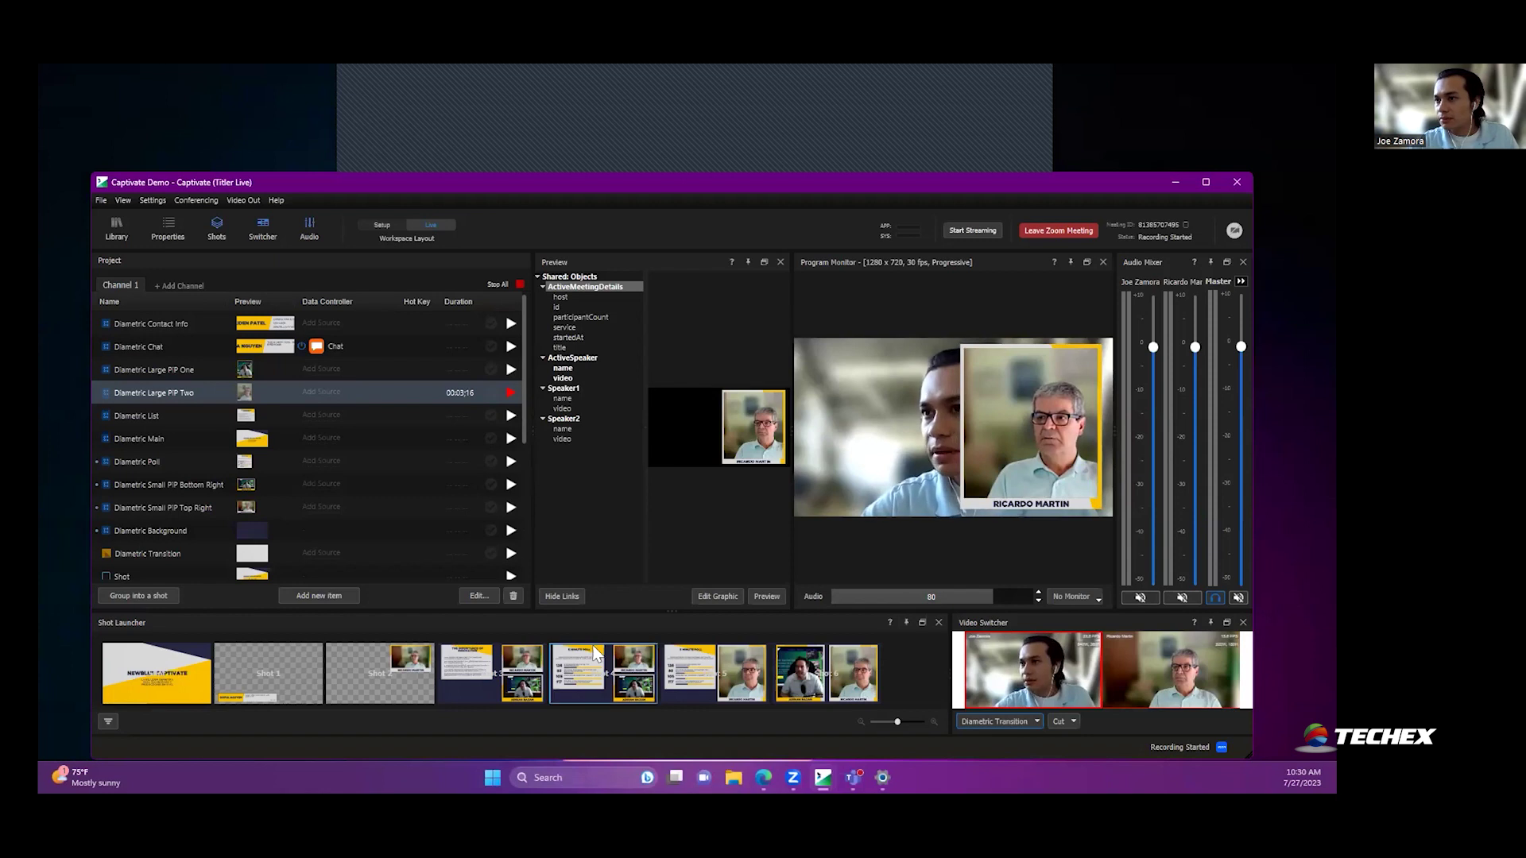
Step: Enlarge the shot launcher area and open the Meeting item's properties with more width
{"action": "left_click_drag", "start_coordinate": [669, 613], "coordinate": [668, 566]}
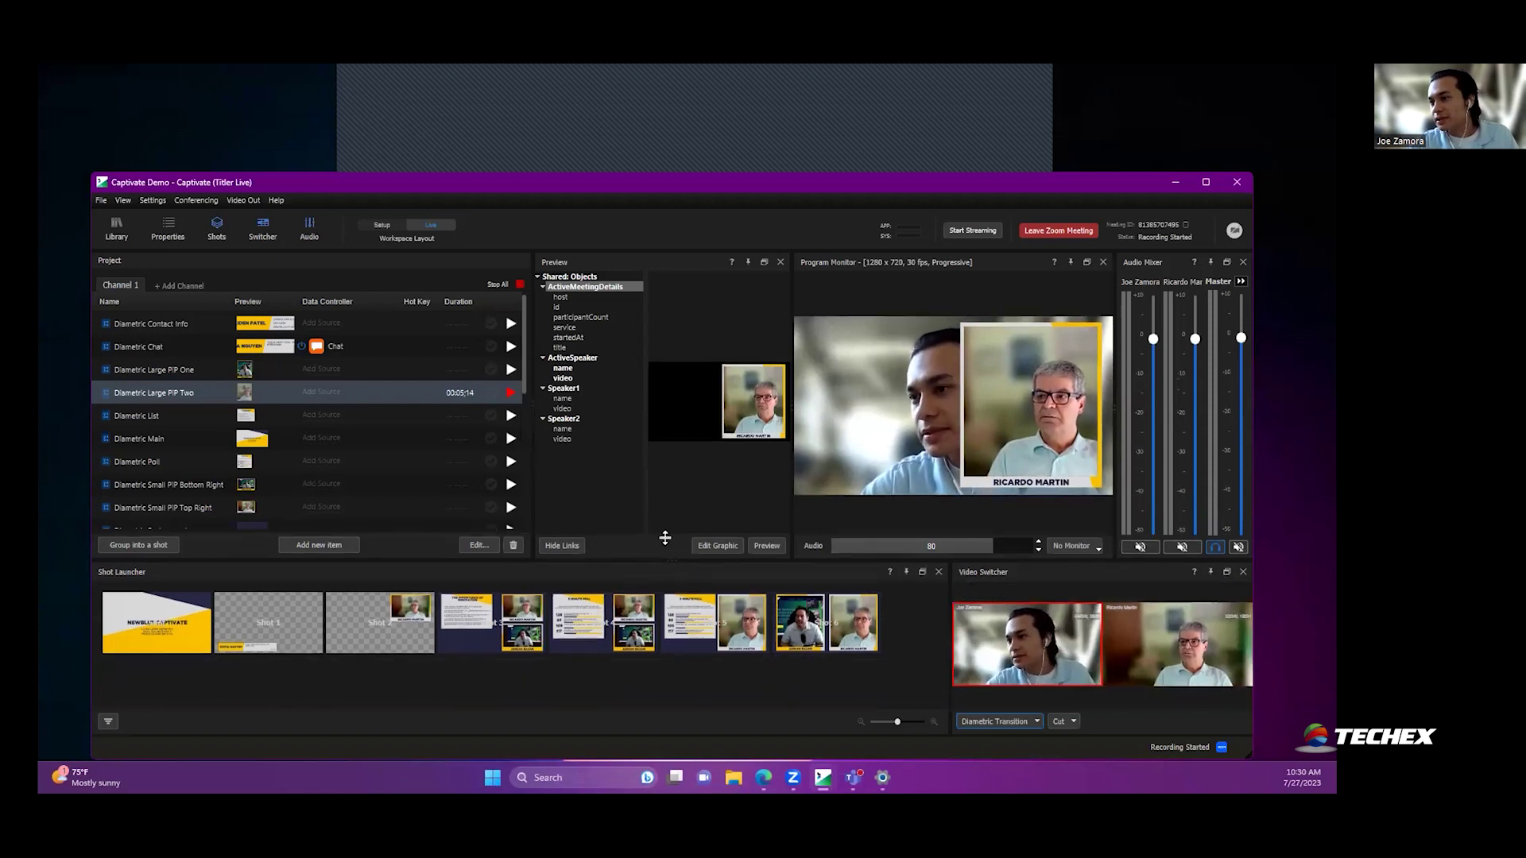
{"action": "scroll", "coordinate": [346, 502], "scroll_direction": "down", "scroll_amount": 6}
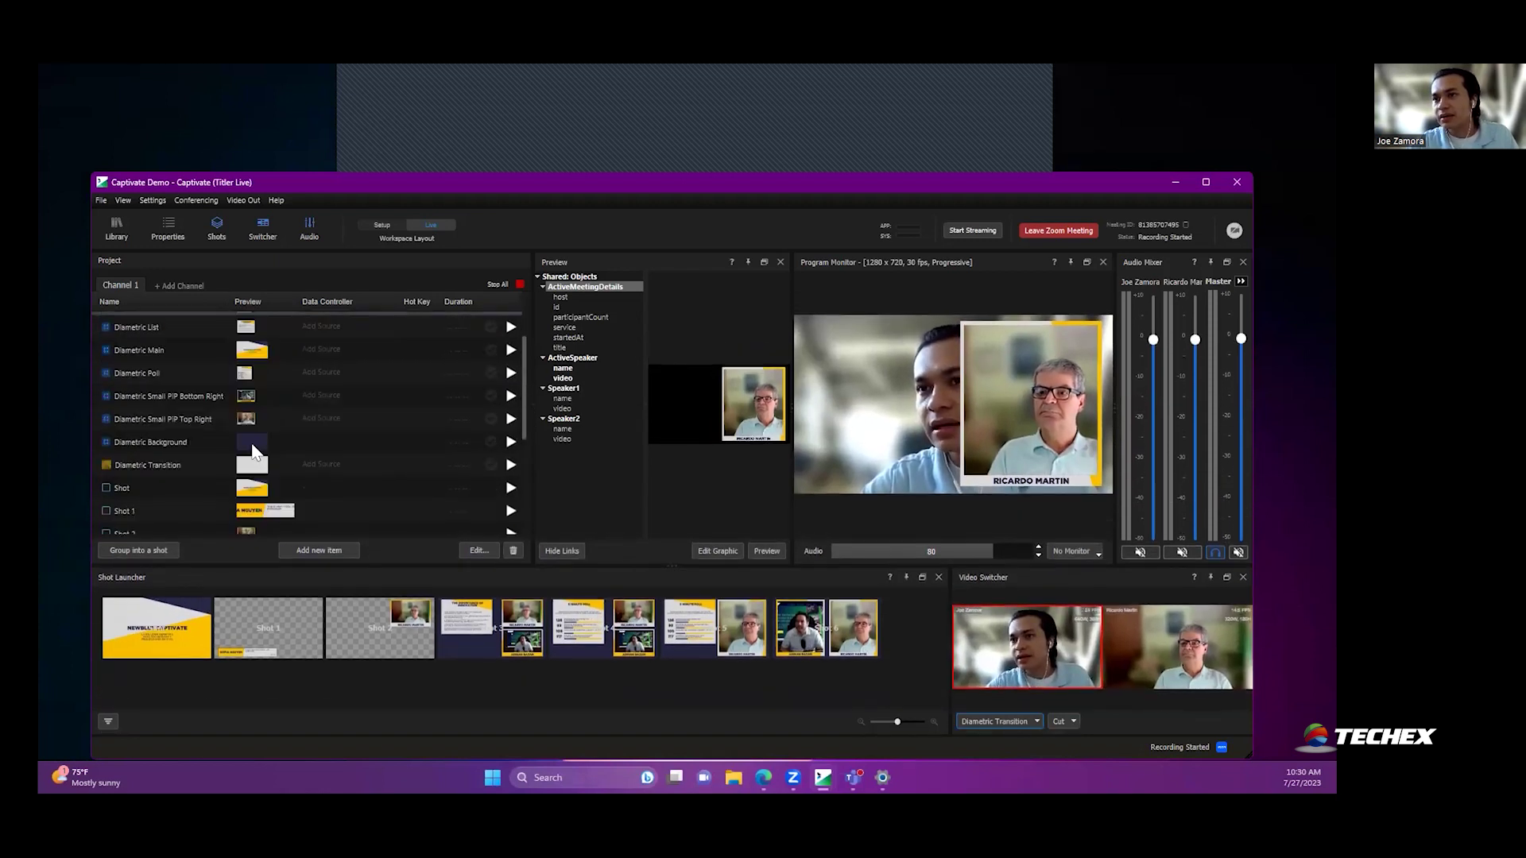
{"action": "left_click", "coordinate": [187, 504]}
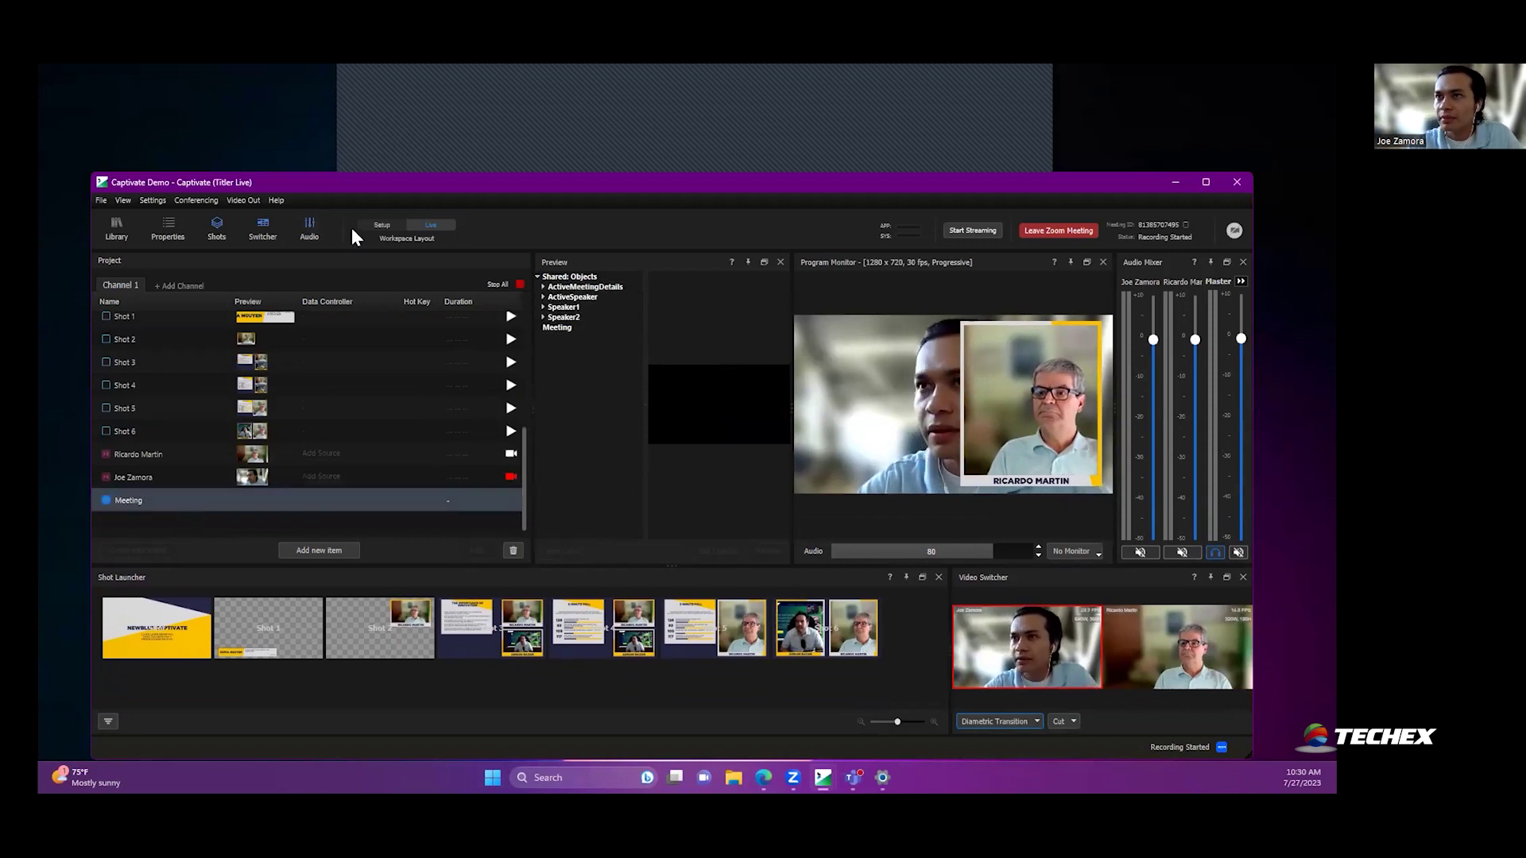
{"action": "left_click", "coordinate": [169, 228]}
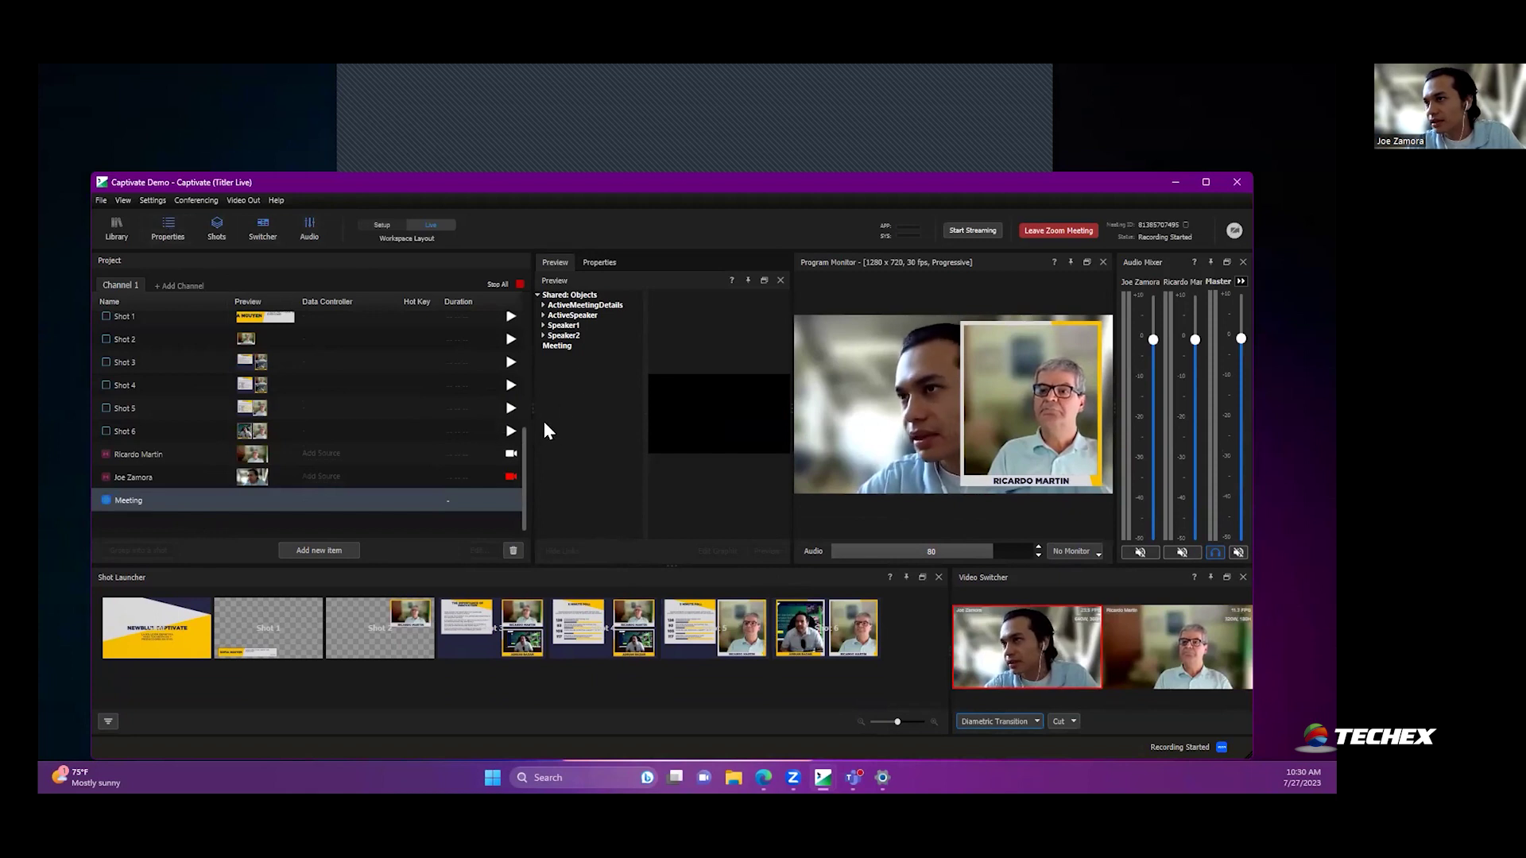
{"action": "left_click", "coordinate": [605, 257]}
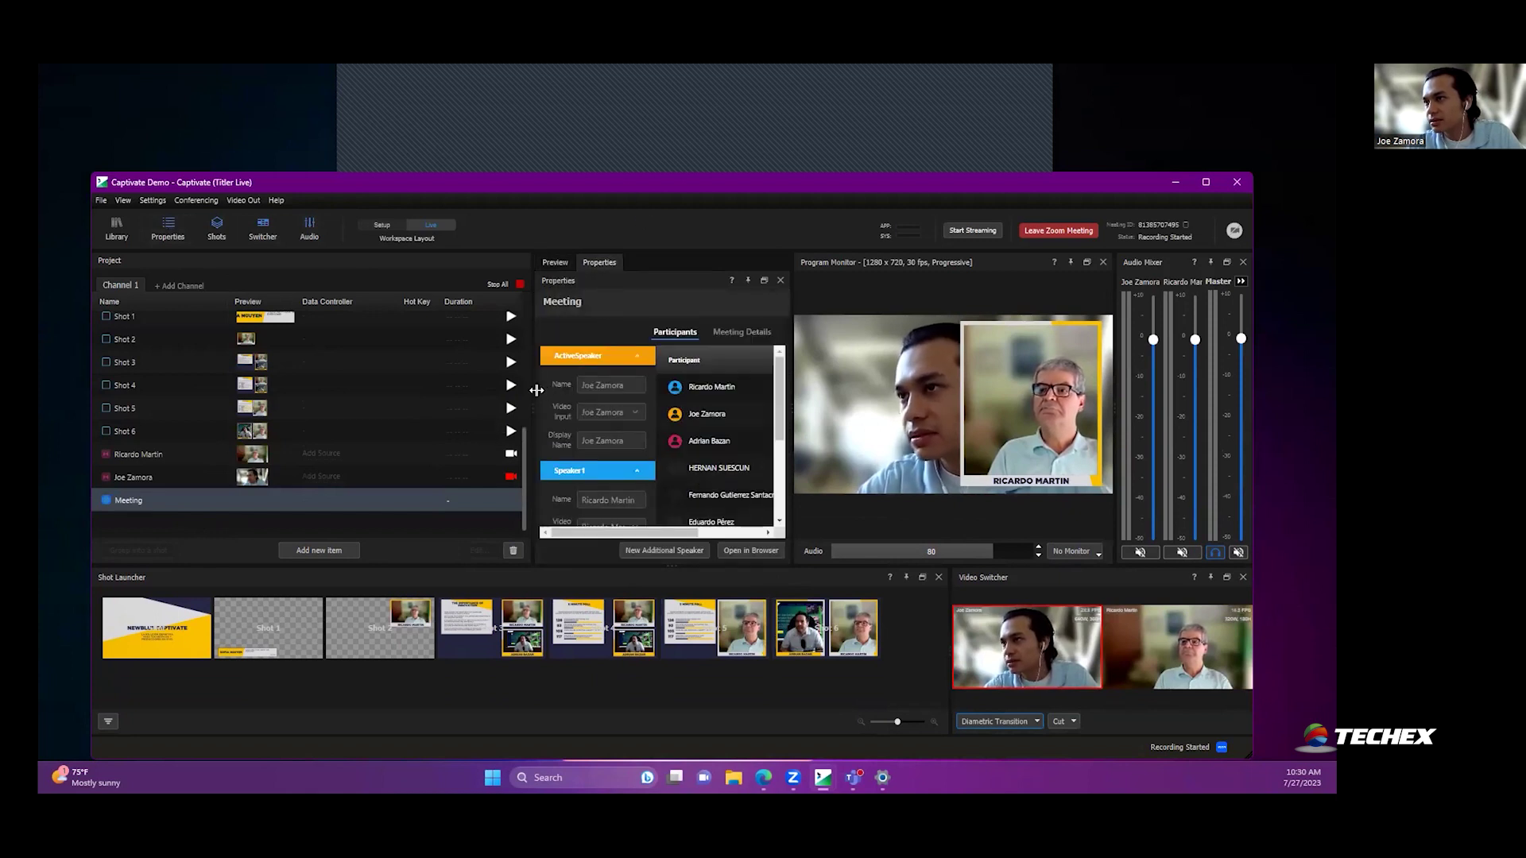
{"action": "left_click_drag", "start_coordinate": [524, 403], "coordinate": [469, 405]}
Step: Browse the available video inputs for the ActiveSpeaker slot
{"action": "left_click", "coordinate": [566, 408]}
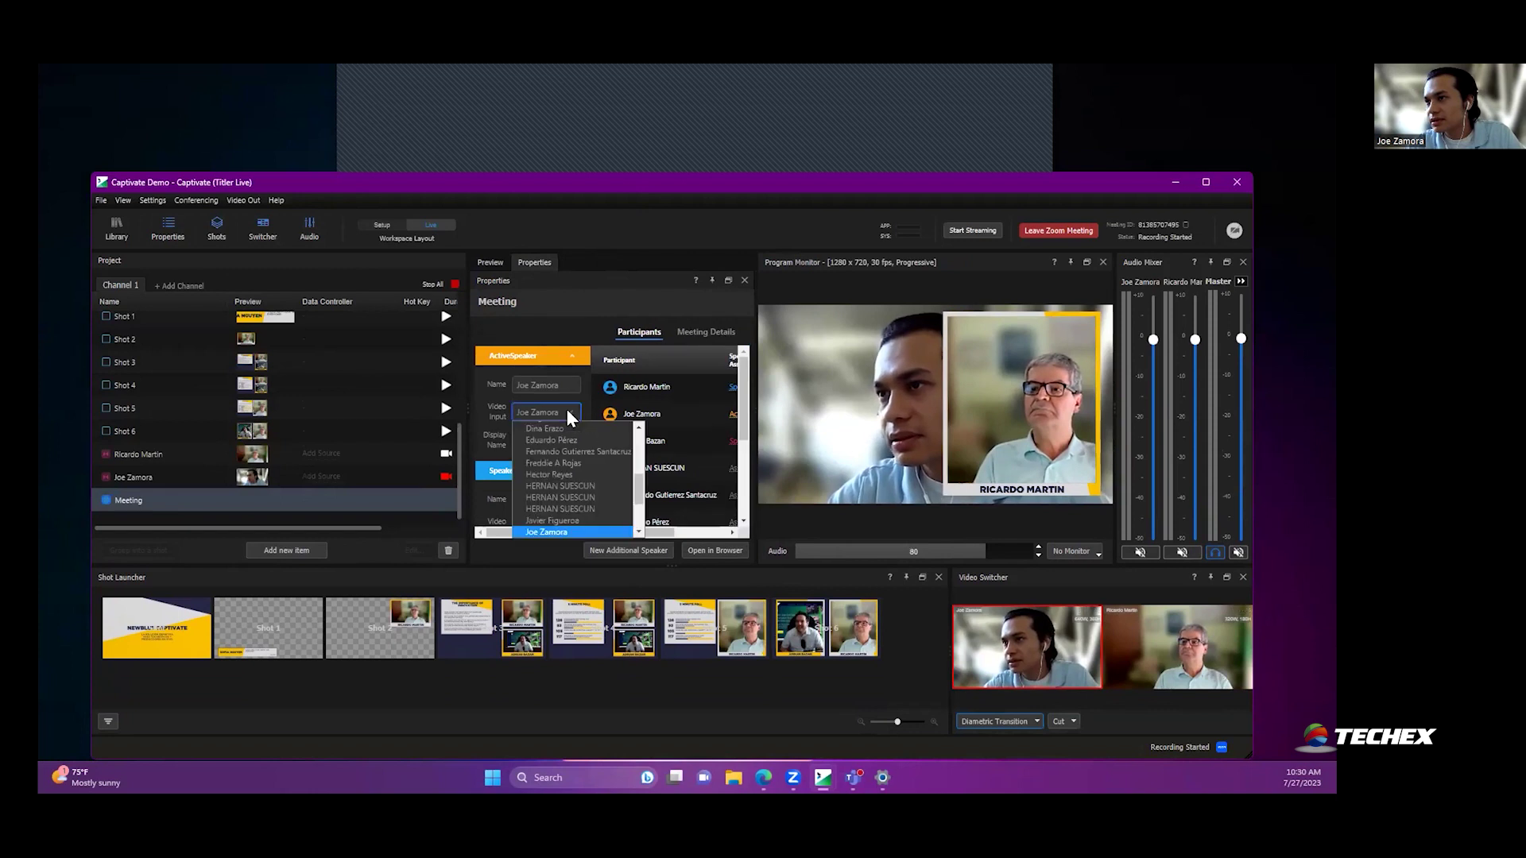
{"action": "scroll", "coordinate": [562, 477], "scroll_direction": "up", "scroll_amount": 3}
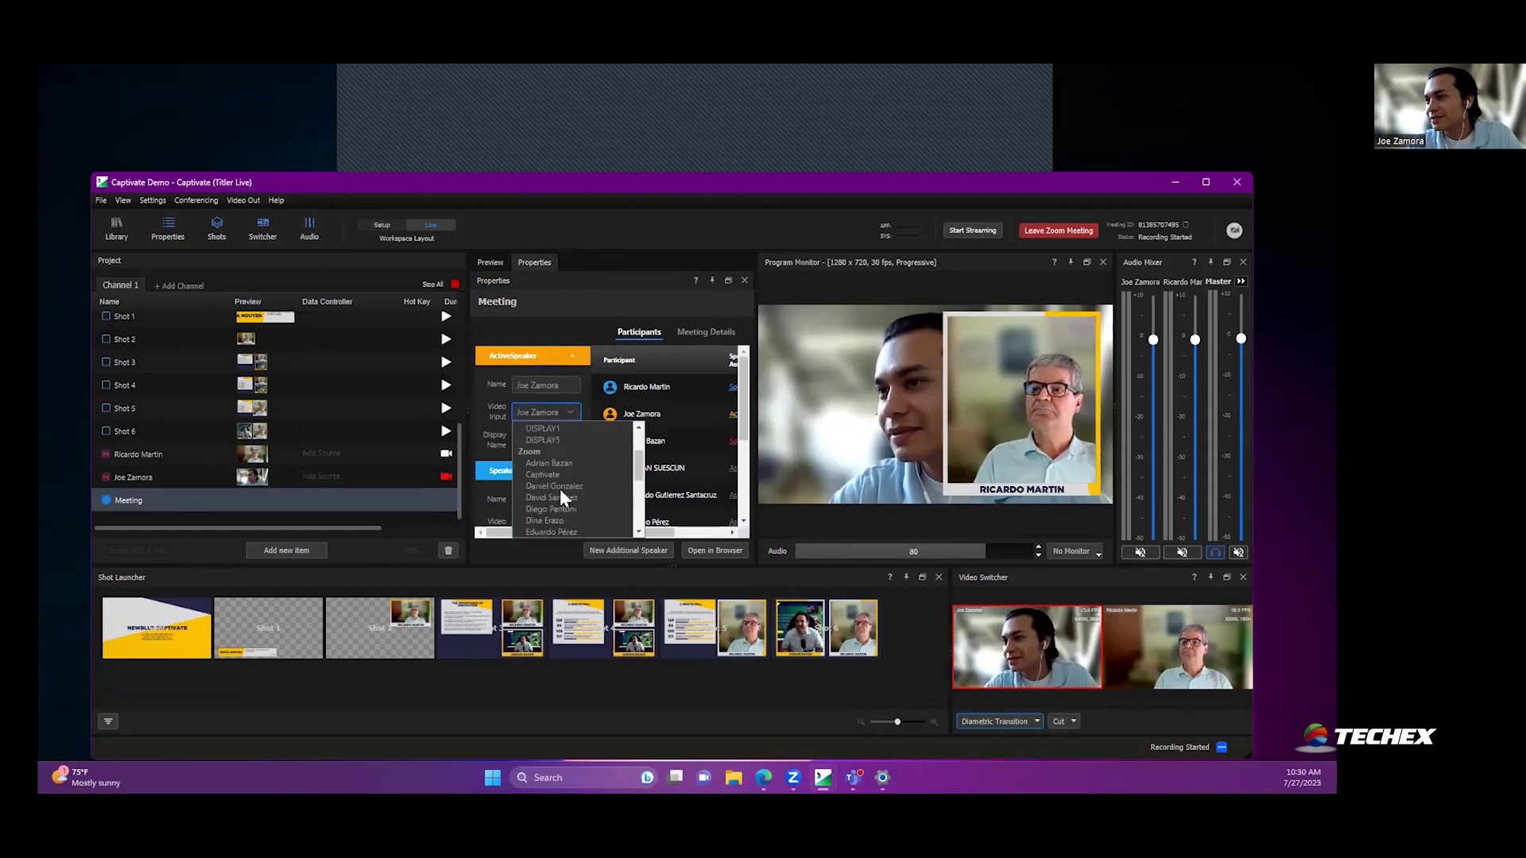
{"action": "left_click", "coordinate": [494, 399]}
{"action": "left_click", "coordinate": [555, 409]}
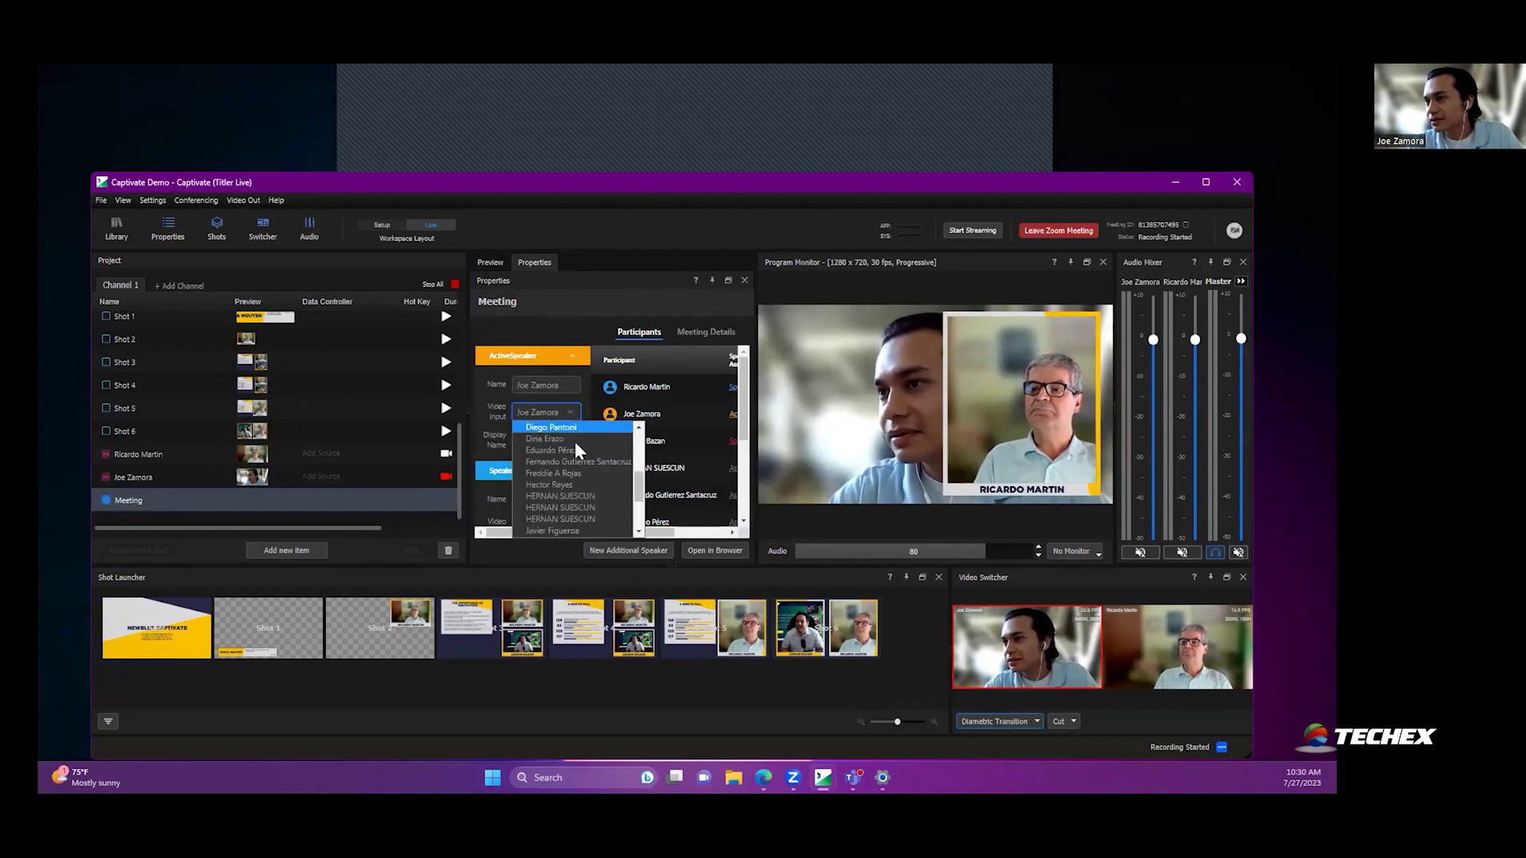
{"action": "scroll", "coordinate": [580, 470], "scroll_direction": "up", "scroll_amount": 3}
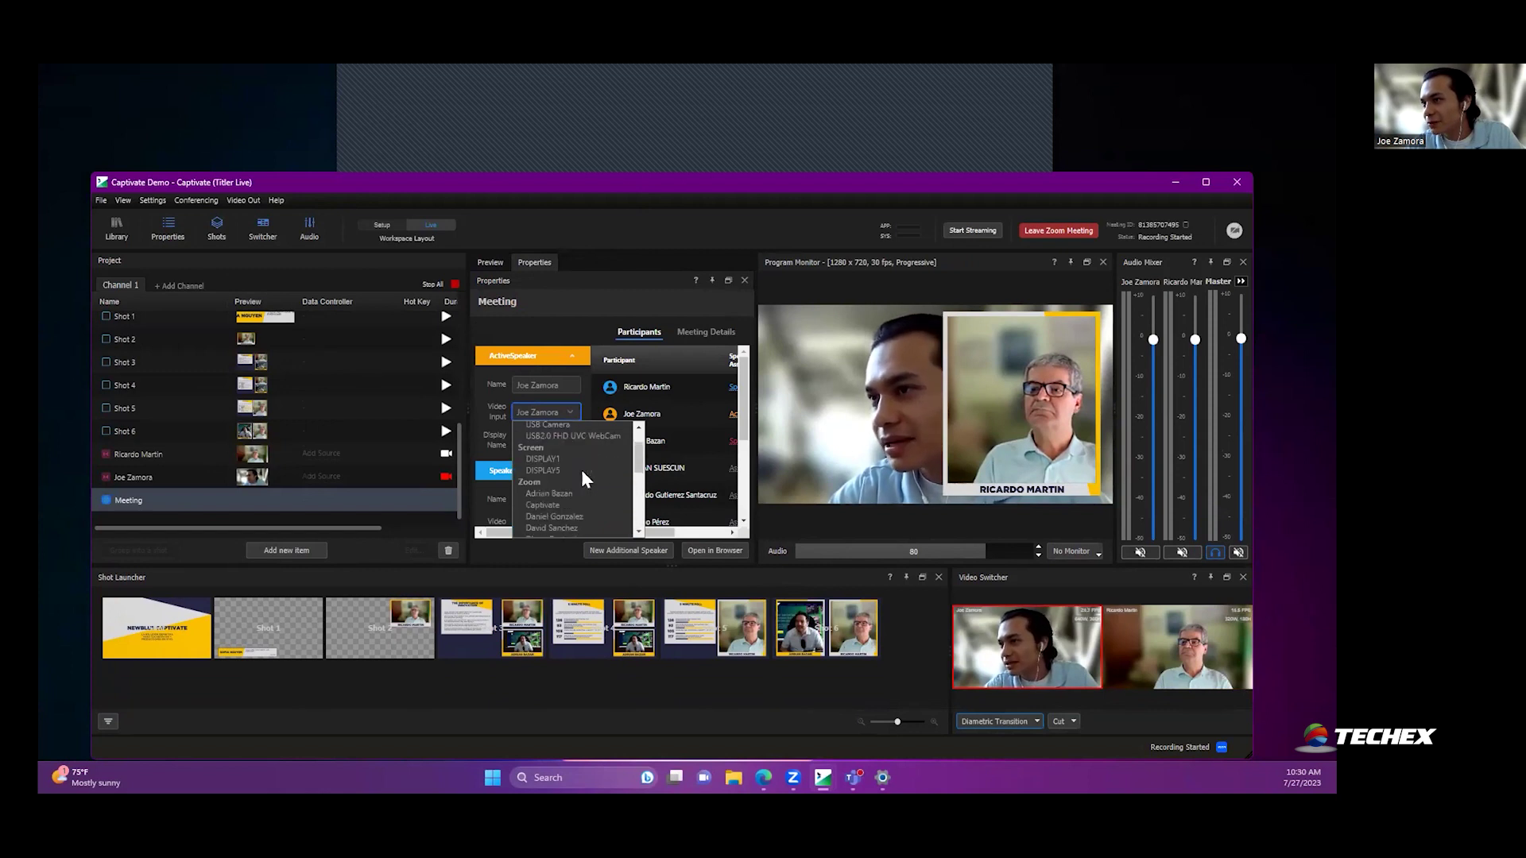
Step: Reassign the second listed participant to ActiveSpeaker in the widened Meeting properties and close them
{"action": "left_click_drag", "start_coordinate": [755, 411], "coordinate": [893, 409]}
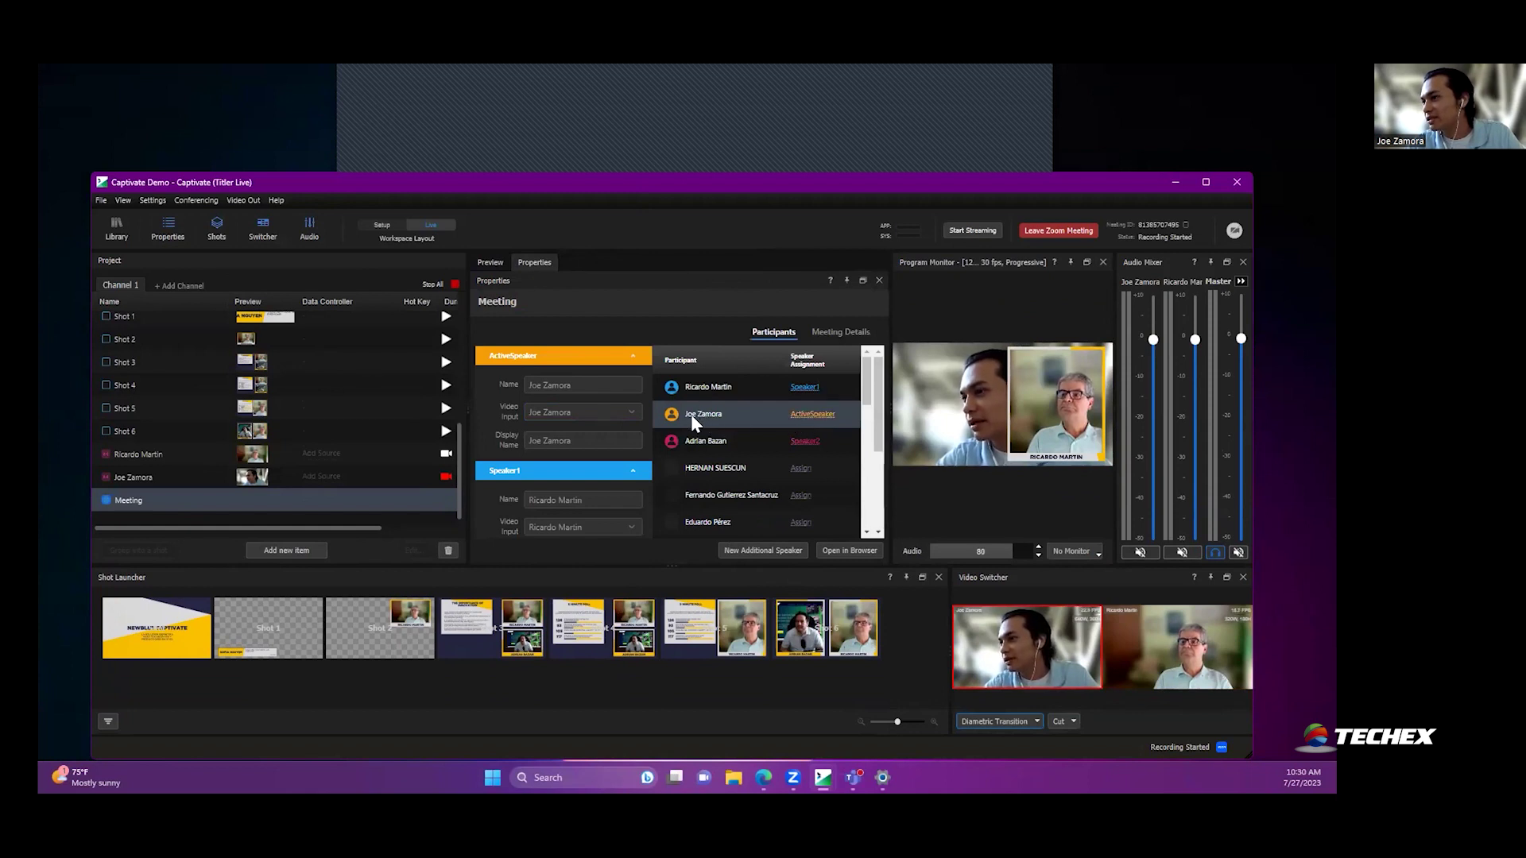
{"action": "left_click", "coordinate": [795, 415]}
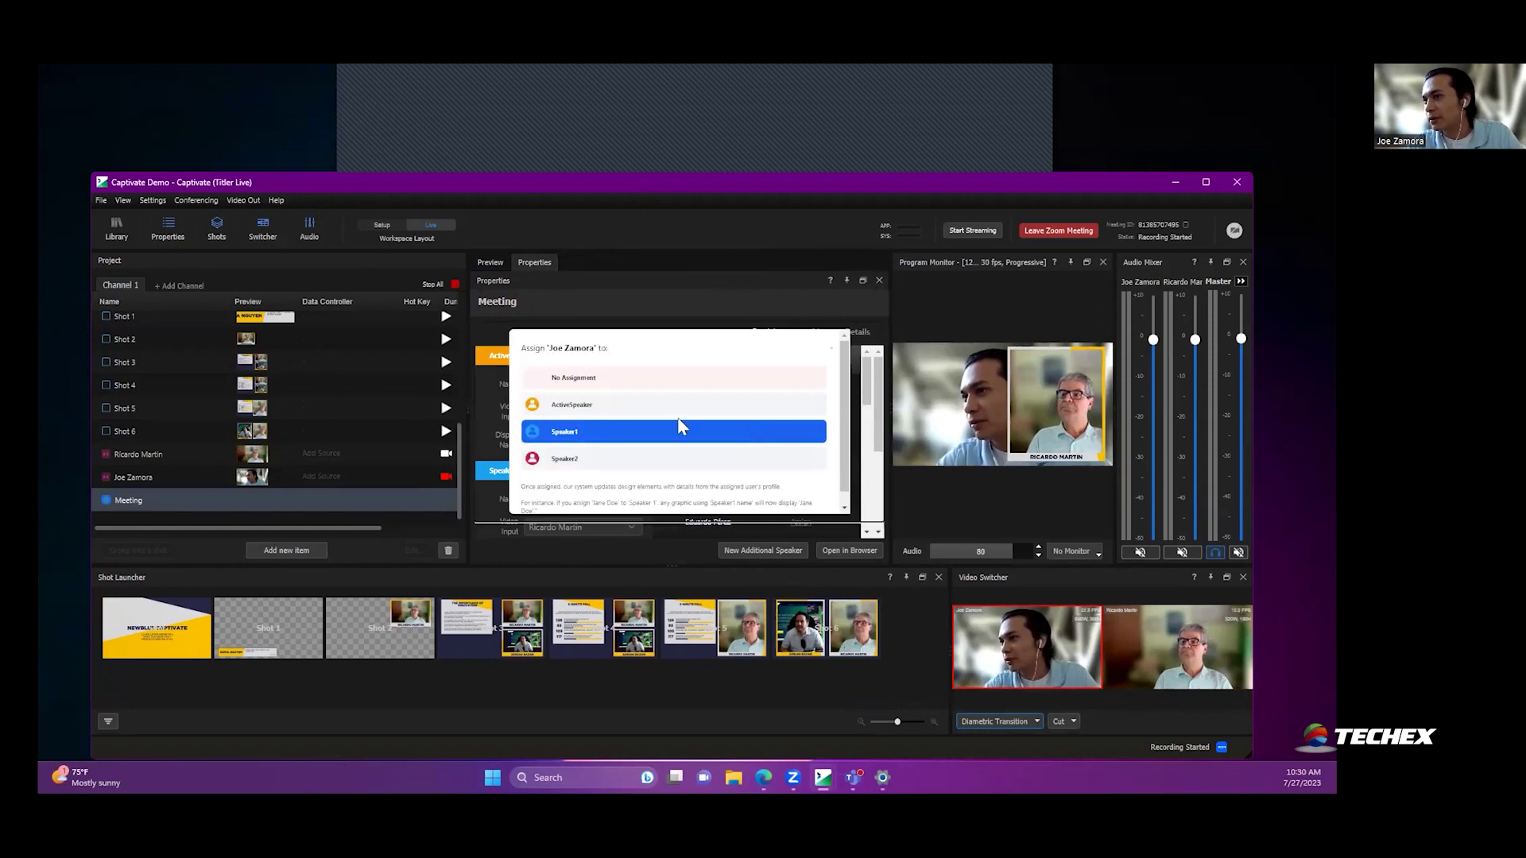
{"action": "left_click", "coordinate": [600, 407]}
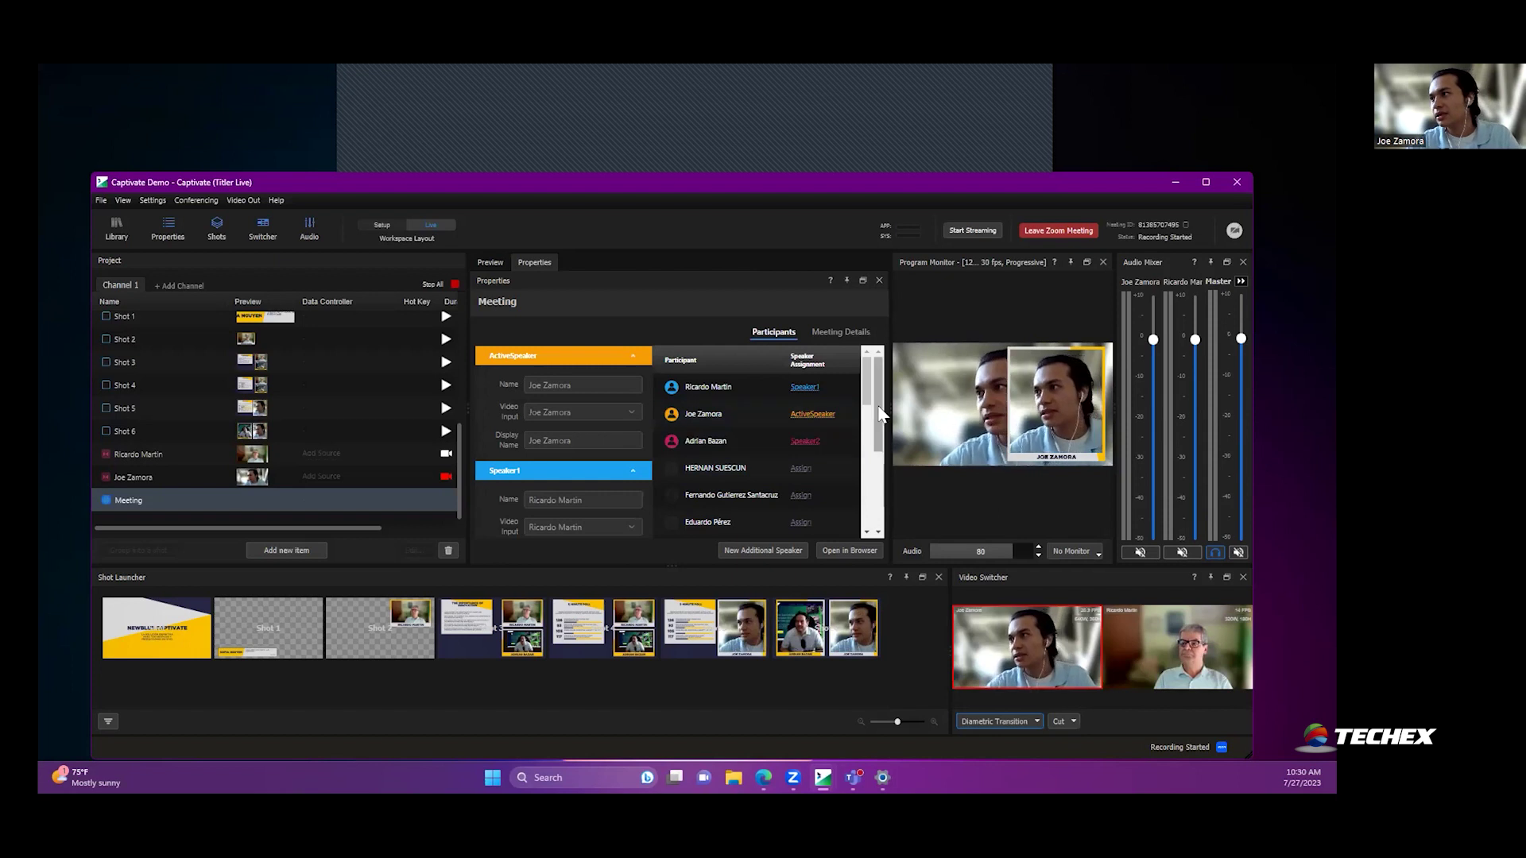
{"action": "left_click", "coordinate": [878, 280]}
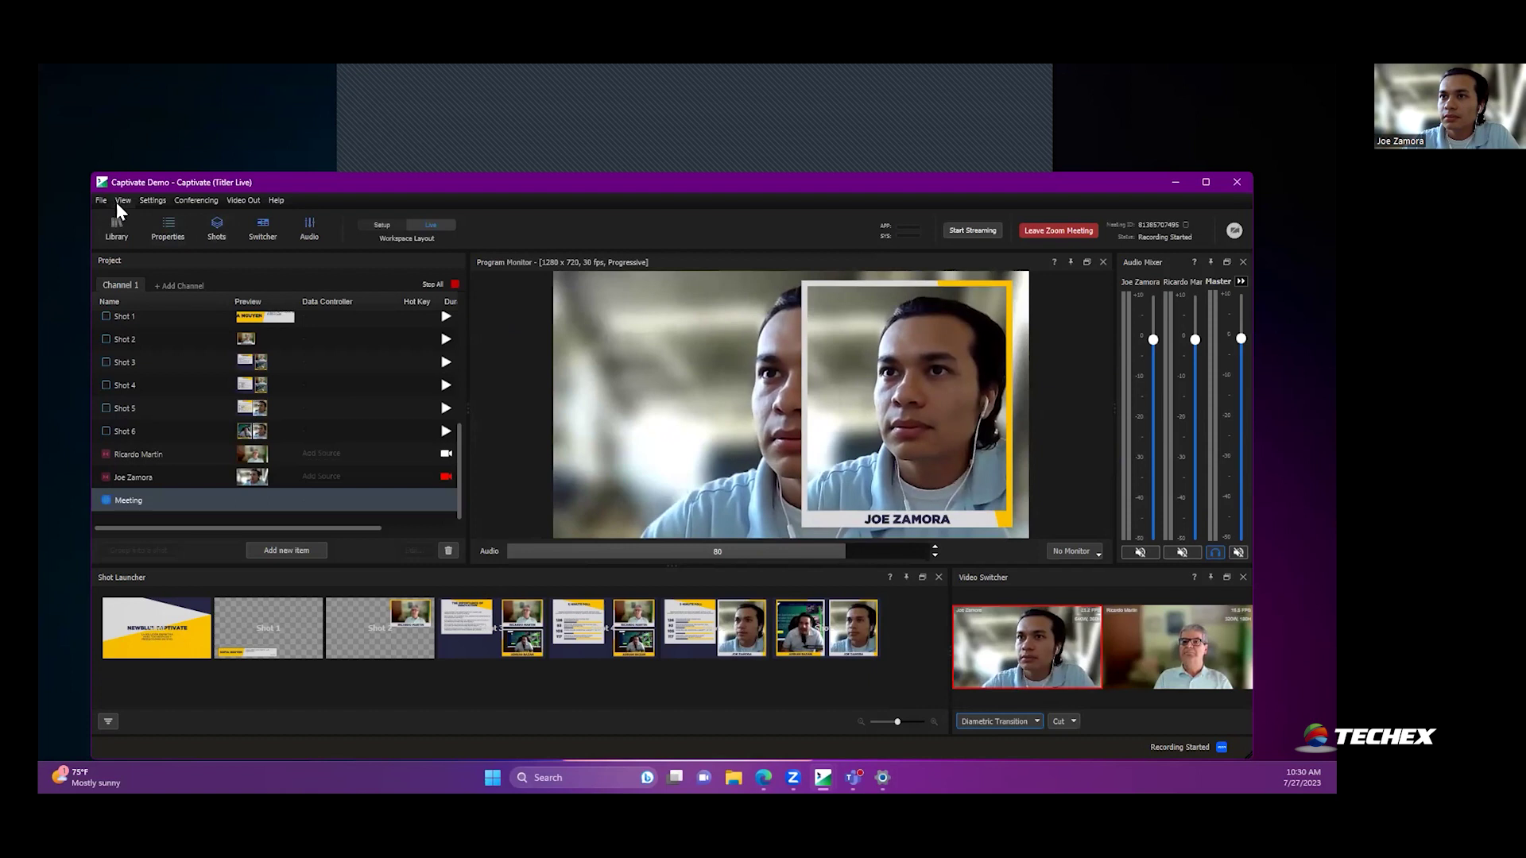
Step: Reopen and widen the Meeting properties, set the second listed participant's assignment to ActiveSpeaker again, and narrow the properties area
{"action": "left_click", "coordinate": [167, 228]}
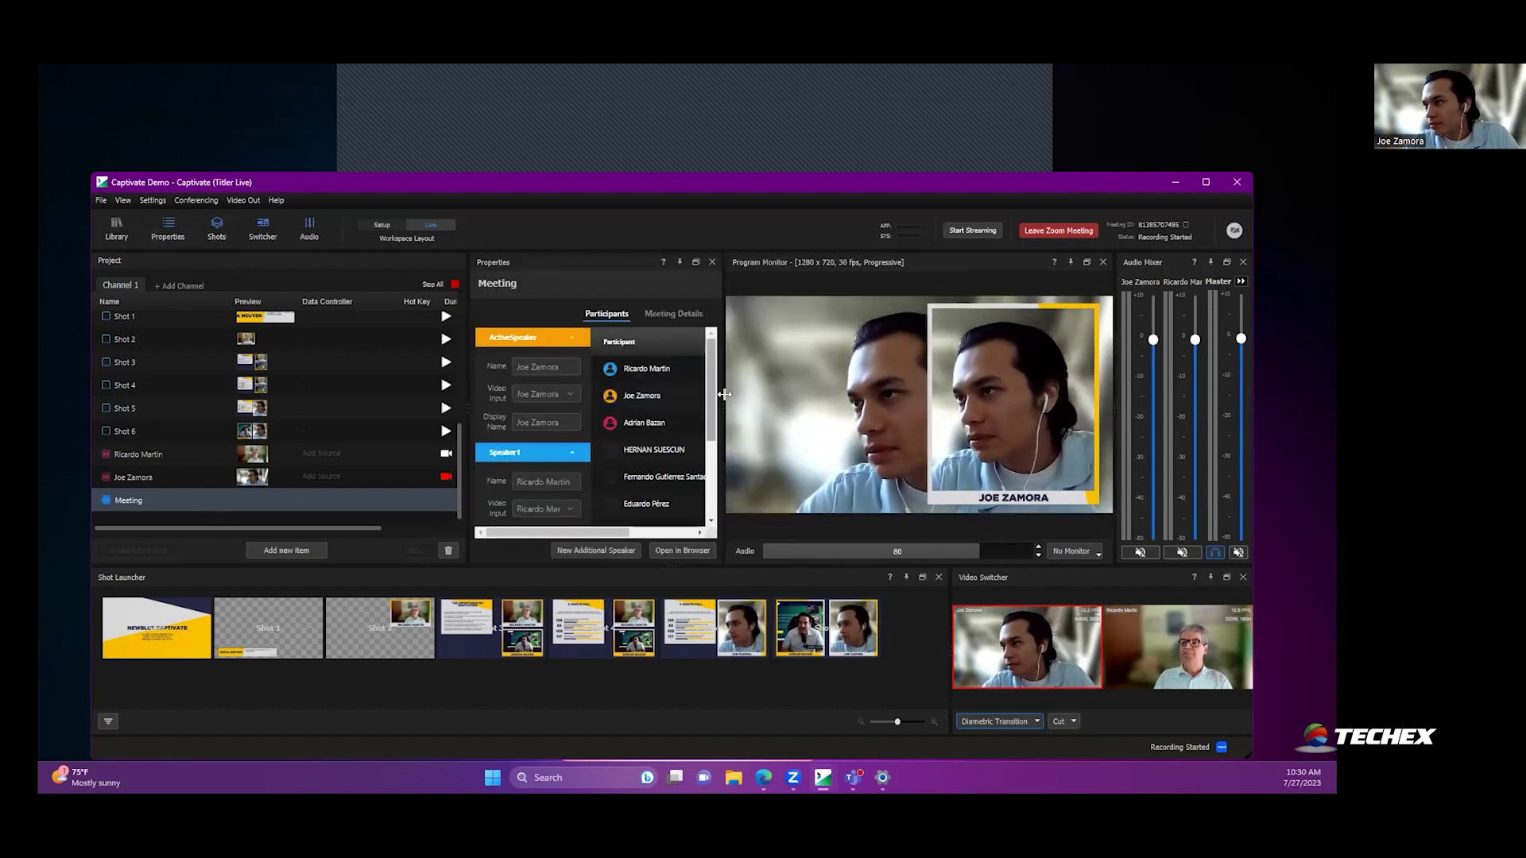
{"action": "left_click_drag", "start_coordinate": [722, 394], "coordinate": [849, 394]}
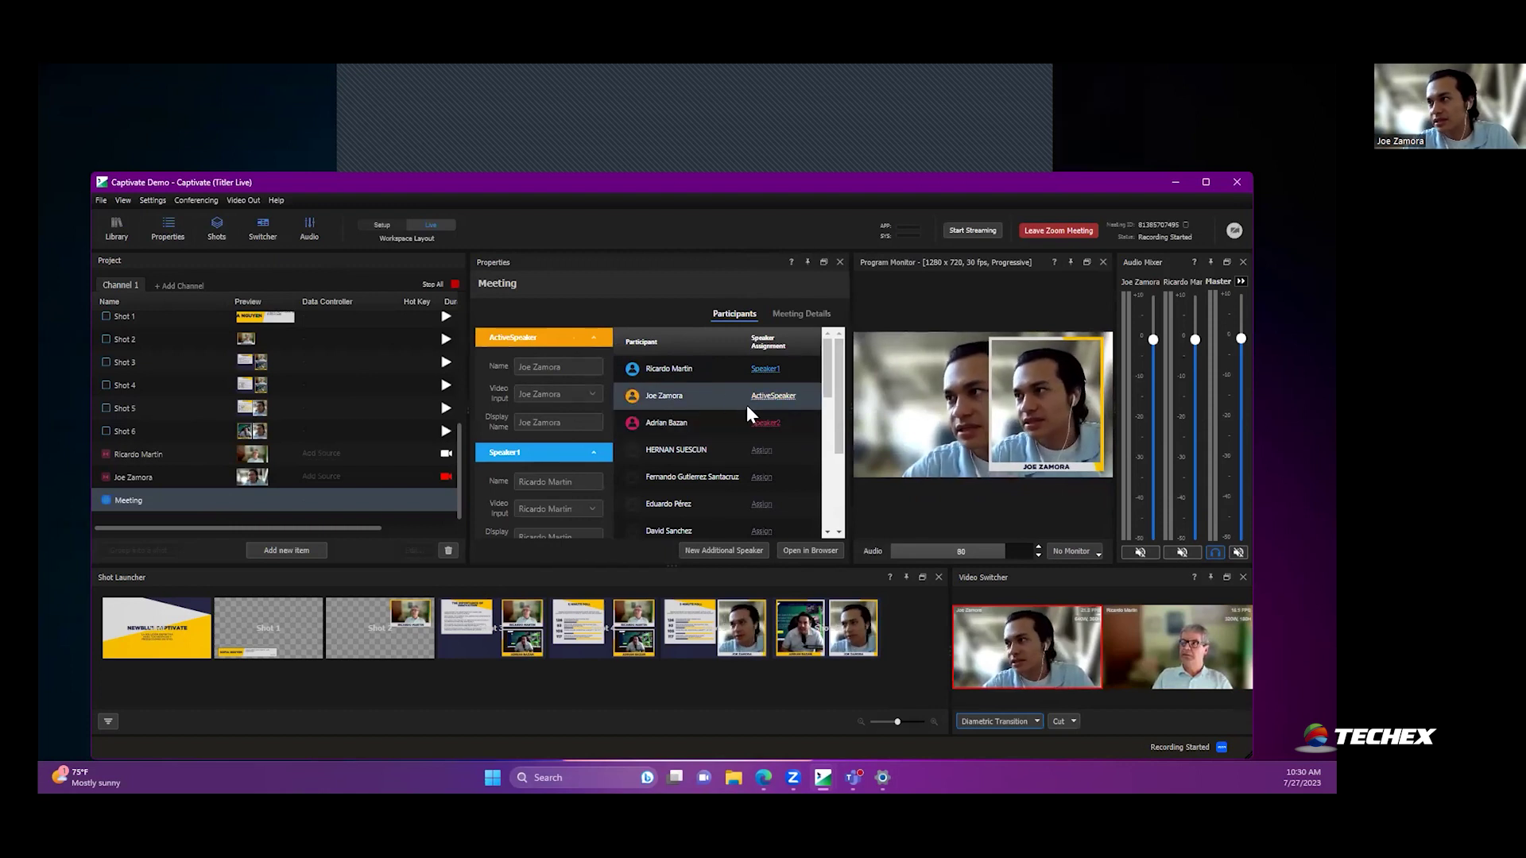
{"action": "left_click", "coordinate": [773, 396]}
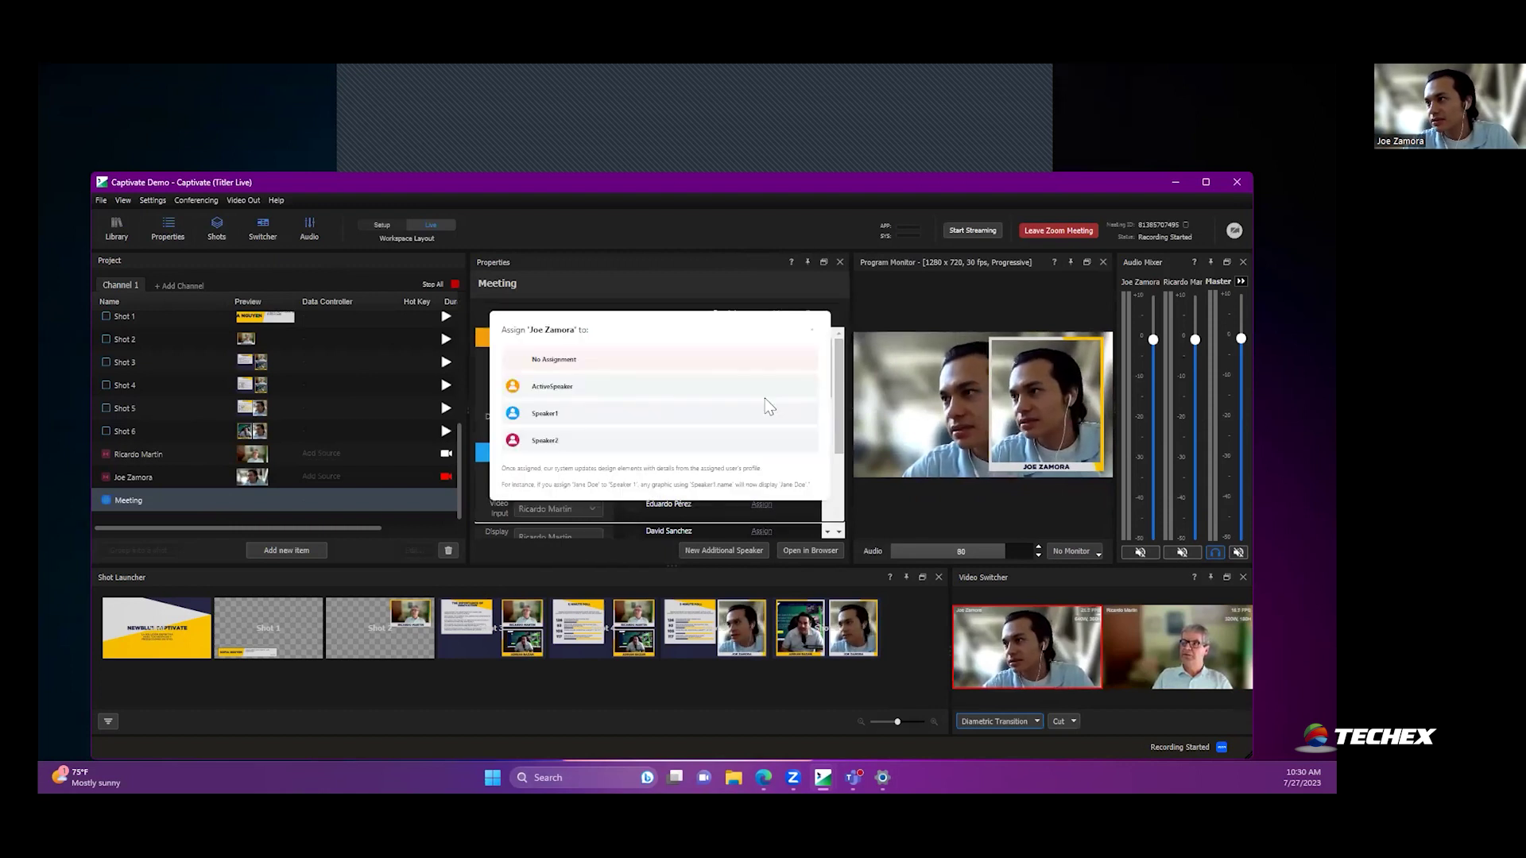
{"action": "left_click", "coordinate": [556, 388]}
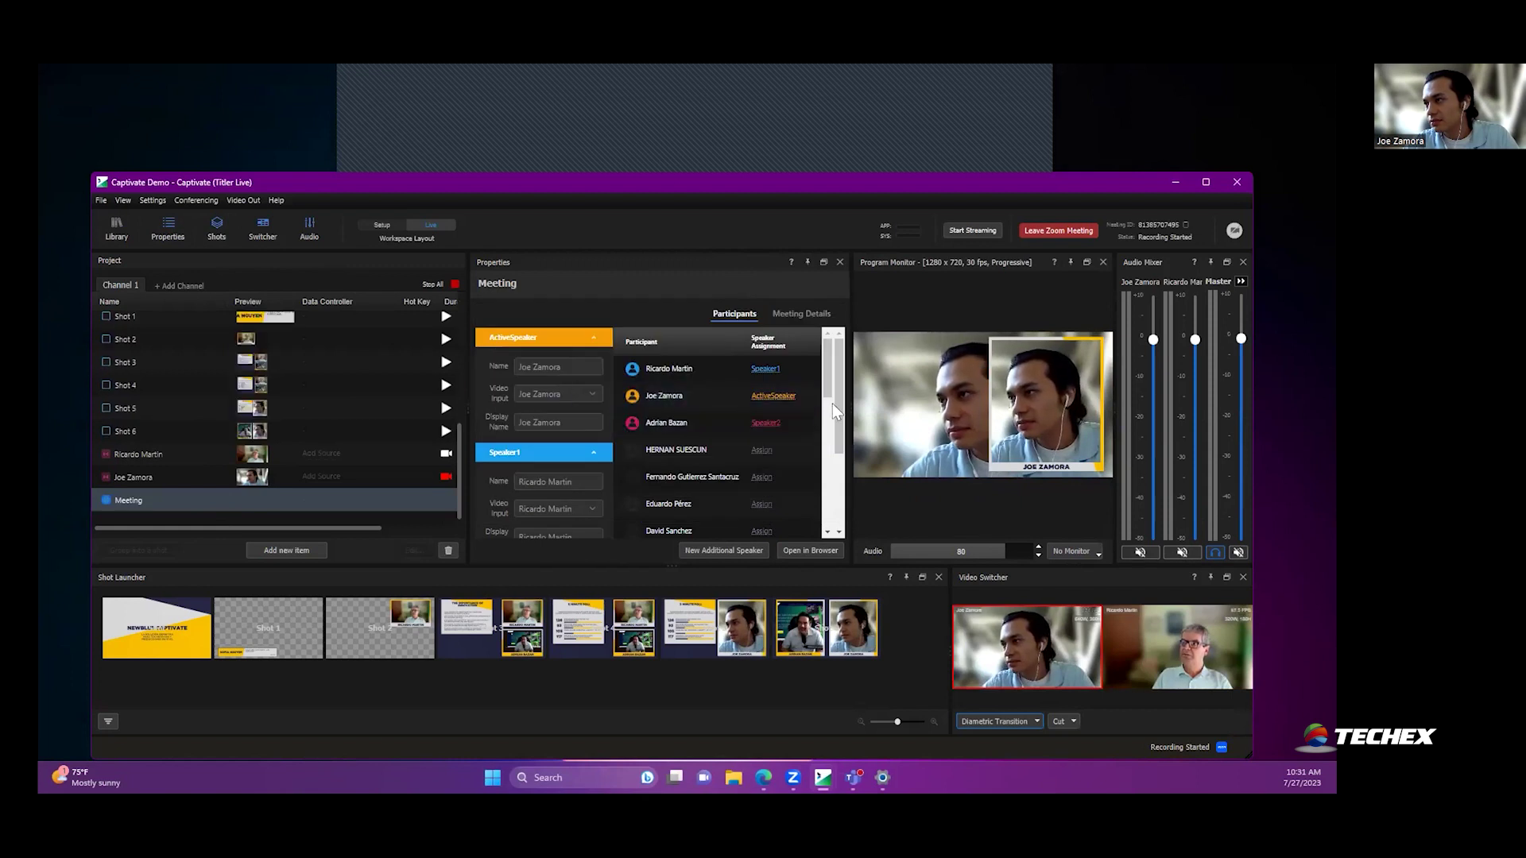
{"action": "left_click_drag", "start_coordinate": [850, 409], "coordinate": [537, 393]}
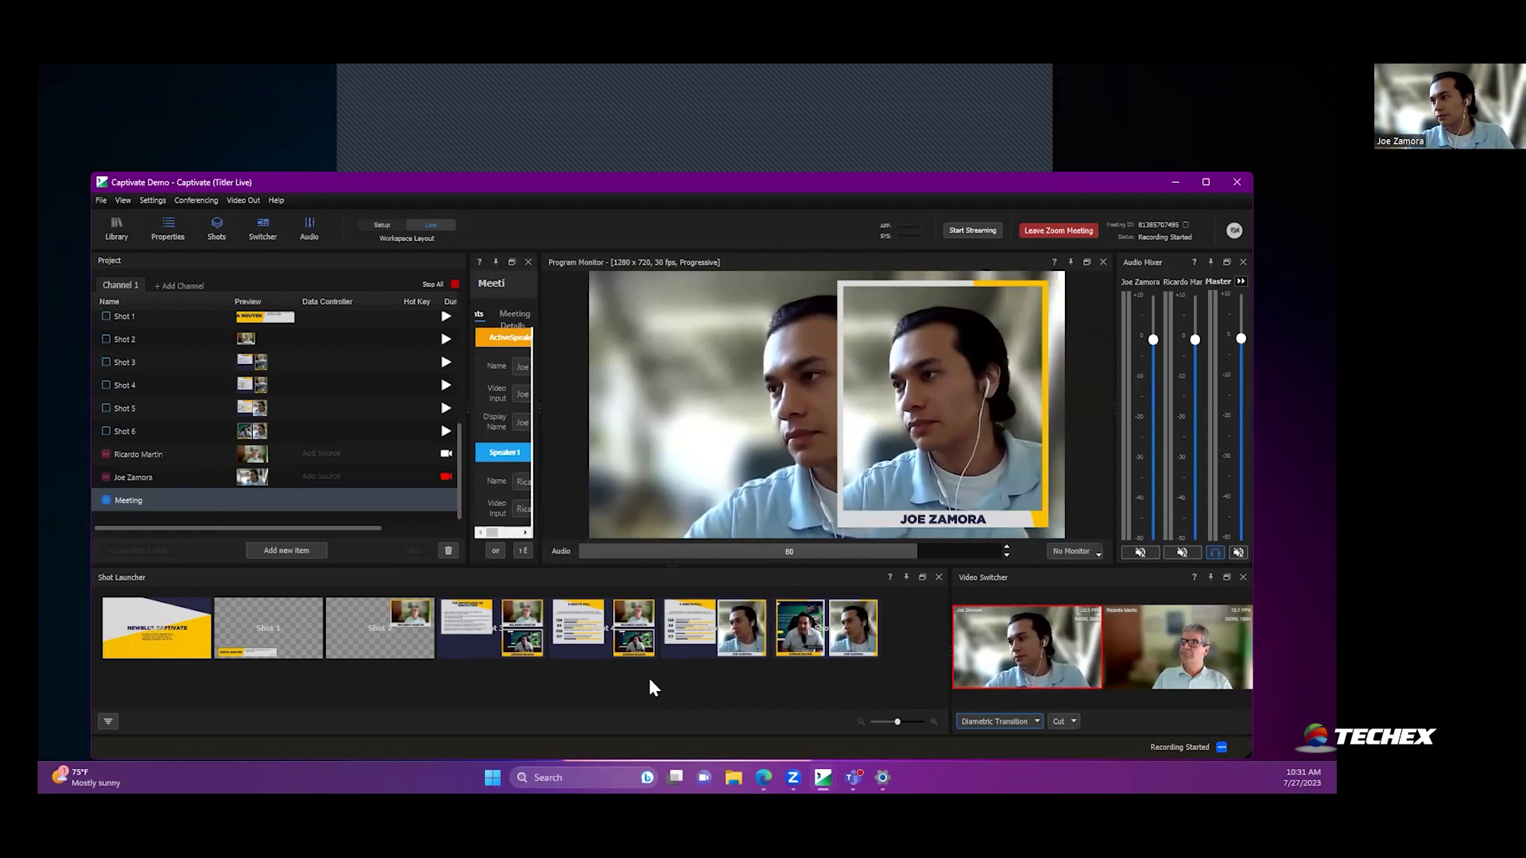
Step: Widen the Meeting properties to show the speaker assignments, and widen the project list to show the Duration column
{"action": "left_click_drag", "start_coordinate": [540, 397], "coordinate": [602, 432]}
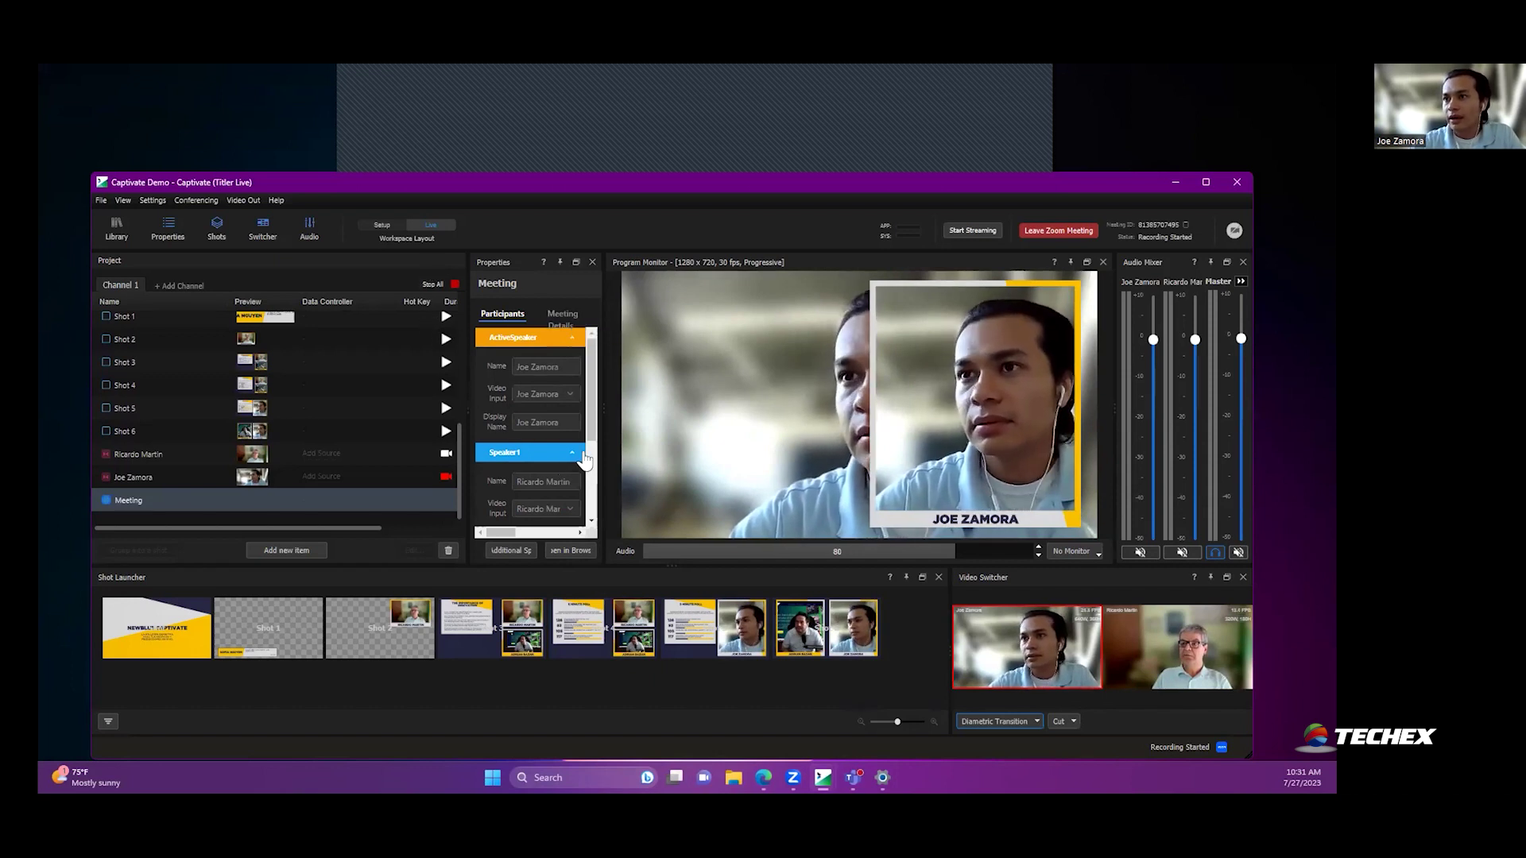
{"action": "left_click_drag", "start_coordinate": [604, 402], "coordinate": [864, 420]}
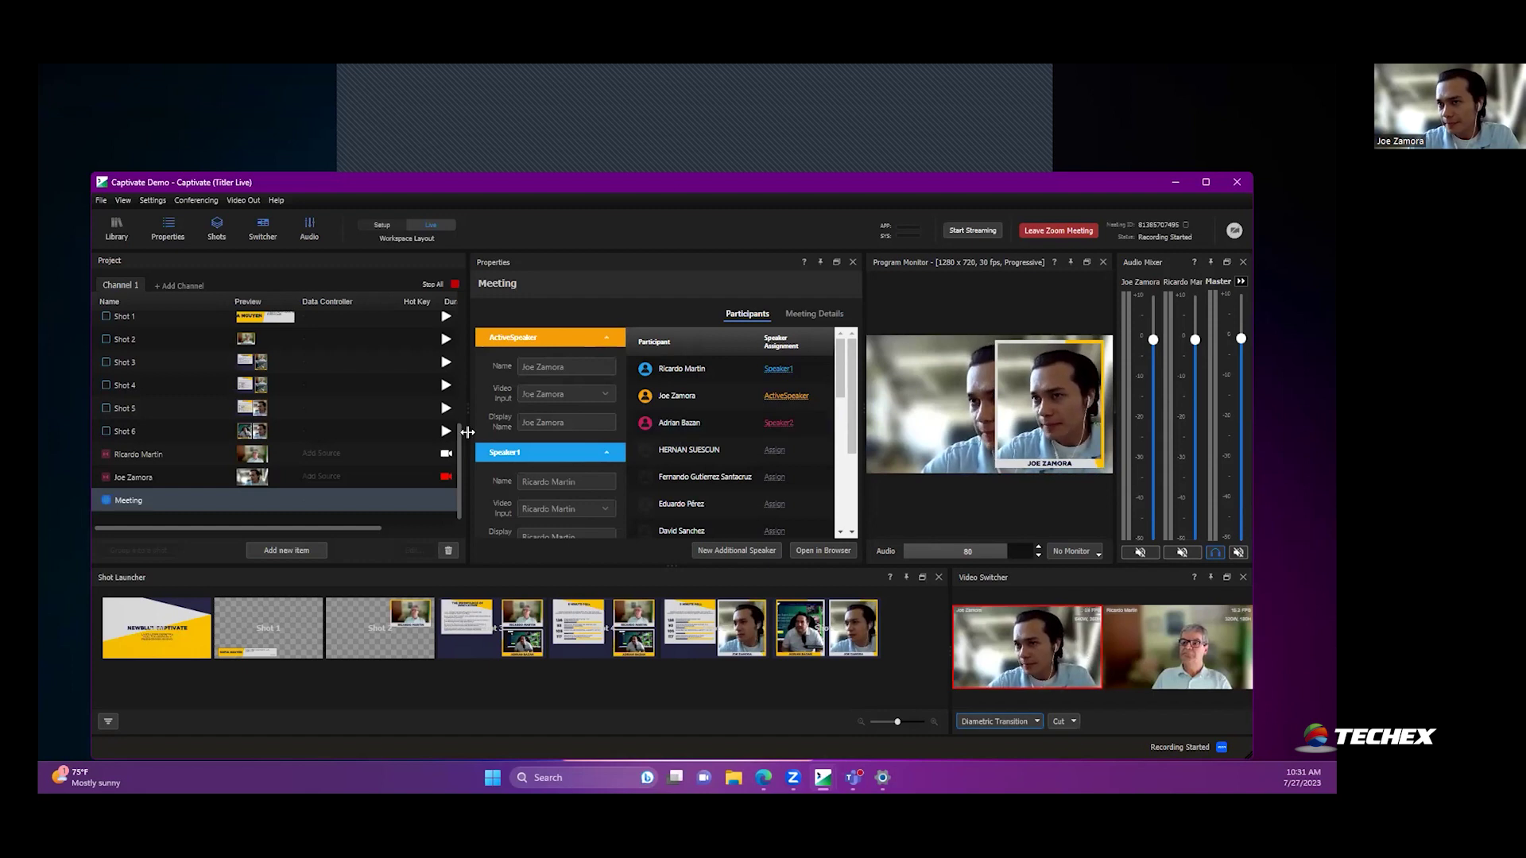
{"action": "left_click_drag", "start_coordinate": [469, 405], "coordinate": [508, 405]}
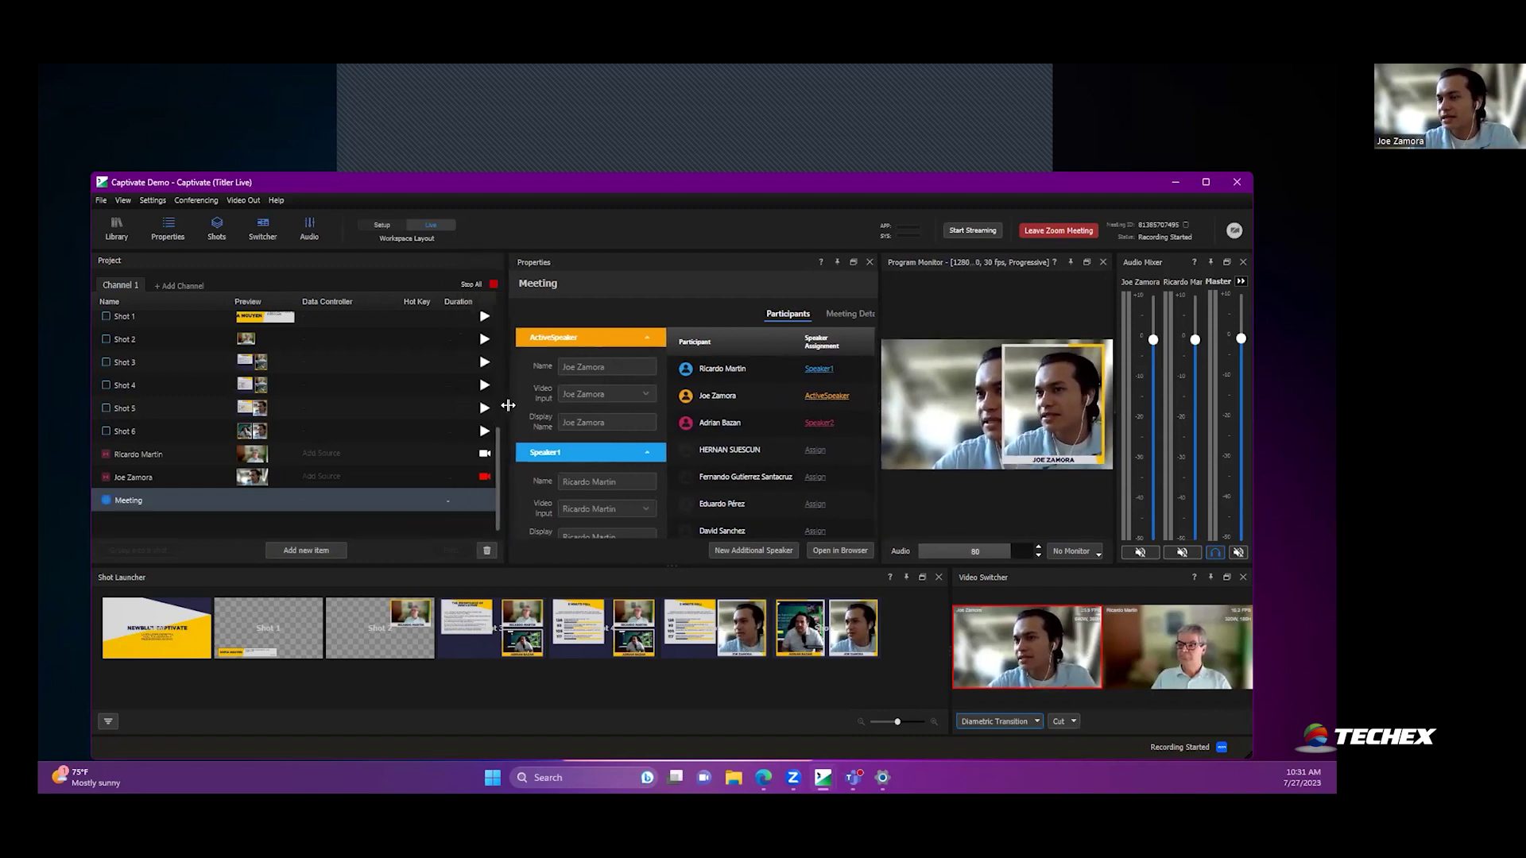
Step: Show the incoming chat messages of the Diametric Chat graphic and give the message list more width by narrowing the project list
{"action": "scroll", "coordinate": [306, 443], "scroll_direction": "up", "scroll_amount": 5}
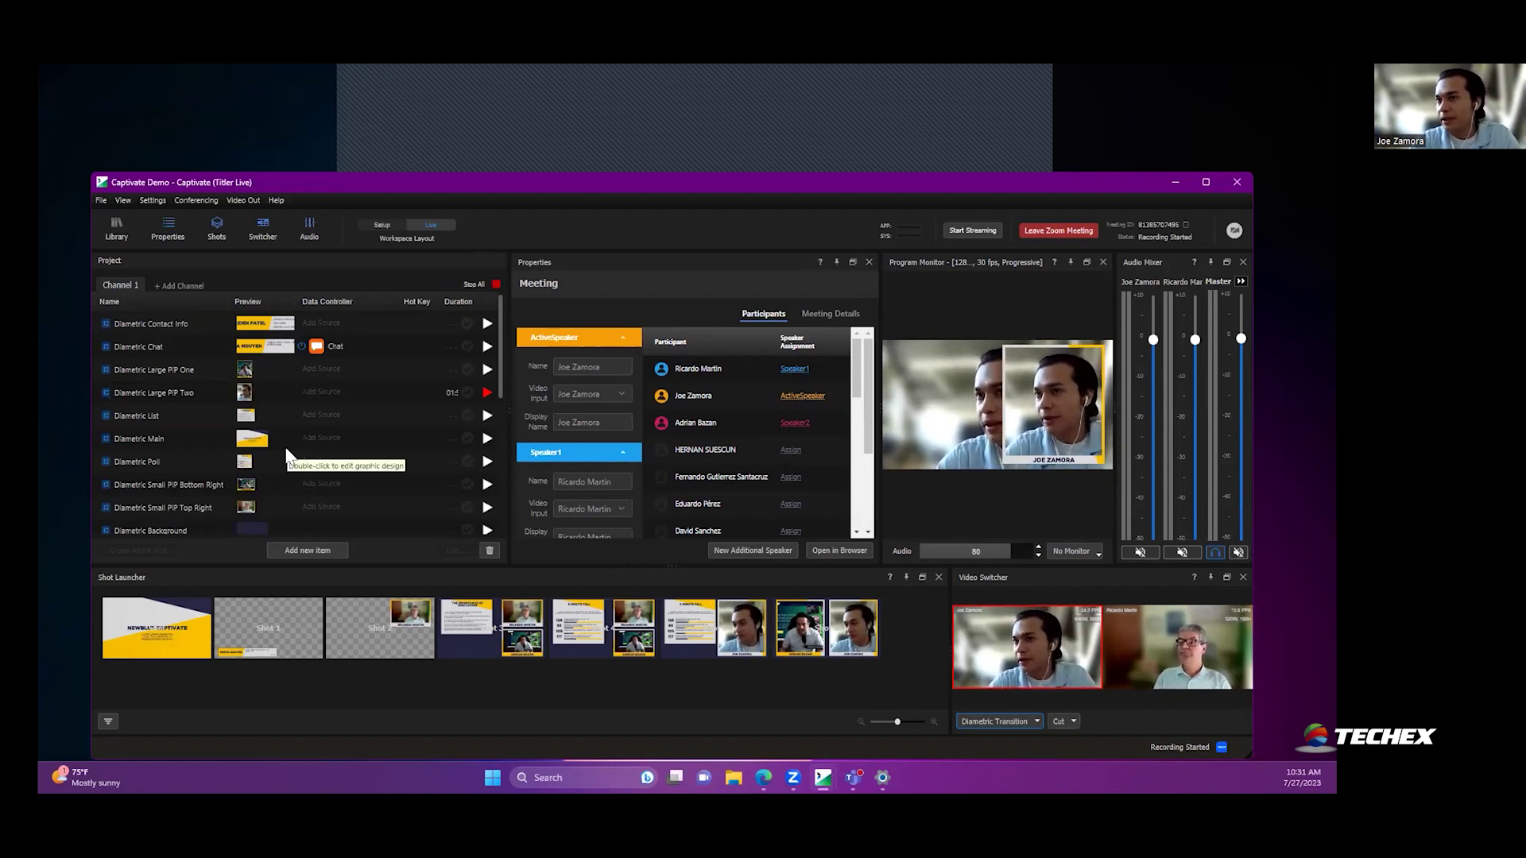
{"action": "left_click", "coordinate": [369, 358]}
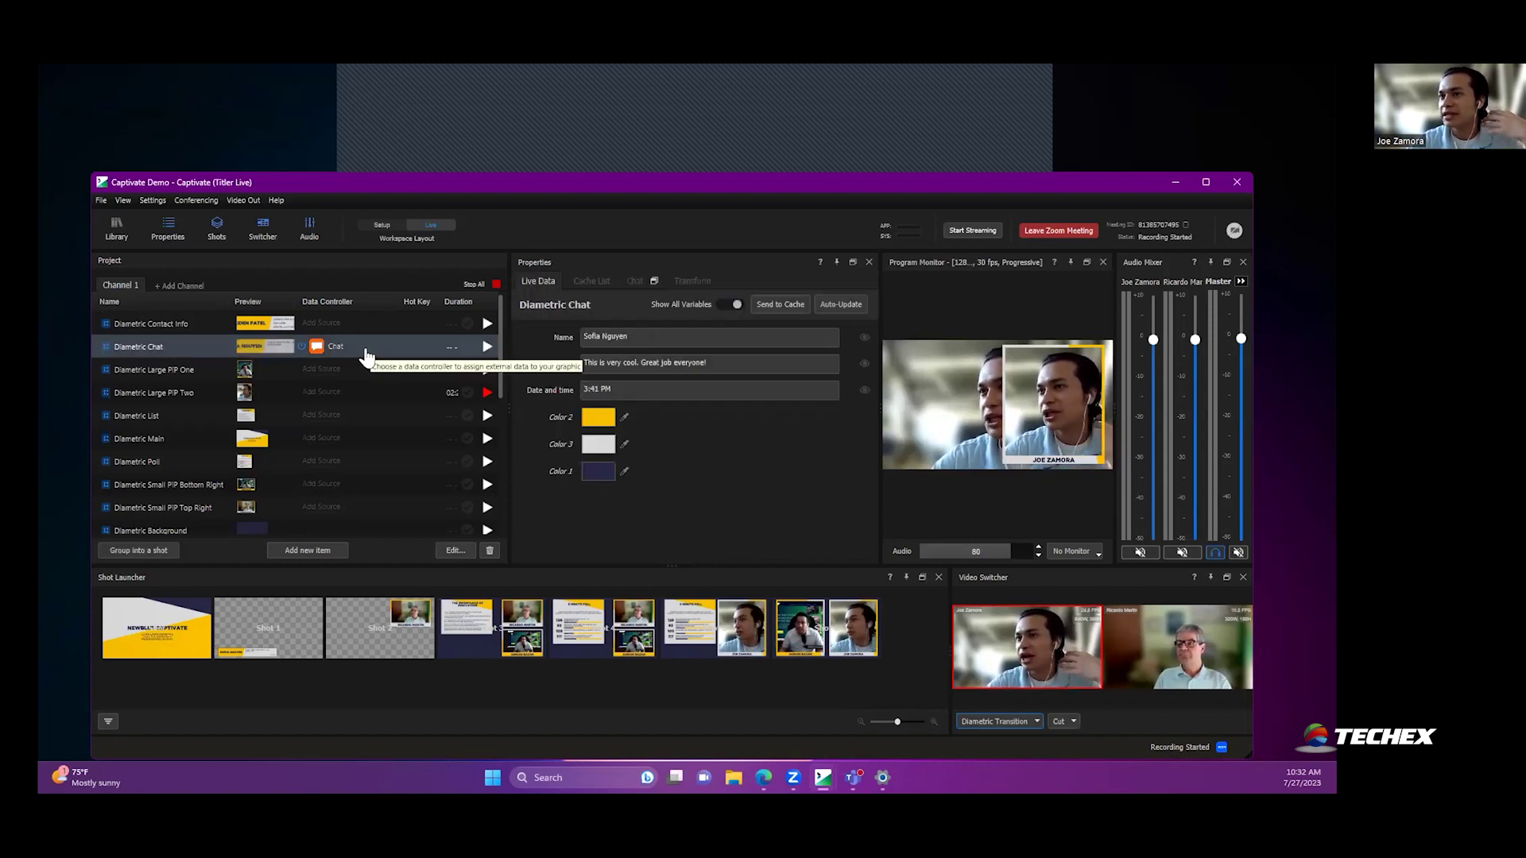
{"action": "left_click", "coordinate": [634, 282]}
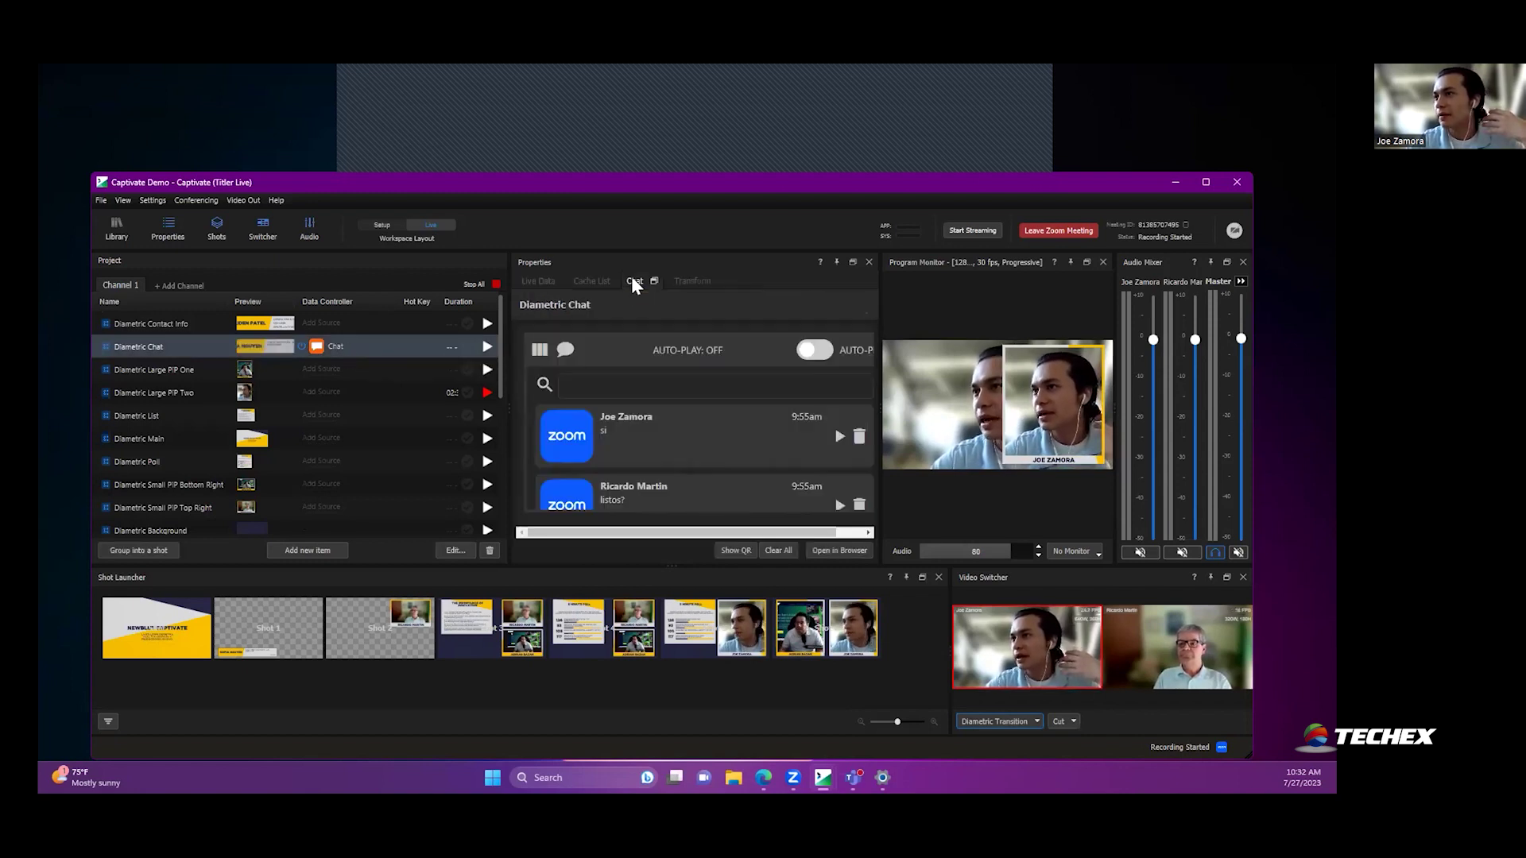
{"action": "scroll", "coordinate": [668, 423], "scroll_direction": "down", "scroll_amount": 2}
{"action": "scroll", "coordinate": [668, 423], "scroll_direction": "up", "scroll_amount": 2}
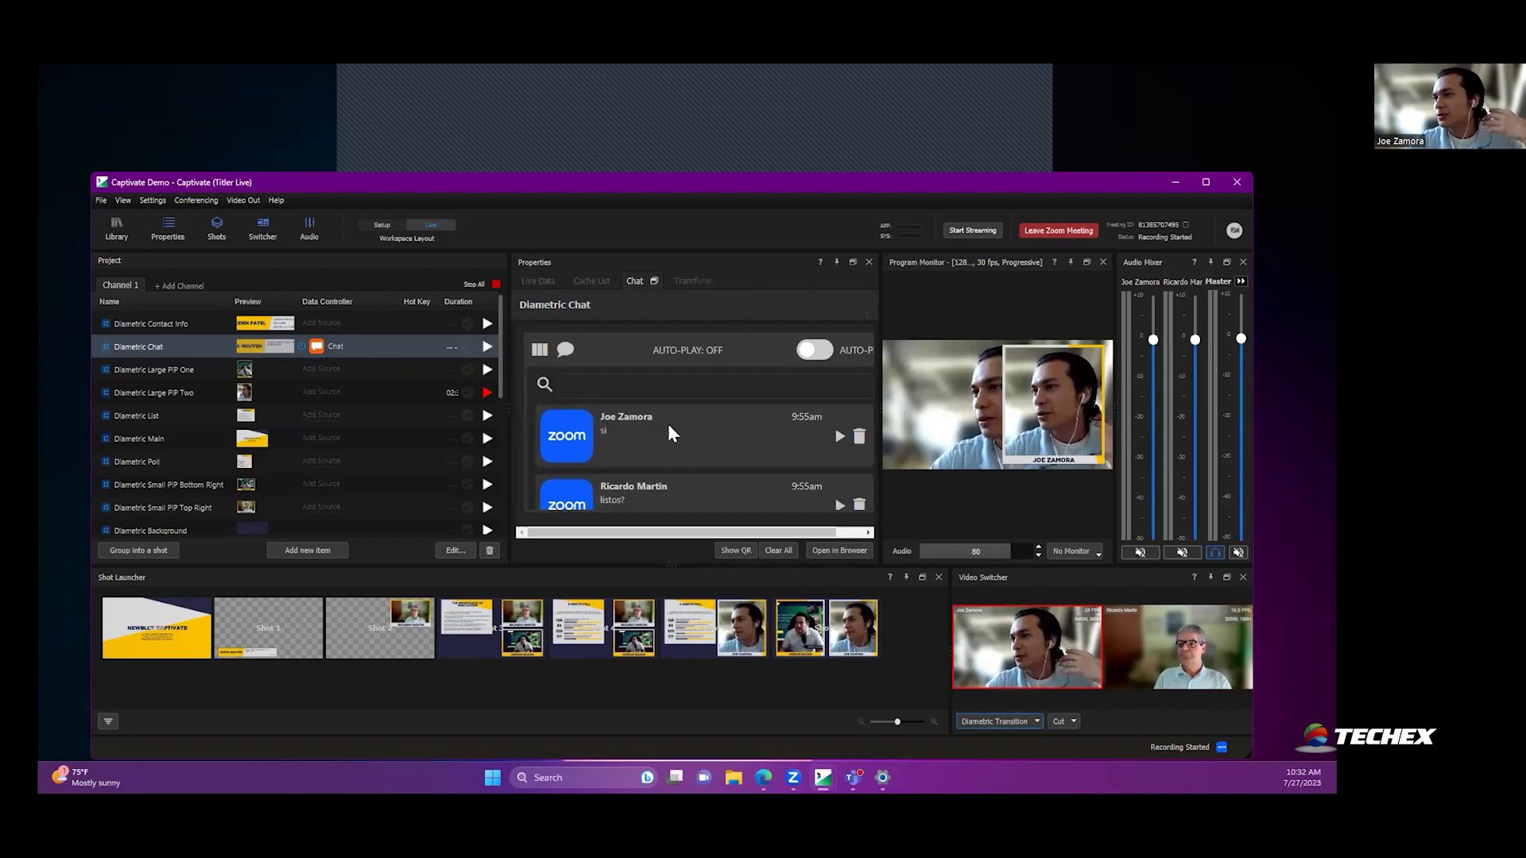
{"action": "left_click_drag", "start_coordinate": [880, 397], "coordinate": [969, 398]}
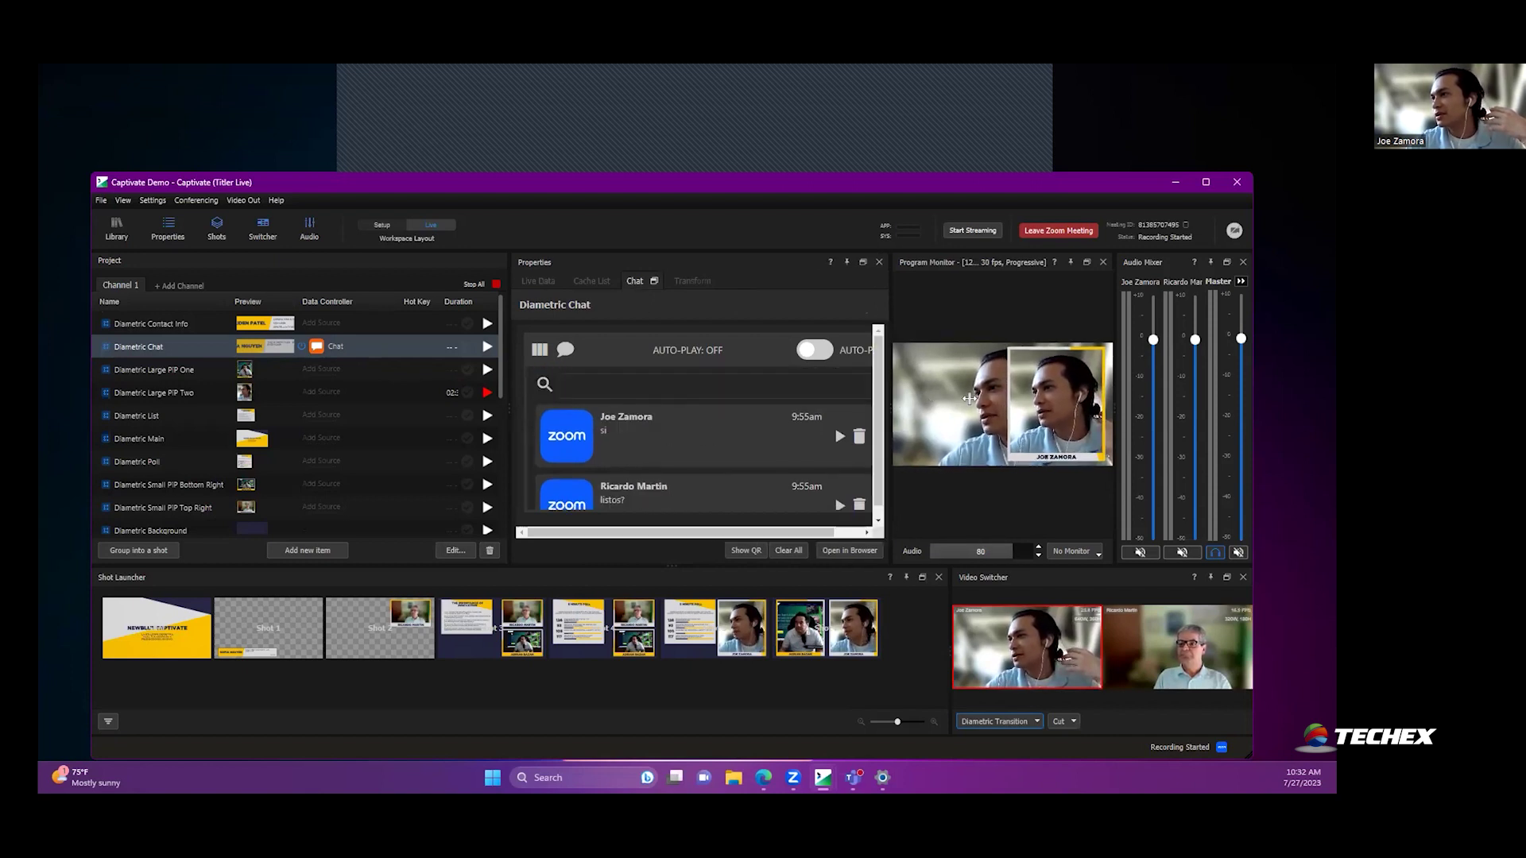
{"action": "left_click_drag", "start_coordinate": [512, 409], "coordinate": [312, 413]}
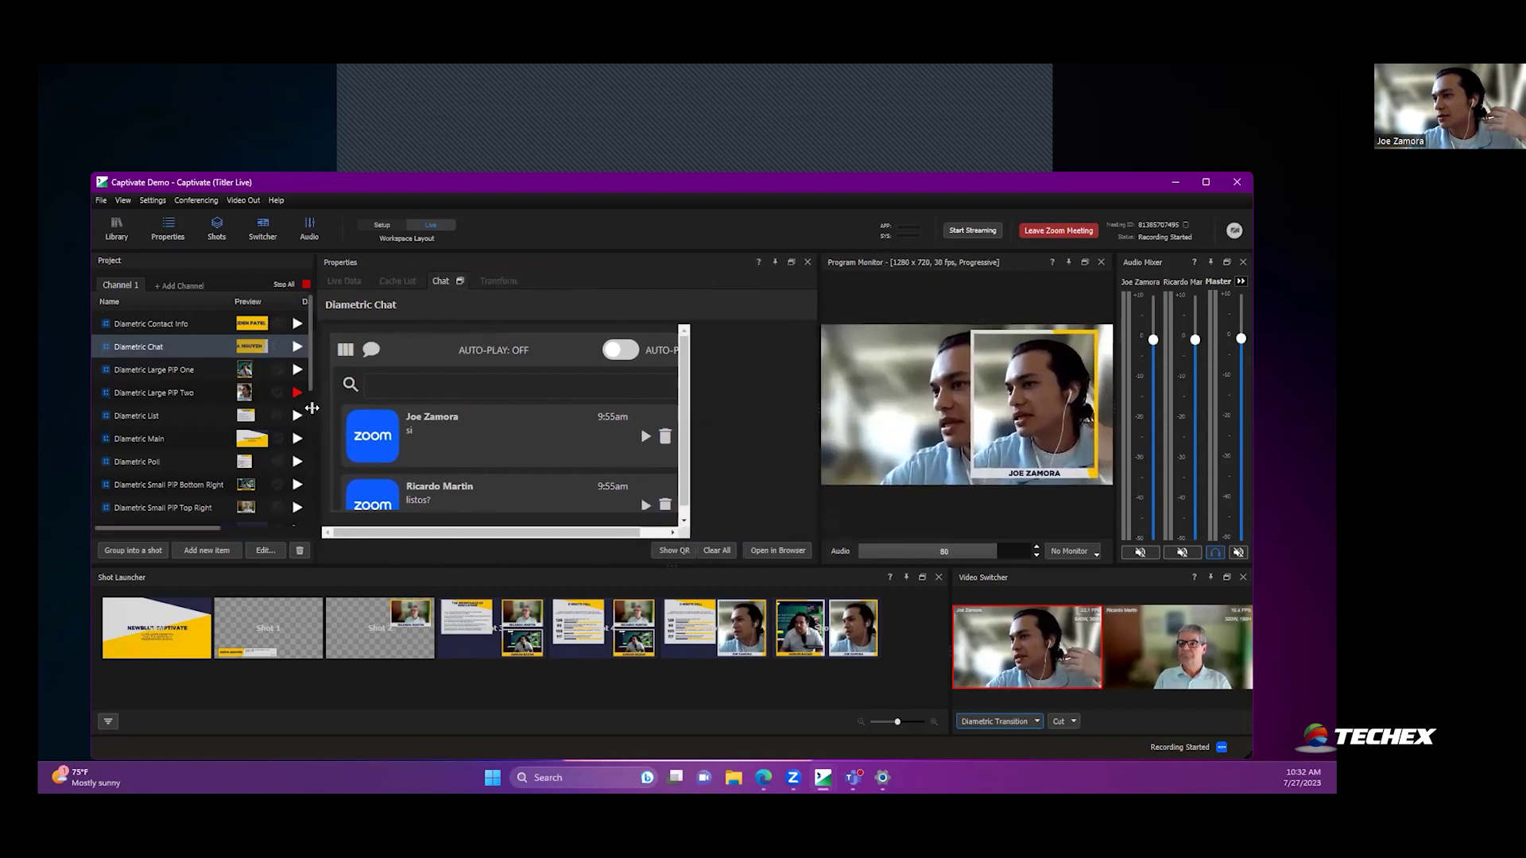
Step: Play the short 9:55am "Hola" greeting from the chat list through Diametric Chat and enlarge the program monitor
{"action": "scroll", "coordinate": [486, 448], "scroll_direction": "down", "scroll_amount": 3}
{"action": "scroll", "coordinate": [492, 446], "scroll_direction": "down", "scroll_amount": 4}
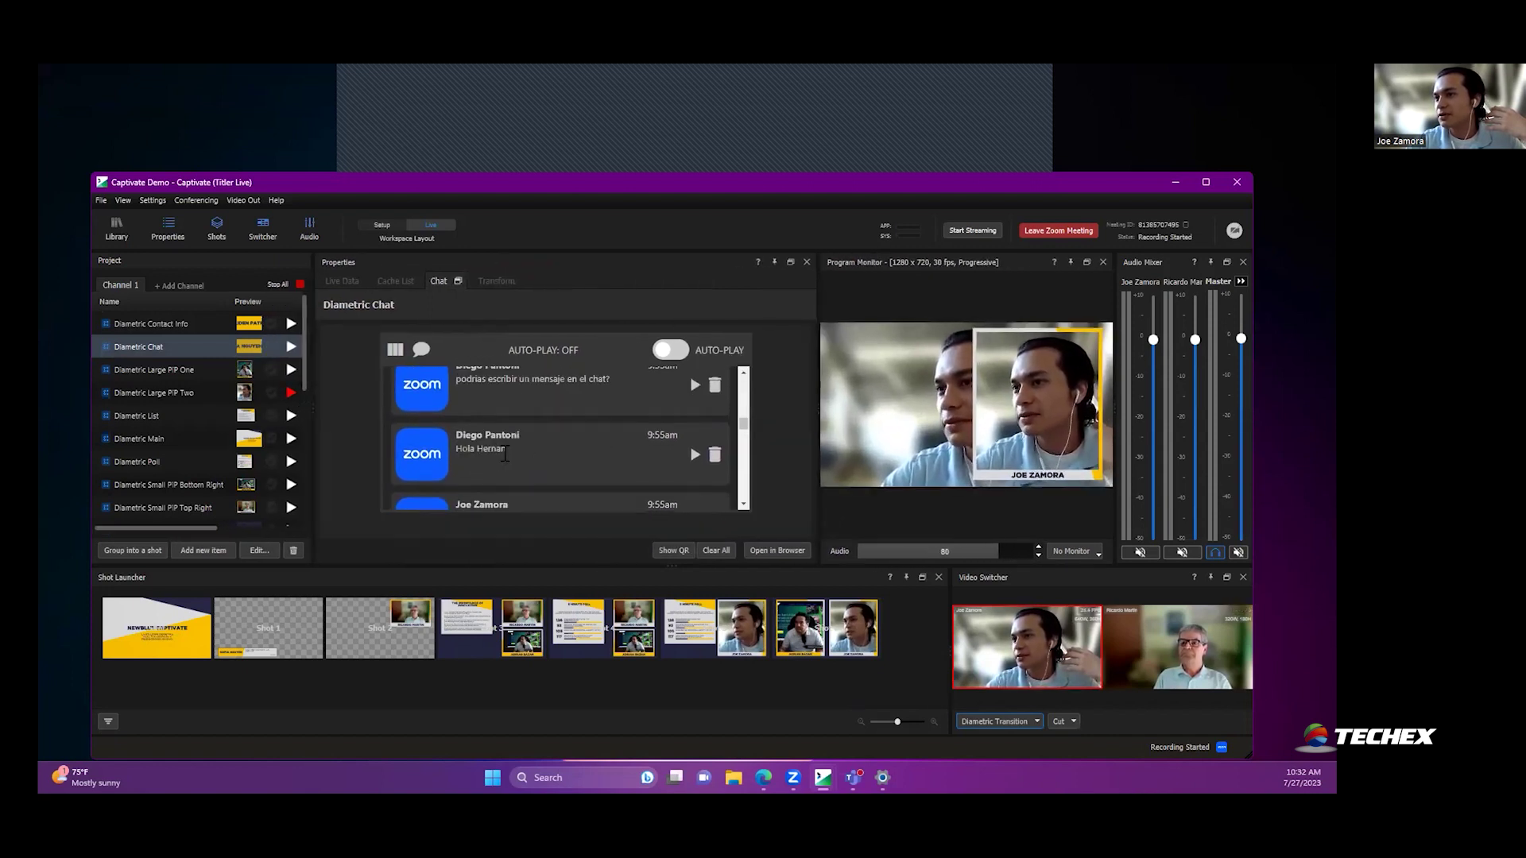
{"action": "scroll", "coordinate": [507, 453], "scroll_direction": "down", "scroll_amount": 1}
{"action": "scroll", "coordinate": [517, 457], "scroll_direction": "up", "scroll_amount": 1}
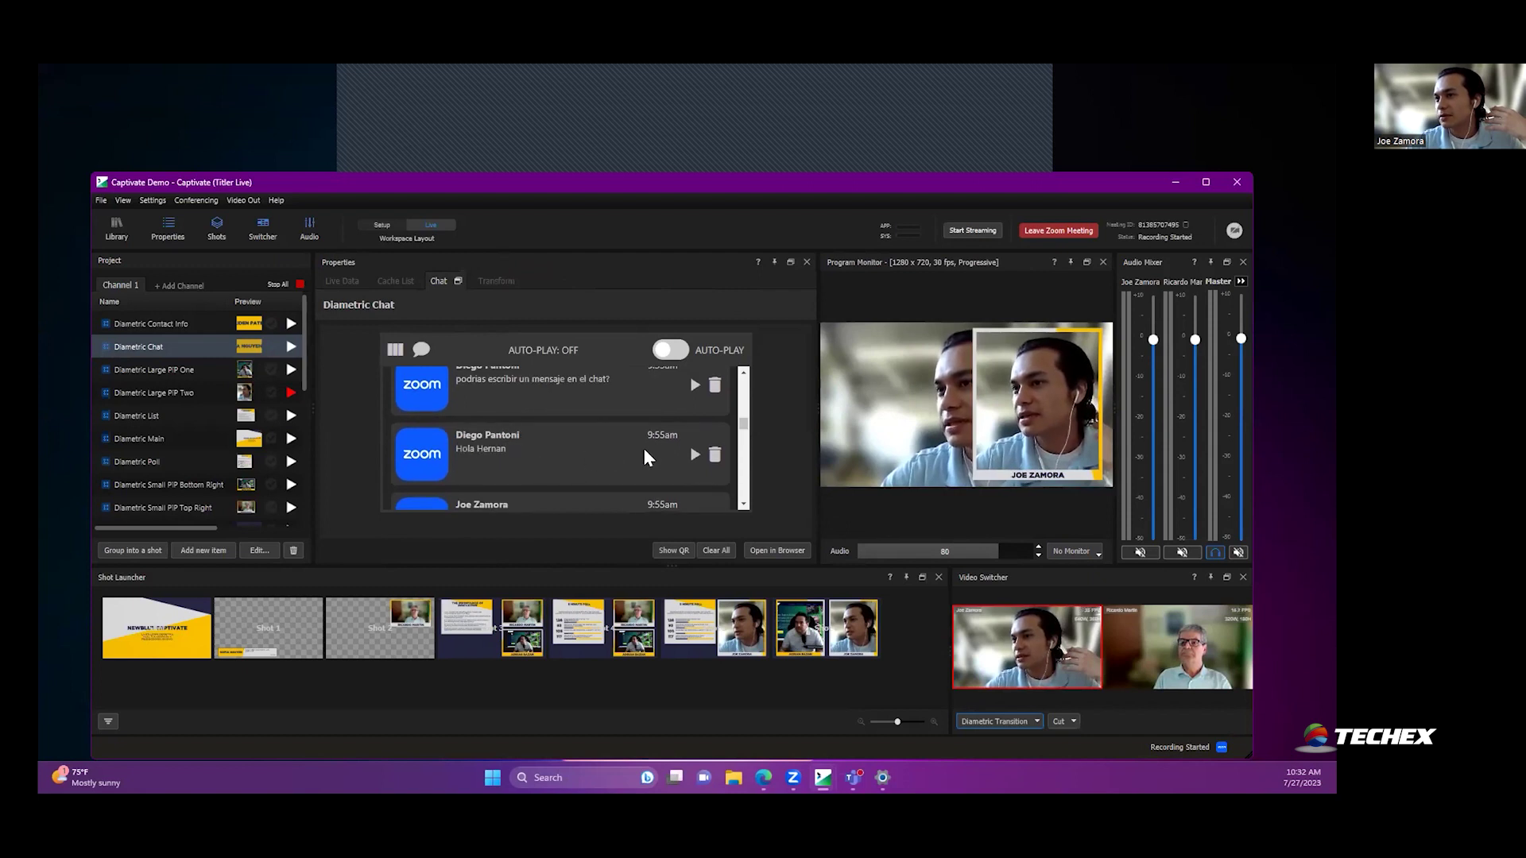
{"action": "left_click", "coordinate": [694, 454]}
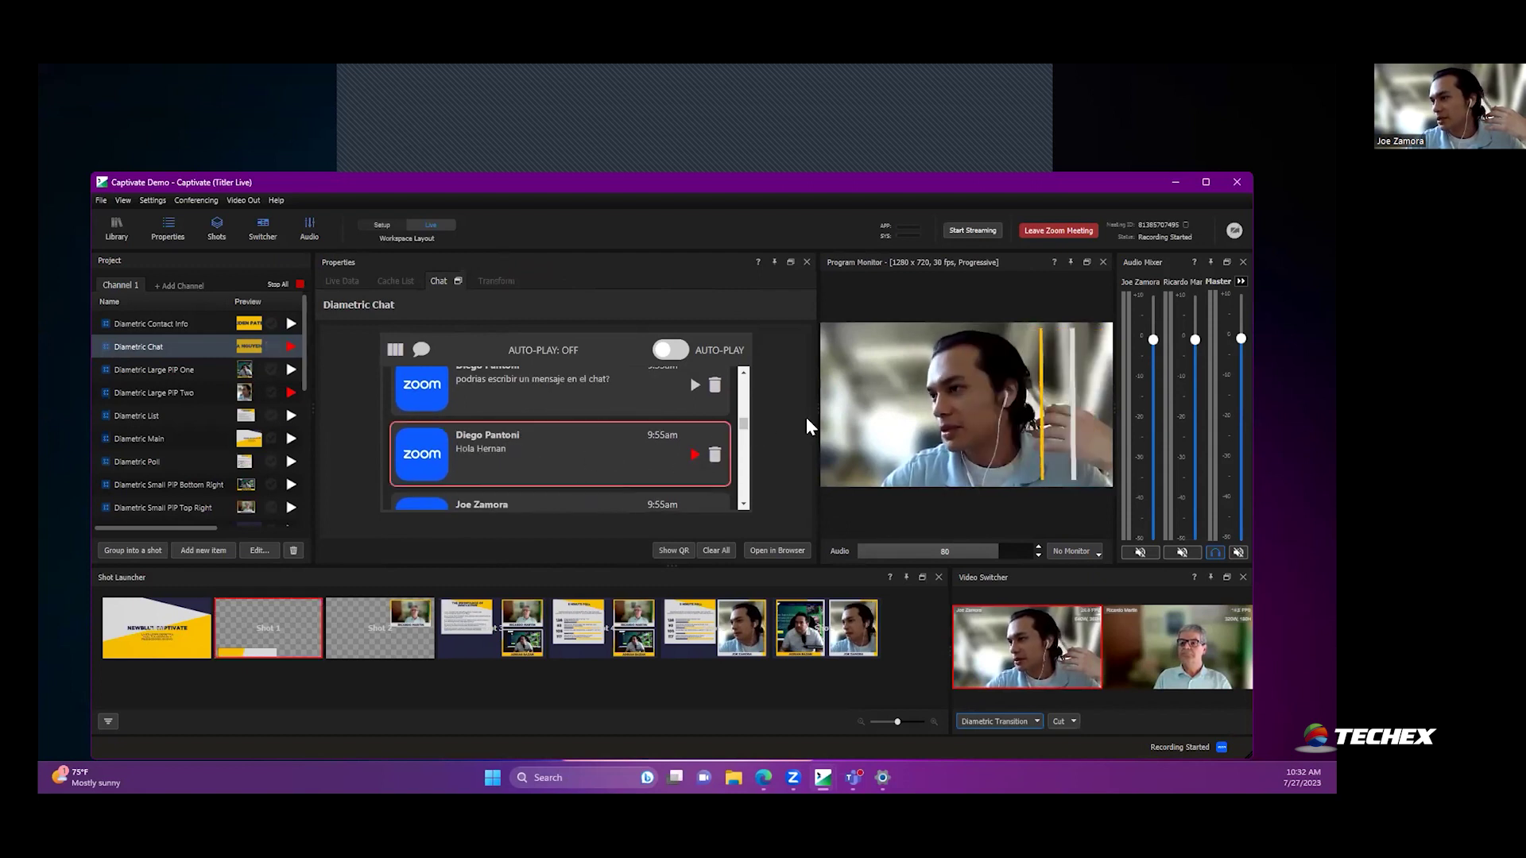
{"action": "left_click_drag", "start_coordinate": [816, 422], "coordinate": [591, 423]}
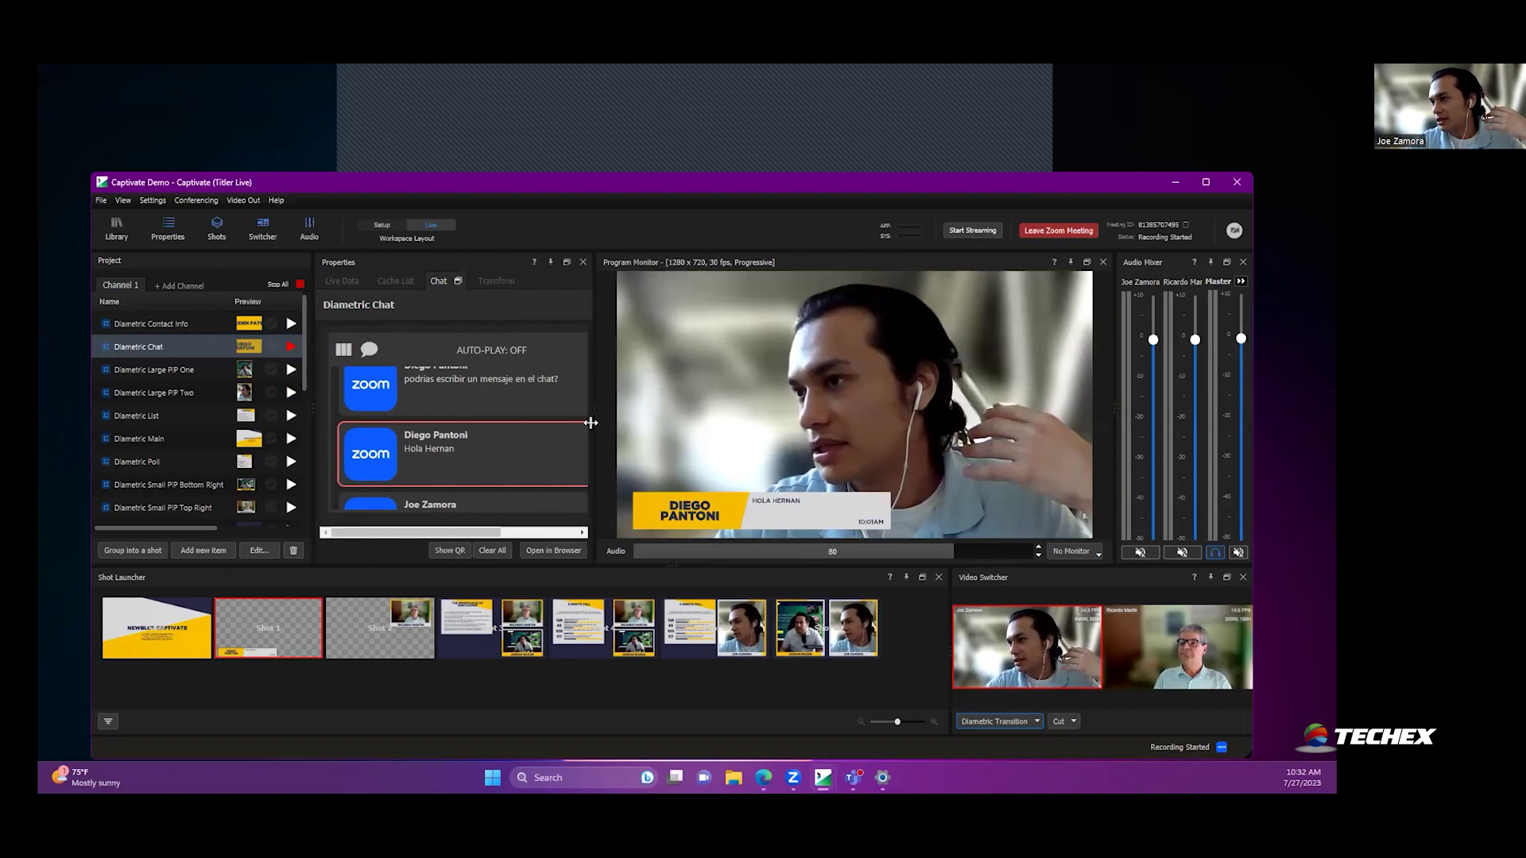
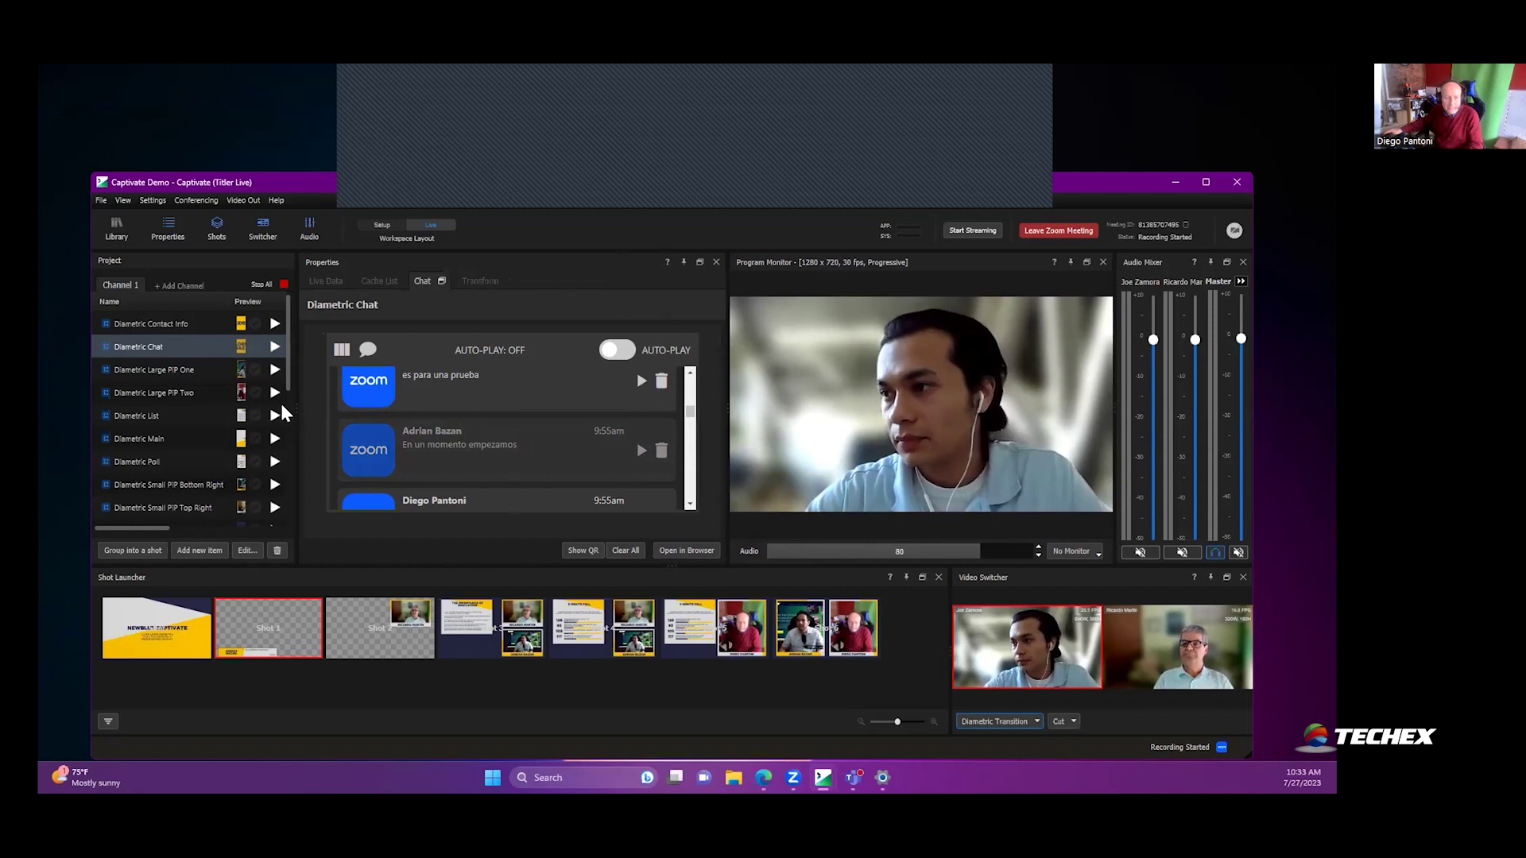
Step: Launch the shot pairing the 5 Minute Poll with the large picture-in-picture, and open the chat remote control in the local browser
{"action": "left_click", "coordinate": [747, 632]}
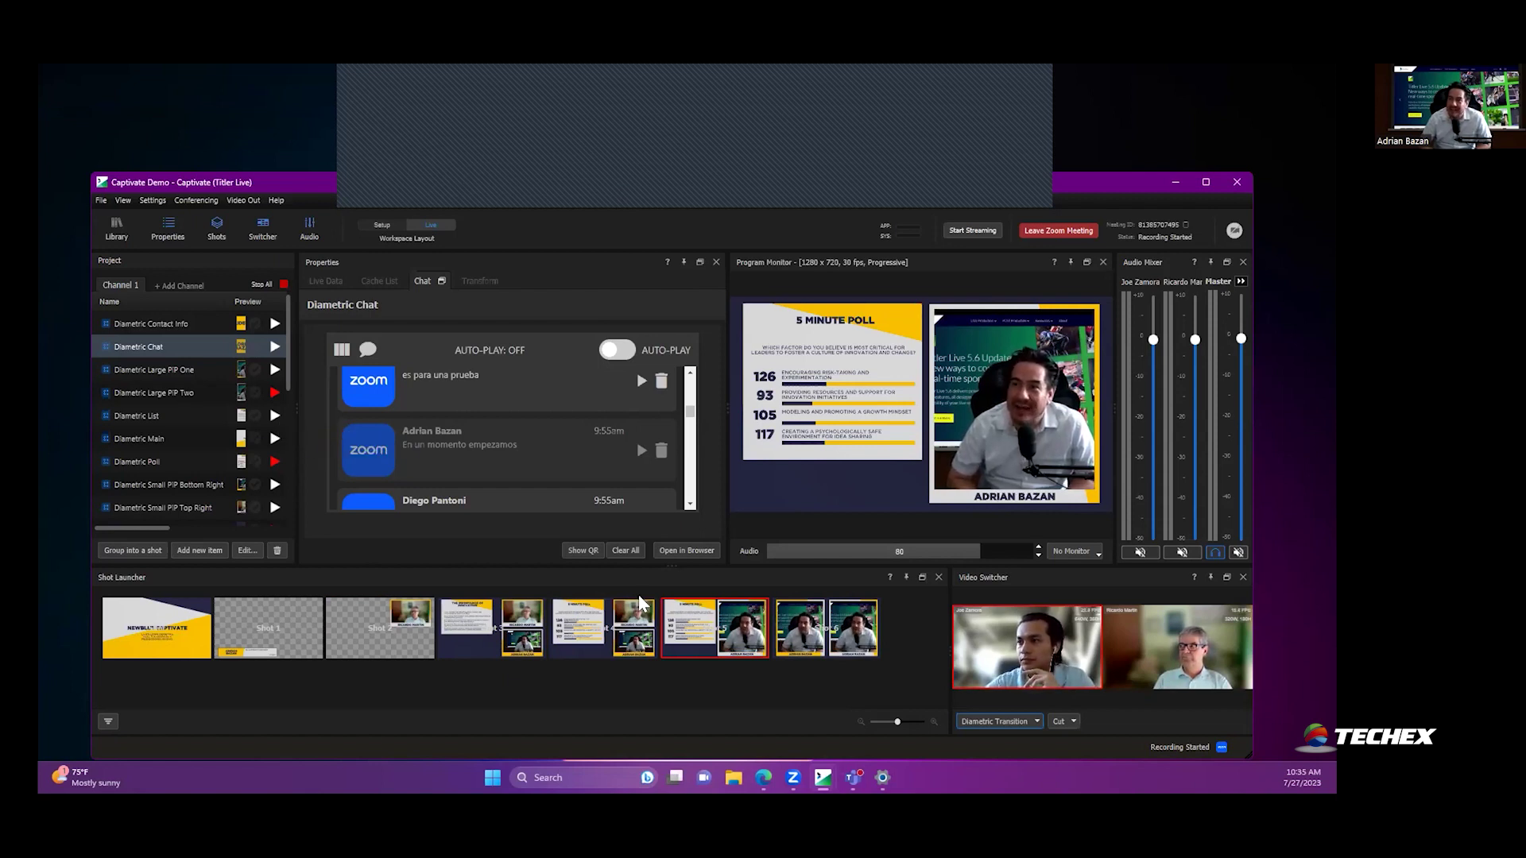
{"action": "left_click", "coordinate": [691, 554]}
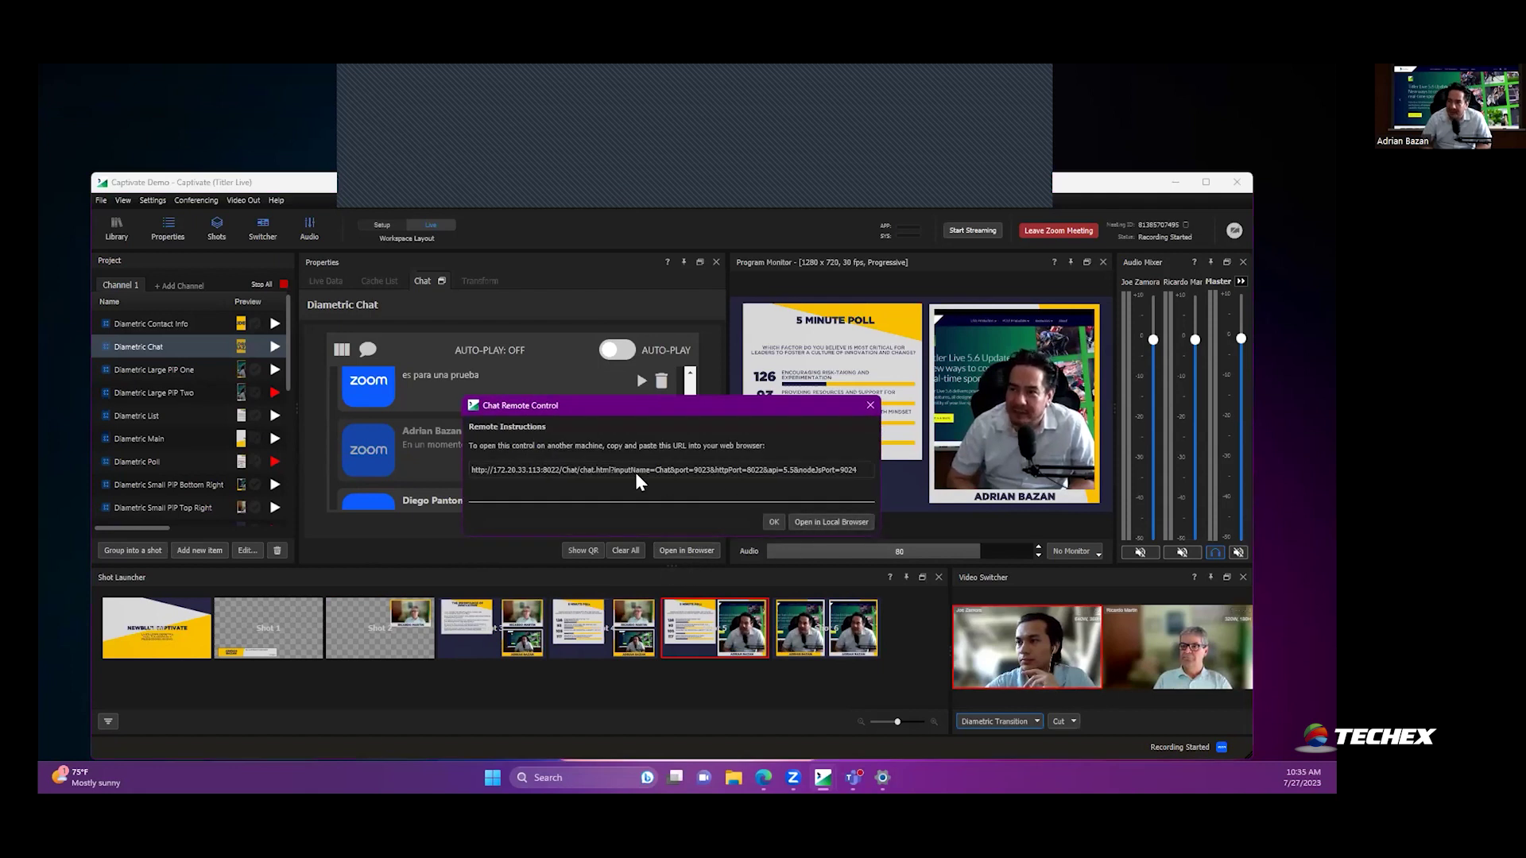
{"action": "left_click", "coordinate": [829, 521]}
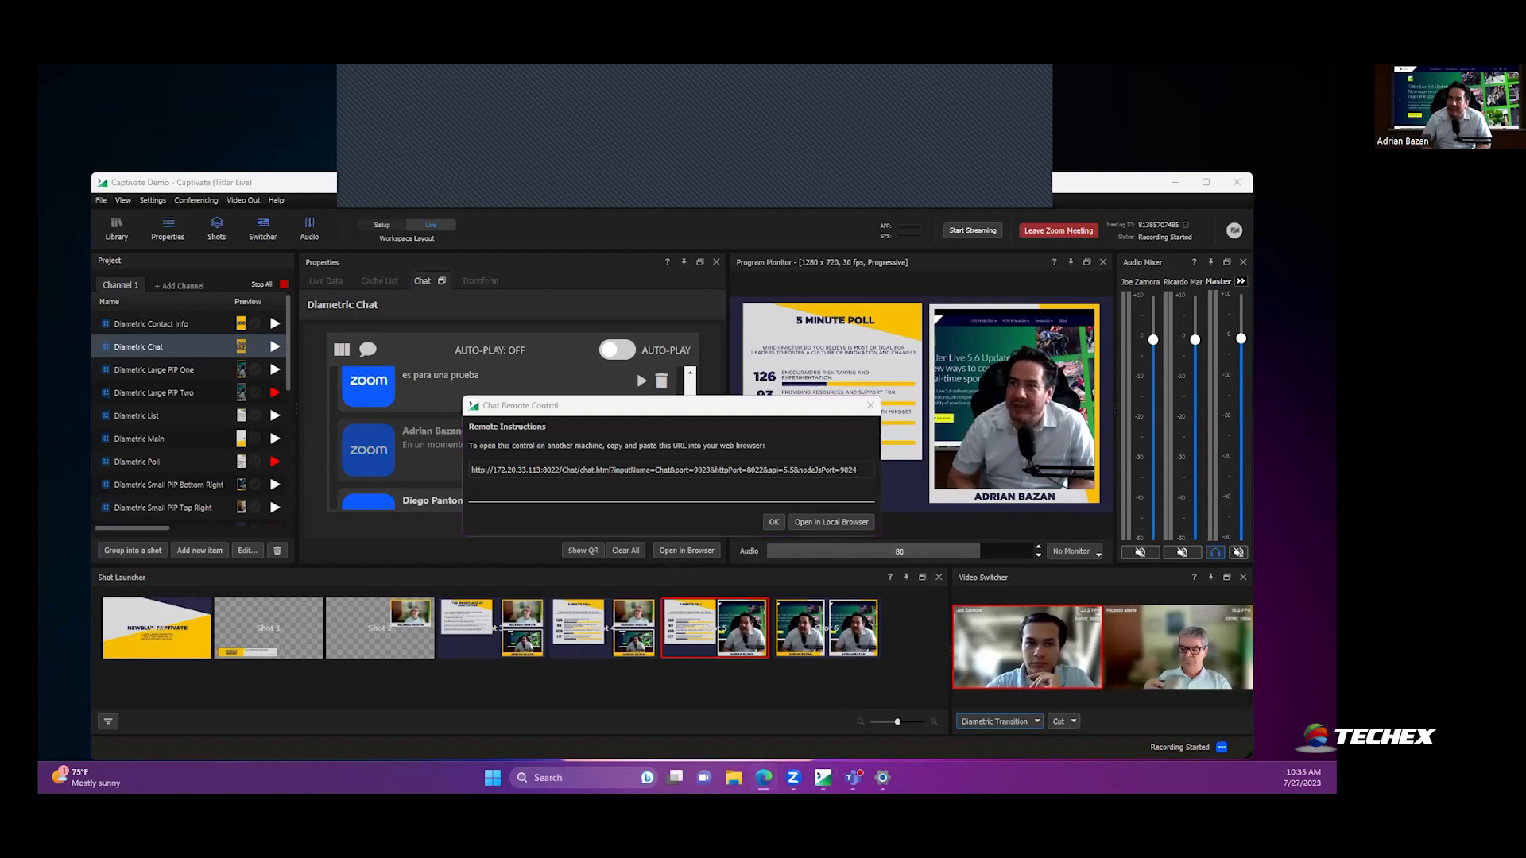
Step: Play the 10:00am webinar welcome message from the chat list in the browser
{"action": "scroll", "coordinate": [631, 443], "scroll_direction": "down", "scroll_amount": 10}
{"action": "scroll", "coordinate": [631, 443], "scroll_direction": "down", "scroll_amount": 4}
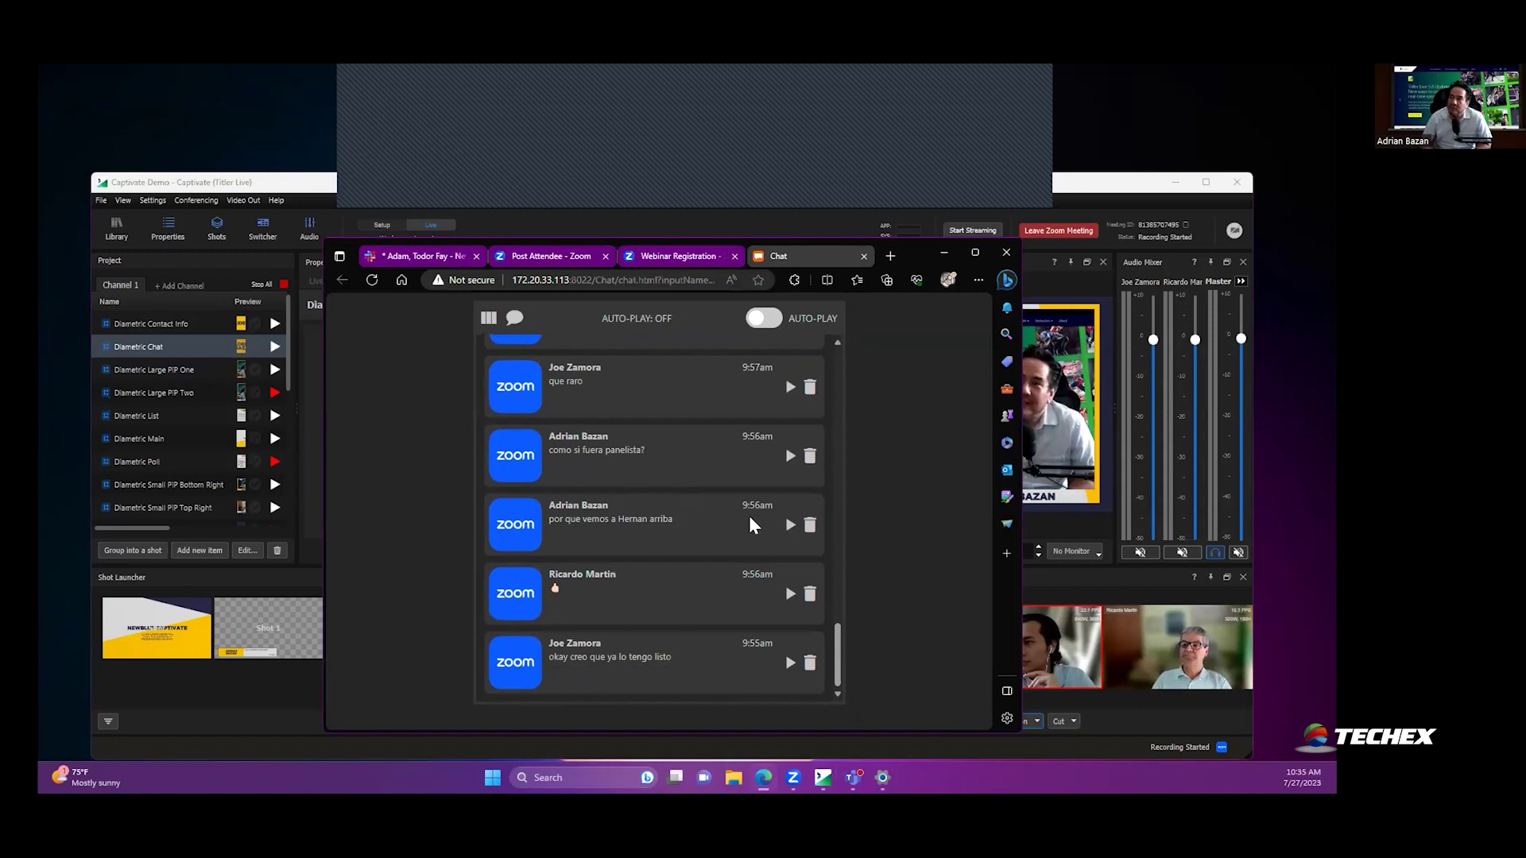
{"action": "scroll", "coordinate": [681, 518], "scroll_direction": "up", "scroll_amount": 2}
{"action": "scroll", "coordinate": [681, 519], "scroll_direction": "up", "scroll_amount": 3}
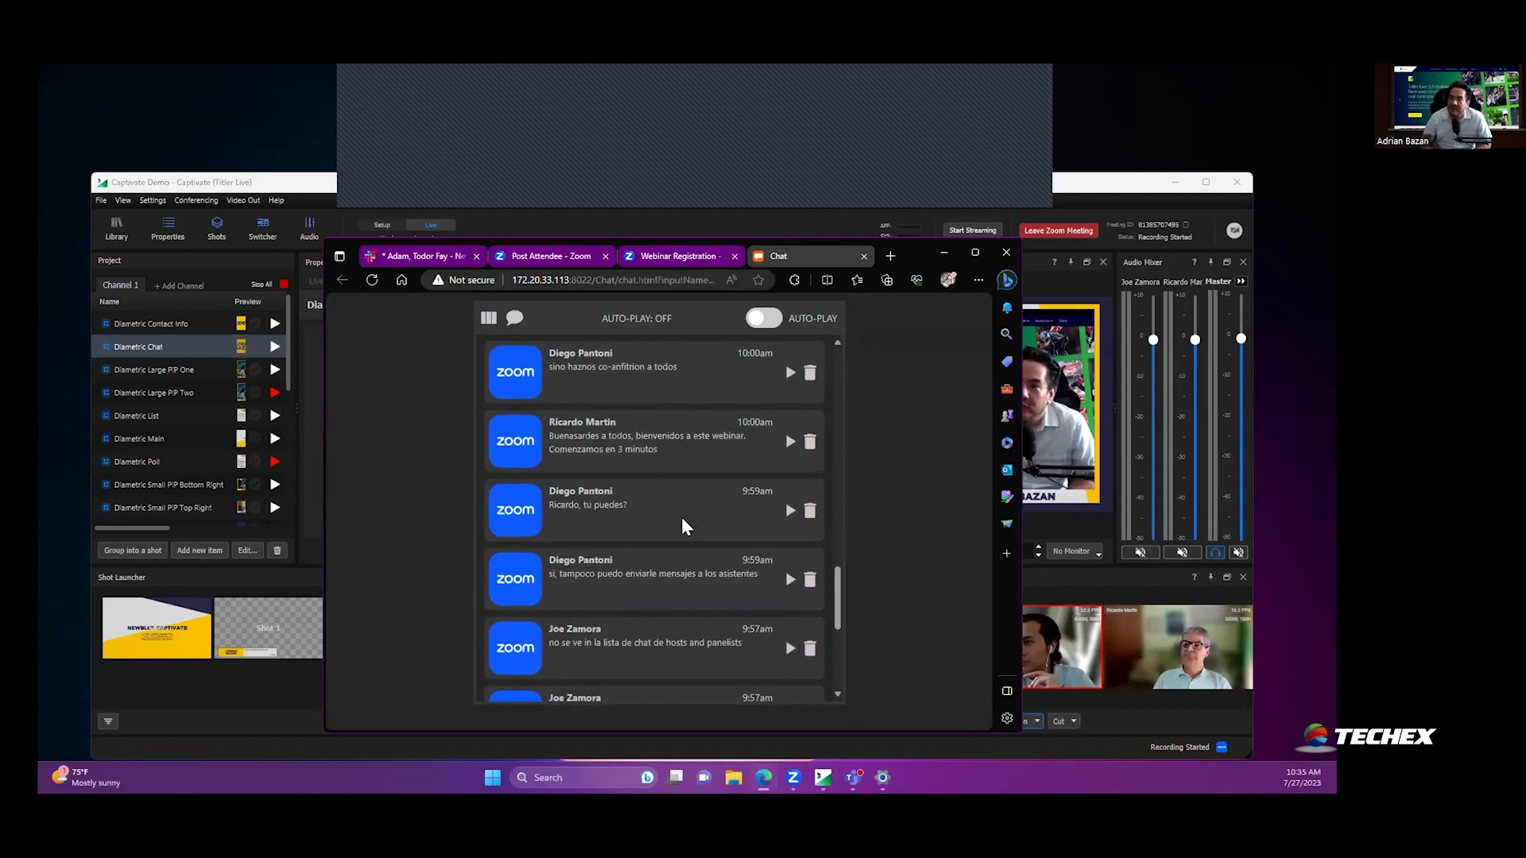
{"action": "left_click", "coordinate": [791, 497]}
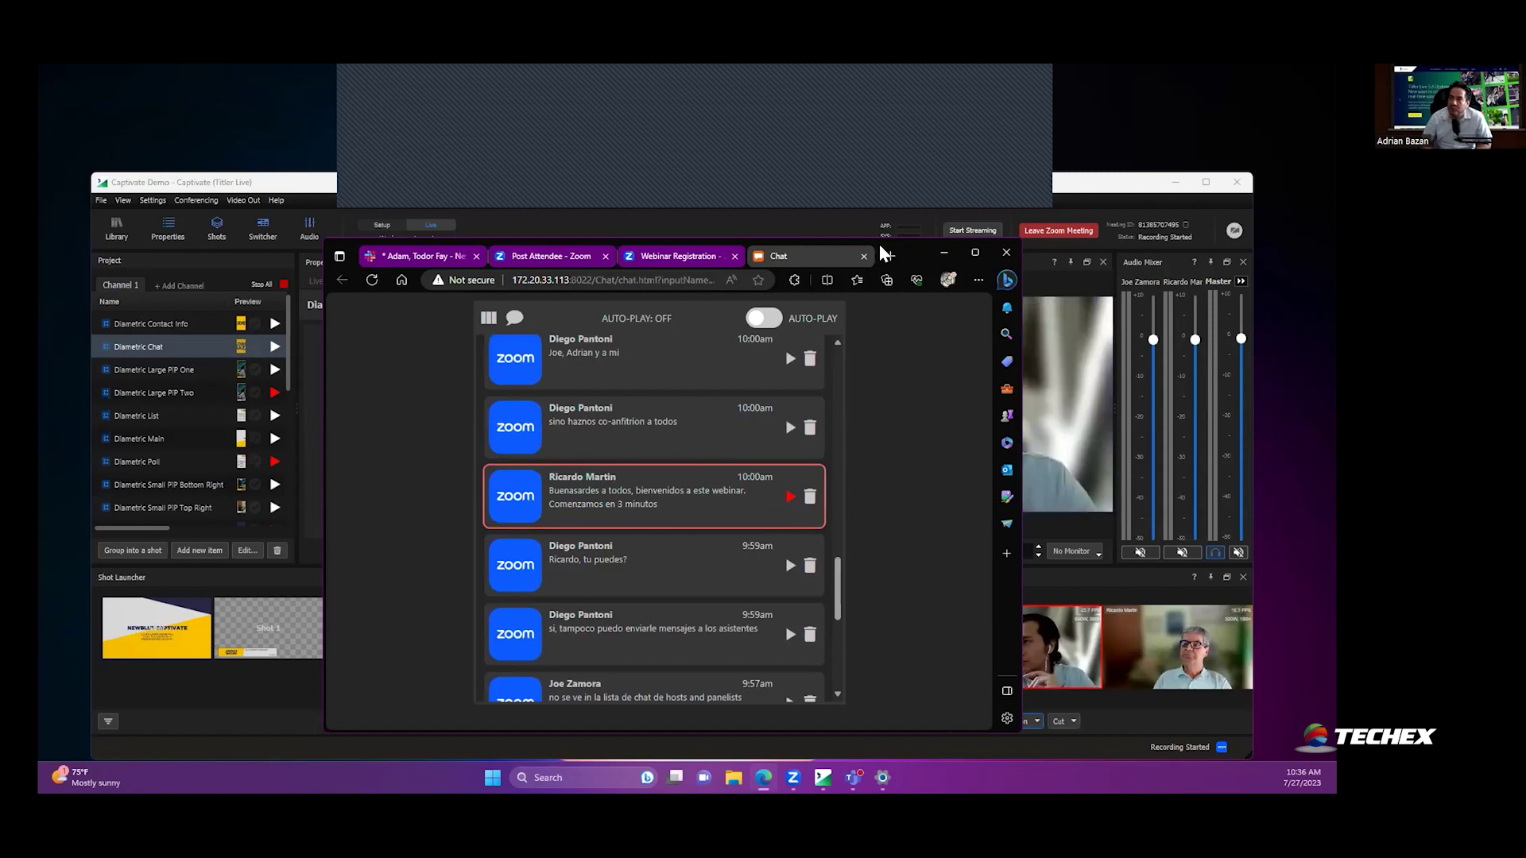
Step: Move the browser window aside to uncover Captivate and dismiss the Chat Remote Control instructions
{"action": "left_click_drag", "start_coordinate": [880, 253], "coordinate": [118, 339]}
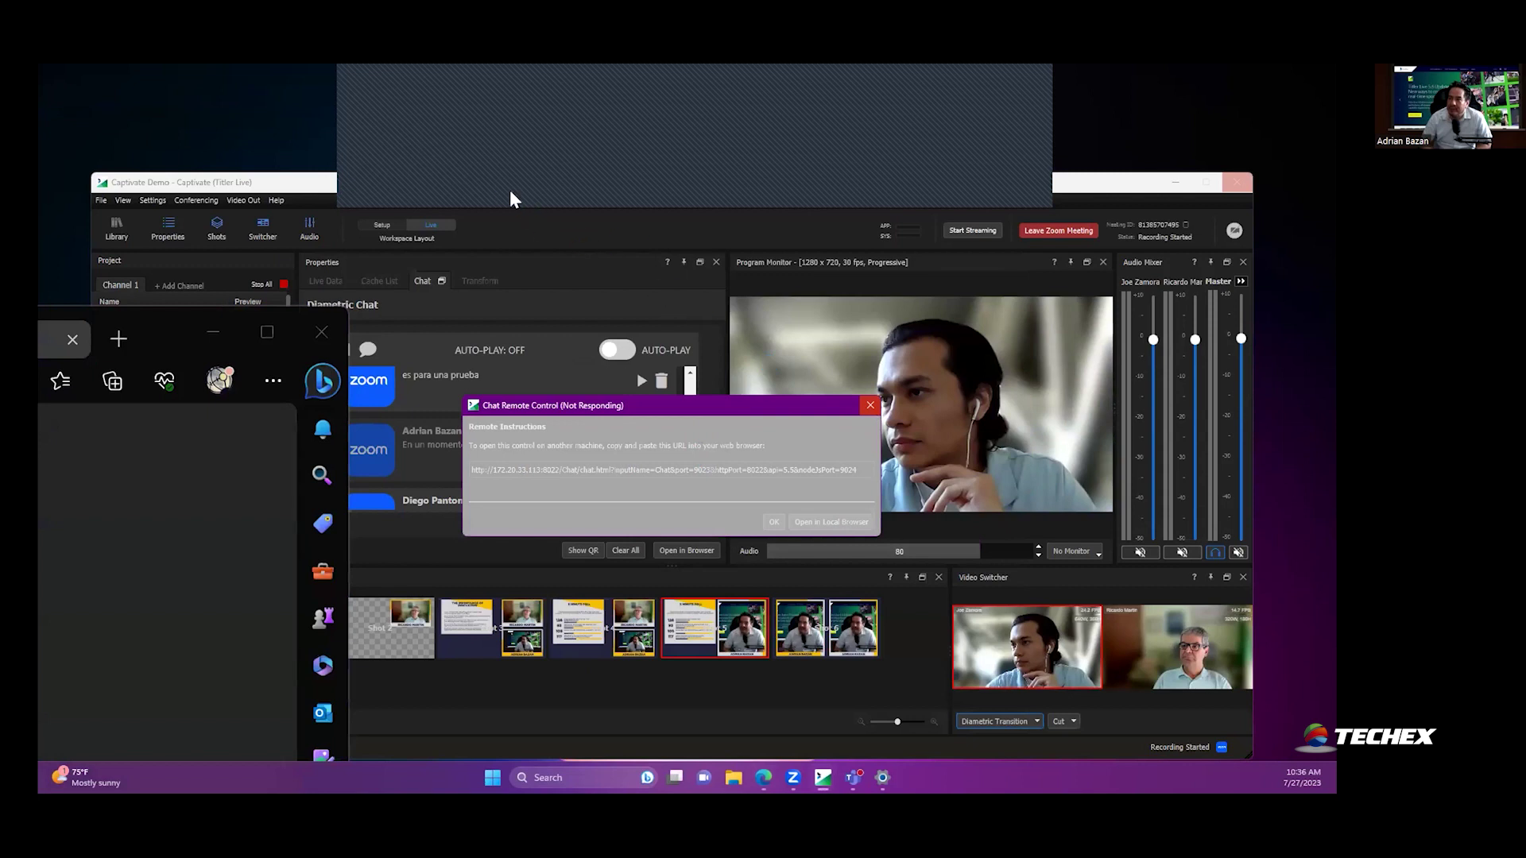
{"action": "left_click", "coordinate": [540, 255]}
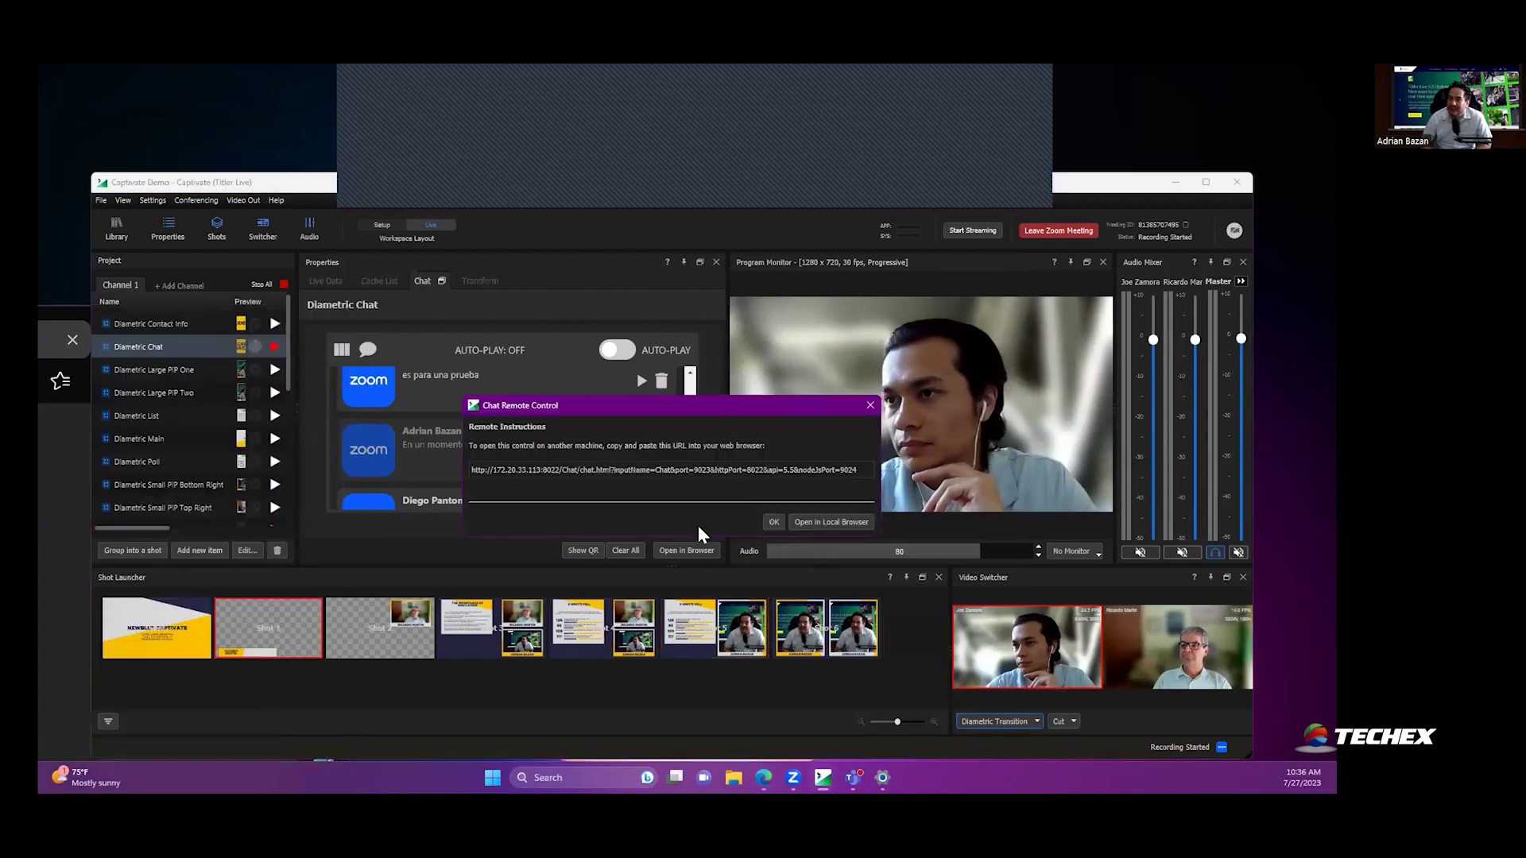
{"action": "left_click", "coordinate": [771, 522]}
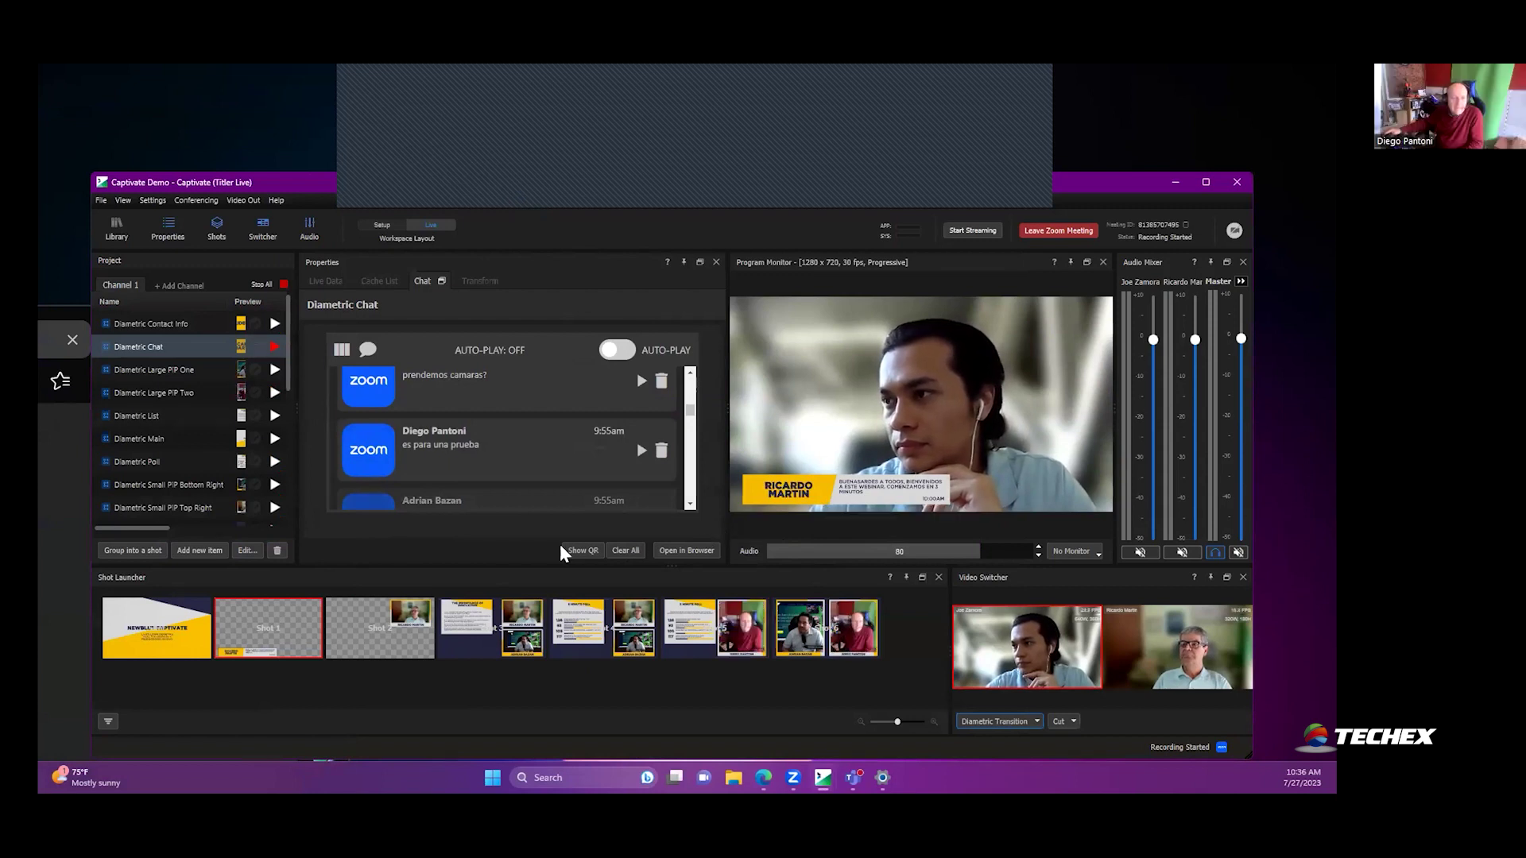
Step: Play the first chat message, the one asking about the presenter sharing a presentation, and browse through the rest of the message list
{"action": "scroll", "coordinate": [497, 455], "scroll_direction": "up", "scroll_amount": 3}
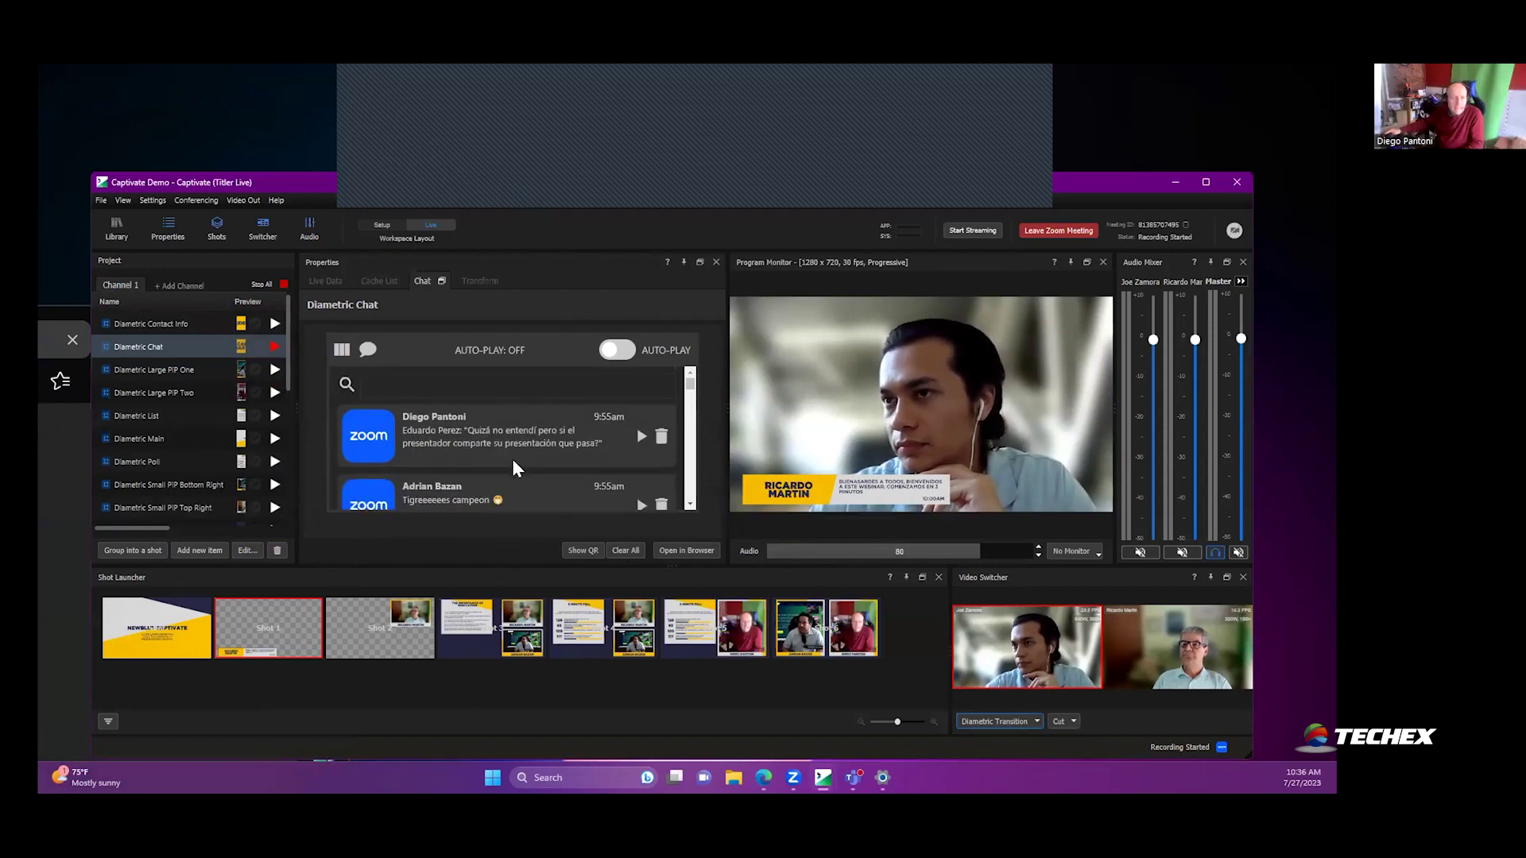
{"action": "left_click", "coordinate": [641, 437]}
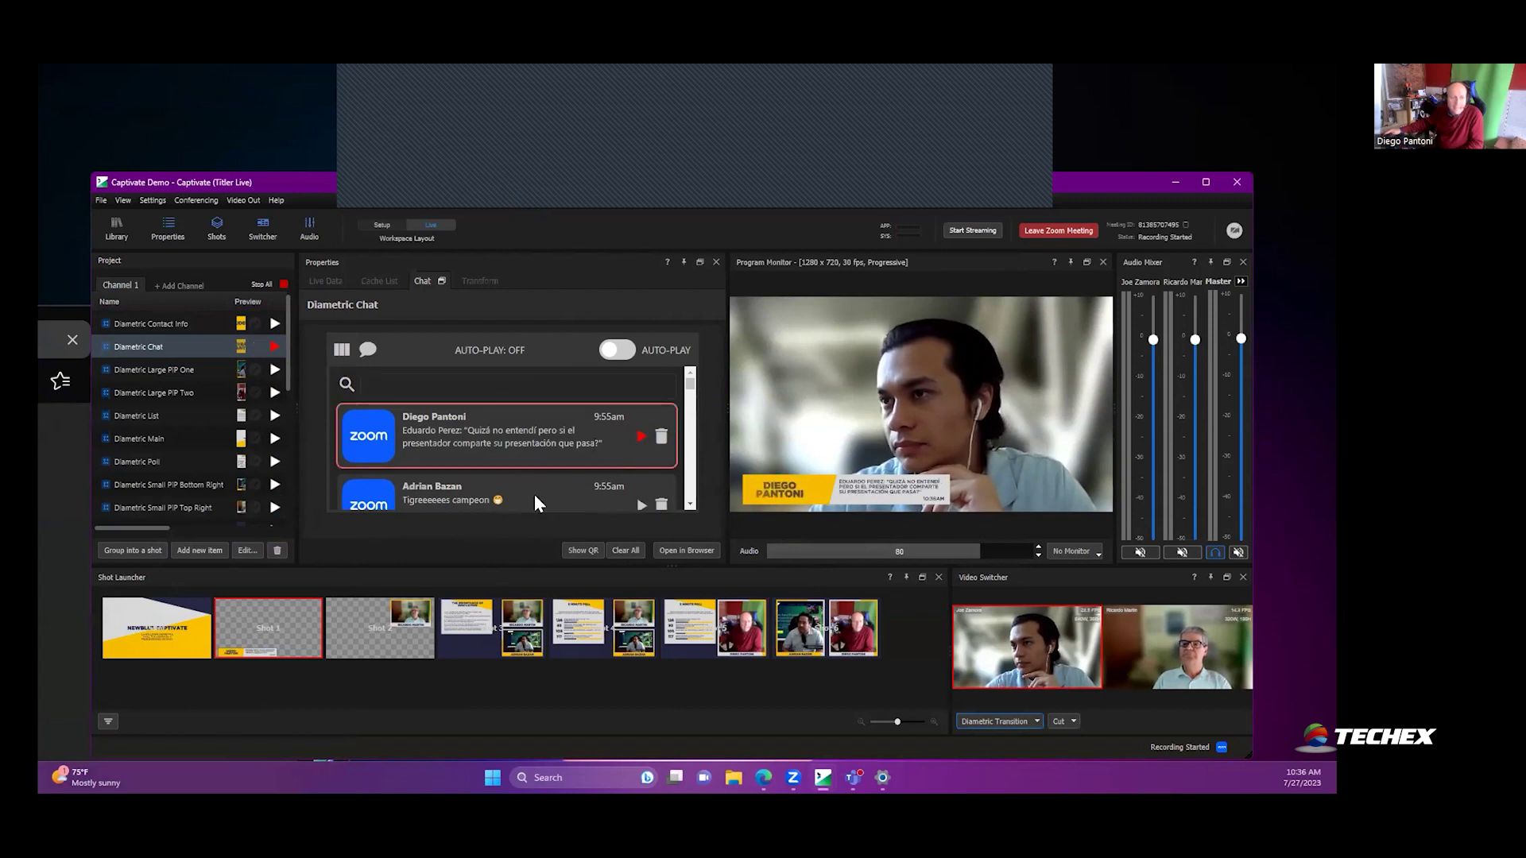
{"action": "scroll", "coordinate": [550, 455], "scroll_direction": "down", "scroll_amount": 5}
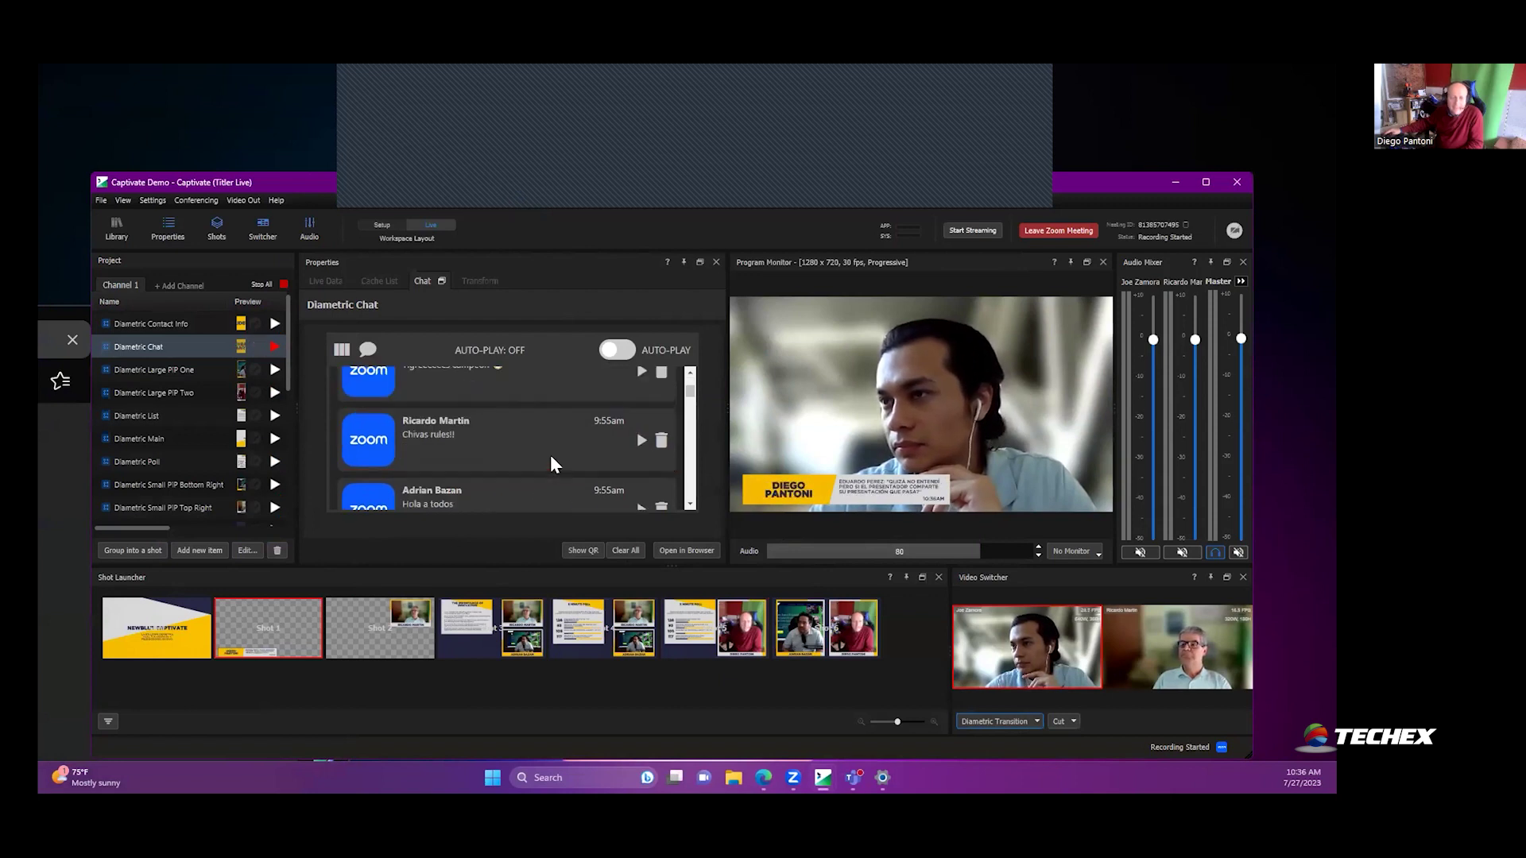
{"action": "scroll", "coordinate": [600, 447], "scroll_direction": "down", "scroll_amount": 2}
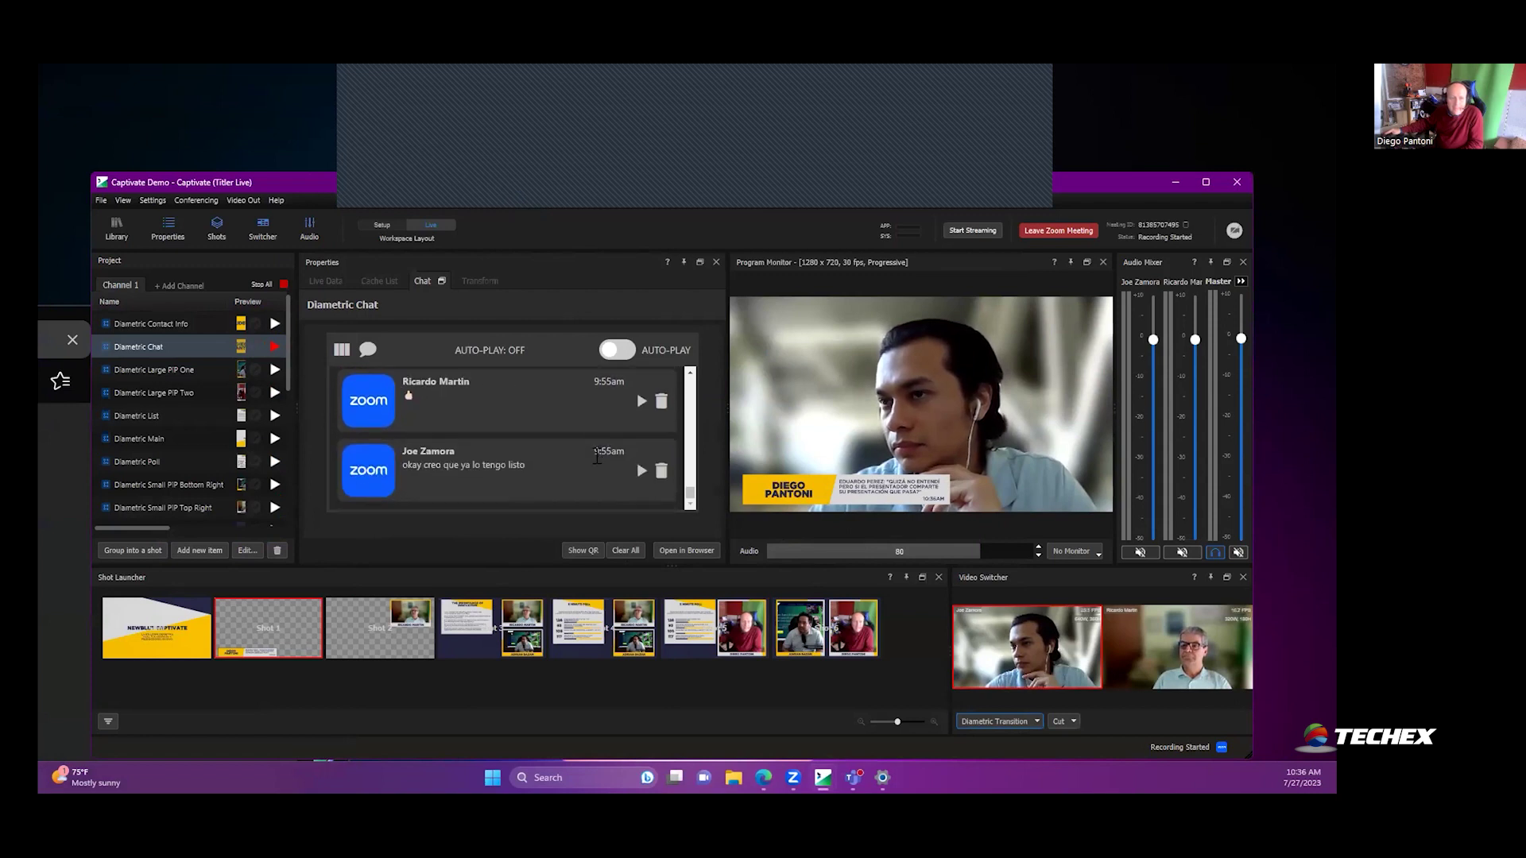
{"action": "scroll", "coordinate": [556, 449], "scroll_direction": "up", "scroll_amount": 8}
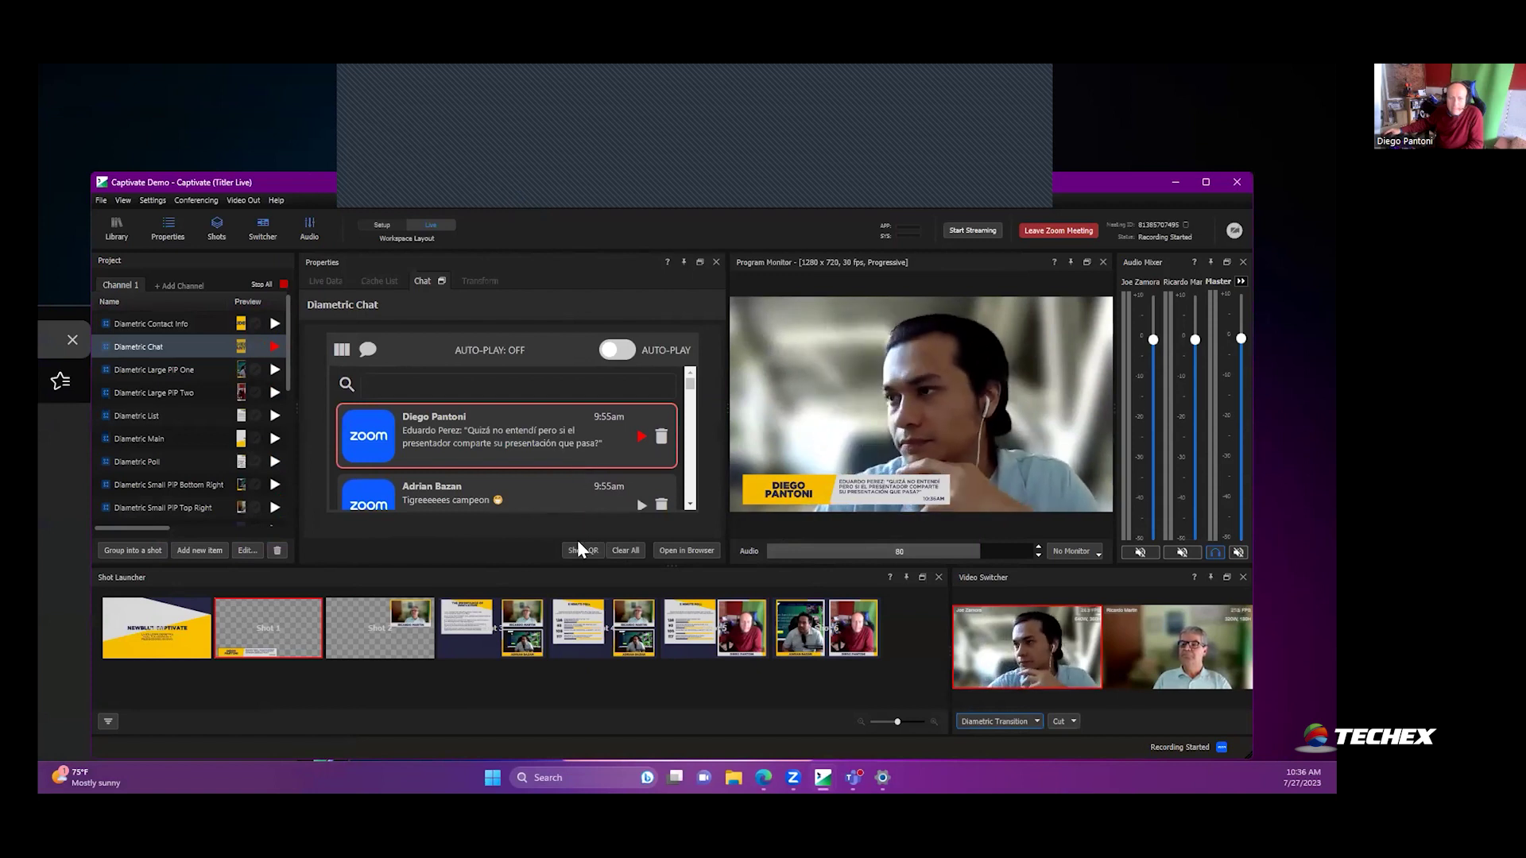
Step: Enlarge the program monitor view and review the available output monitor options such as NDI, HDMI, OBS and Virtual Webcam
{"action": "left_click_drag", "start_coordinate": [725, 405], "coordinate": [494, 406]}
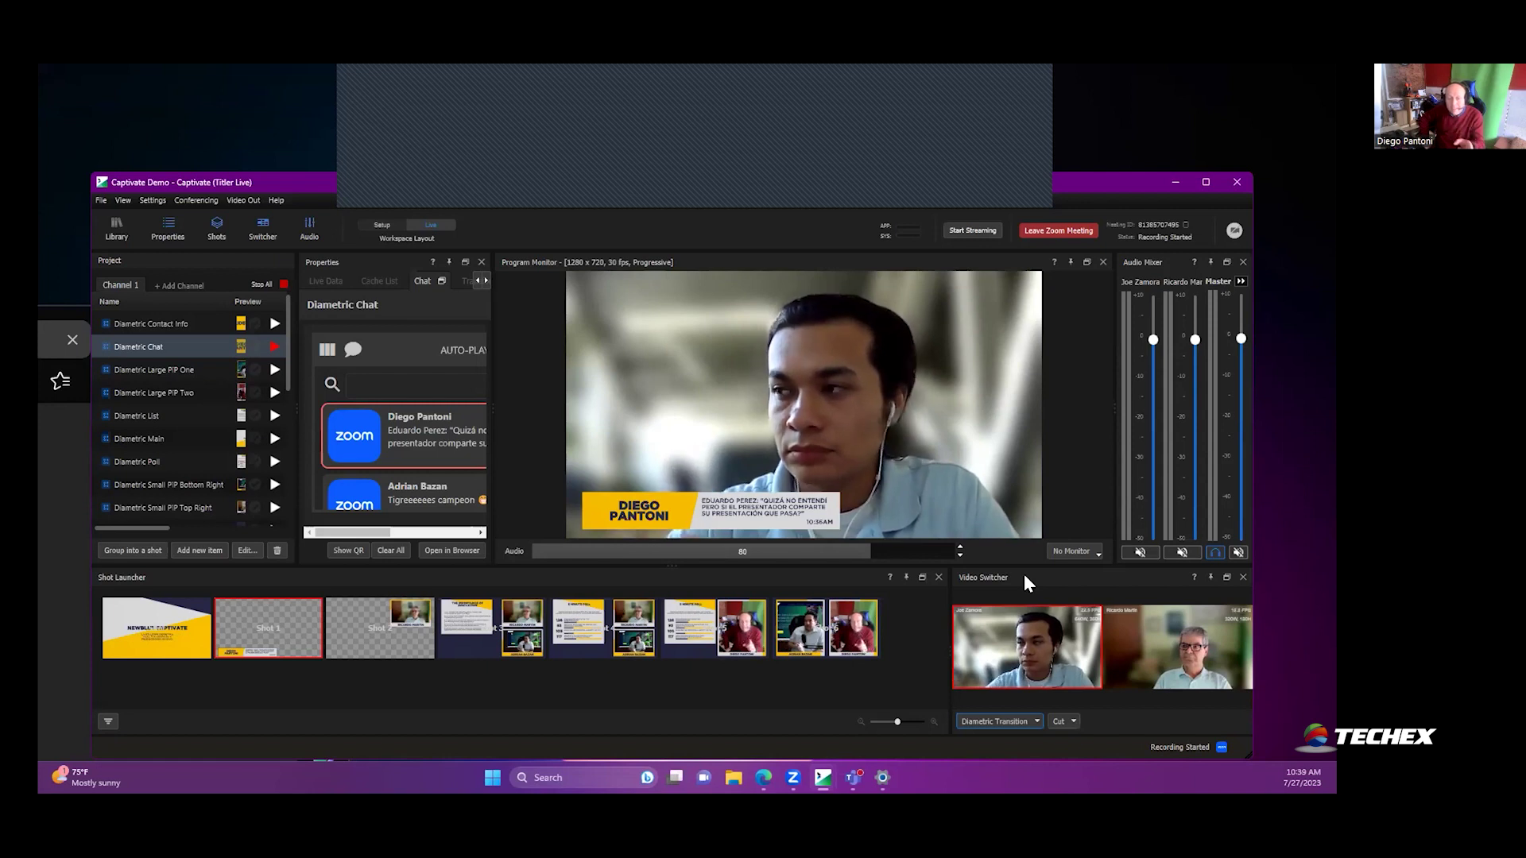
{"action": "left_click", "coordinate": [1074, 550]}
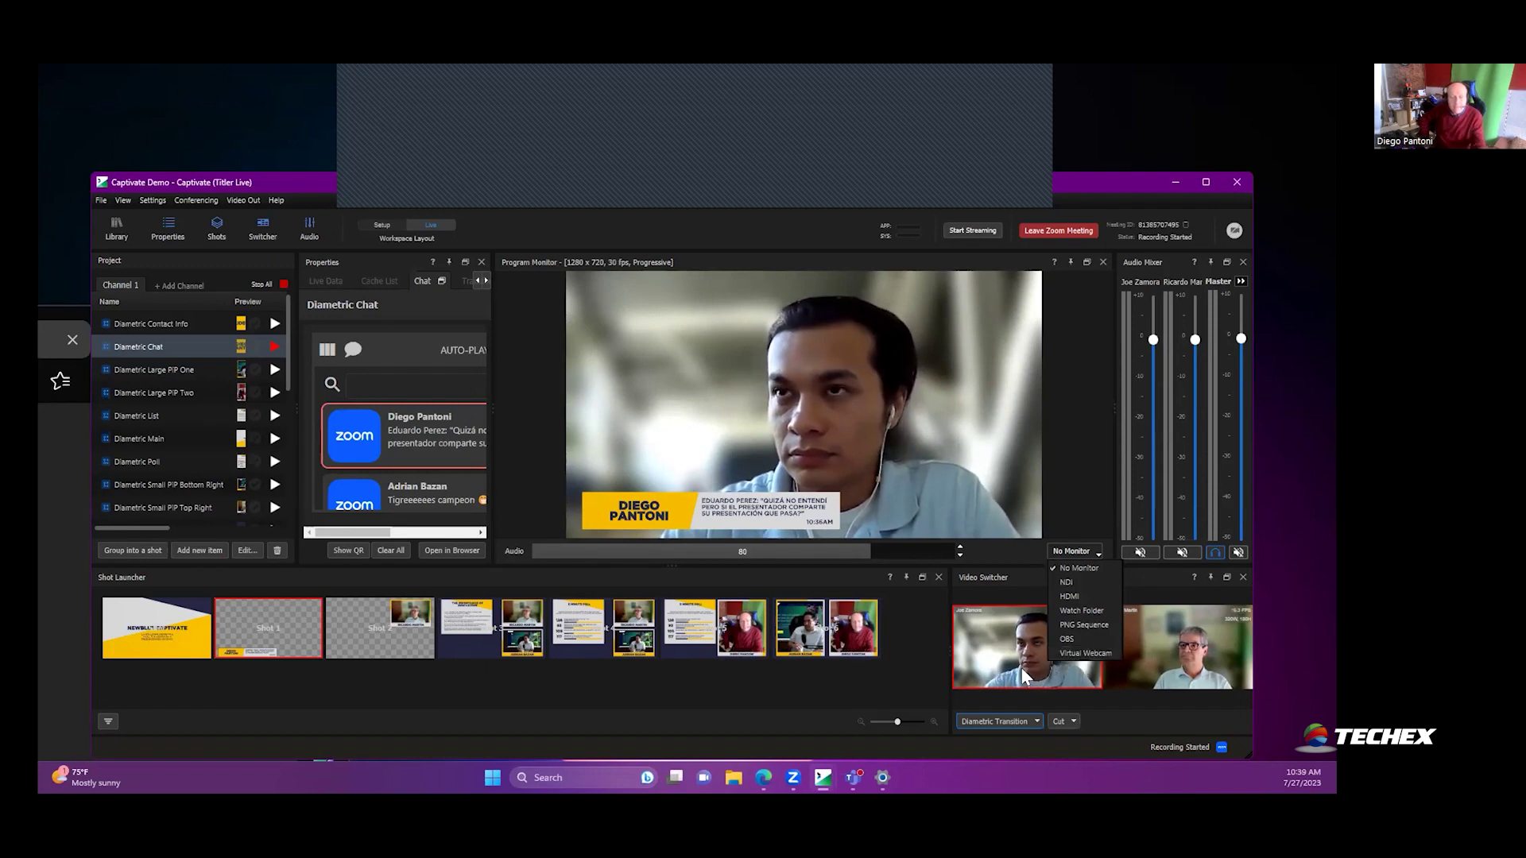
{"action": "left_click", "coordinate": [703, 685]}
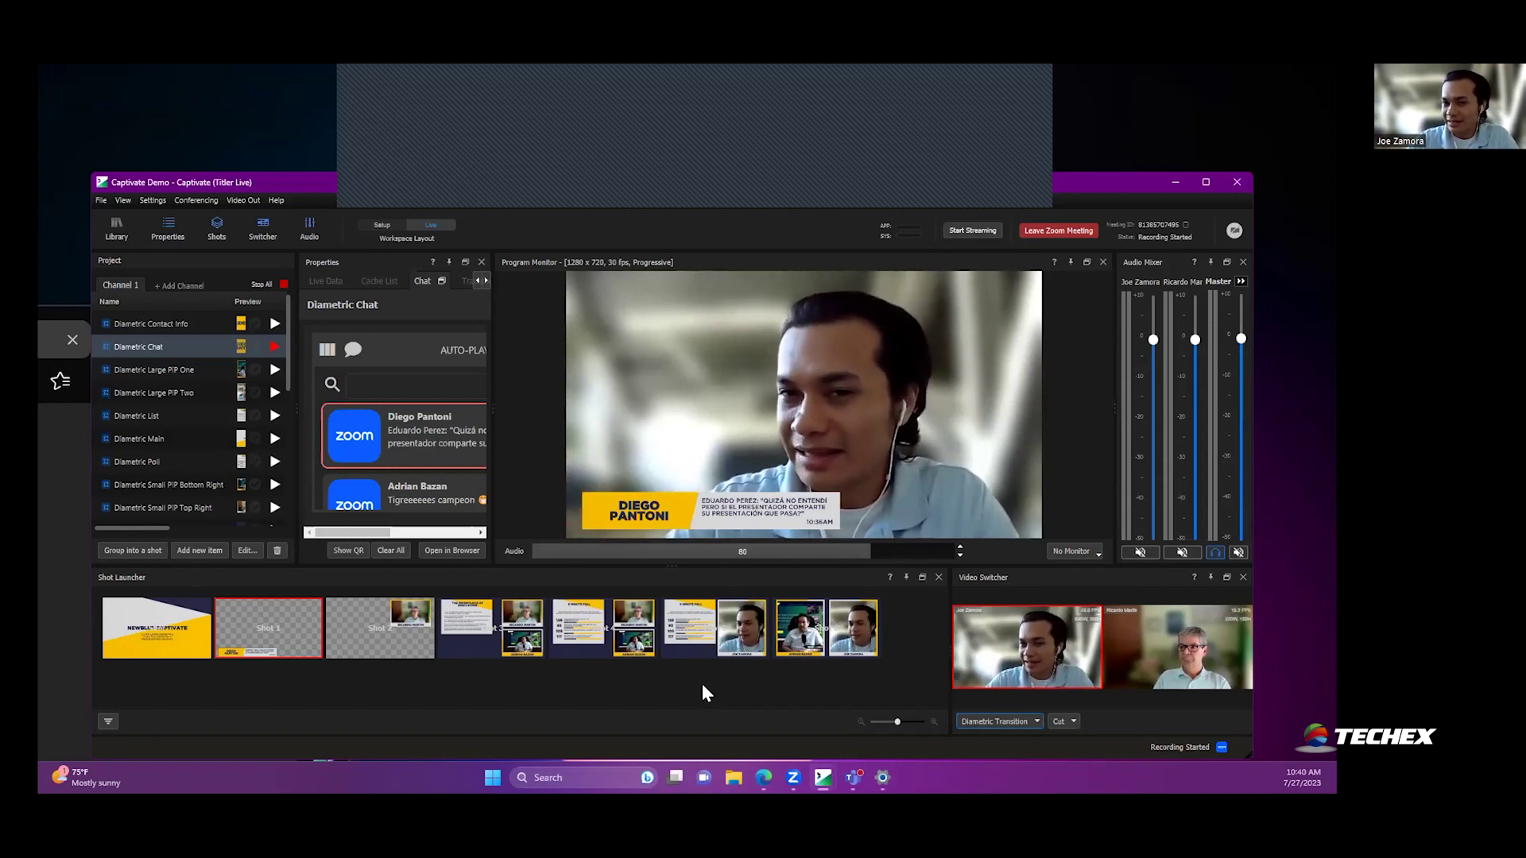
{"action": "left_click", "coordinate": [1077, 551]}
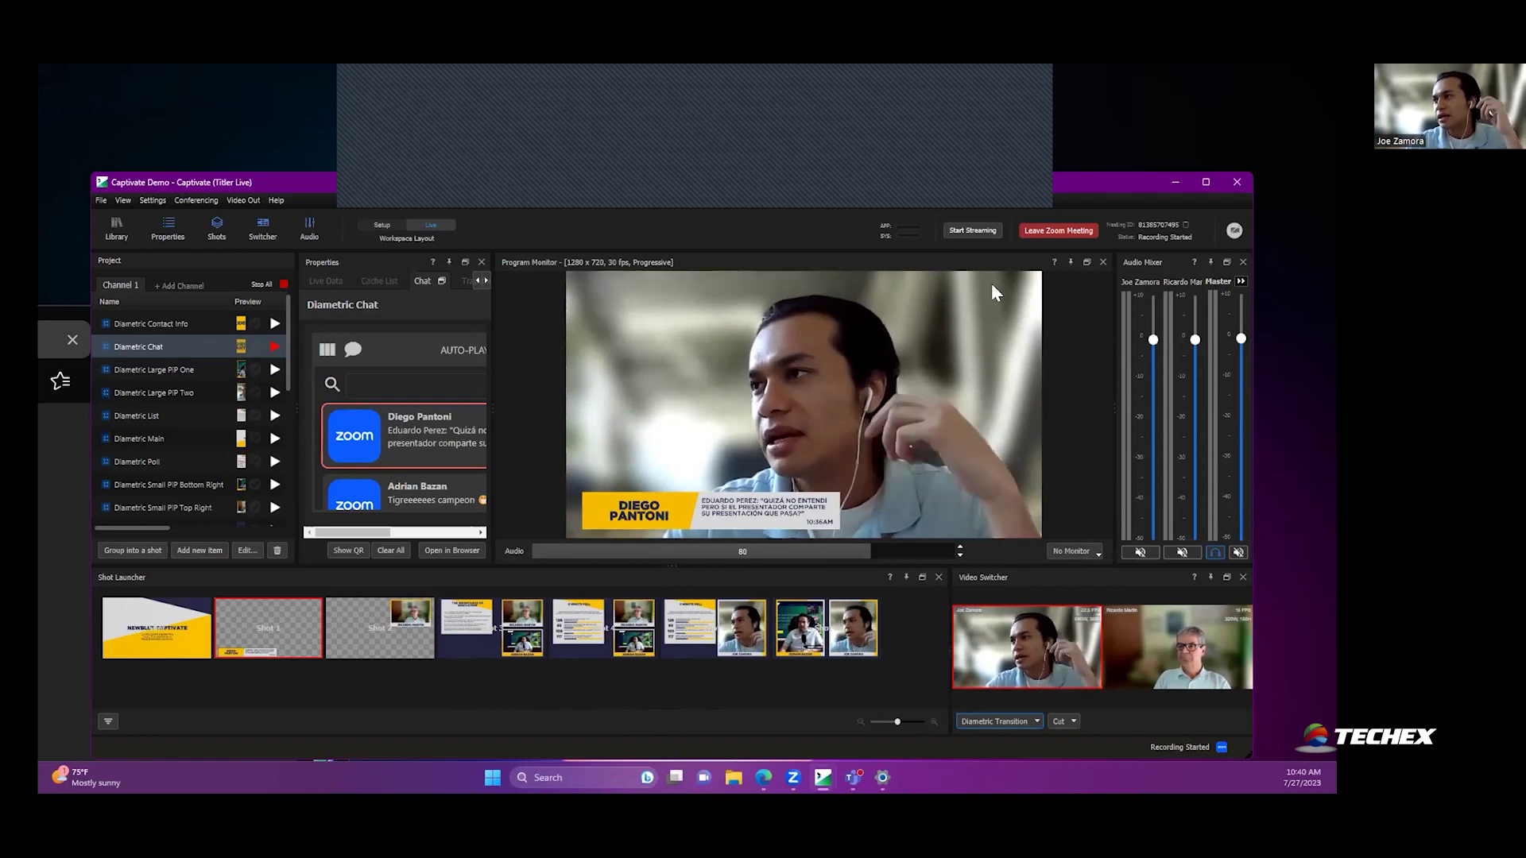
Step: Review the streaming setup's available services, including Facebook Live, Switchboard Live, Twitch and YouTube Live, and leave without starting a stream
{"action": "left_click", "coordinate": [967, 232]}
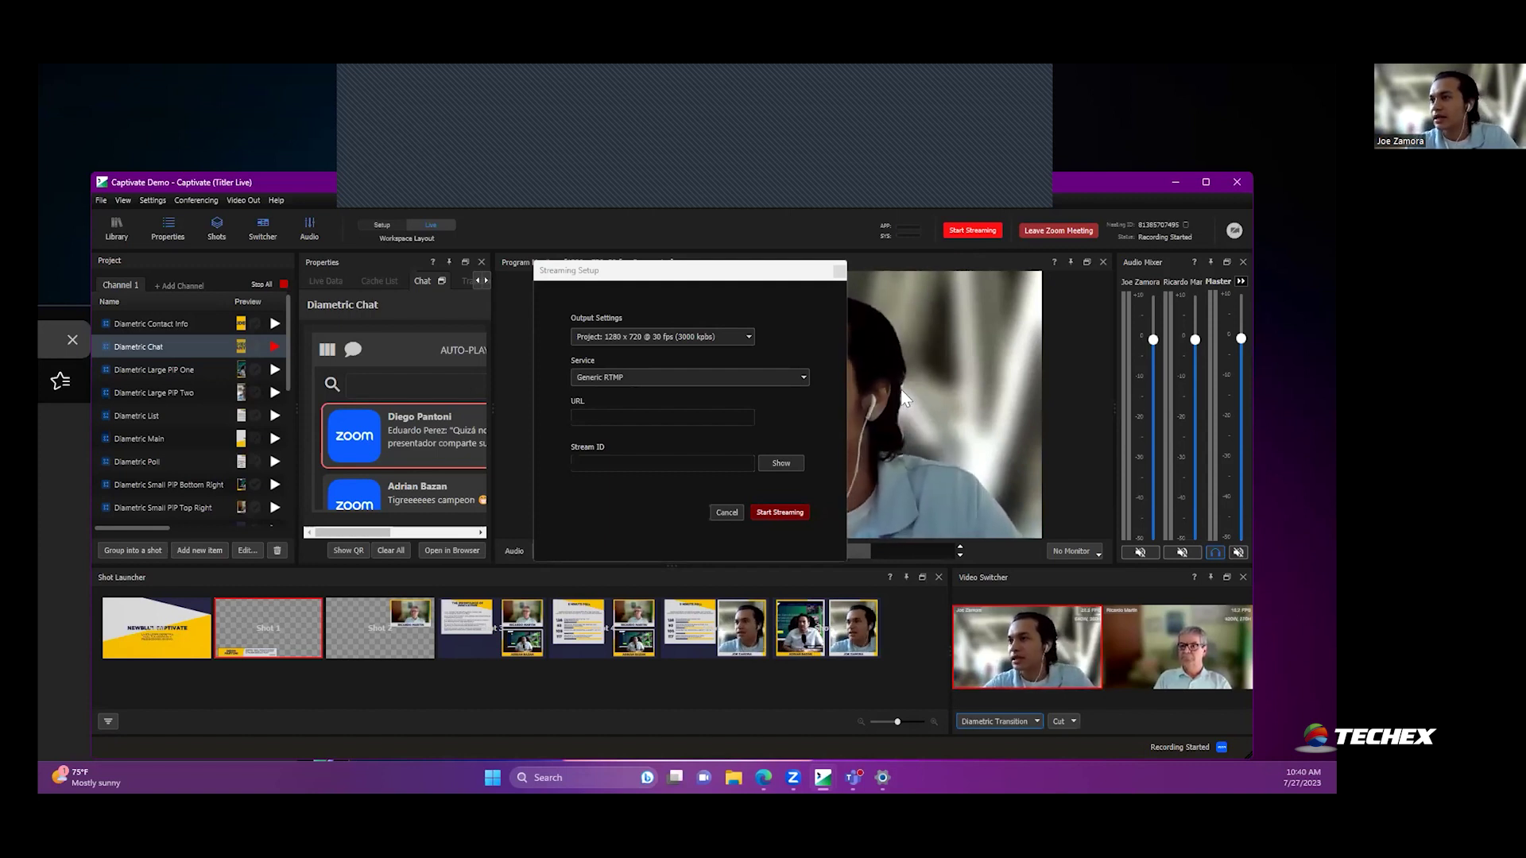
{"action": "left_click", "coordinate": [675, 377]}
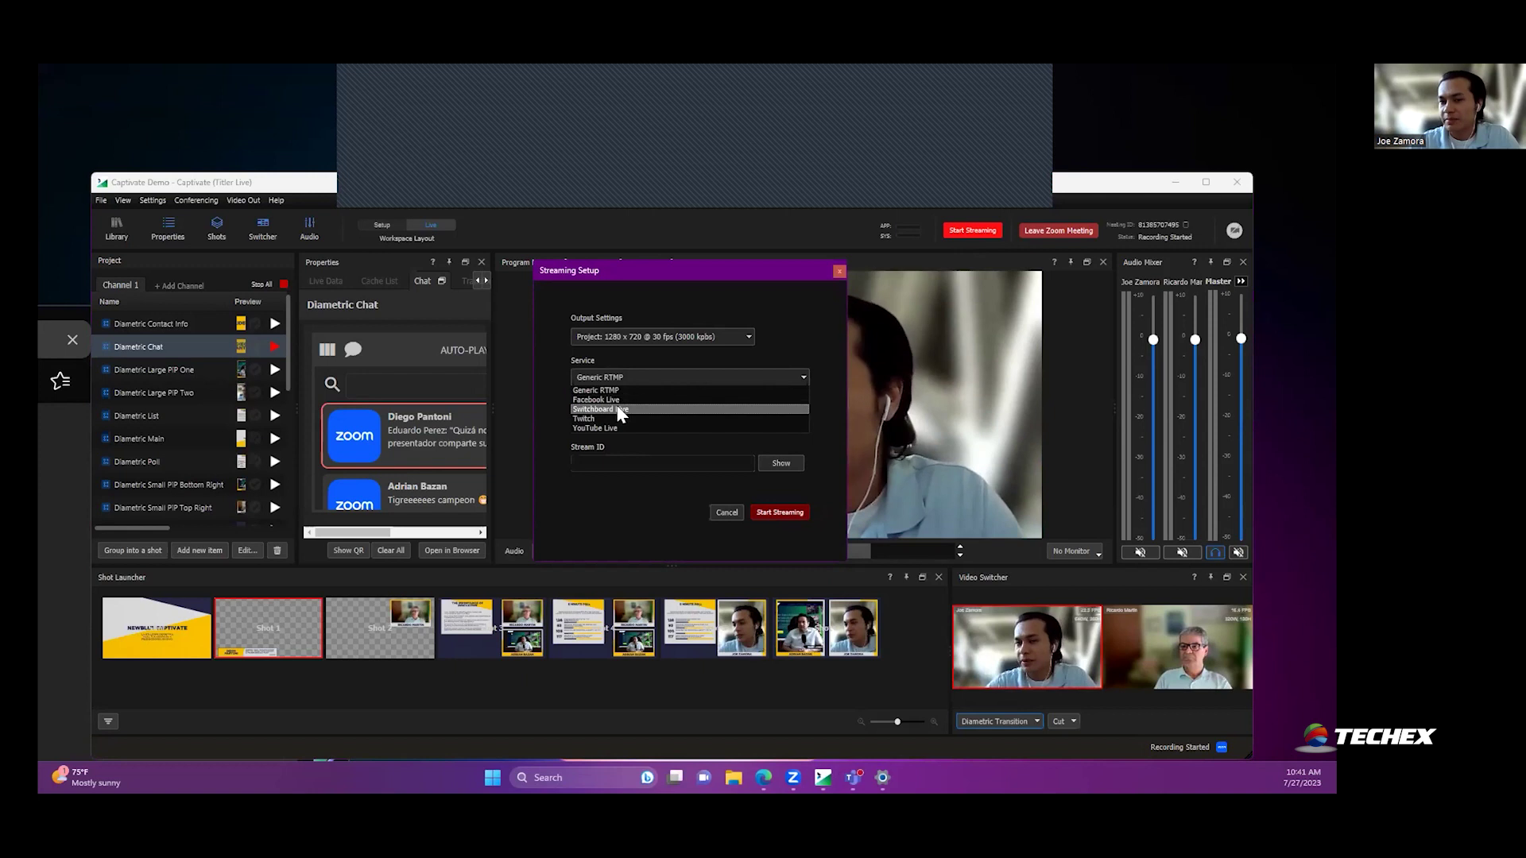
{"action": "left_click", "coordinate": [606, 518]}
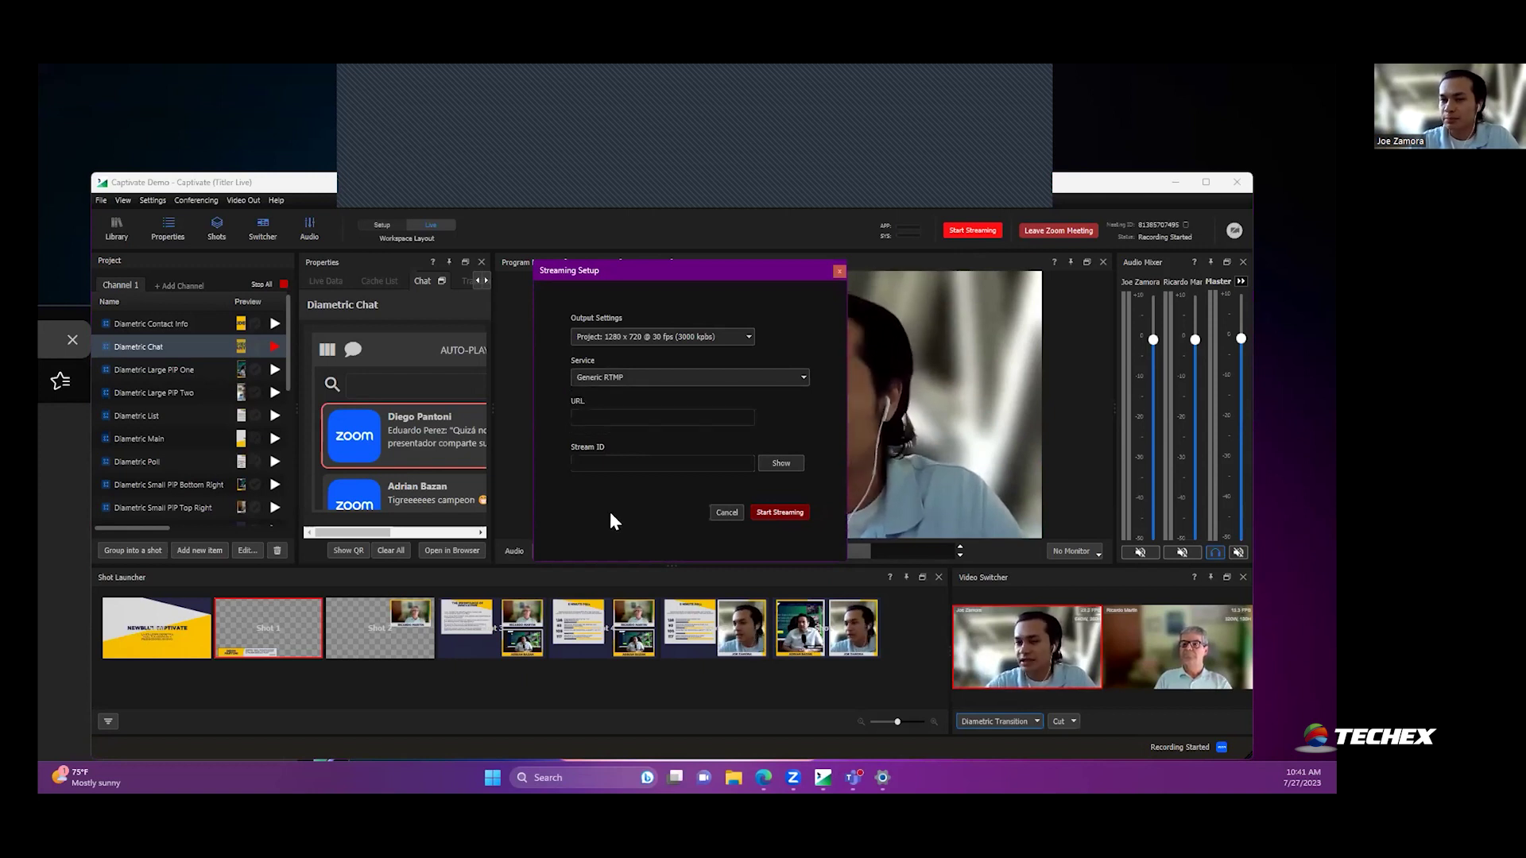
{"action": "left_click", "coordinate": [726, 512]}
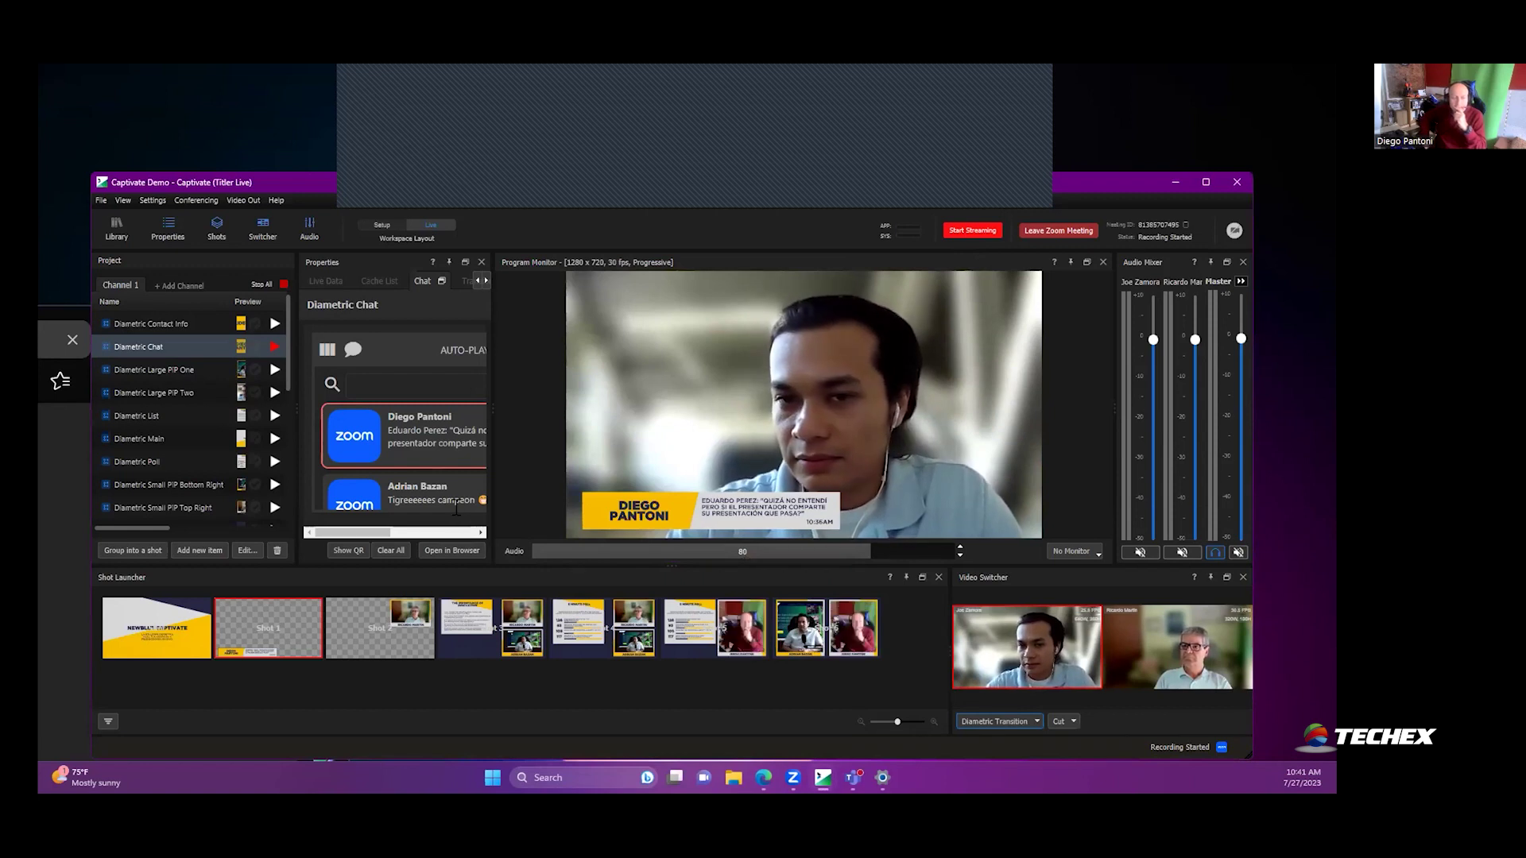
Step: Take the Diametric Chat graphic off air and rearrange the workspace with the properties closed and the project list widened
{"action": "left_click_drag", "start_coordinate": [493, 400], "coordinate": [730, 410]}
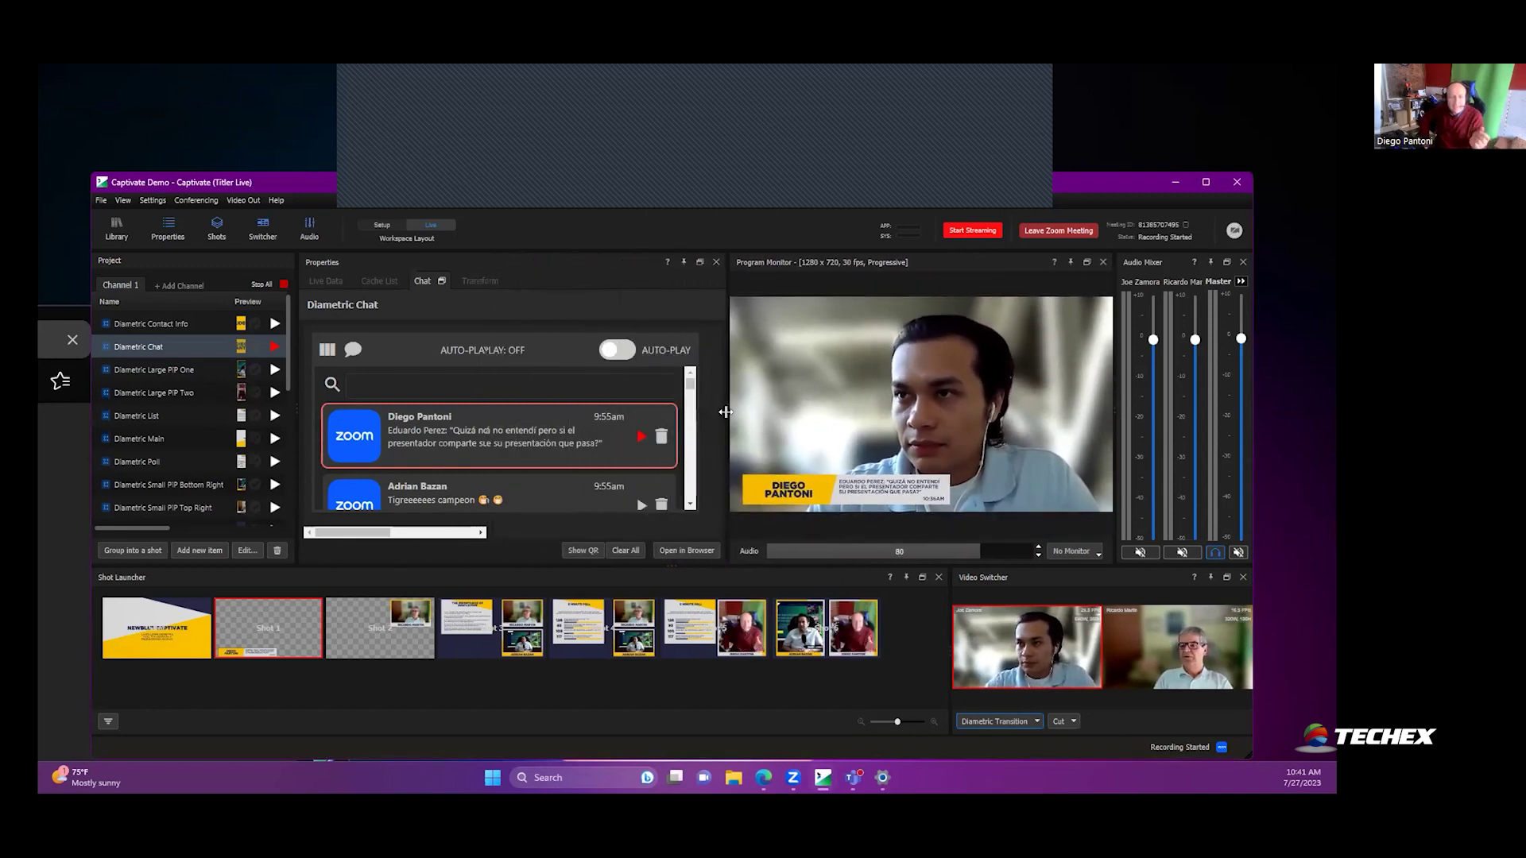
{"action": "left_click", "coordinate": [715, 261]}
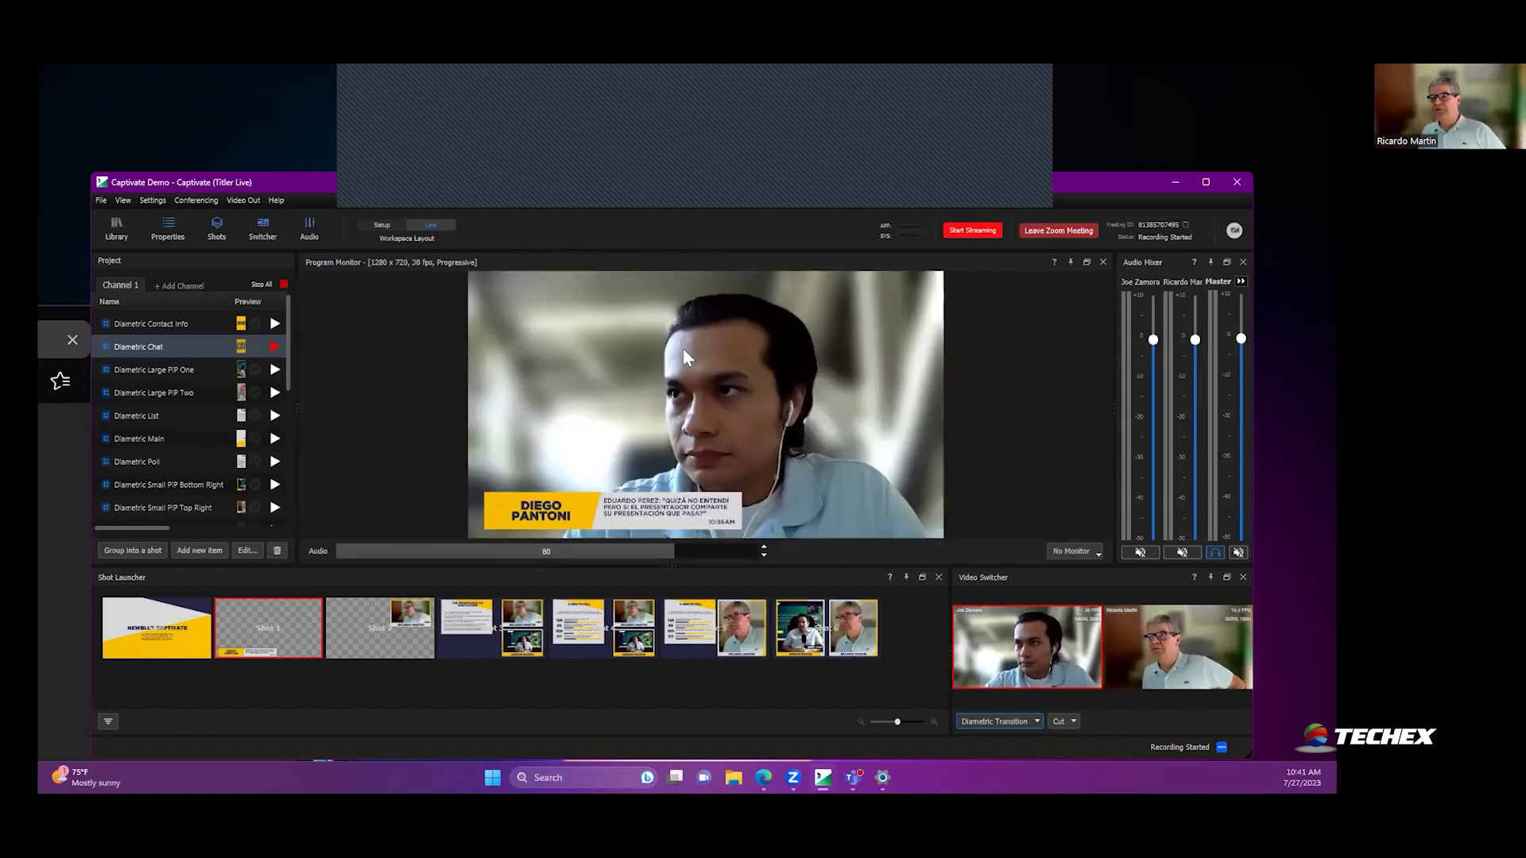
{"action": "left_click", "coordinate": [271, 346]}
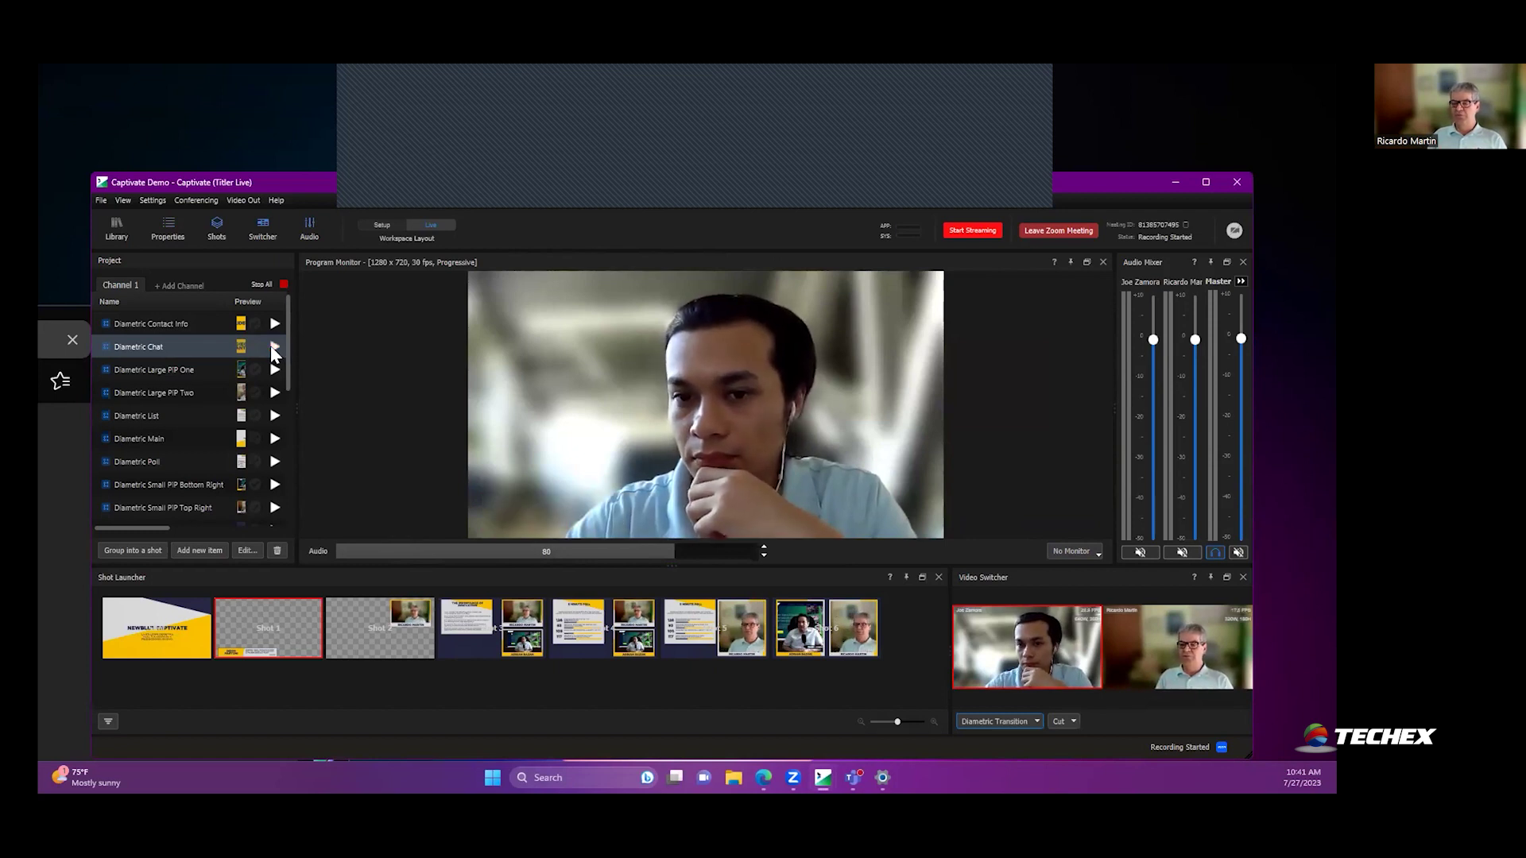
{"action": "left_click_drag", "start_coordinate": [296, 382], "coordinate": [674, 397]}
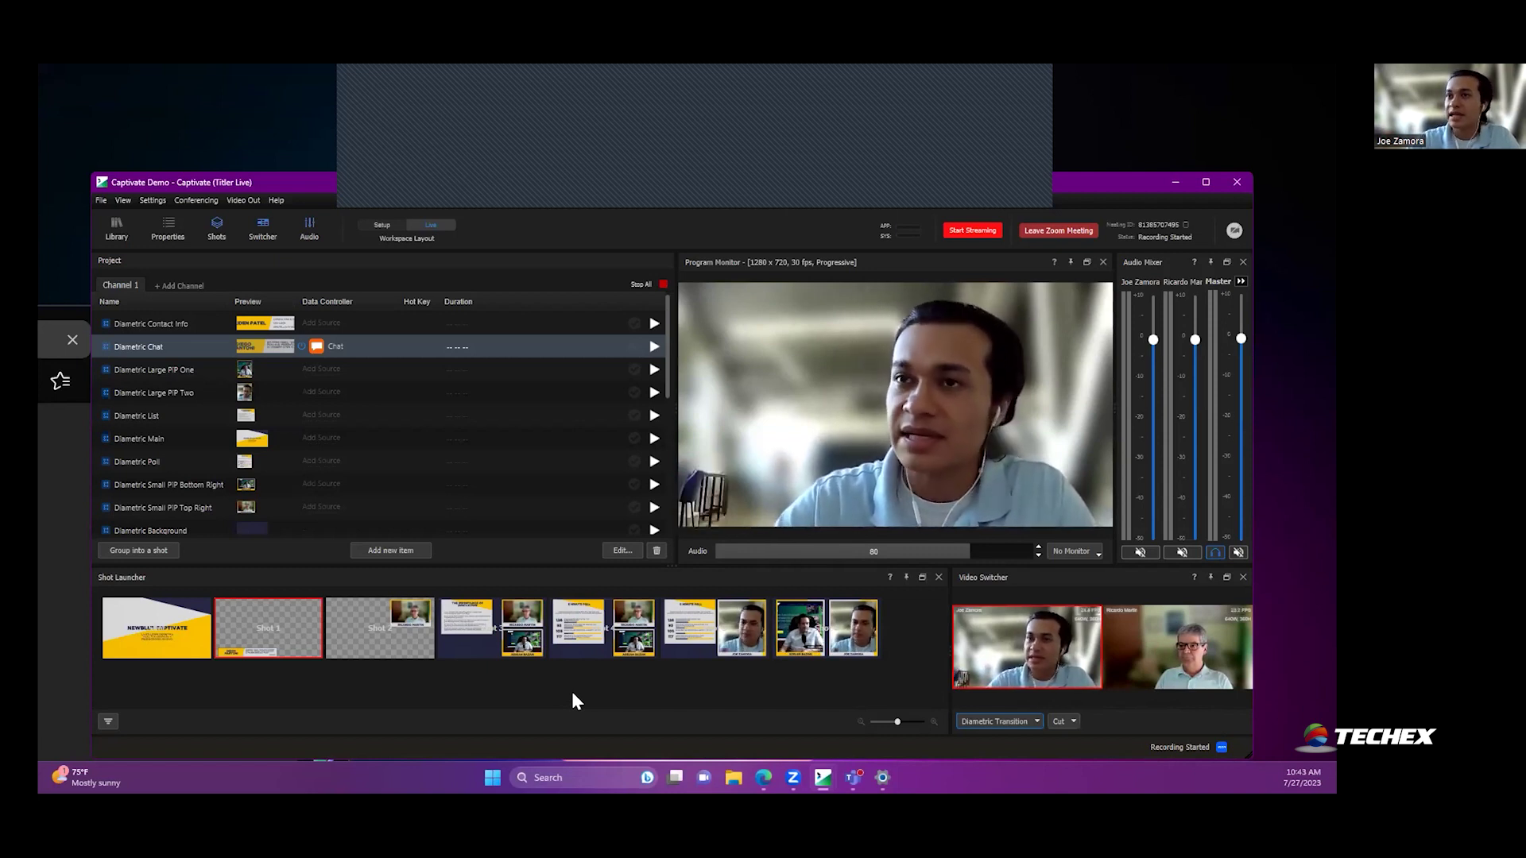
Step: Examine the device, screen and Zoom sources available for a new live audio/video input without adding any
{"action": "left_click", "coordinate": [102, 200]}
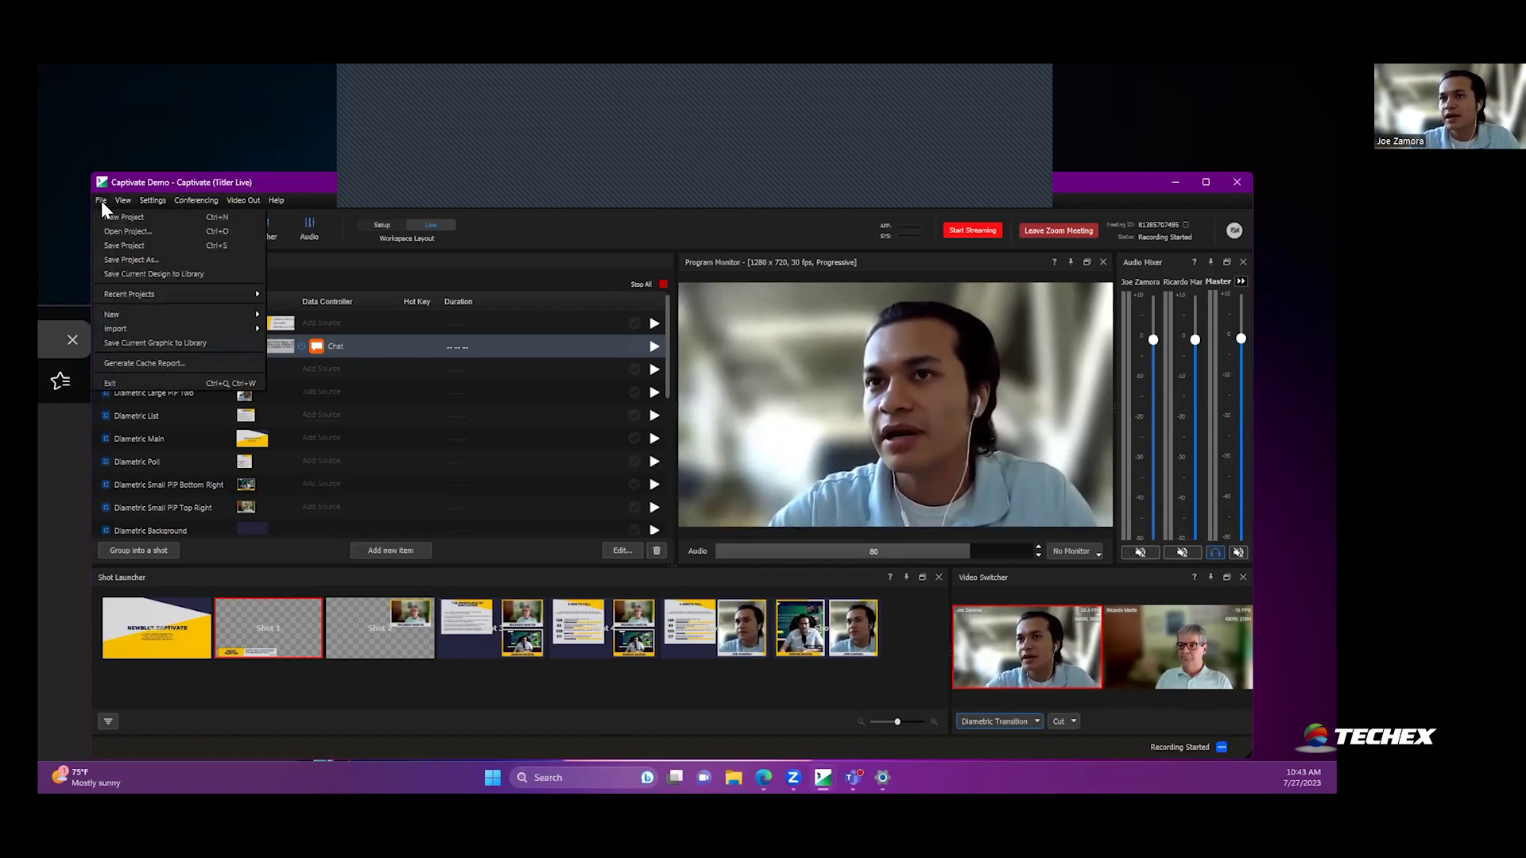
{"action": "mouse_move", "coordinate": [225, 319]}
{"action": "mouse_move", "coordinate": [302, 360]}
{"action": "left_click", "coordinate": [399, 372]}
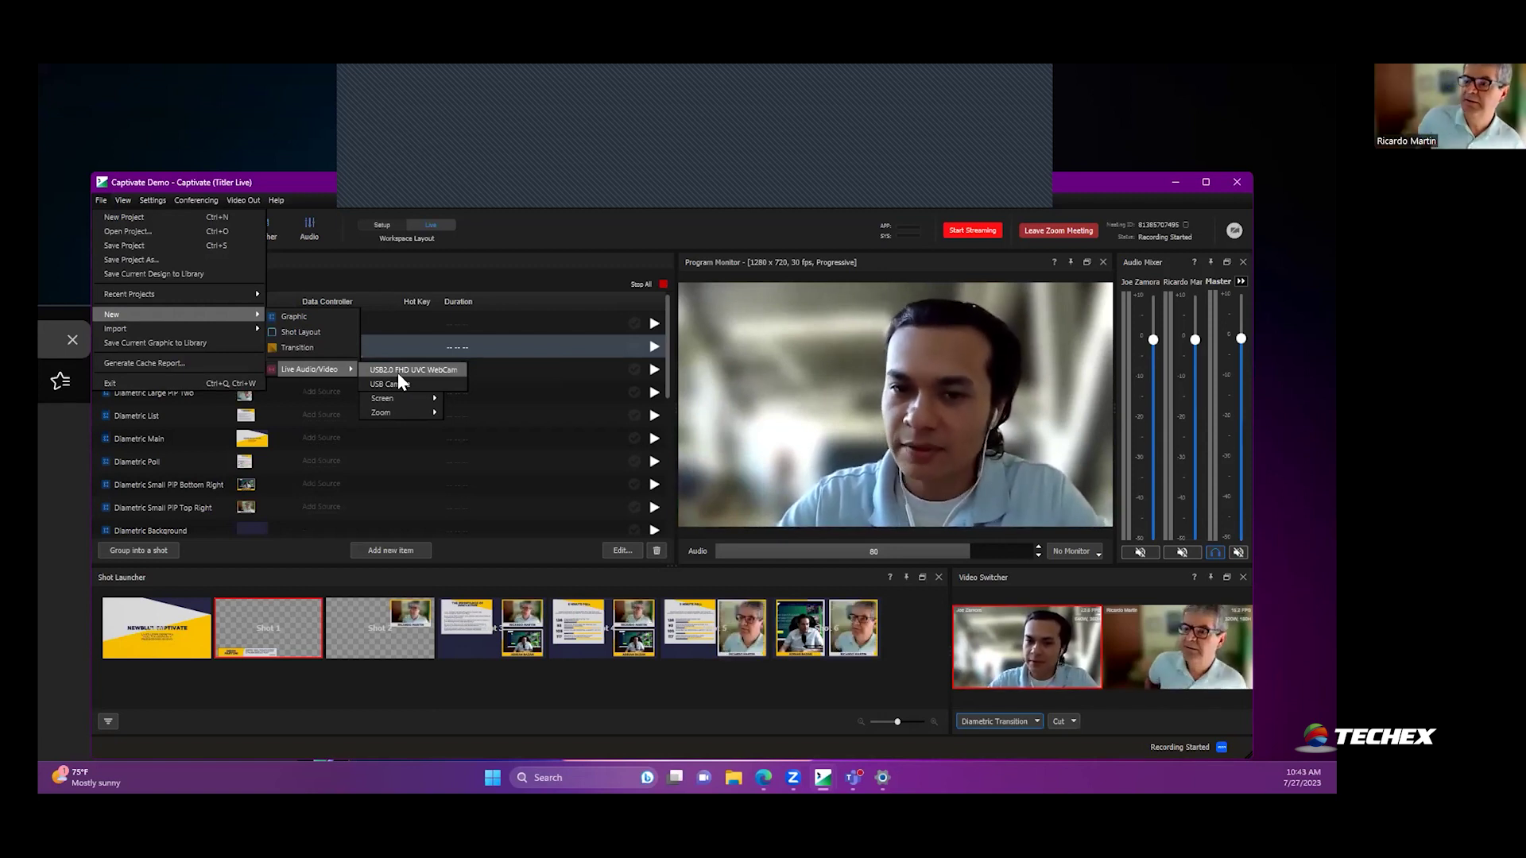
{"action": "left_click", "coordinate": [328, 183]}
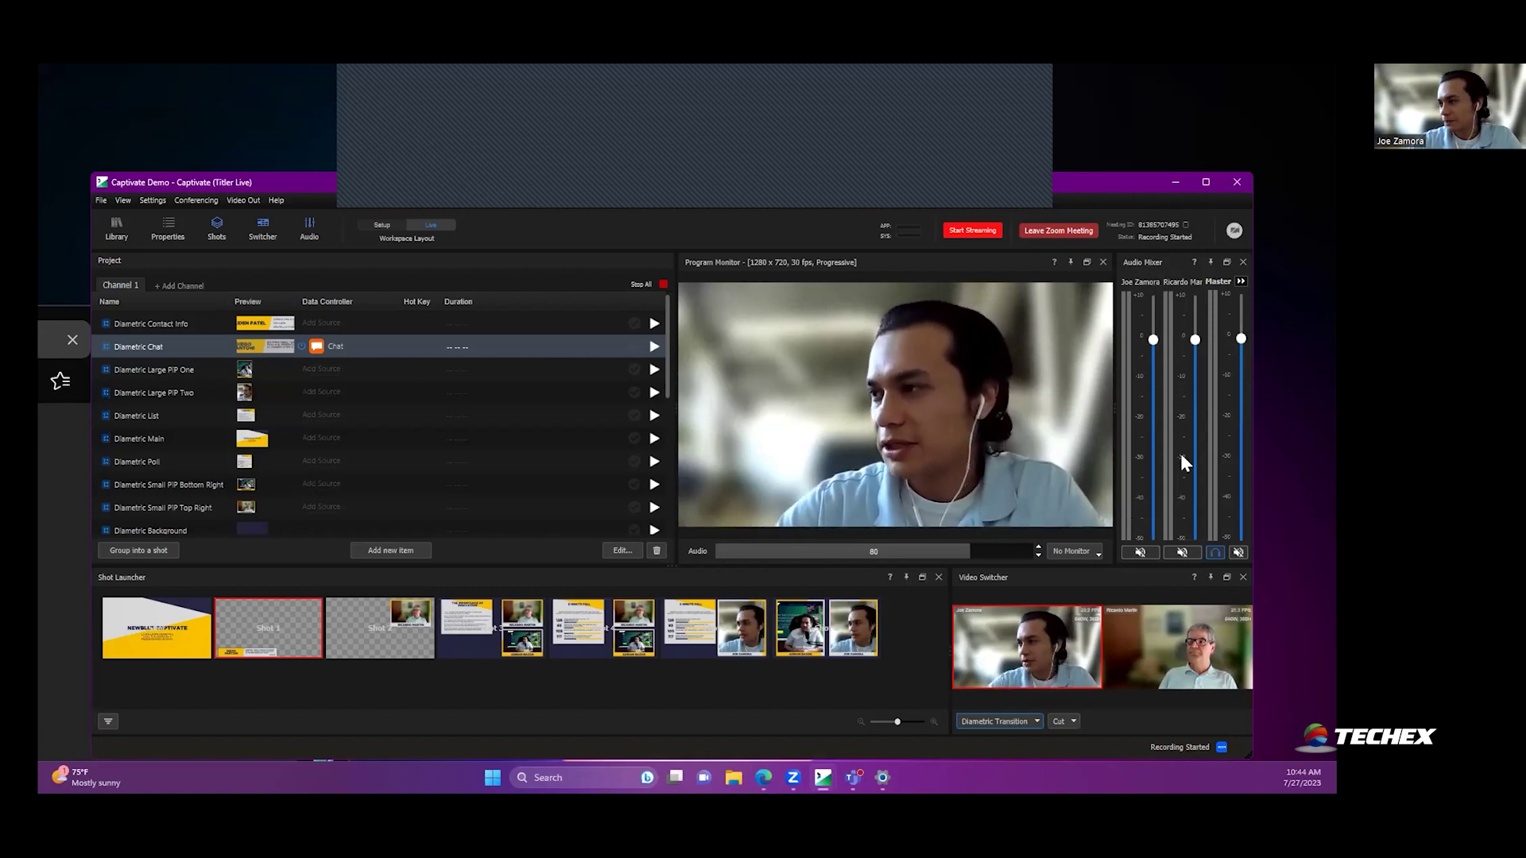
Step: Unmute the two participants' audio mixer channels one at a time, muting each one again
{"action": "left_click", "coordinate": [1142, 554]}
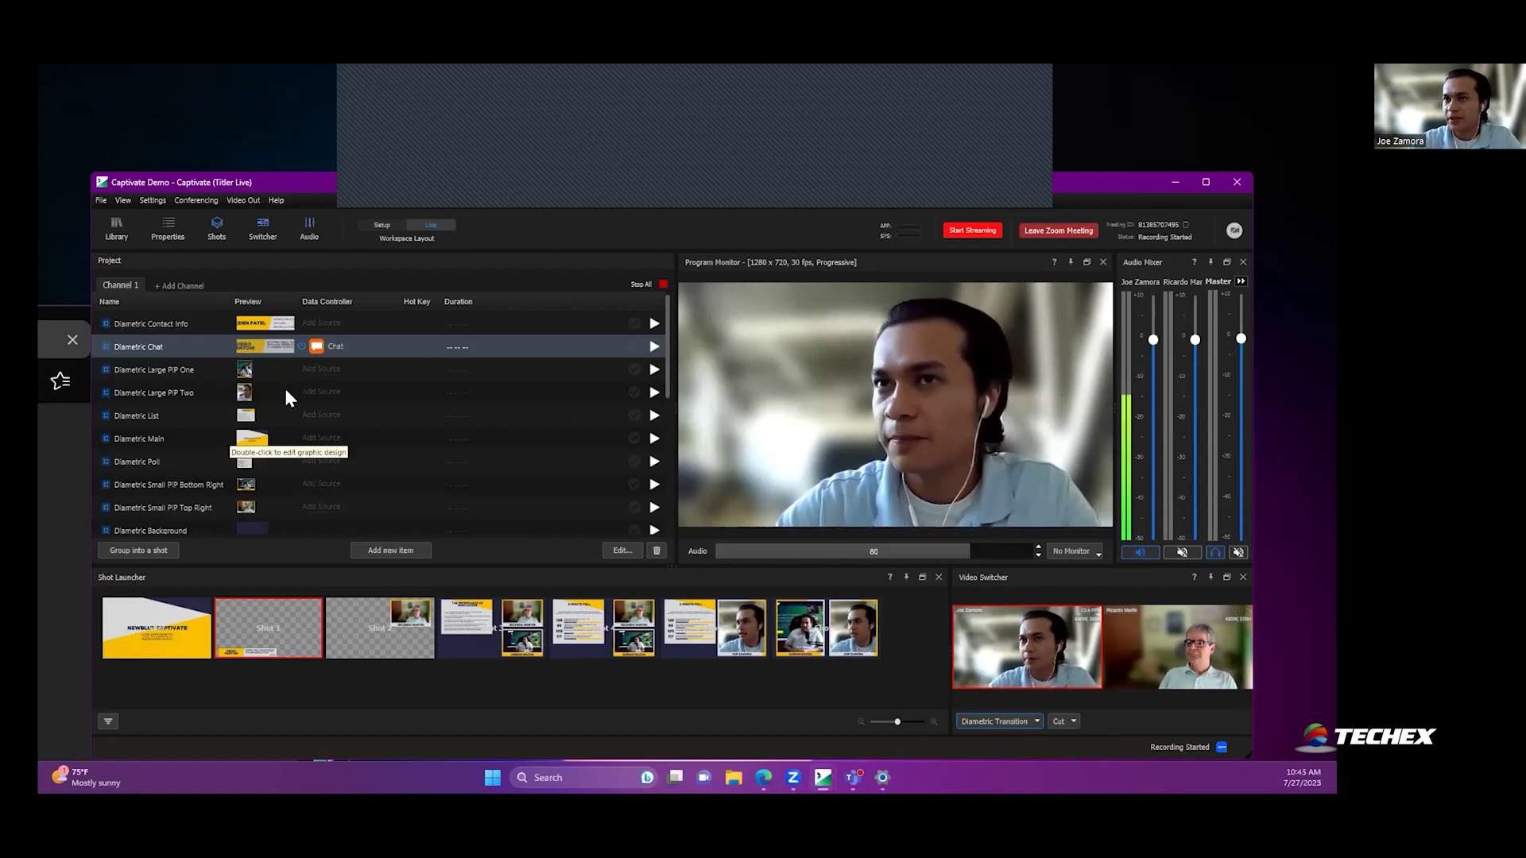
{"action": "scroll", "coordinate": [332, 461], "scroll_direction": "down", "scroll_amount": 5}
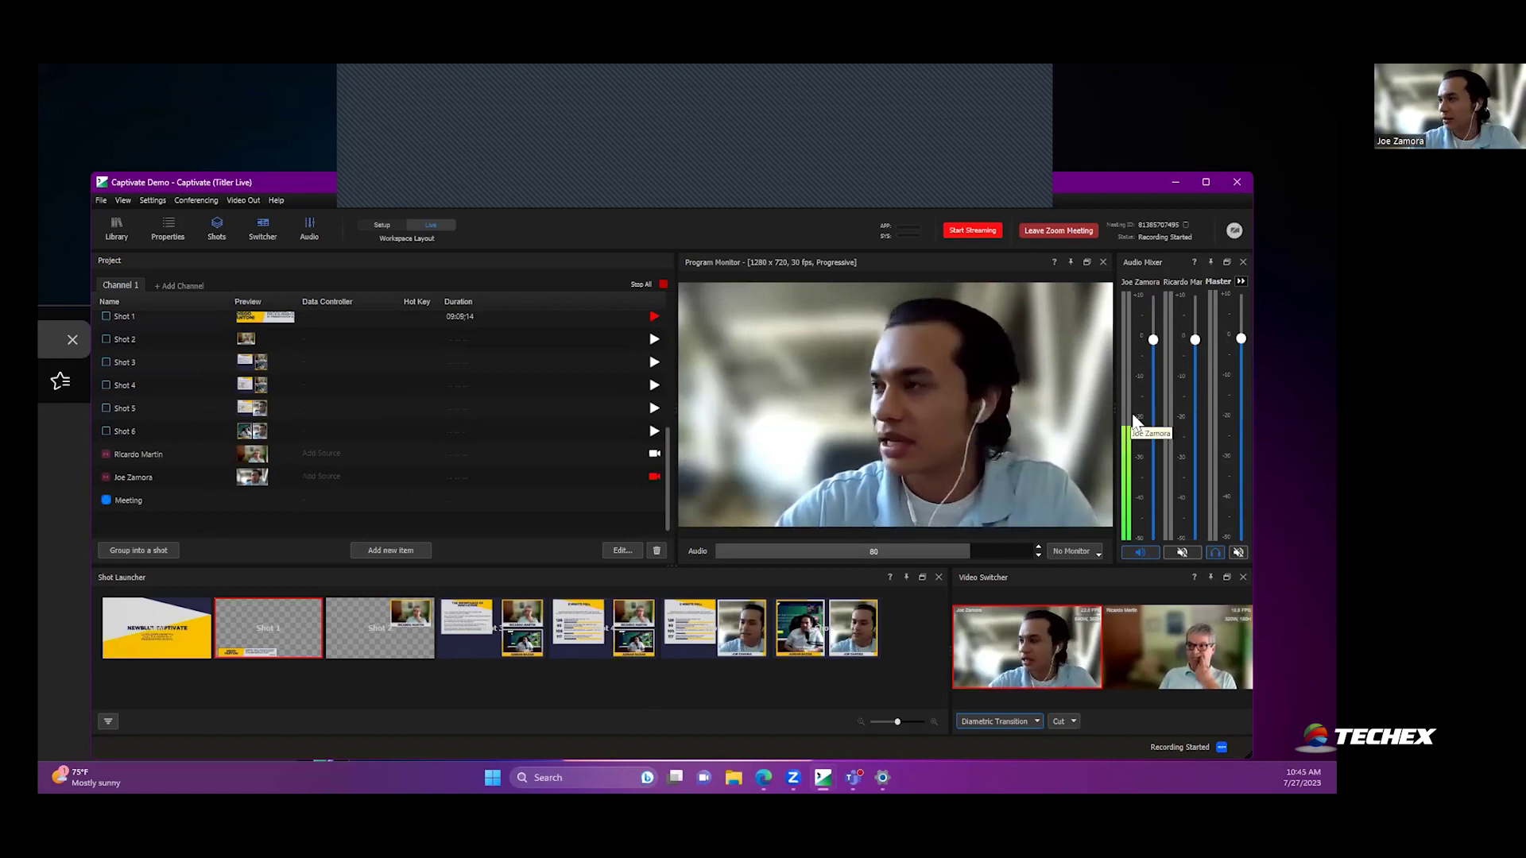
{"action": "left_click", "coordinate": [1139, 550]}
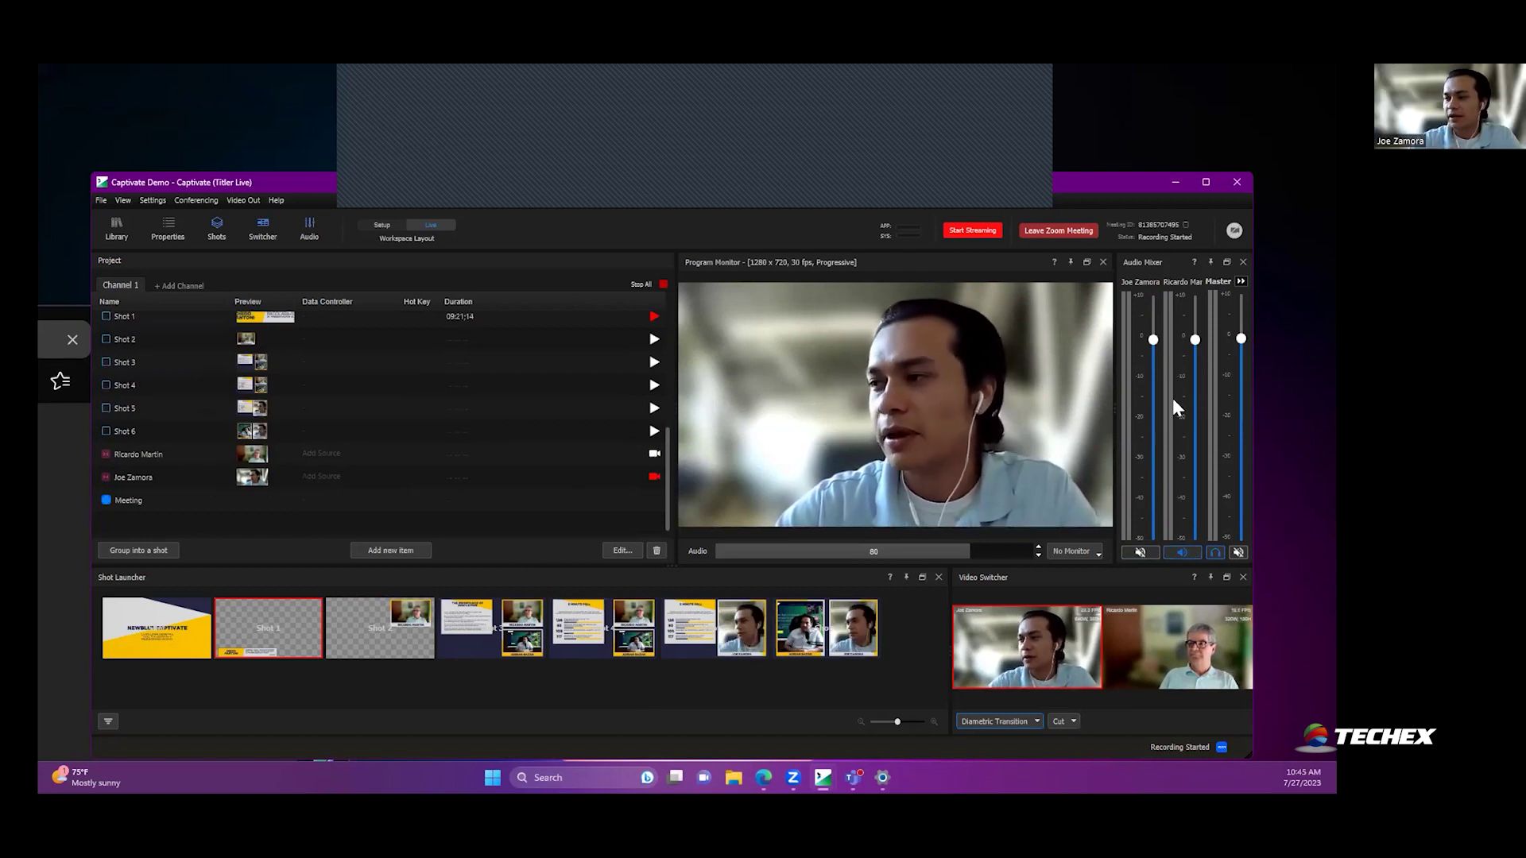
{"action": "left_click", "coordinate": [1182, 551]}
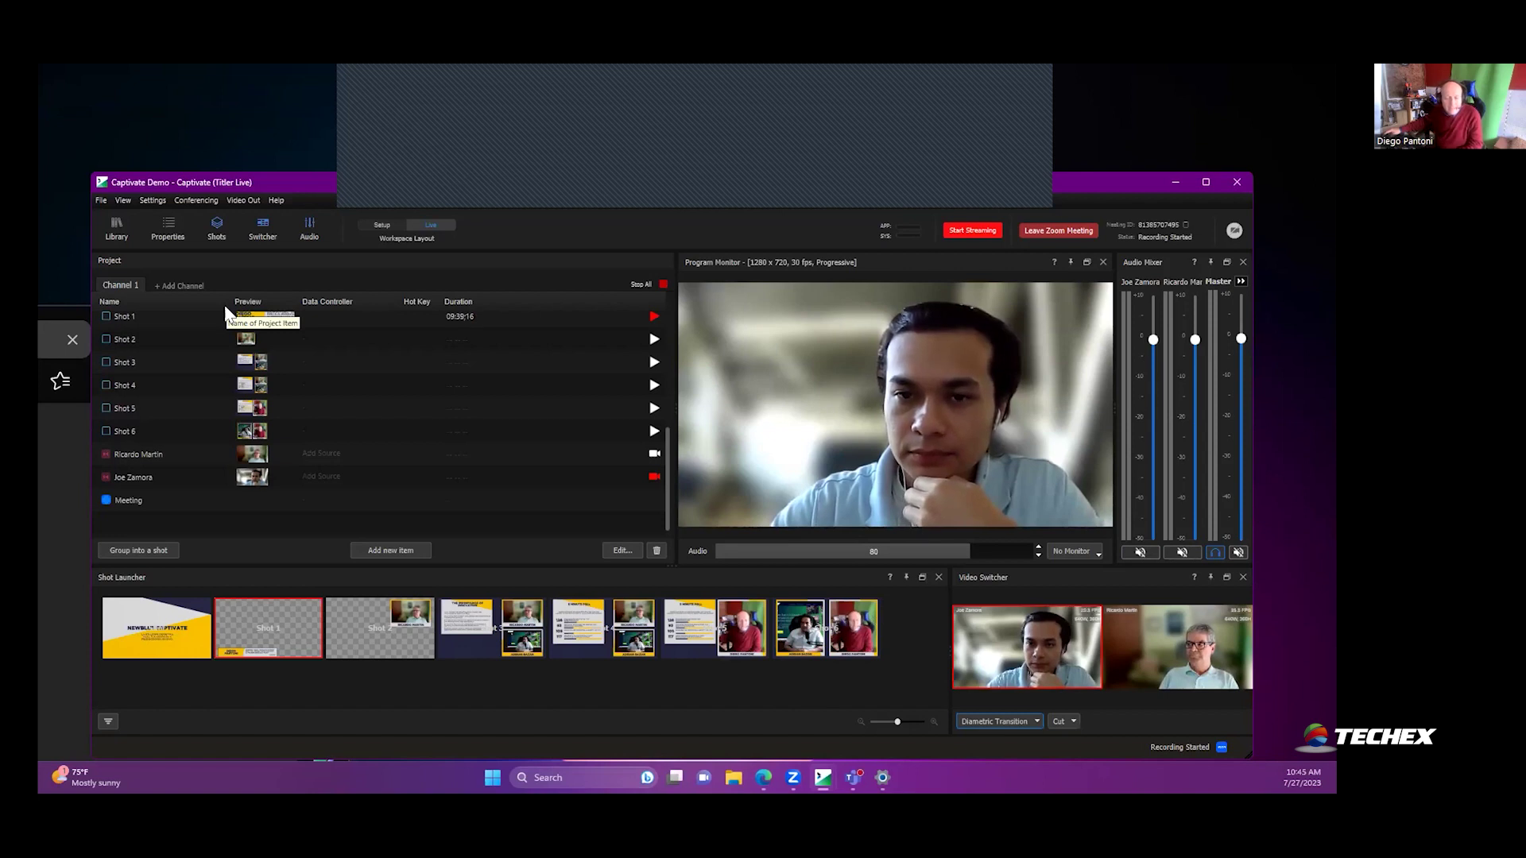
Step: Add the first-listed Zoom participant as a new live audio/video source in the project
{"action": "left_click", "coordinate": [101, 200]}
{"action": "mouse_move", "coordinate": [194, 314]}
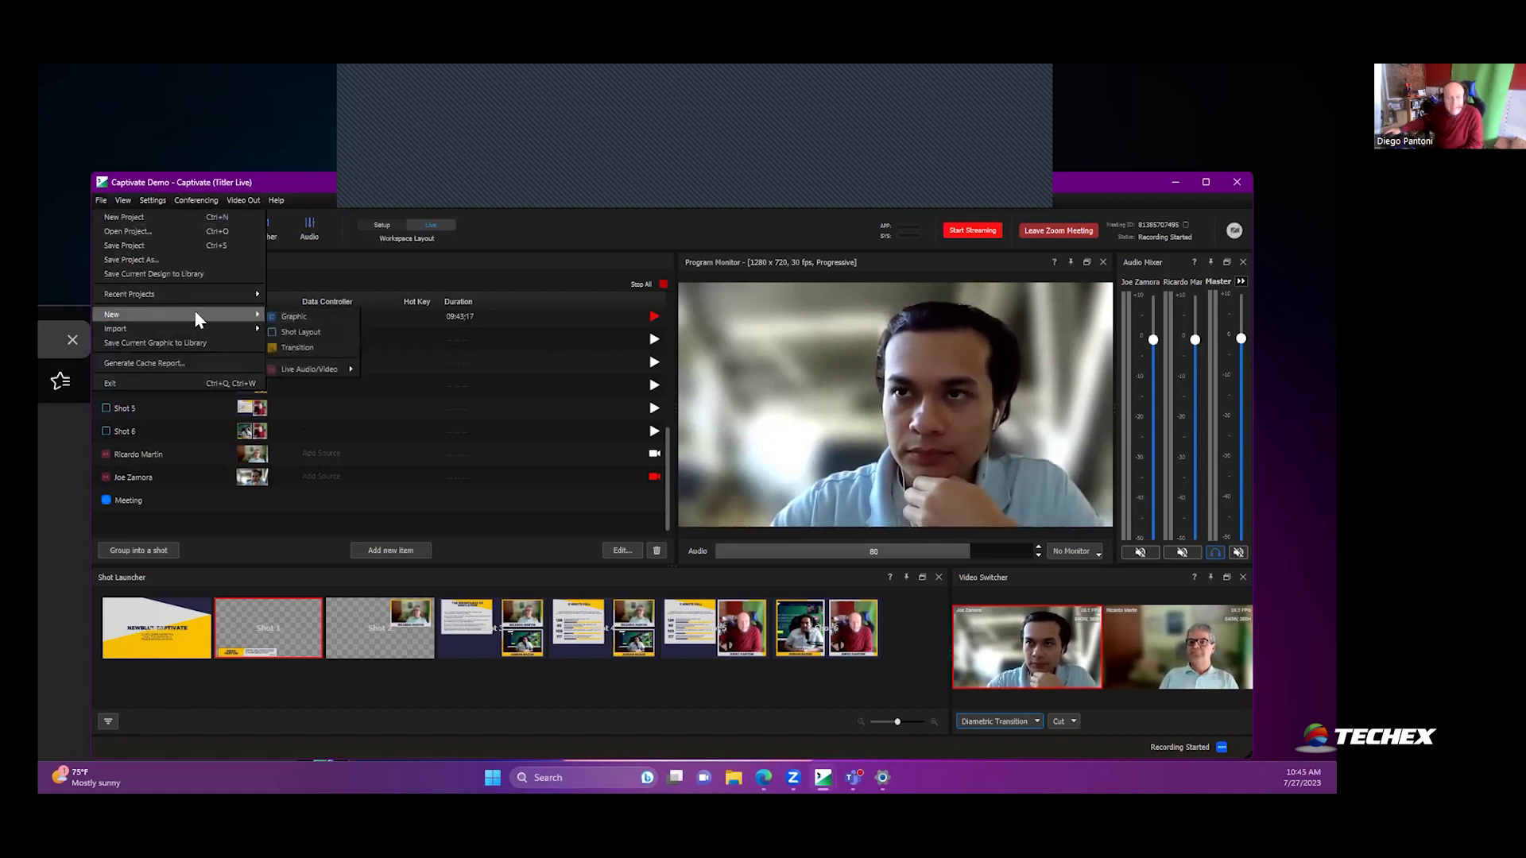
{"action": "mouse_move", "coordinate": [325, 370]}
{"action": "mouse_move", "coordinate": [414, 415]}
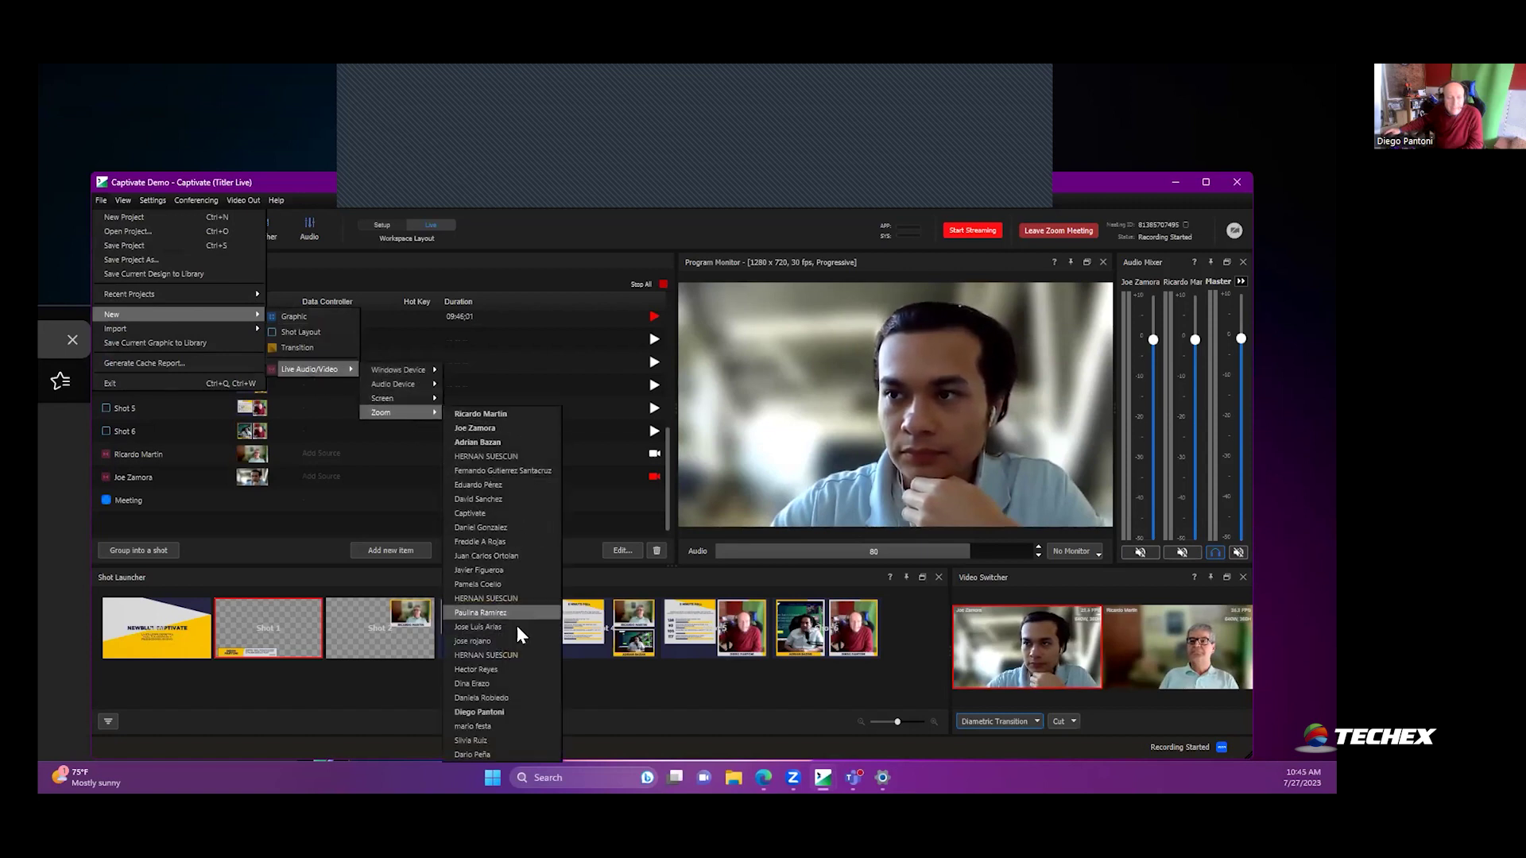
{"action": "left_click", "coordinate": [496, 413]}
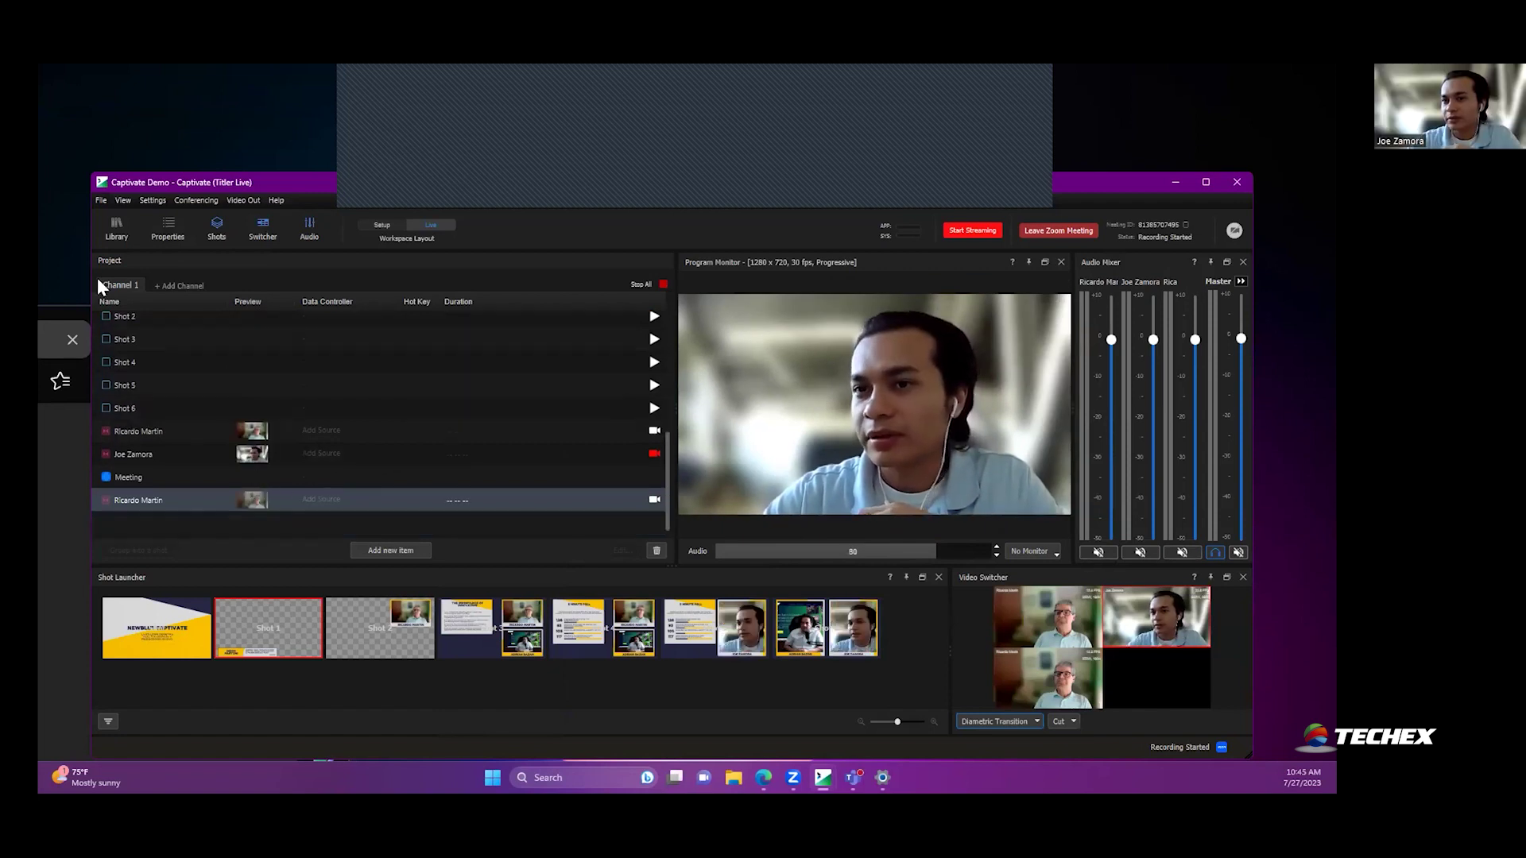
Step: Add the third-listed Zoom participant as a live source shown on program, and mute that participant's audio channel
{"action": "left_click", "coordinate": [101, 200]}
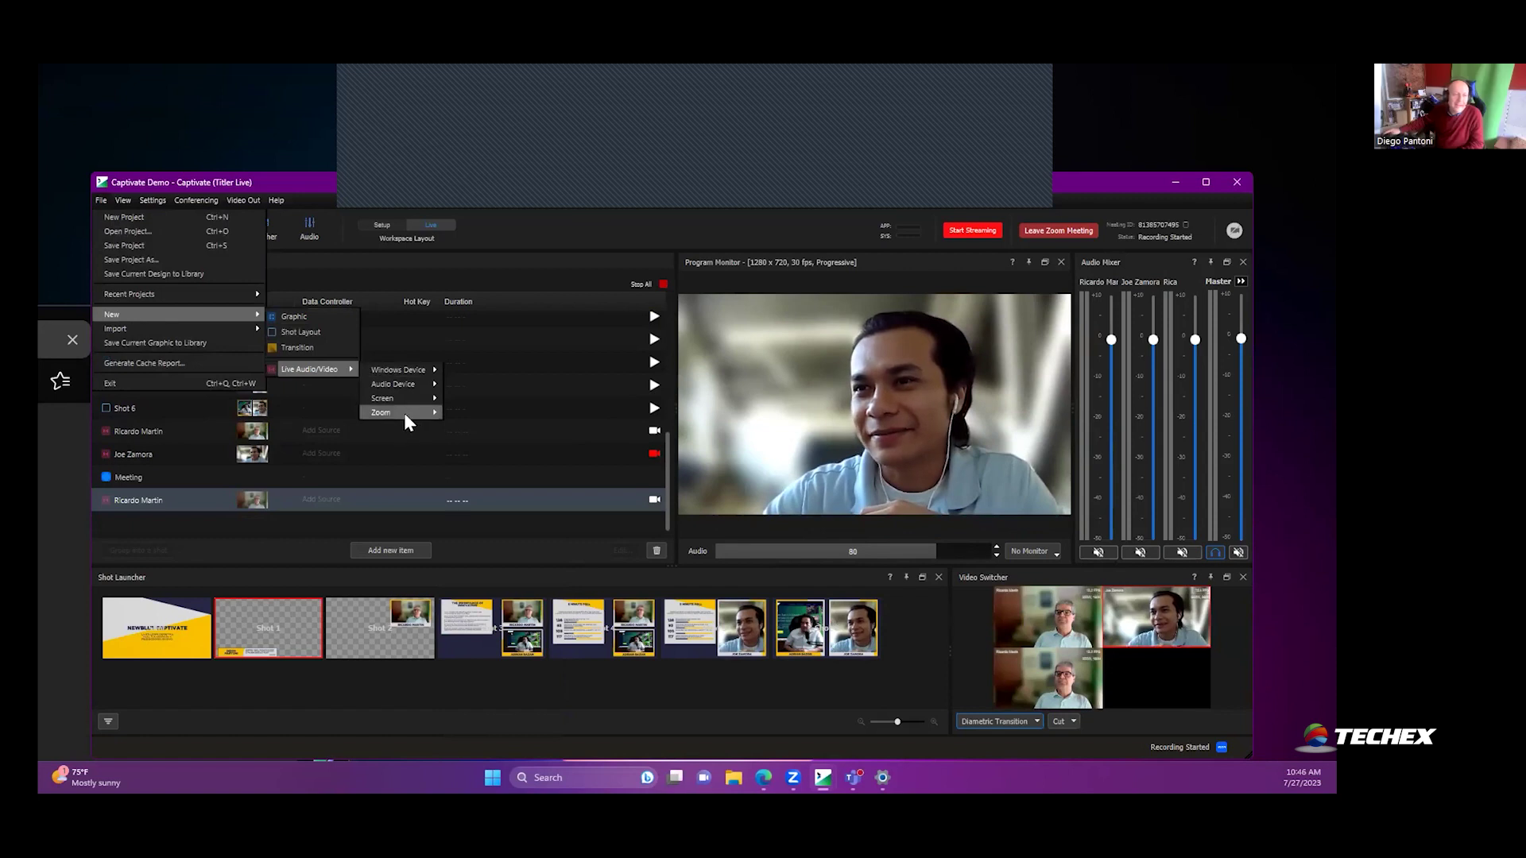
{"action": "left_click", "coordinate": [480, 442]}
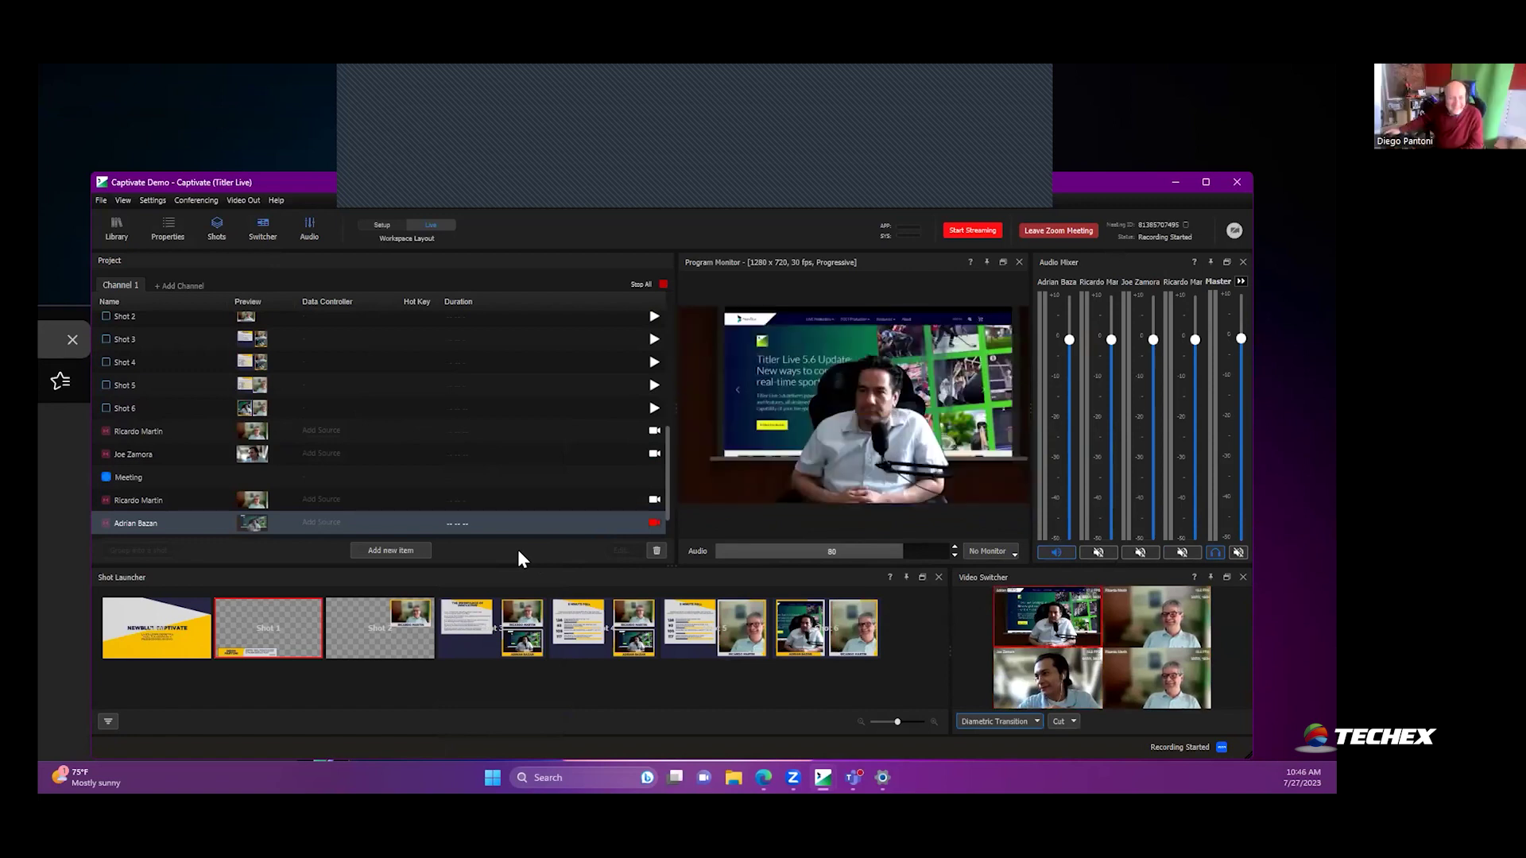
{"action": "left_click", "coordinate": [1054, 552]}
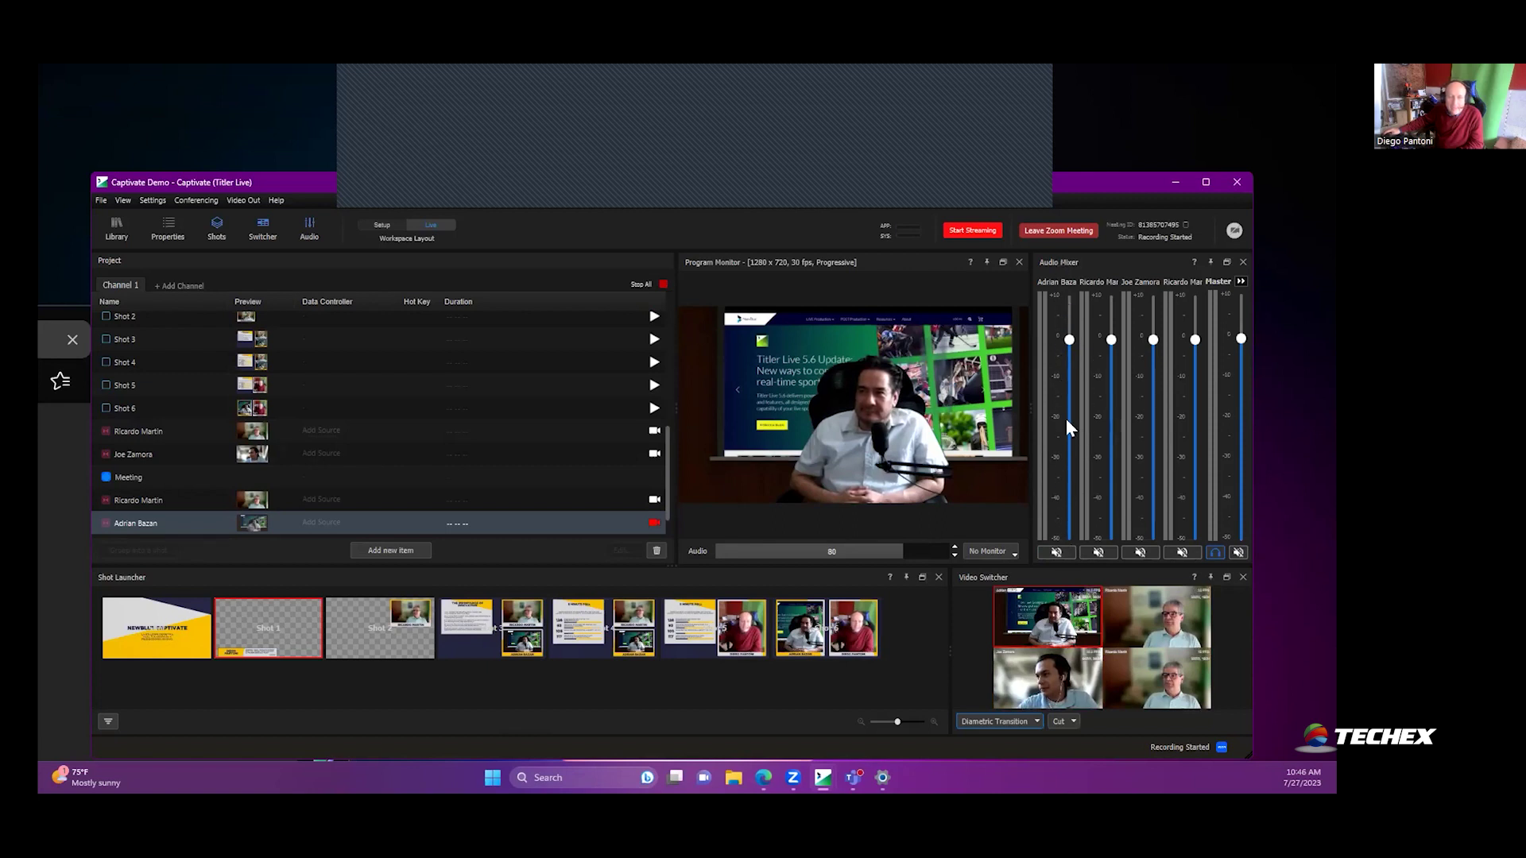
Step: Lower the master audio level to slightly below -10 and unmute the master and the first three participant channels
{"action": "left_click_drag", "start_coordinate": [1241, 340], "coordinate": [1237, 360]}
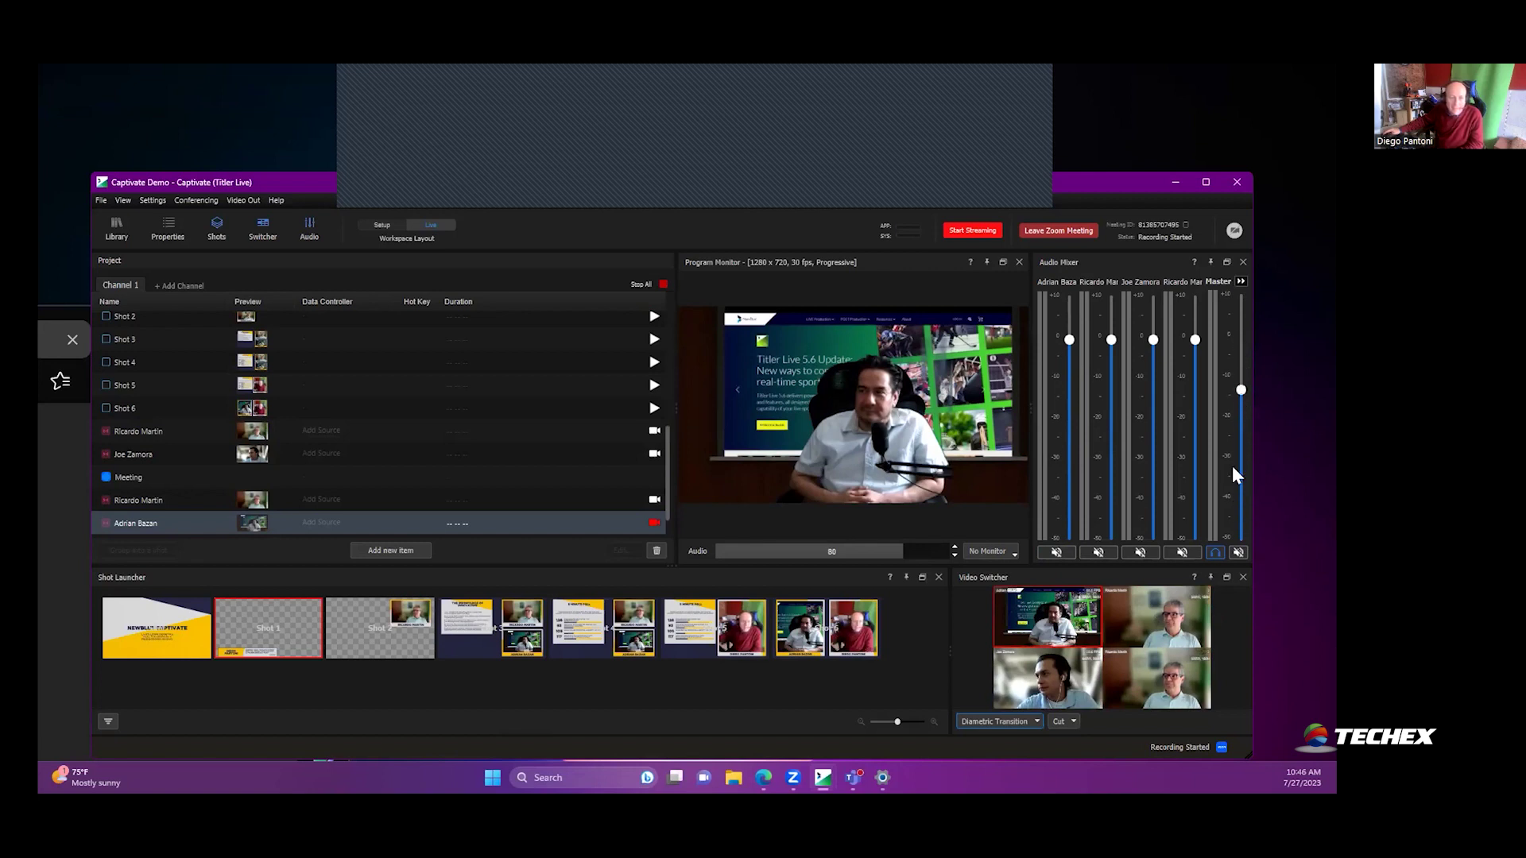
{"action": "left_click", "coordinate": [1238, 551]}
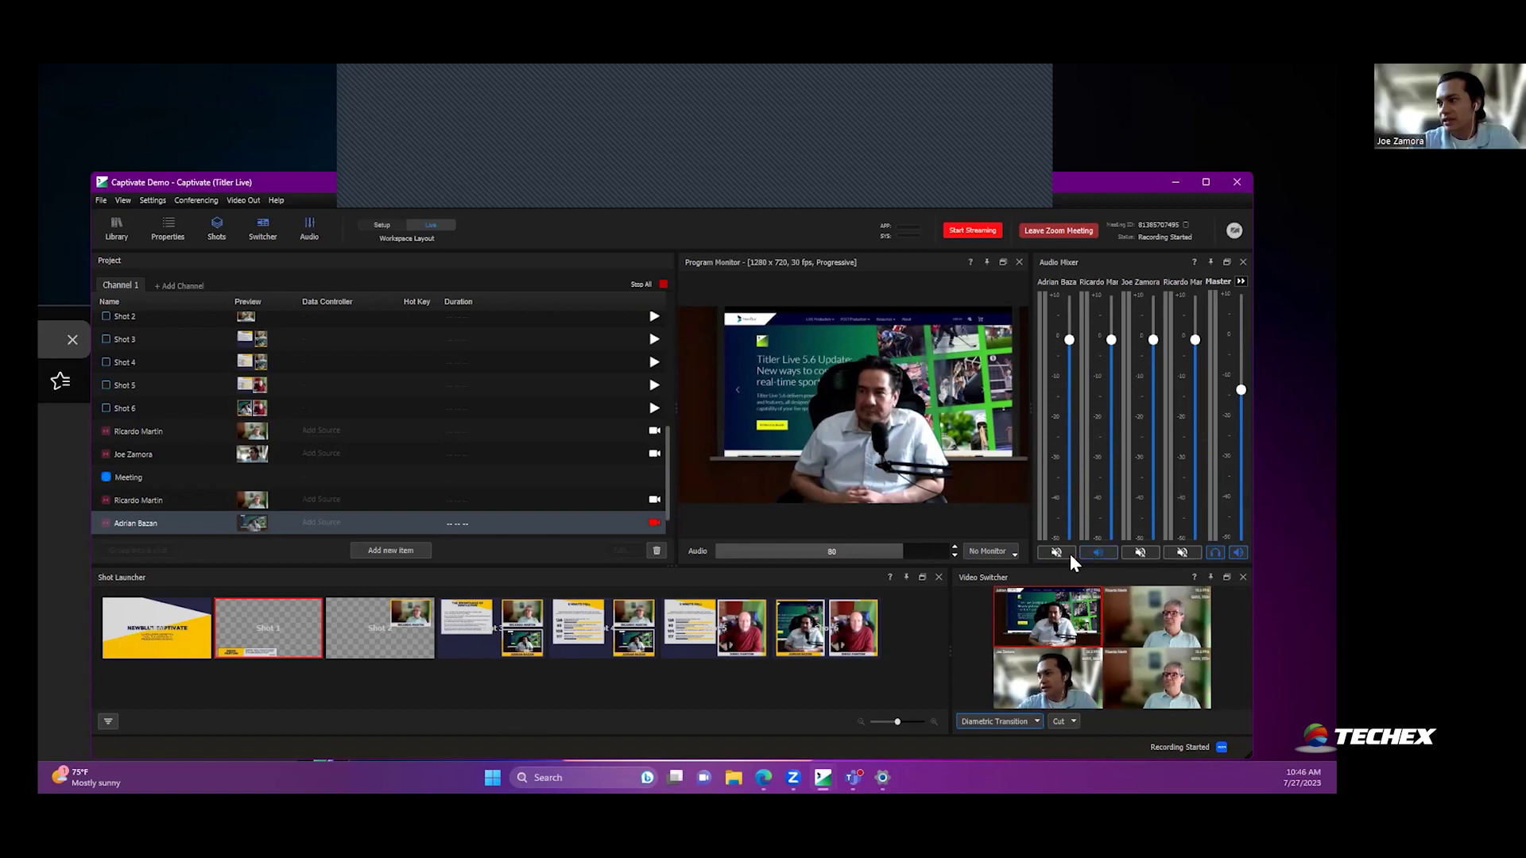
{"action": "left_click", "coordinate": [1070, 553]}
{"action": "left_click", "coordinate": [1129, 553]}
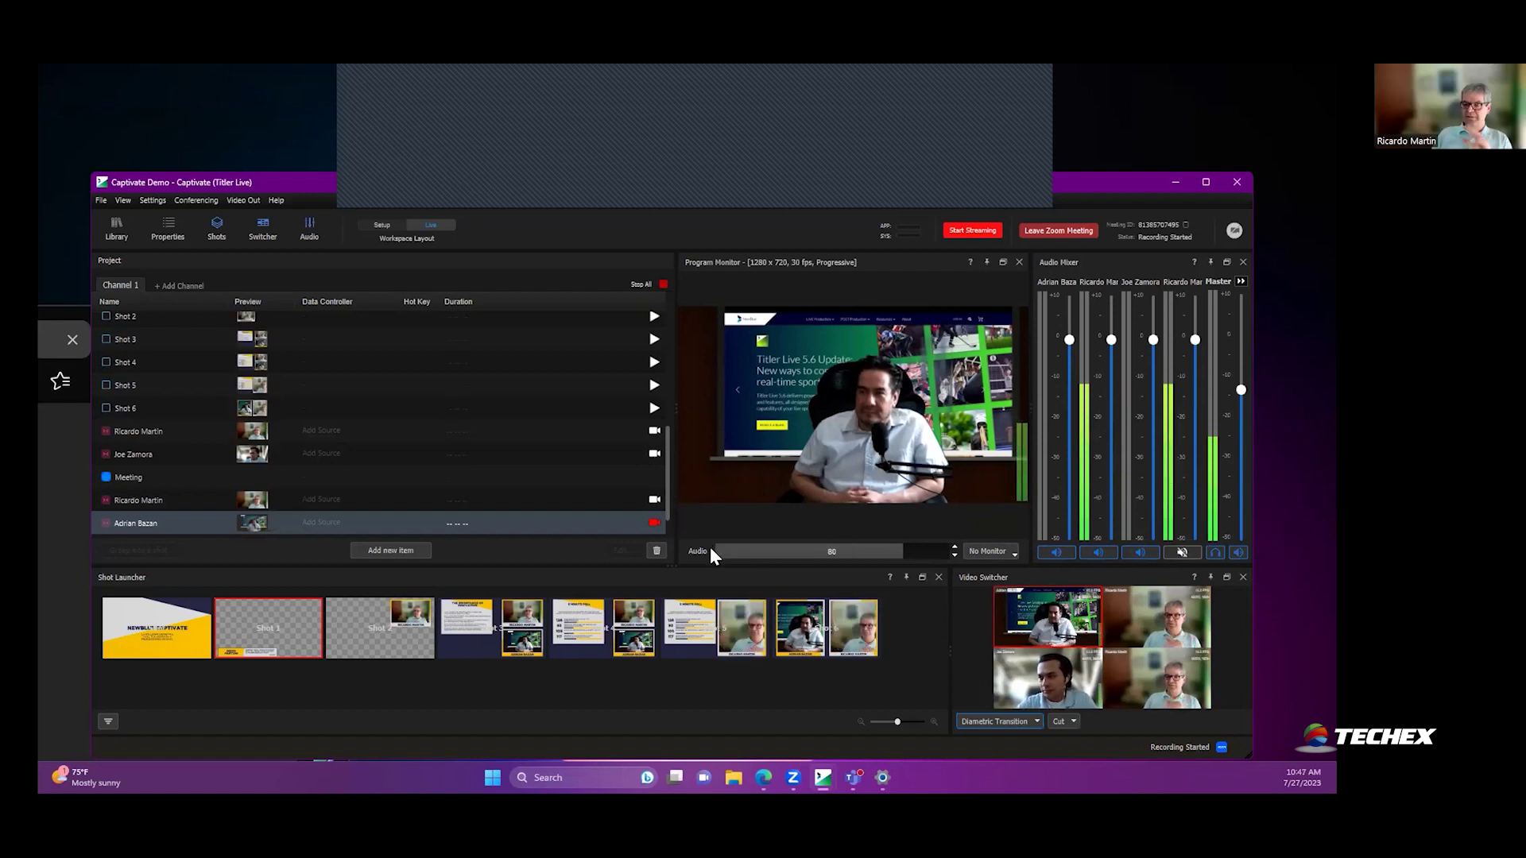
Step: Launch the 5 Minute Poll shots Shot 5 and Shot 4 in turn, and take the shots off air
{"action": "left_click", "coordinate": [688, 625]}
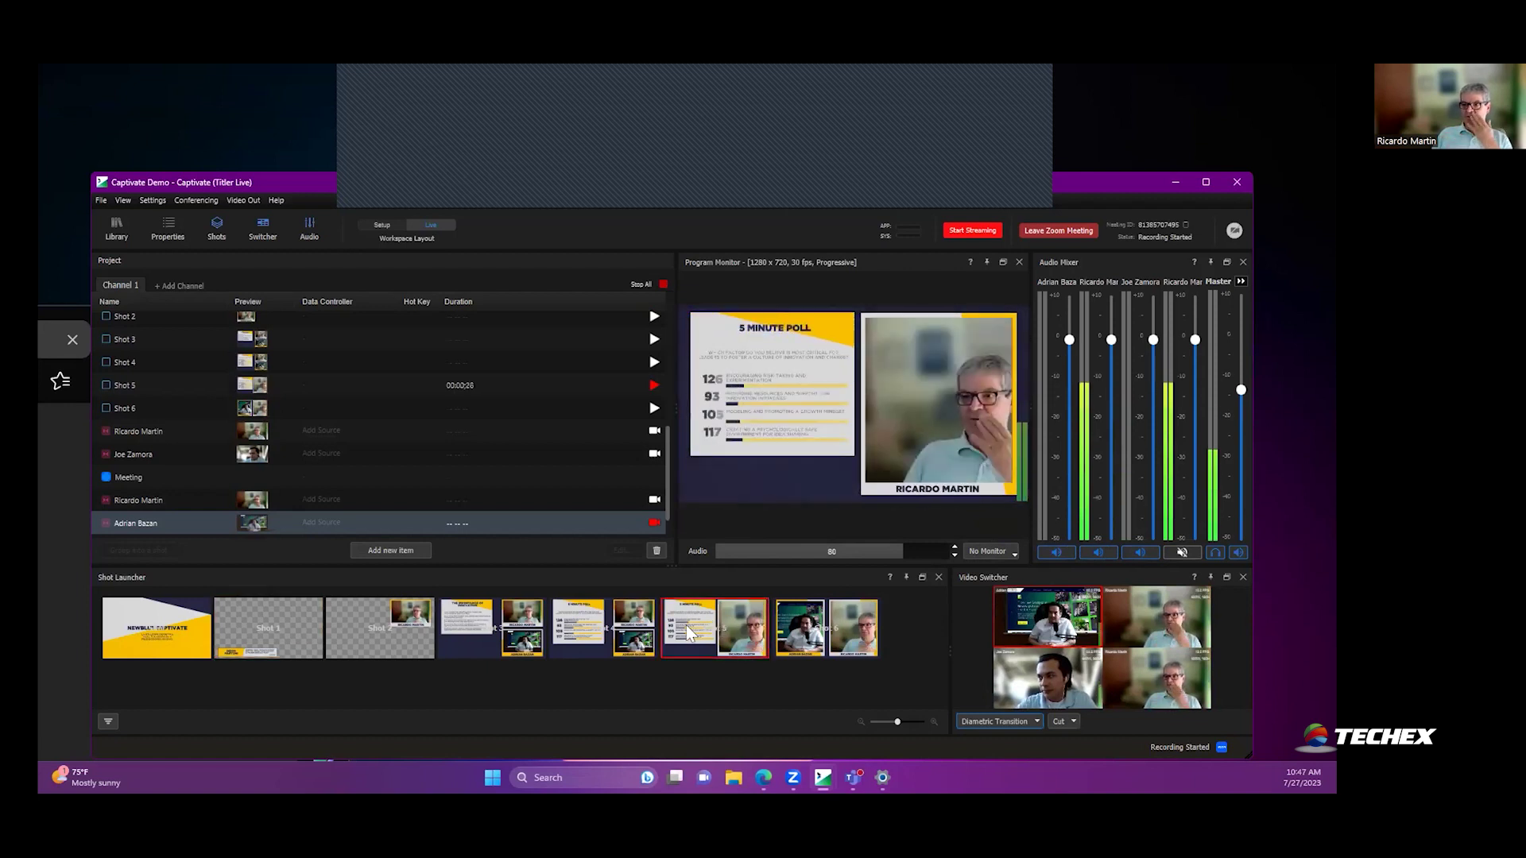
{"action": "left_click", "coordinate": [609, 634]}
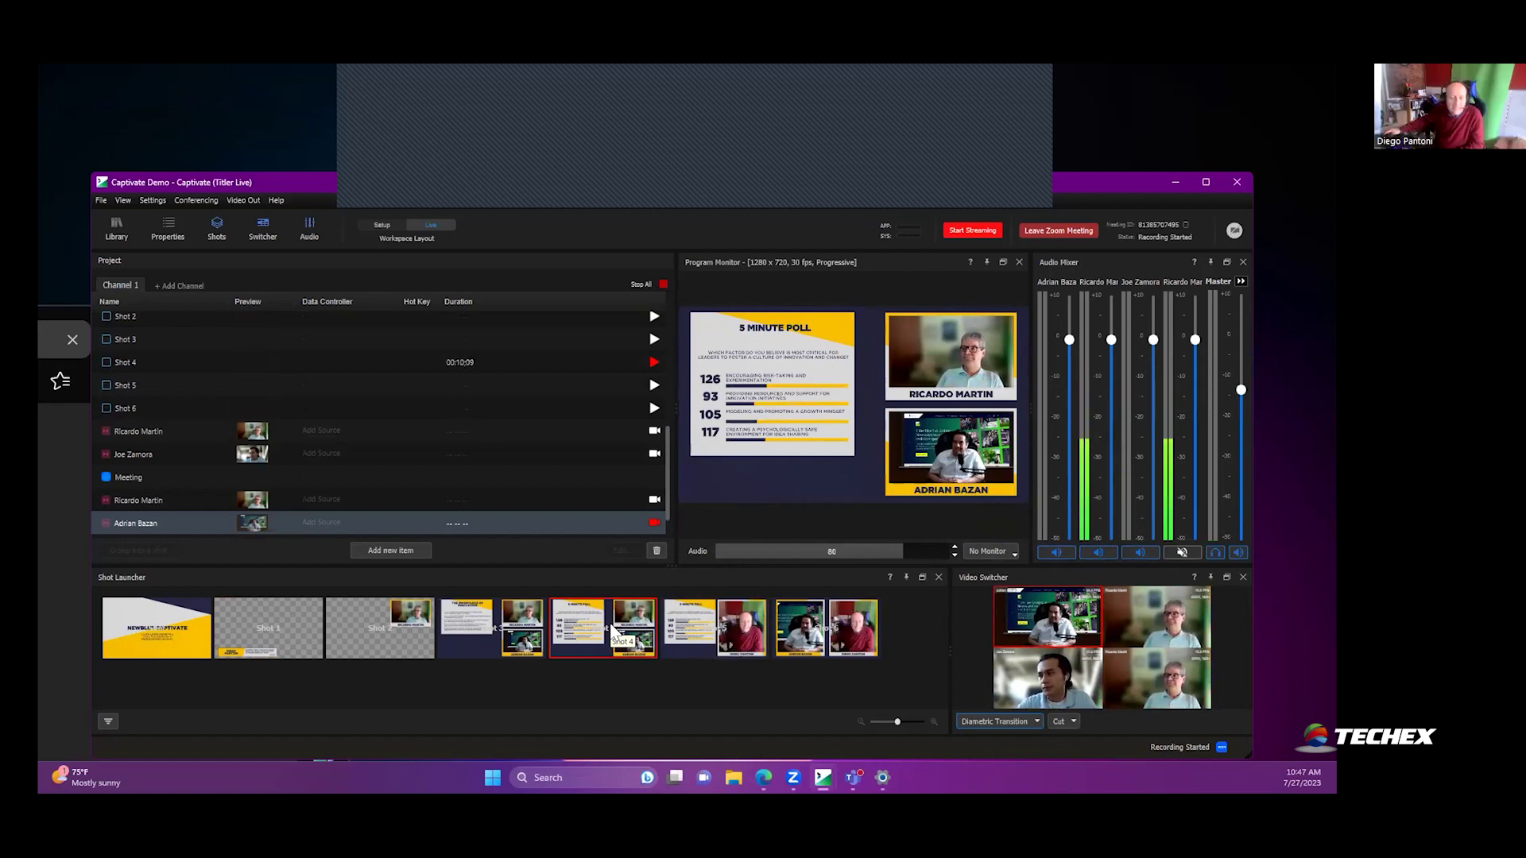
{"action": "left_click", "coordinate": [761, 628]}
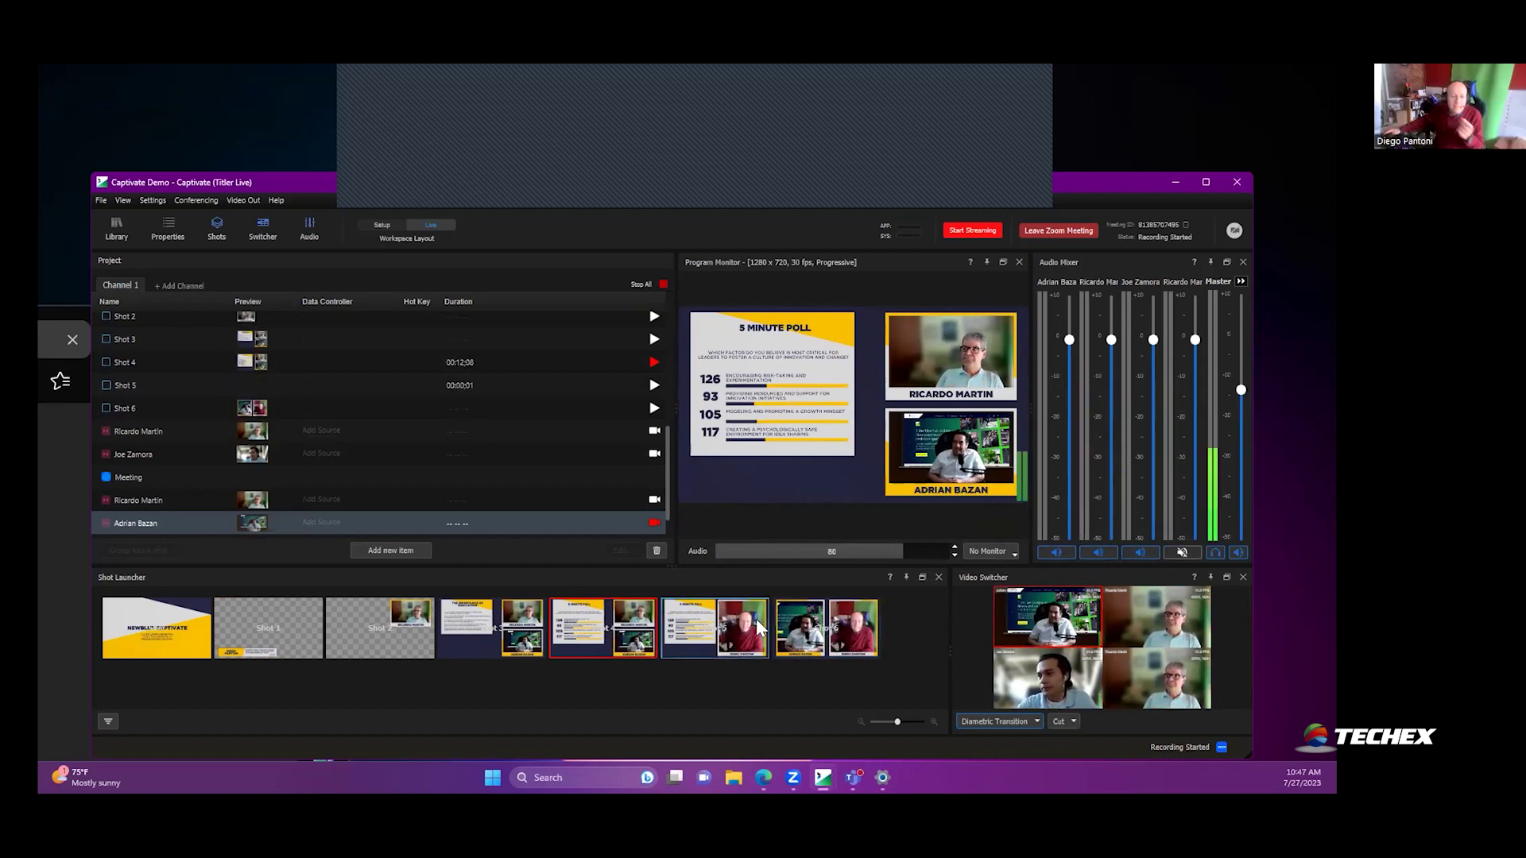
{"action": "left_click", "coordinate": [762, 634]}
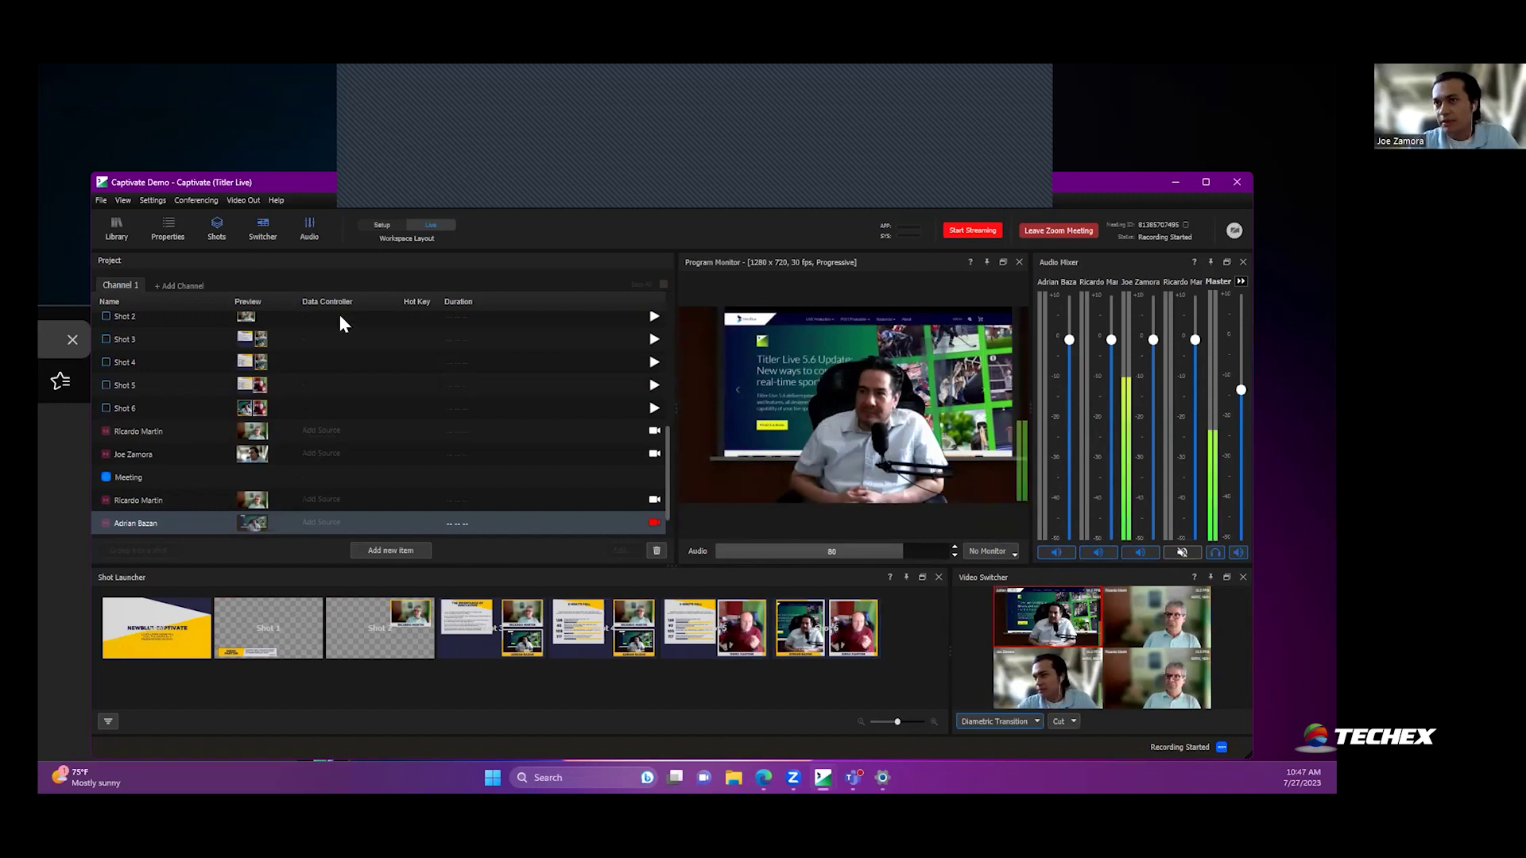
Step: Reopen the properties, narrow the project list and display the layout contents of Shot 4
{"action": "left_click", "coordinate": [168, 229]}
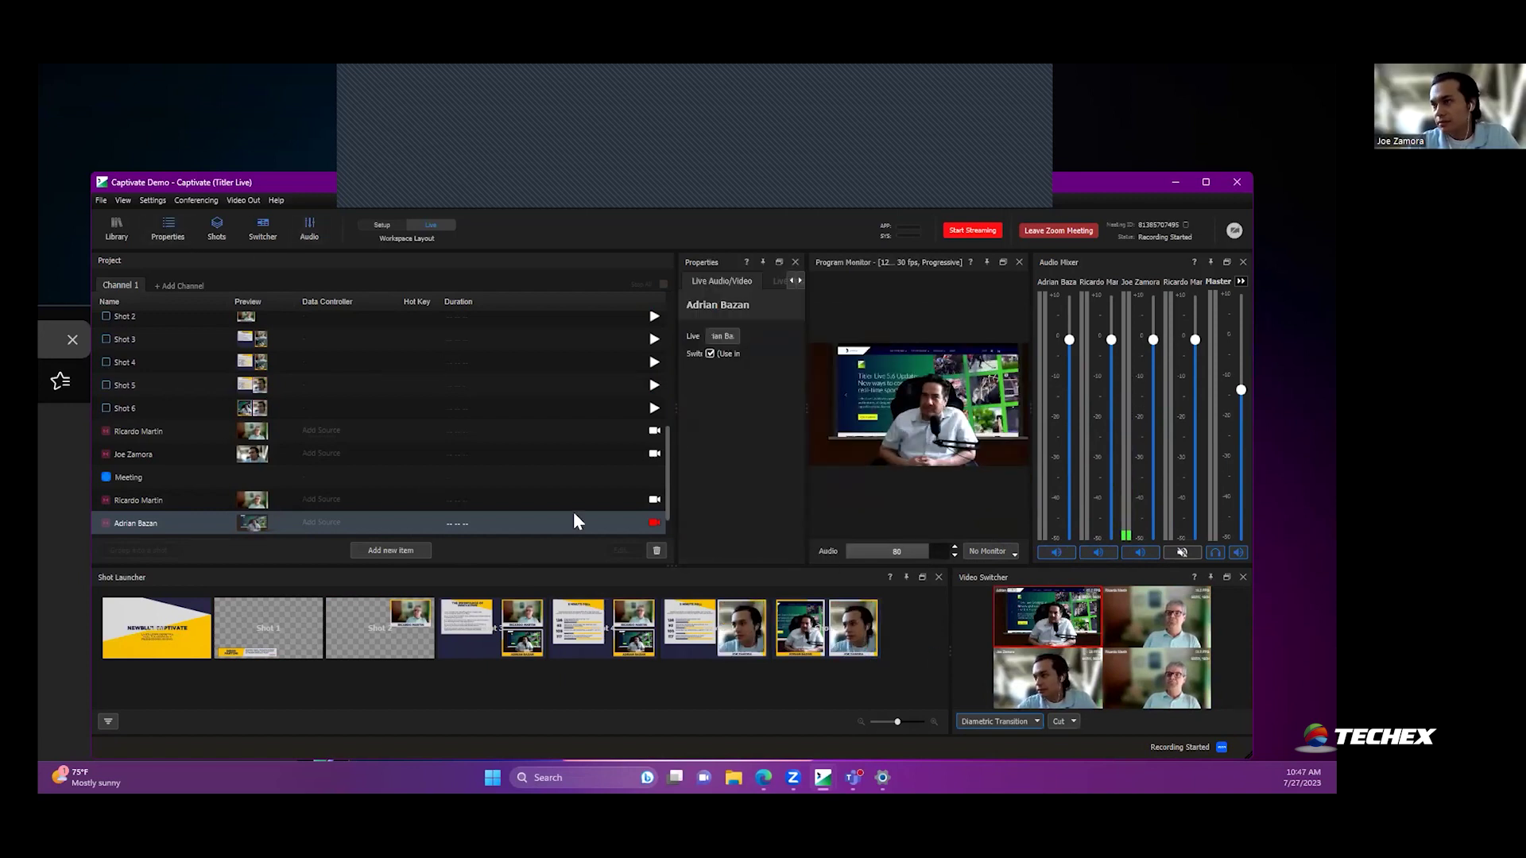
{"action": "left_click_drag", "start_coordinate": [675, 332], "coordinate": [297, 334]}
{"action": "scroll", "coordinate": [179, 477], "scroll_direction": "up", "scroll_amount": 3}
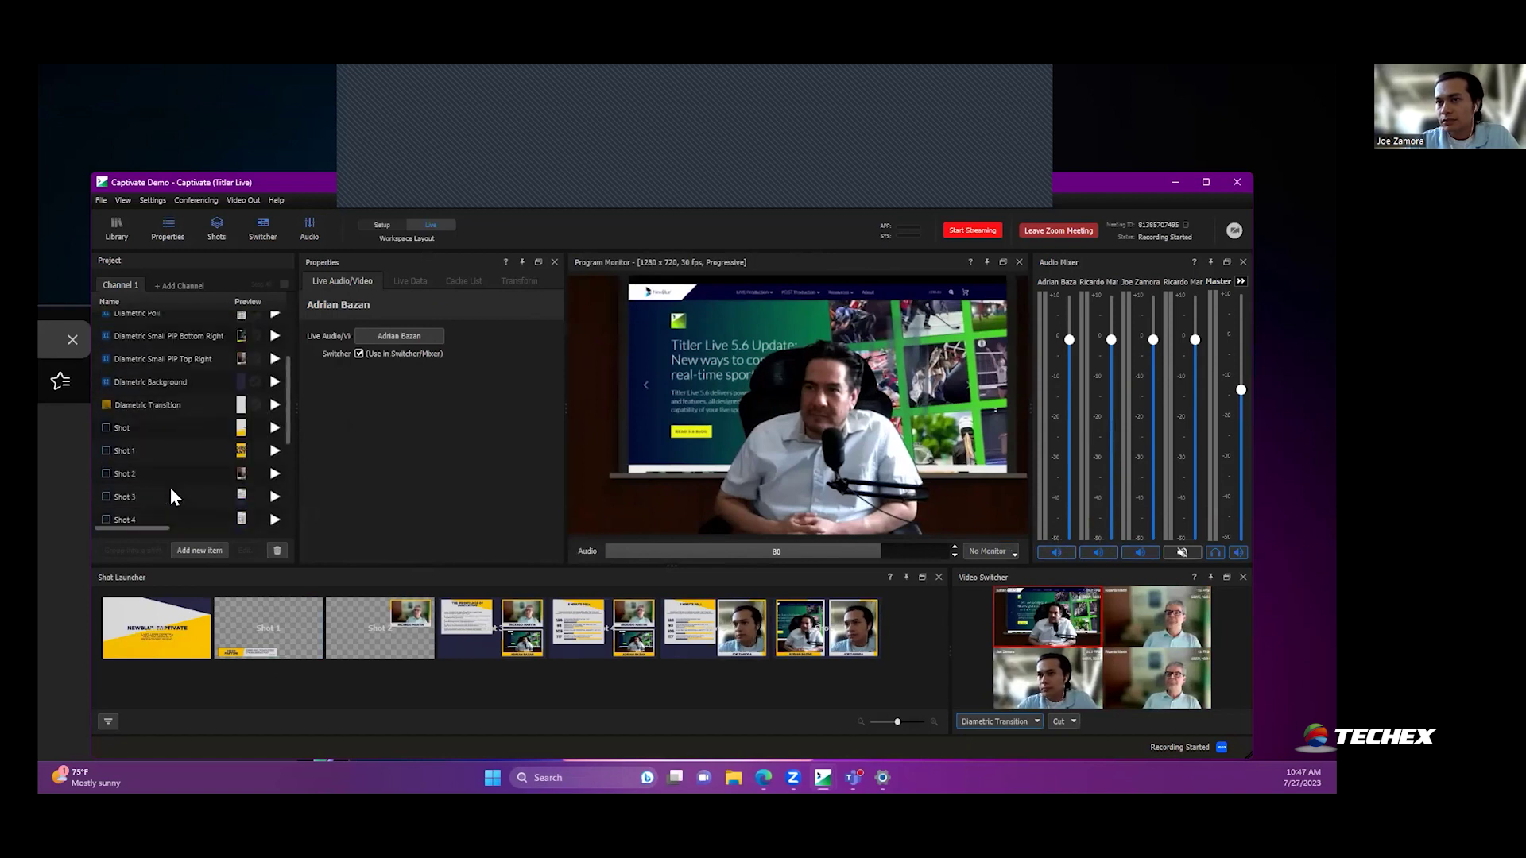
{"action": "left_click", "coordinate": [146, 454]}
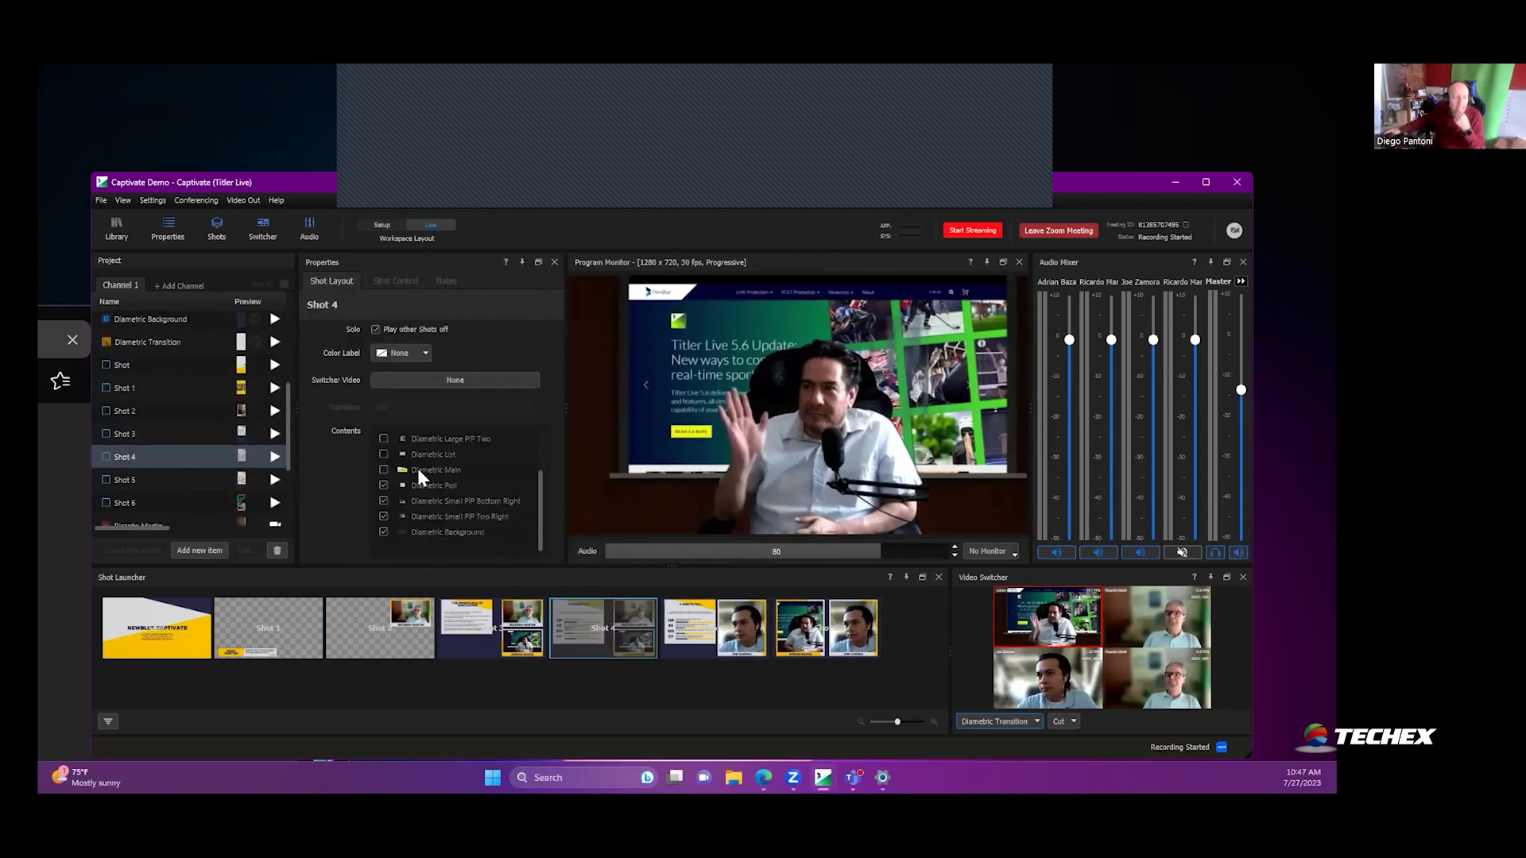
Step: Enlarge the upper panels to show all contents of Shot 4, and remove Diametric Poll from the shot while it is on air
{"action": "left_click_drag", "start_coordinate": [396, 569], "coordinate": [522, 664]}
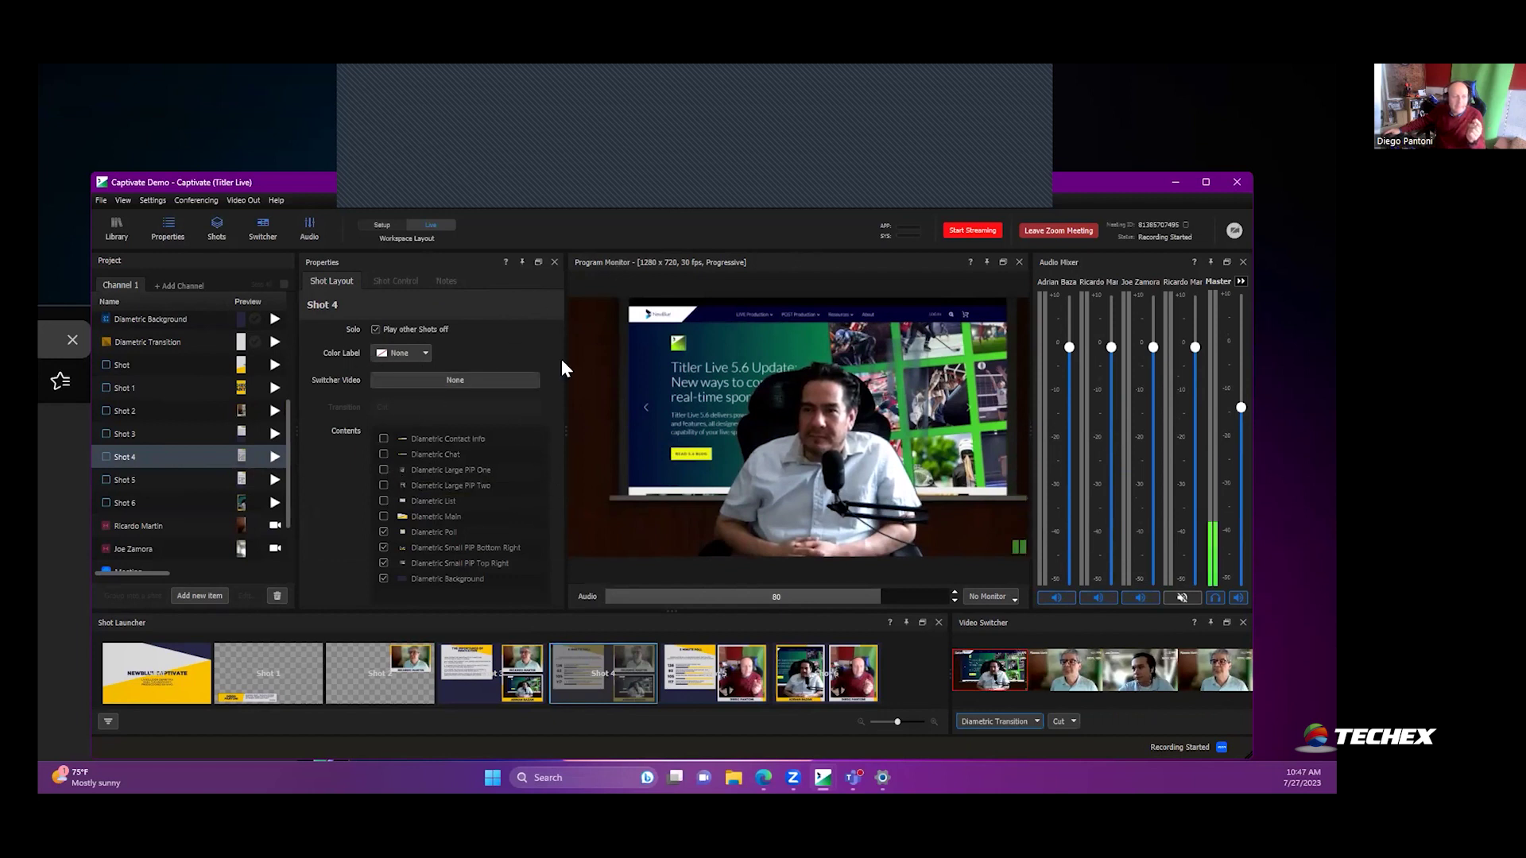
{"action": "left_click", "coordinate": [274, 458]}
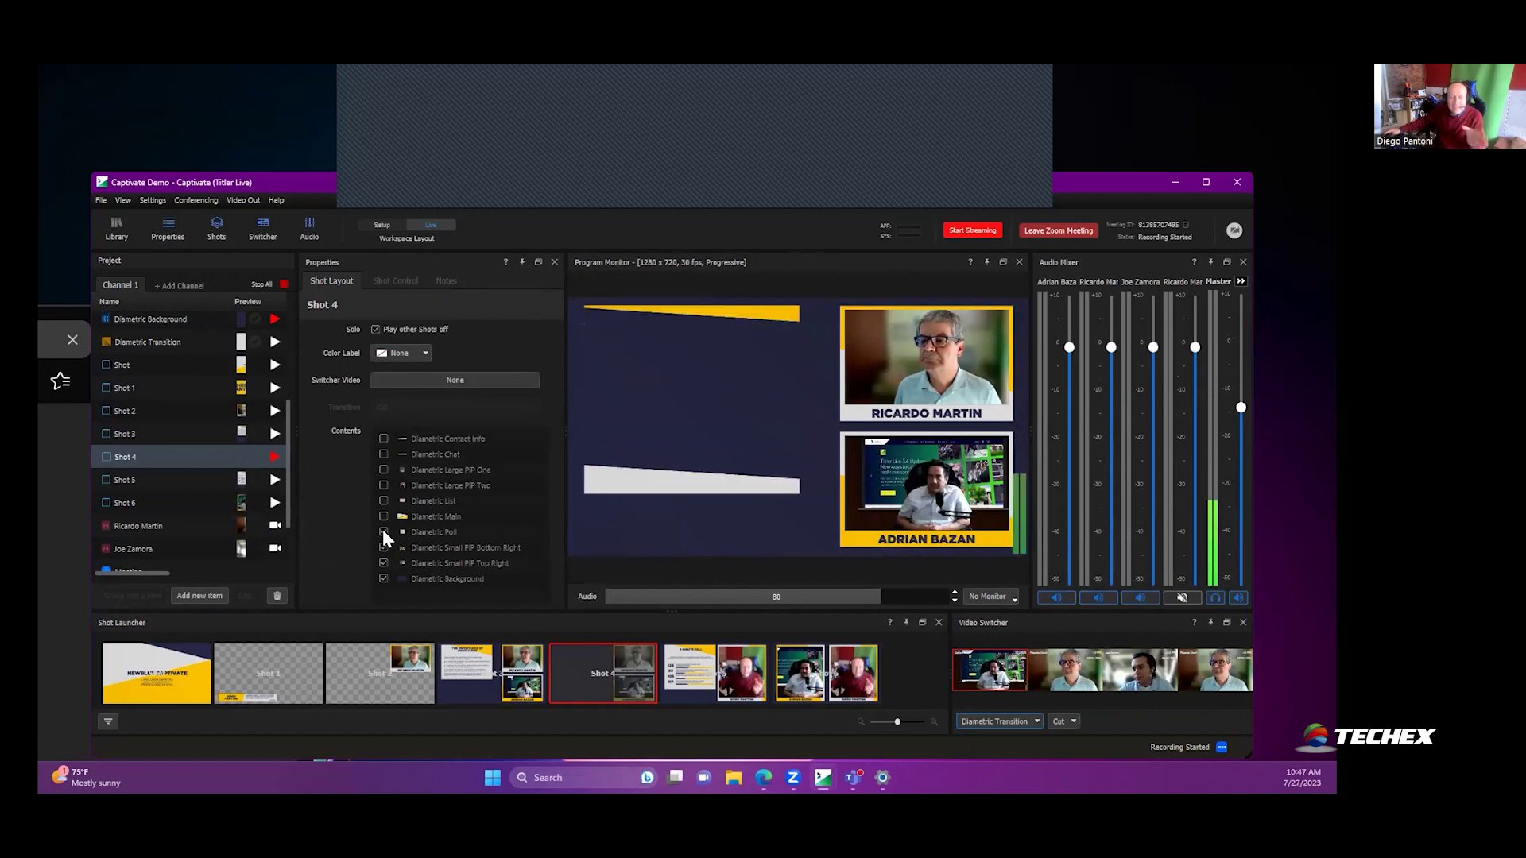
{"action": "left_click", "coordinate": [384, 532]}
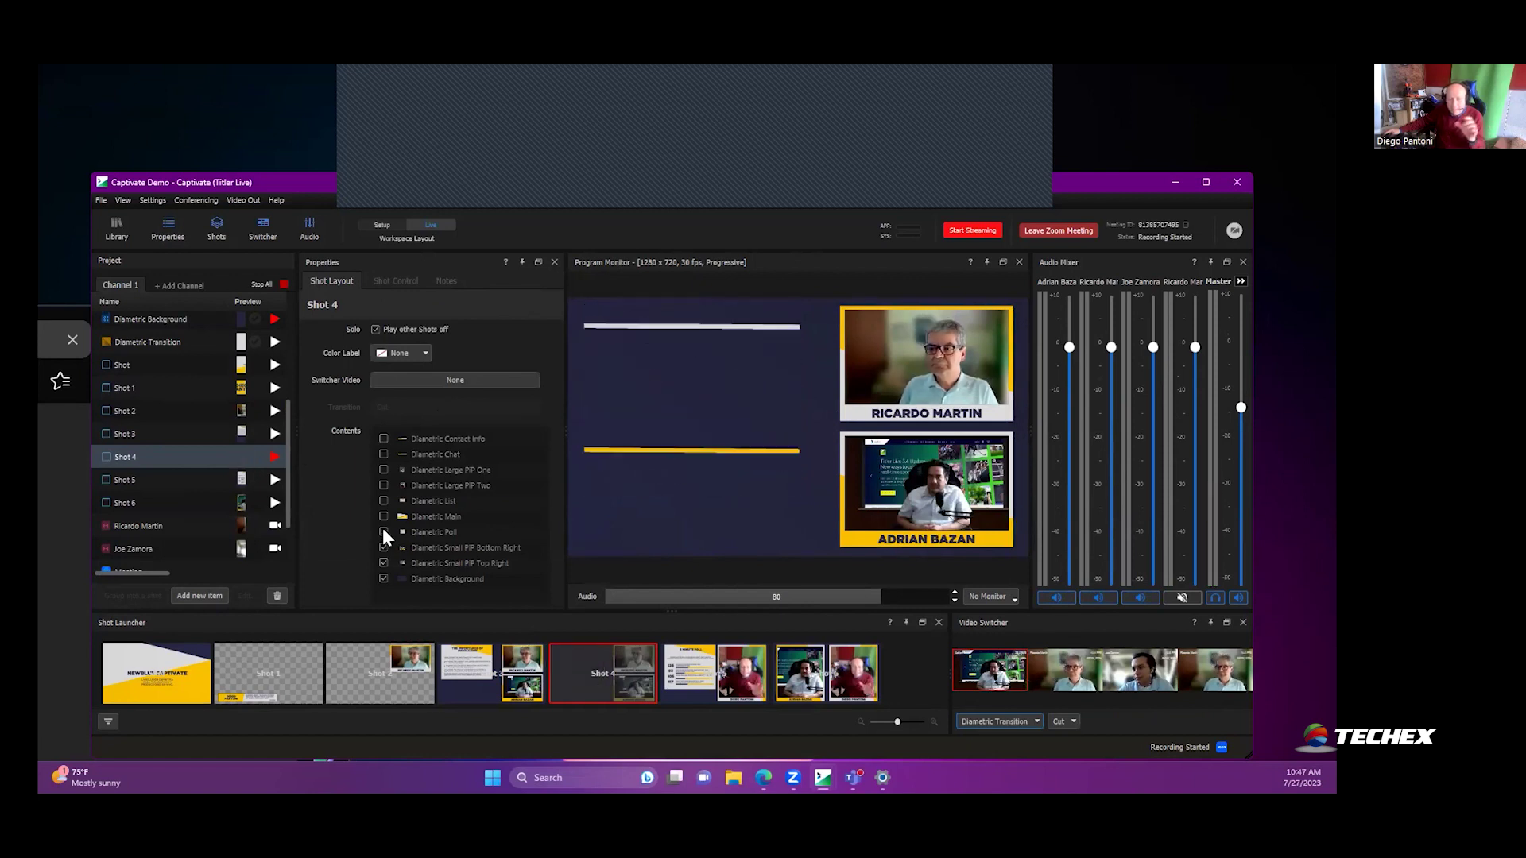
Step: Include and exclude Diametric List, Large PIP Two, Large PIP One, Chat and Contact Info in turn in the live Shot 4
{"action": "left_click", "coordinate": [383, 501]}
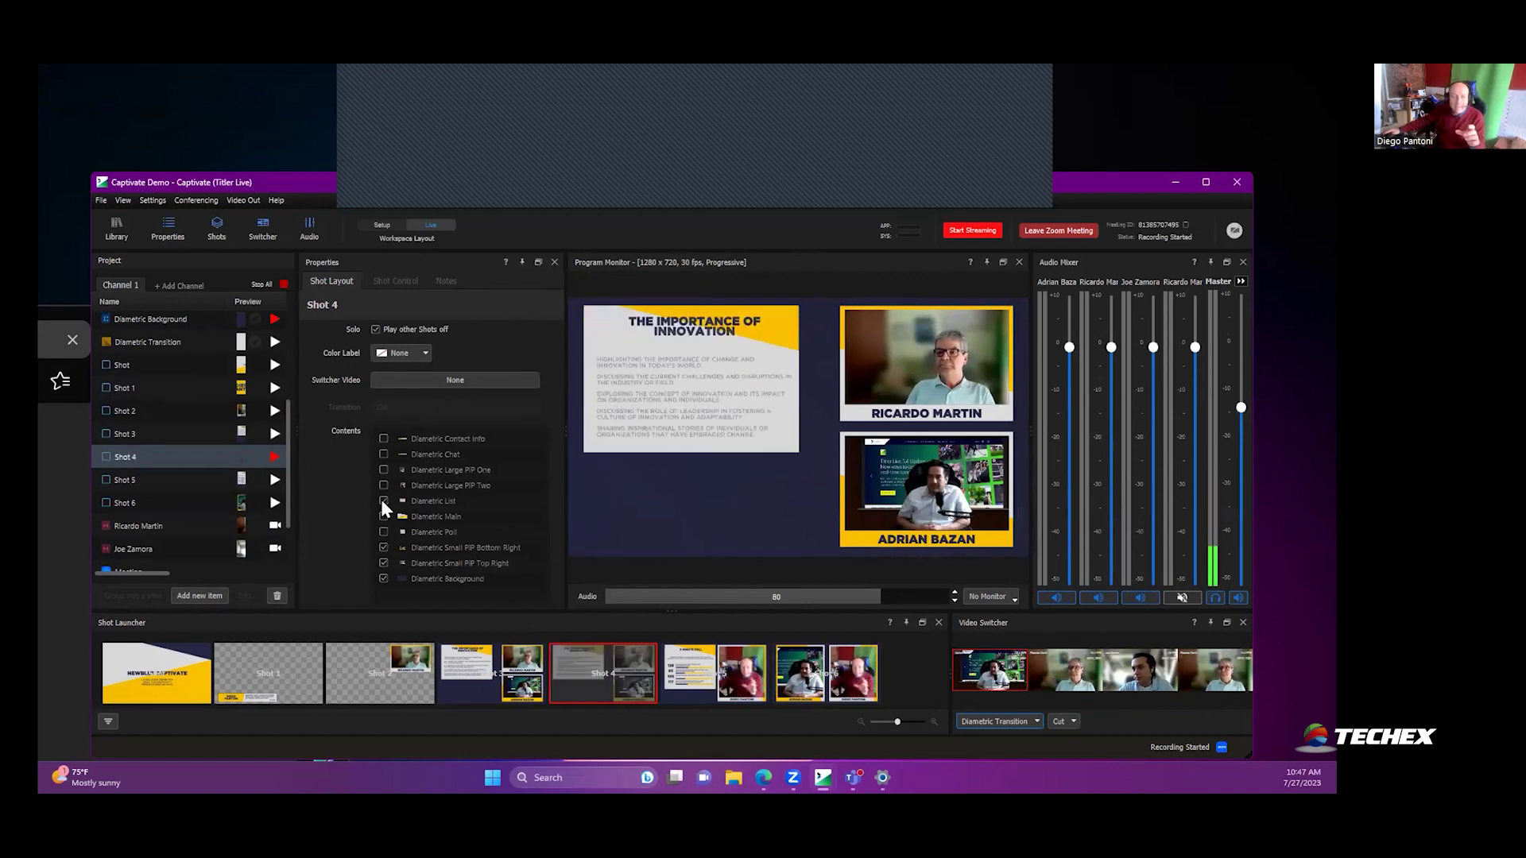
{"action": "left_click", "coordinate": [383, 500]}
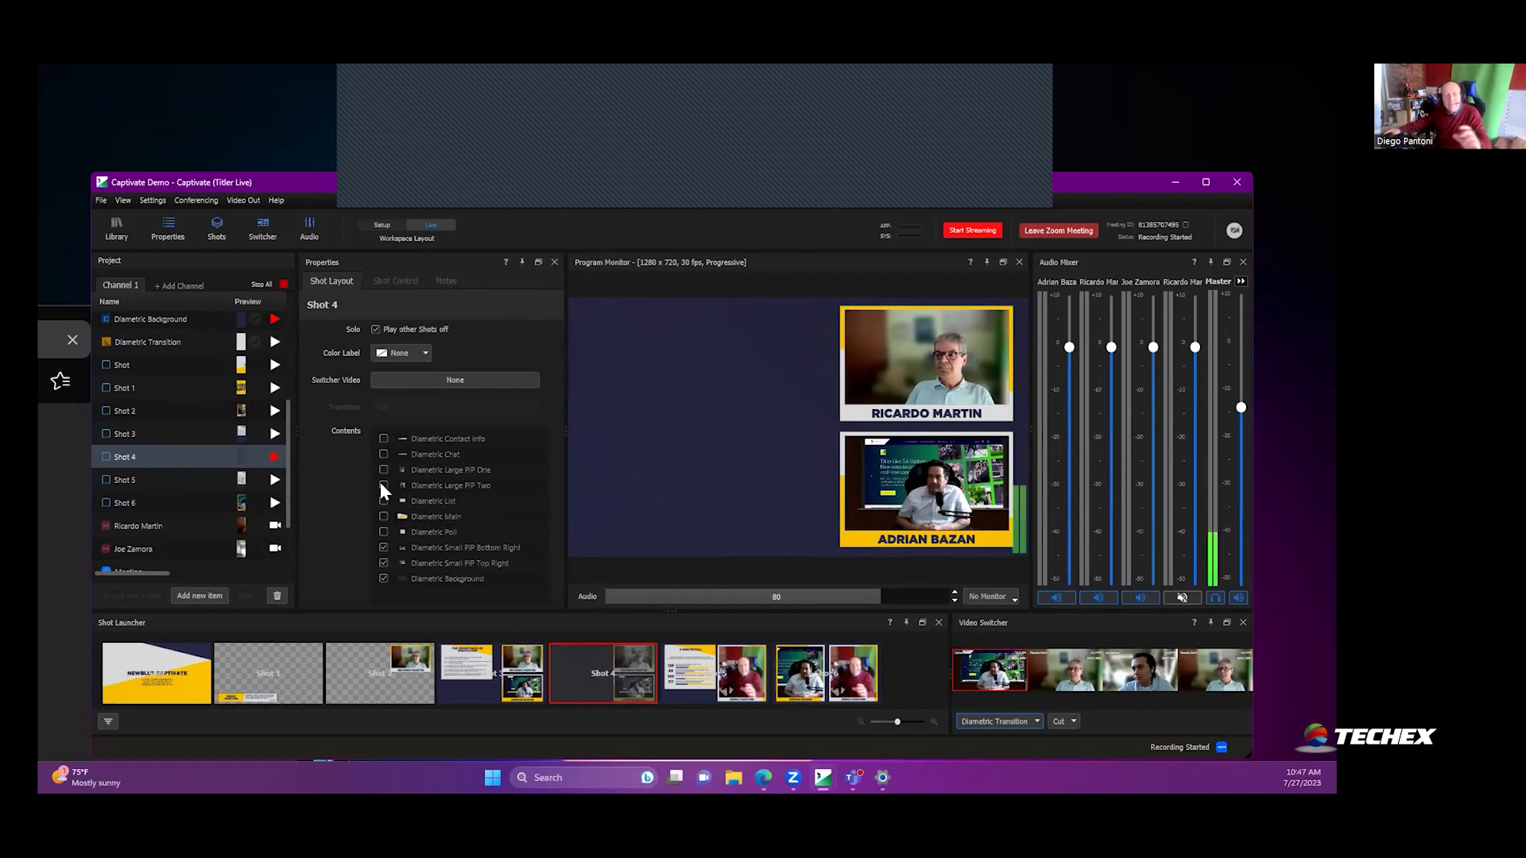
{"action": "left_click", "coordinate": [382, 485]}
{"action": "left_click", "coordinate": [383, 485]}
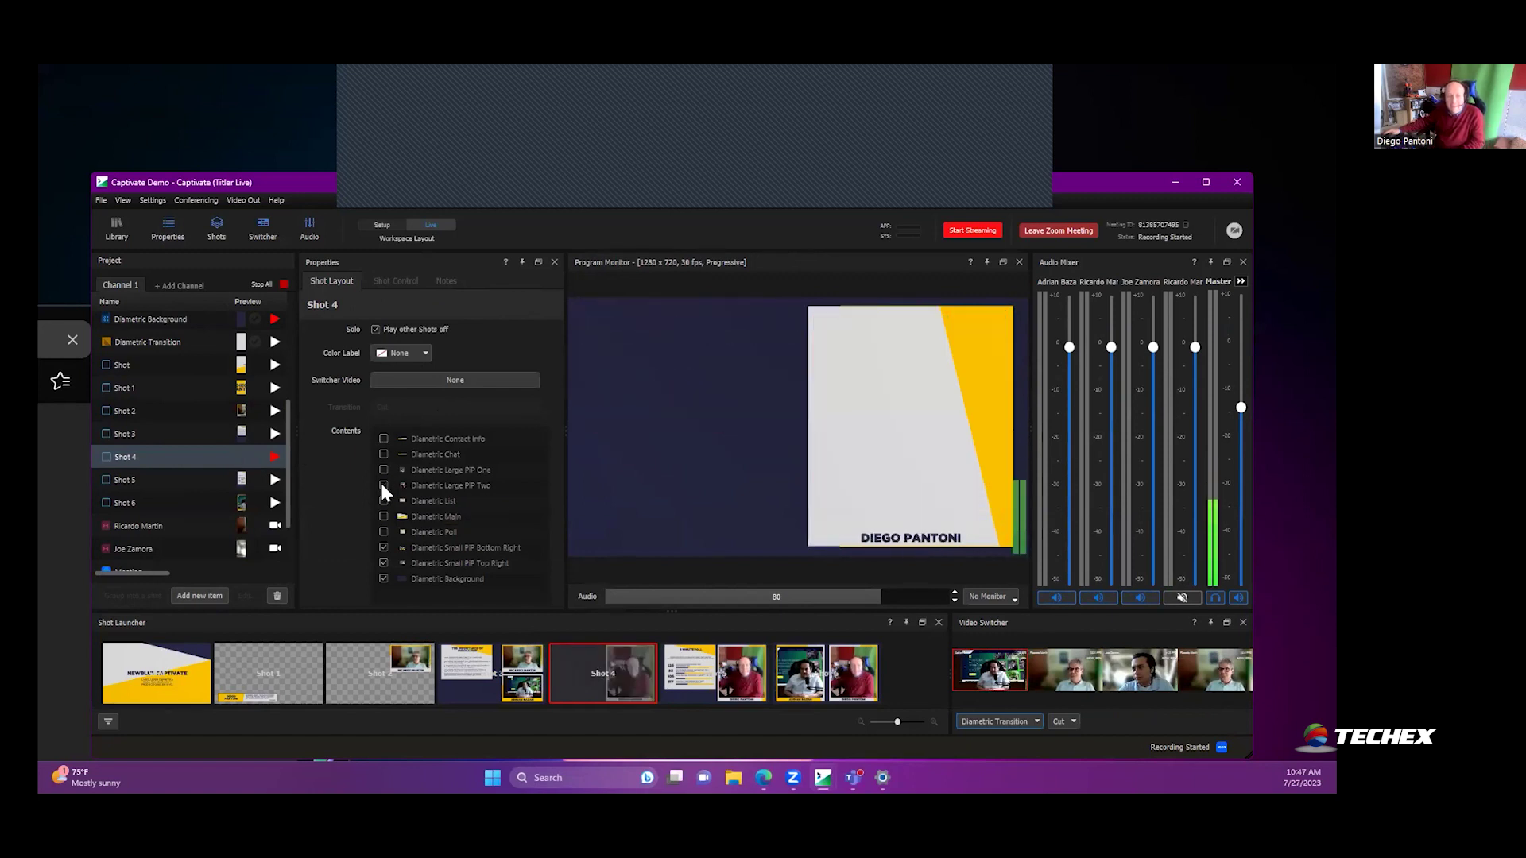
{"action": "left_click", "coordinate": [383, 470]}
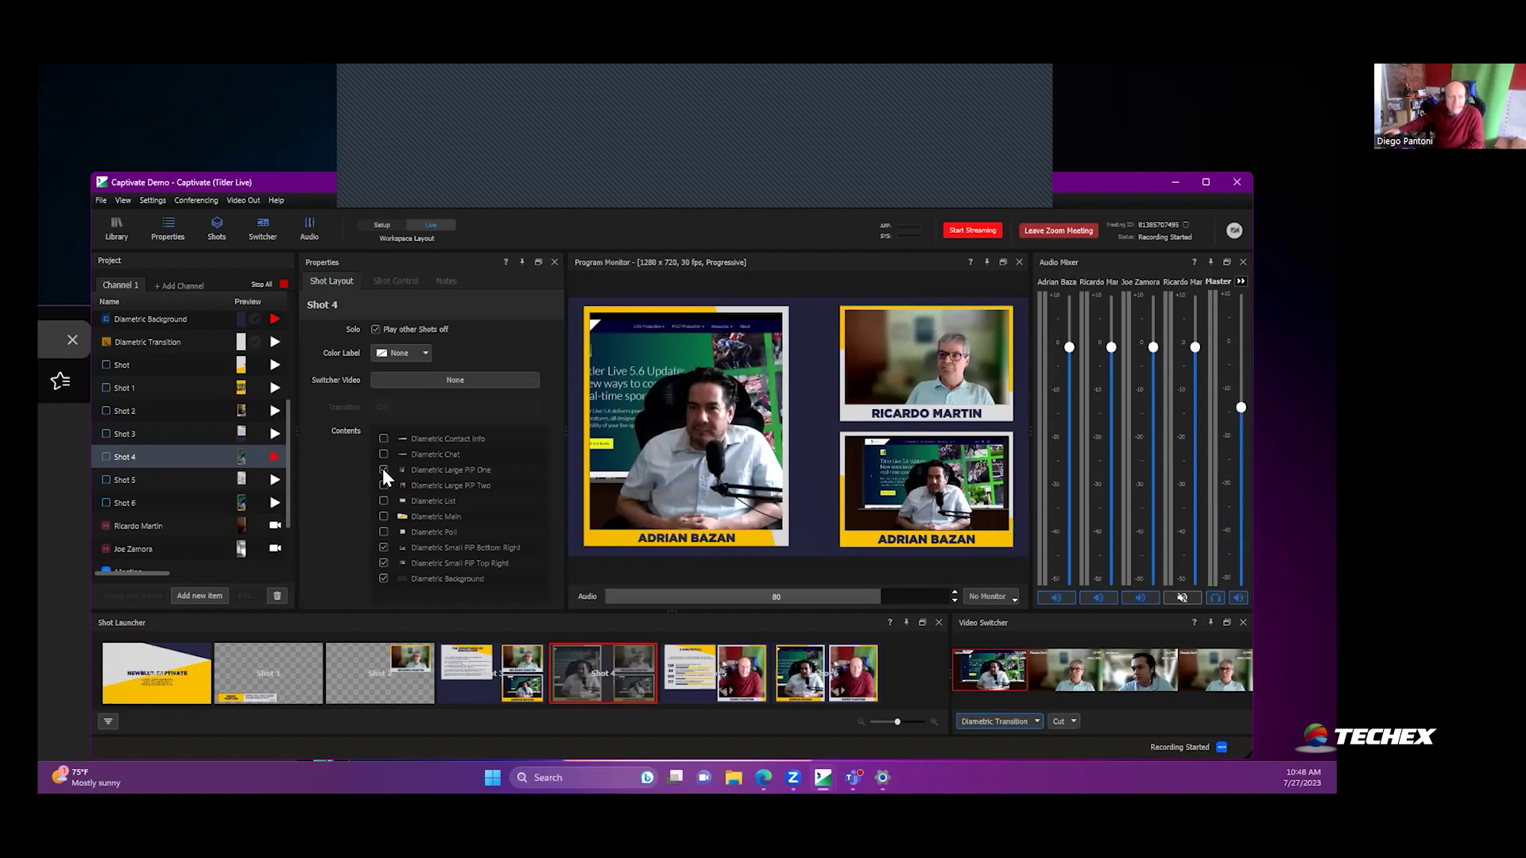
{"action": "left_click", "coordinate": [383, 469]}
{"action": "left_click", "coordinate": [380, 454]}
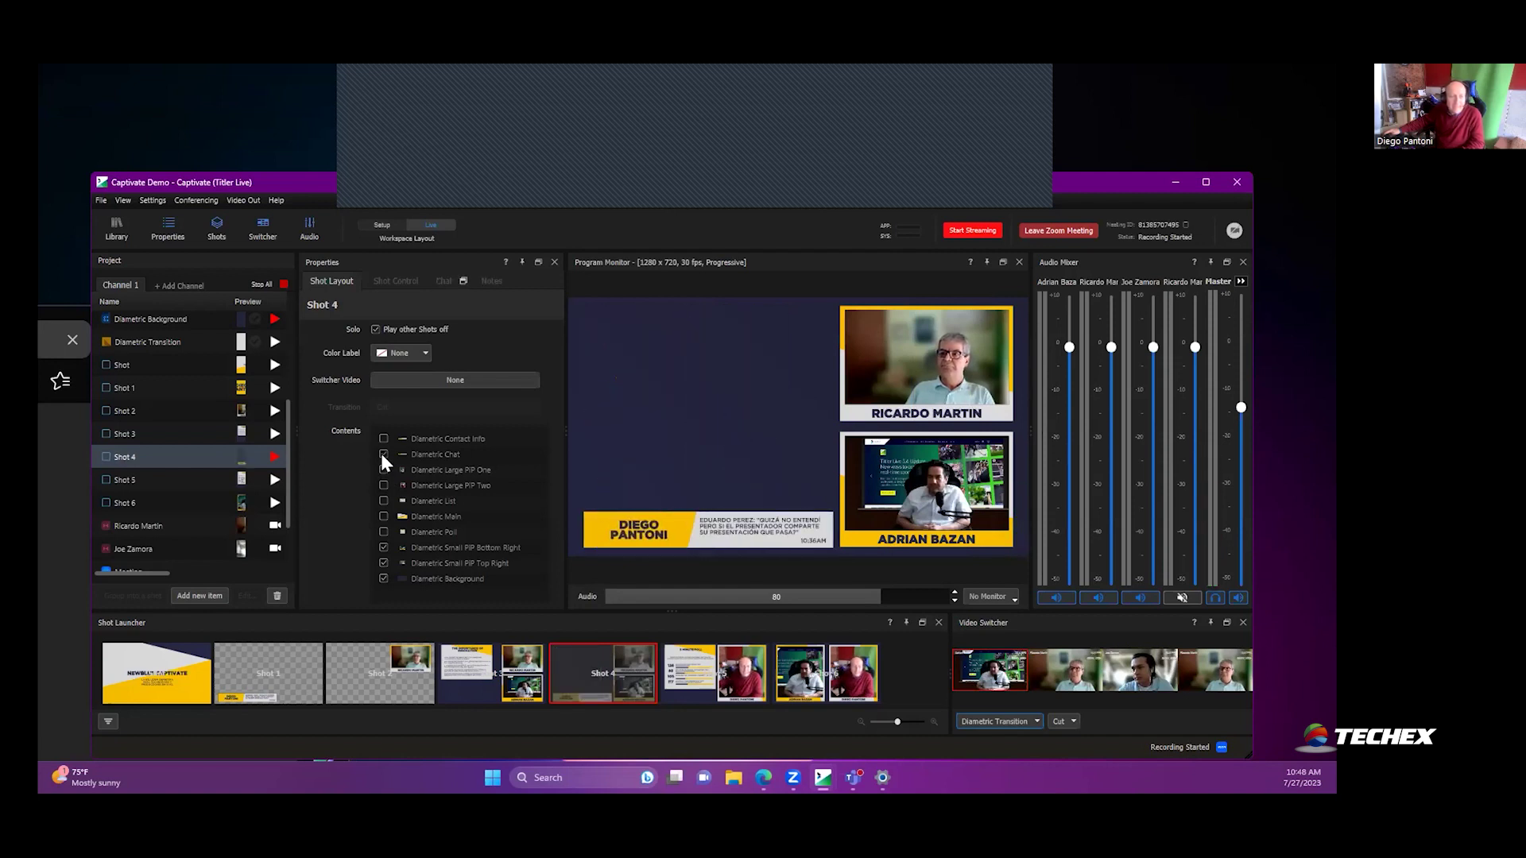
{"action": "left_click", "coordinate": [380, 454]}
{"action": "left_click", "coordinate": [380, 438]}
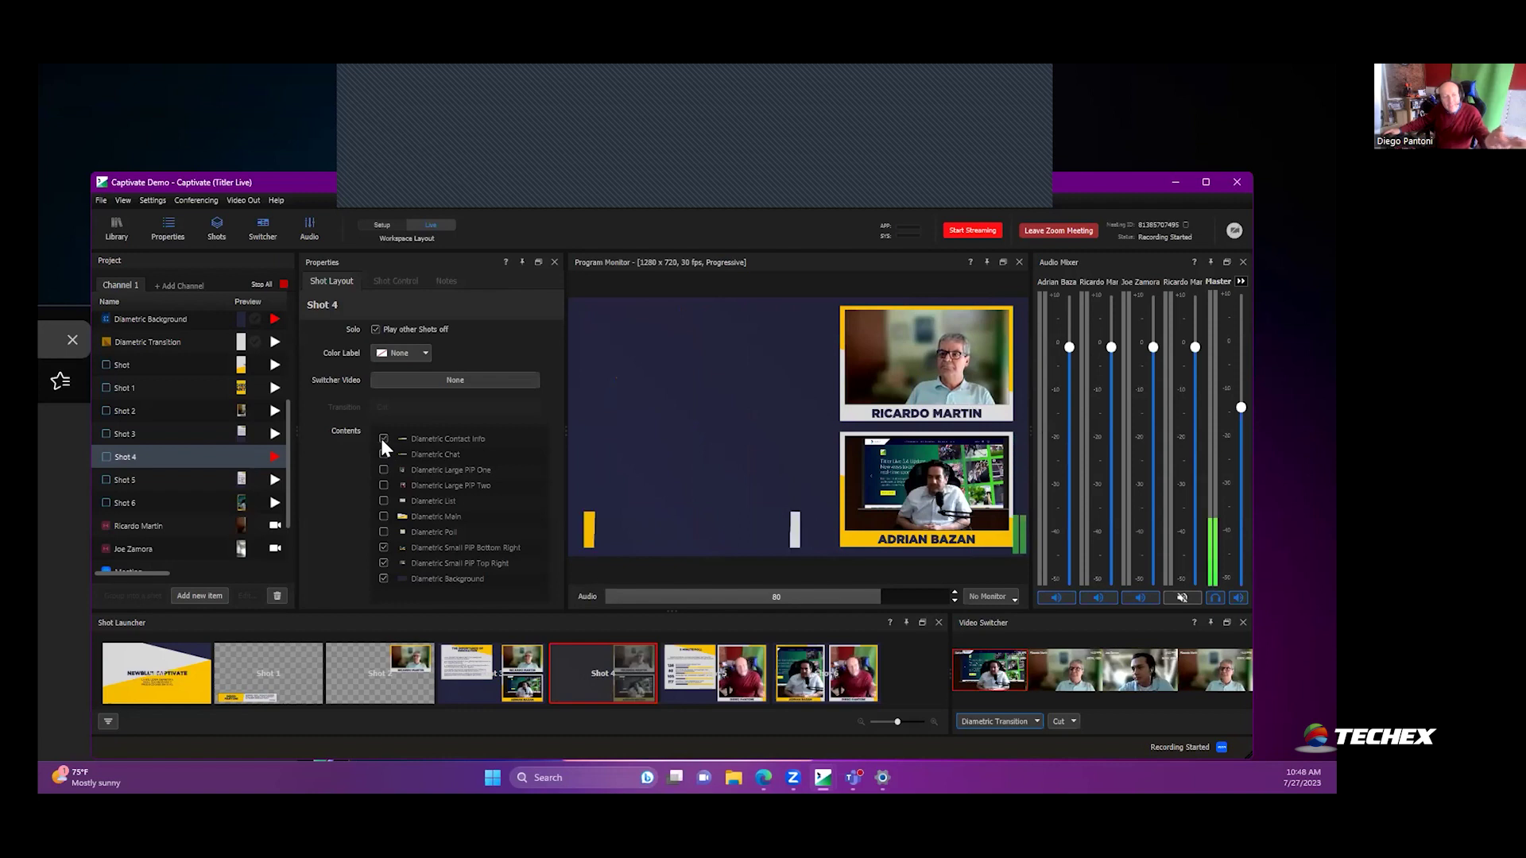
{"action": "left_click", "coordinate": [380, 438]}
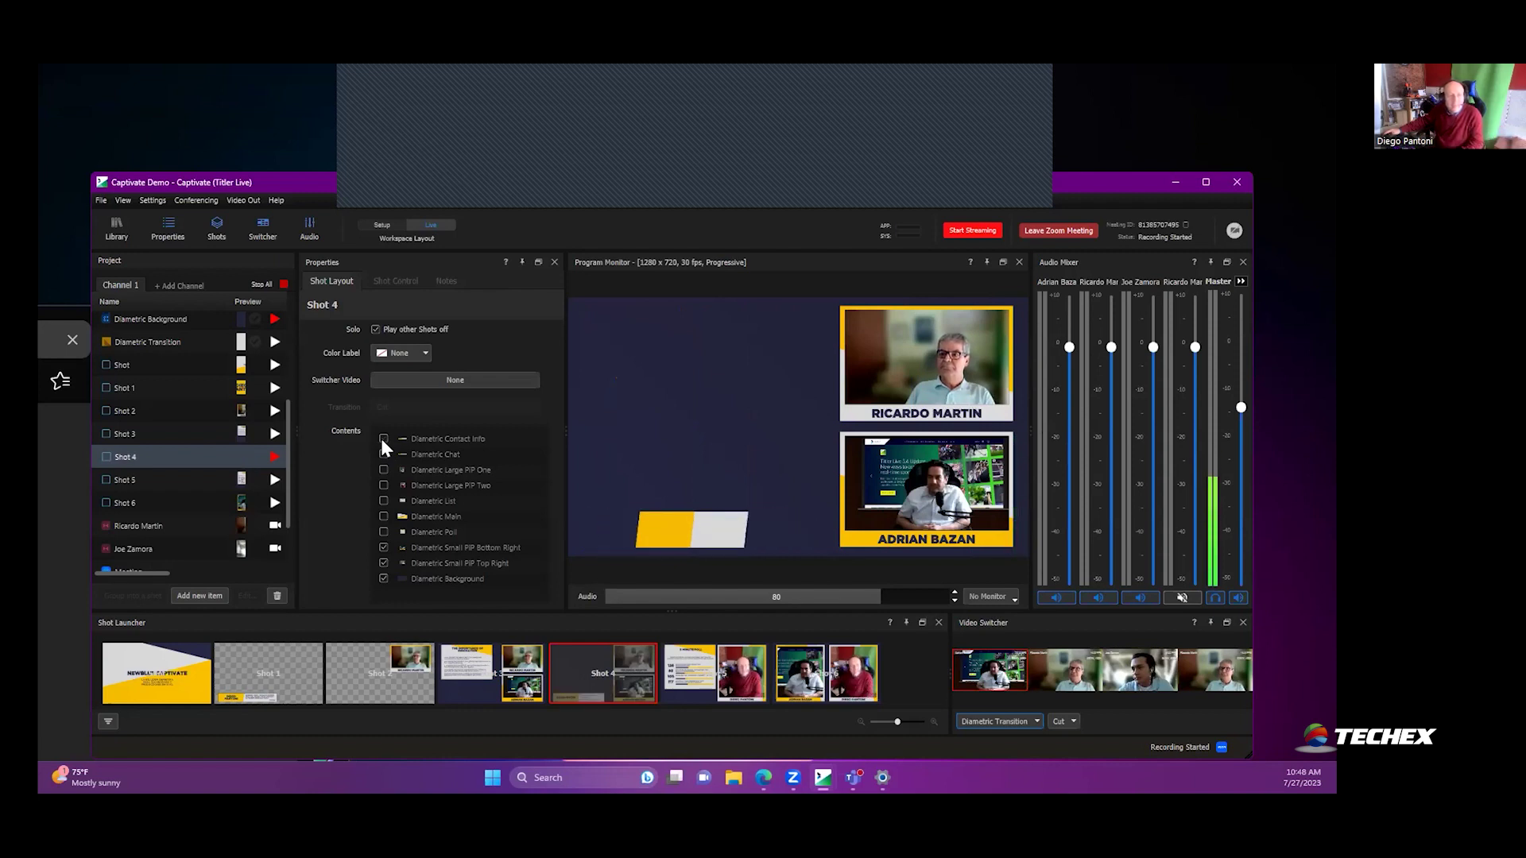
Step: Remove Diametric Background from Shot 4, and briefly show Diametric Large PIP One and Diametric Chat over the live video
{"action": "left_click", "coordinate": [385, 578]}
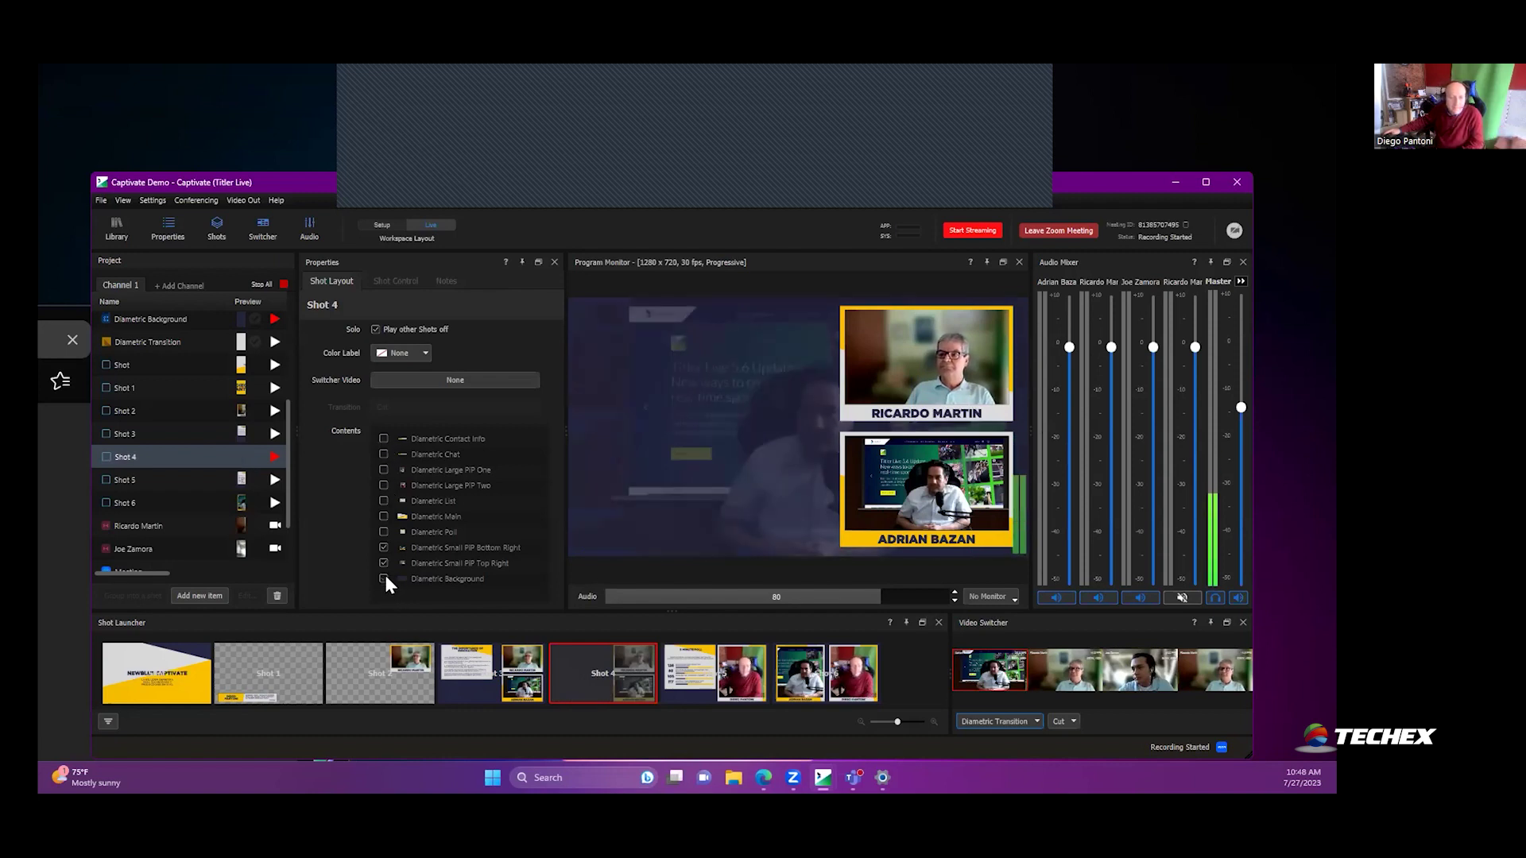
{"action": "left_click", "coordinate": [383, 470]}
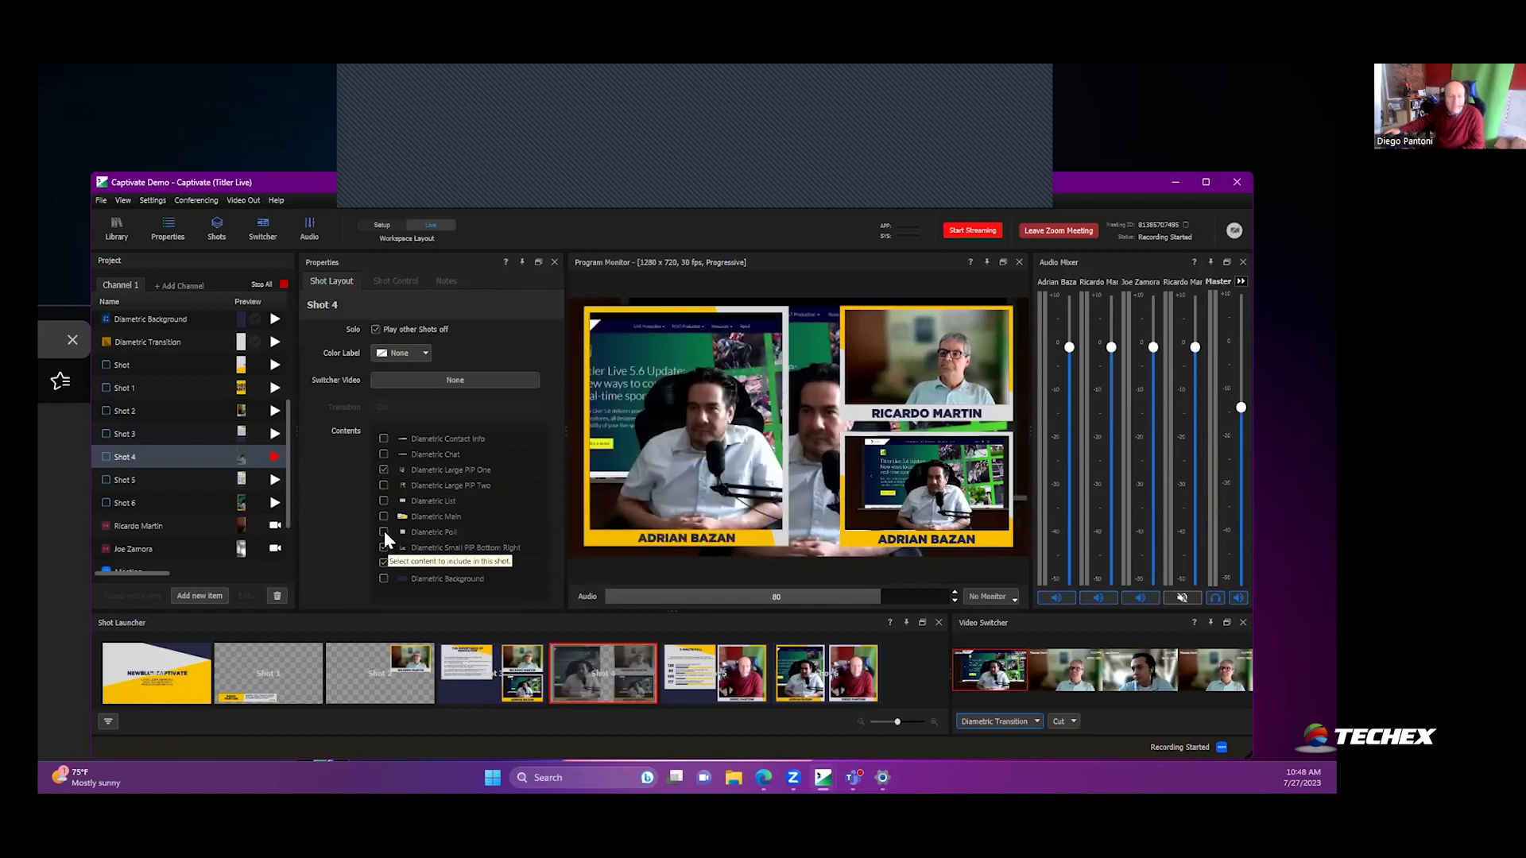
{"action": "left_click", "coordinate": [384, 470]}
{"action": "left_click", "coordinate": [380, 452]}
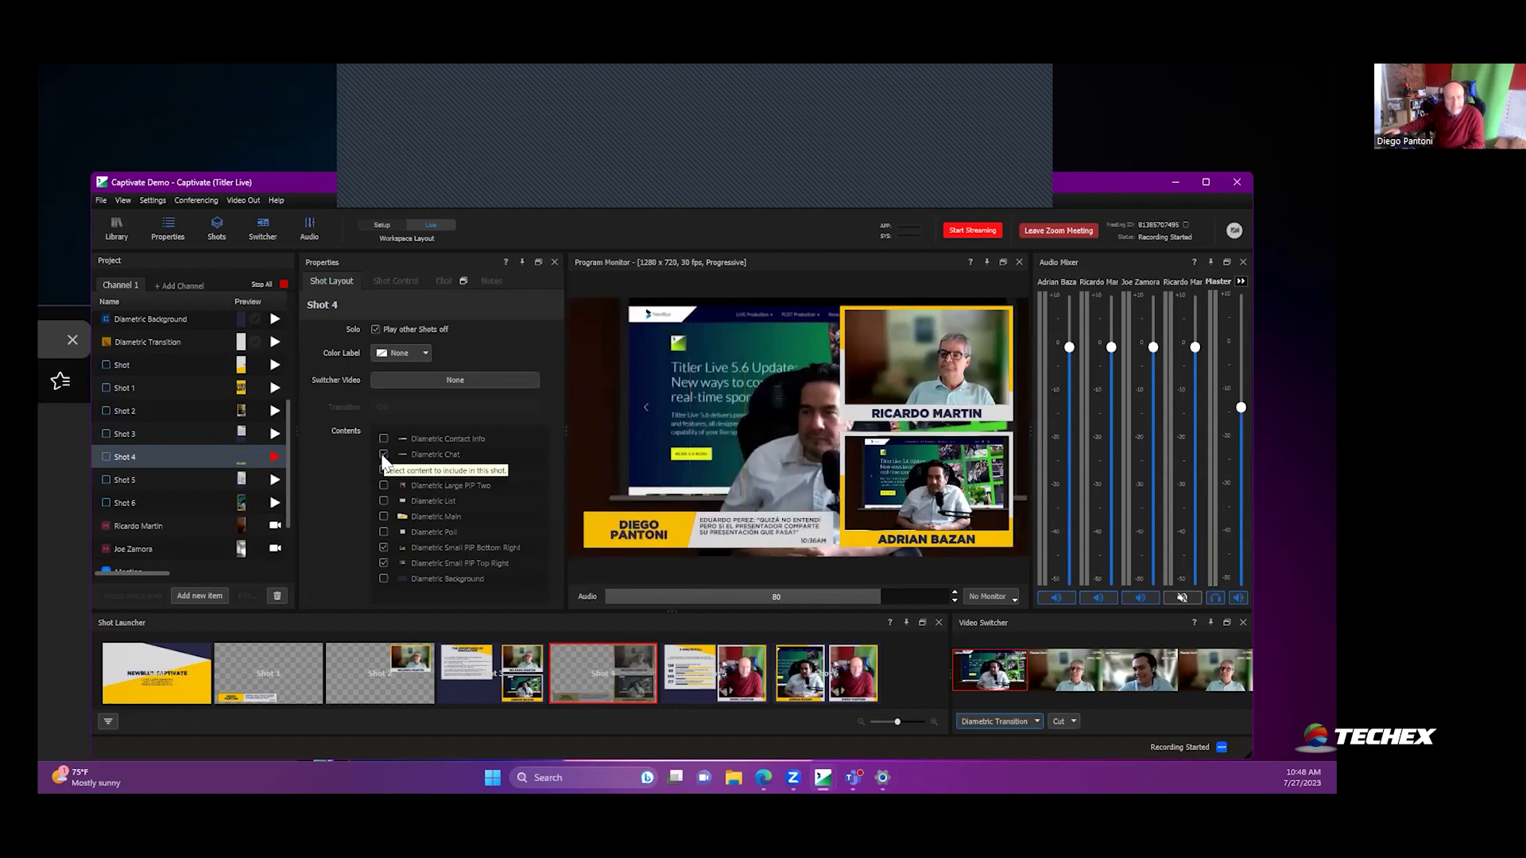
{"action": "left_click", "coordinate": [383, 454]}
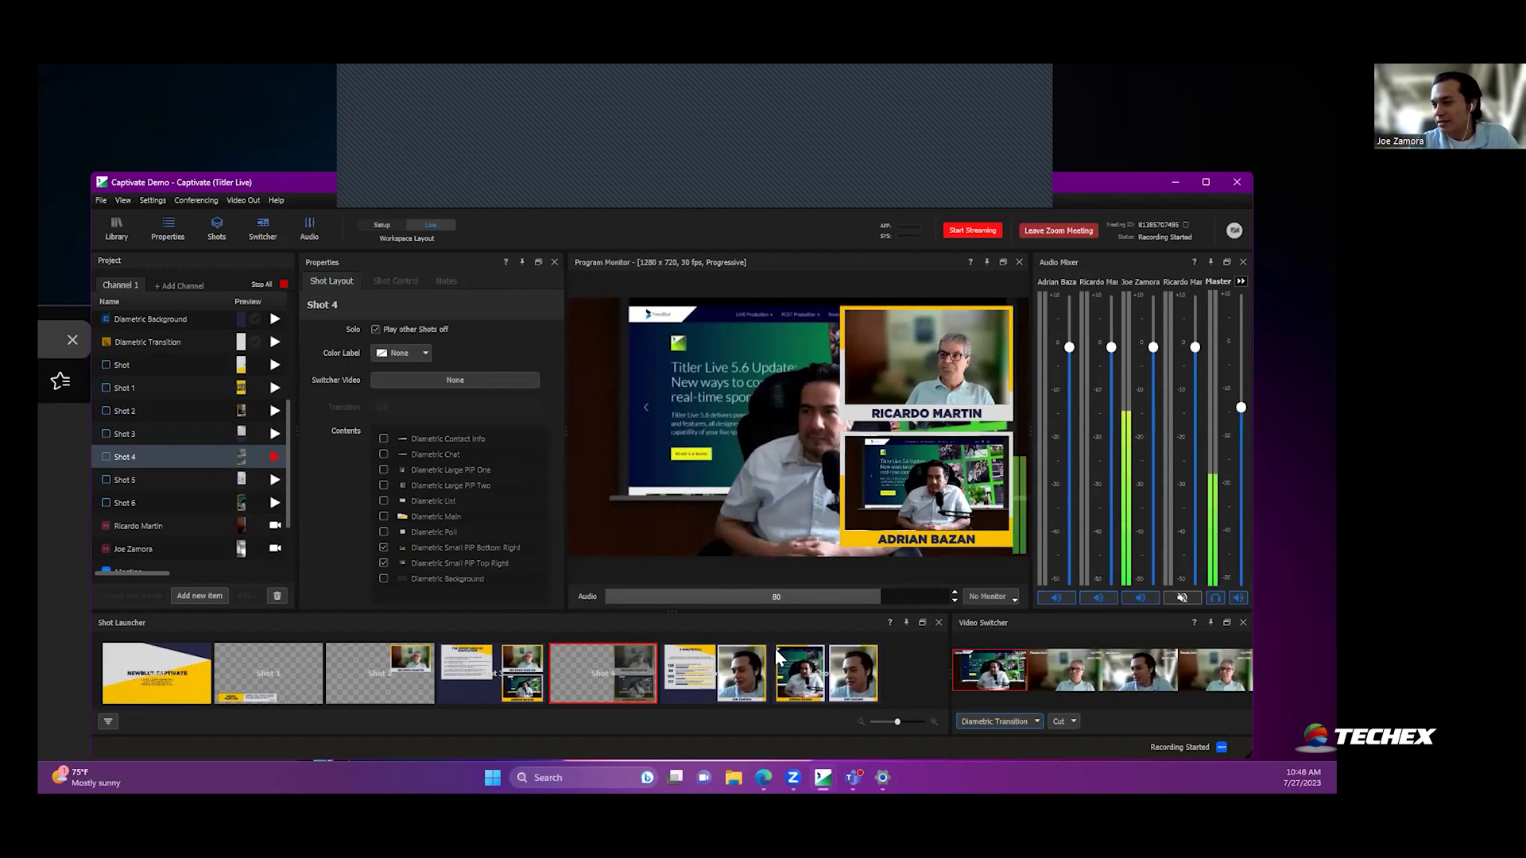
Step: Enlarge the Shot Launcher and Video Switcher areas and view the switcher's available transitions
{"action": "left_click_drag", "start_coordinate": [668, 612], "coordinate": [652, 465]}
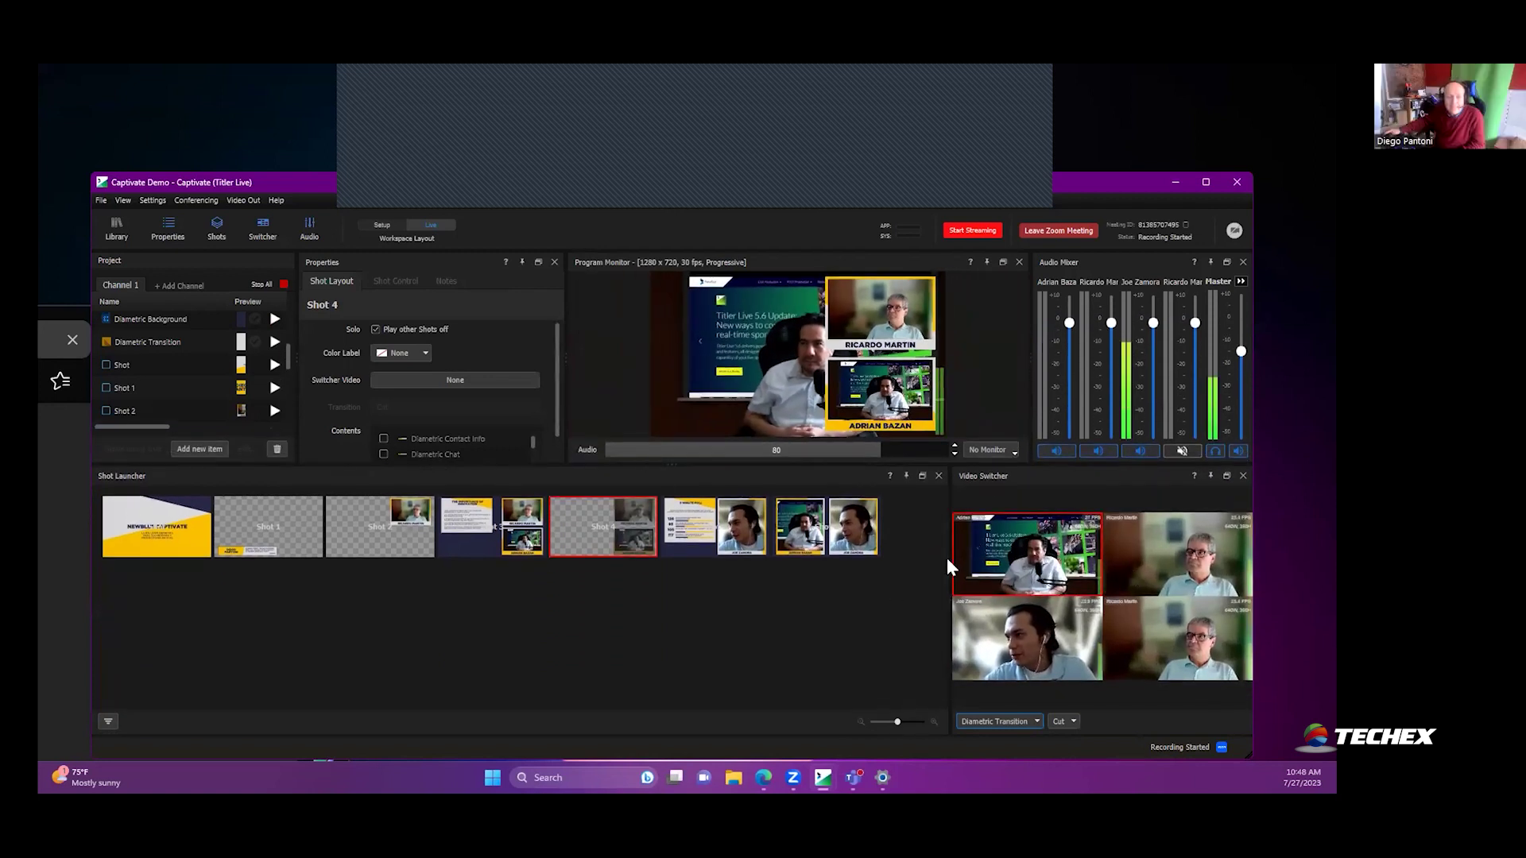
{"action": "left_click_drag", "start_coordinate": [950, 566], "coordinate": [898, 560]}
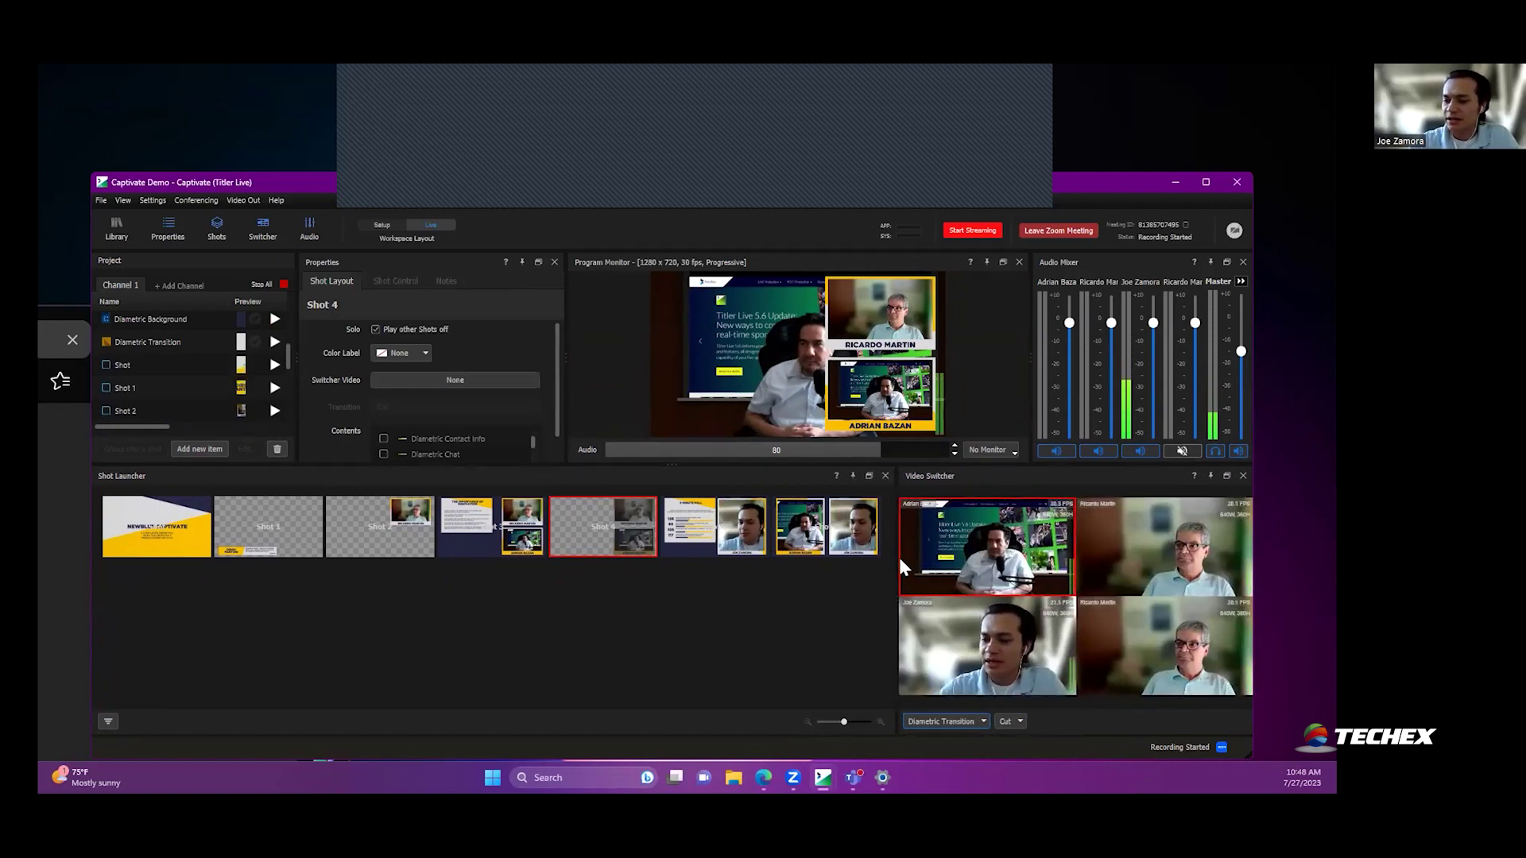
{"action": "left_click", "coordinate": [983, 723]}
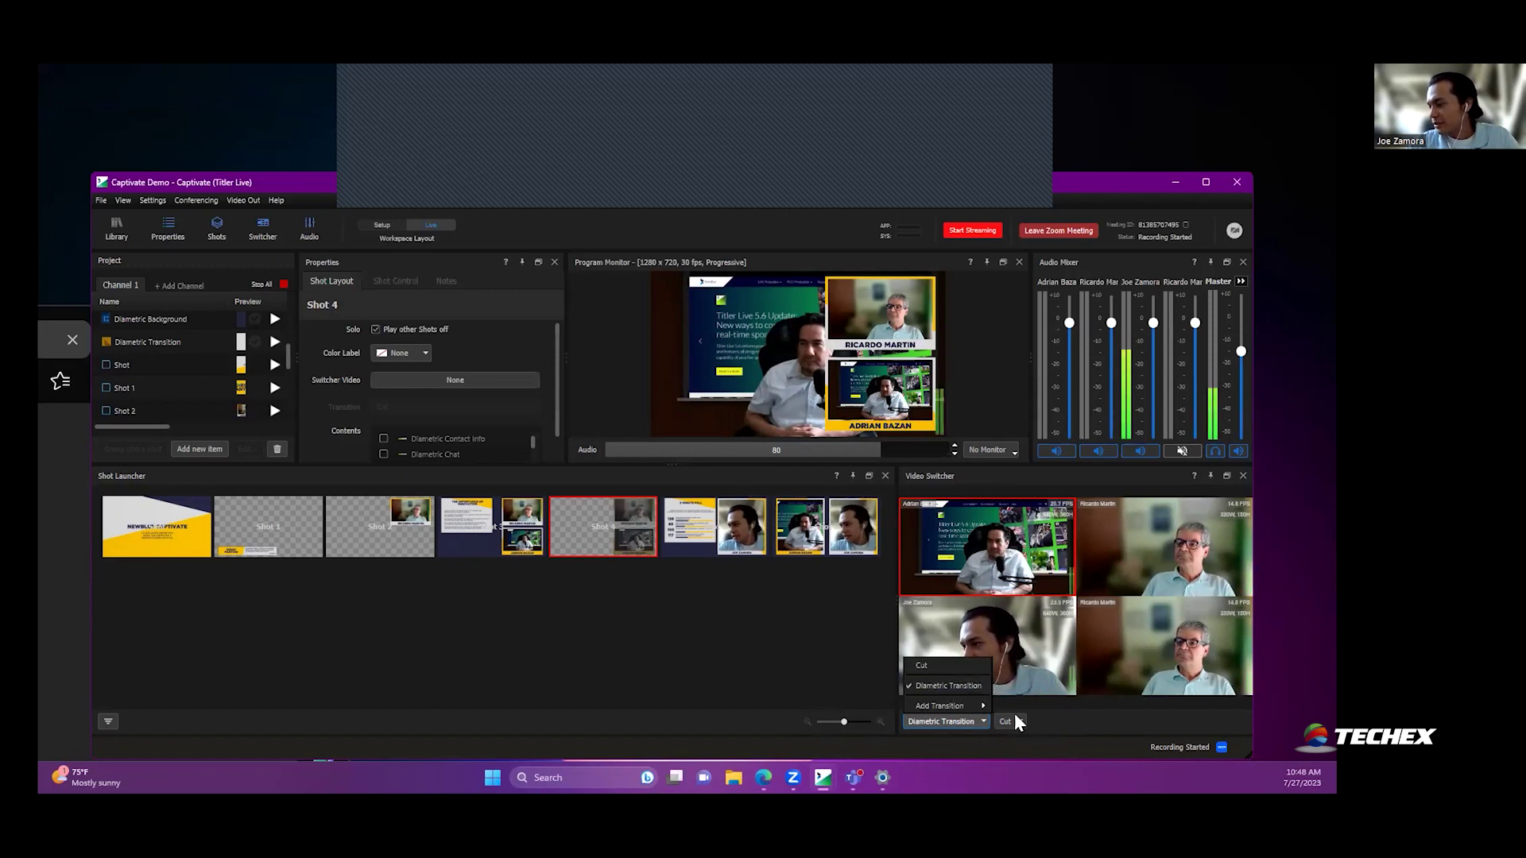
{"action": "left_click", "coordinate": [1076, 722]}
Step: Take Shot 4 off air and switch the program to the third video source
{"action": "left_click", "coordinate": [594, 523]}
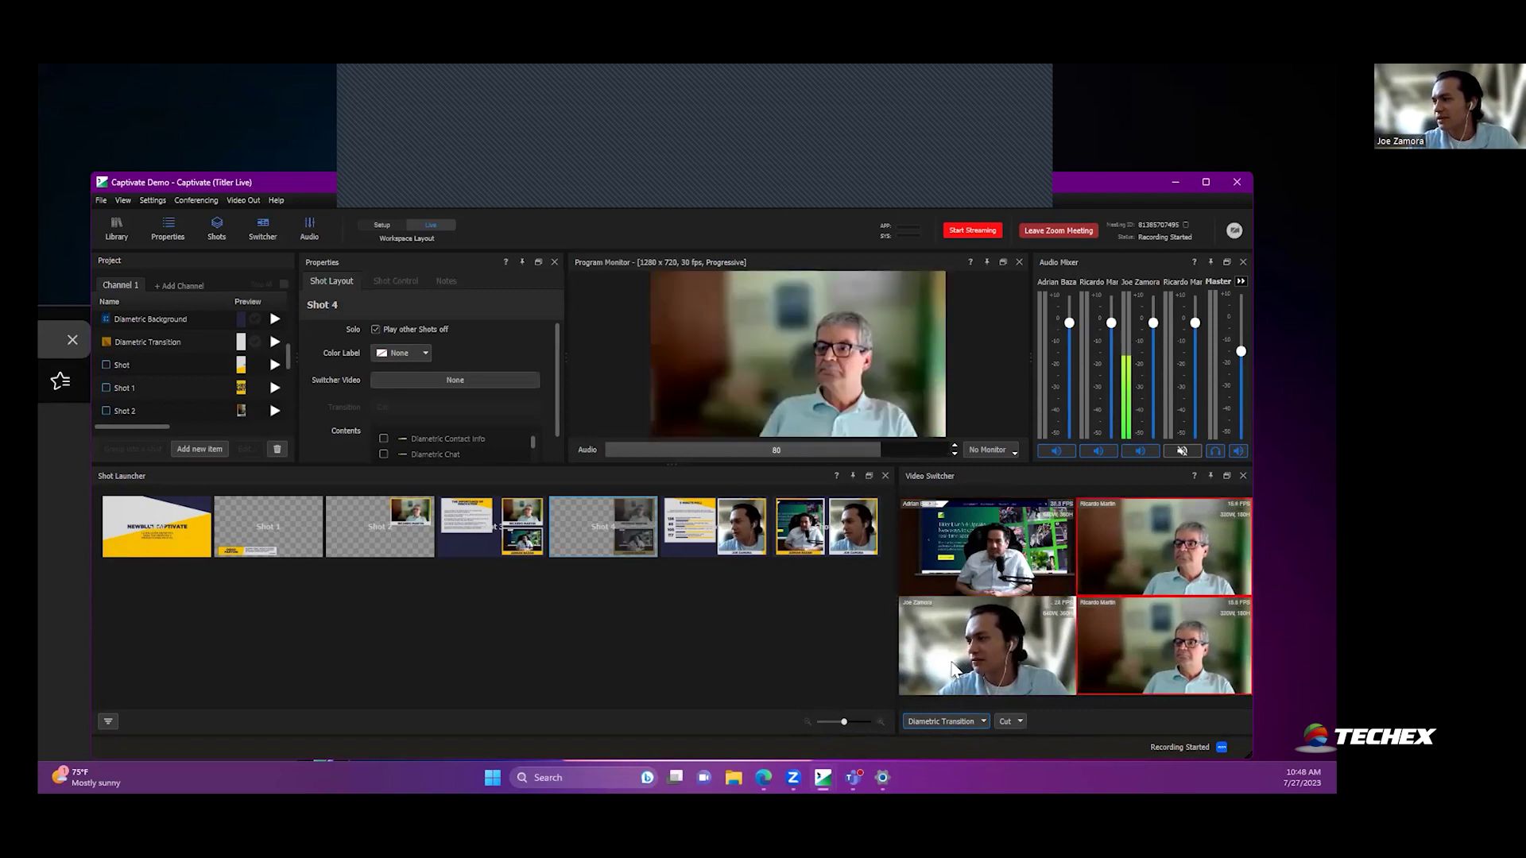
{"action": "left_click", "coordinate": [960, 662]}
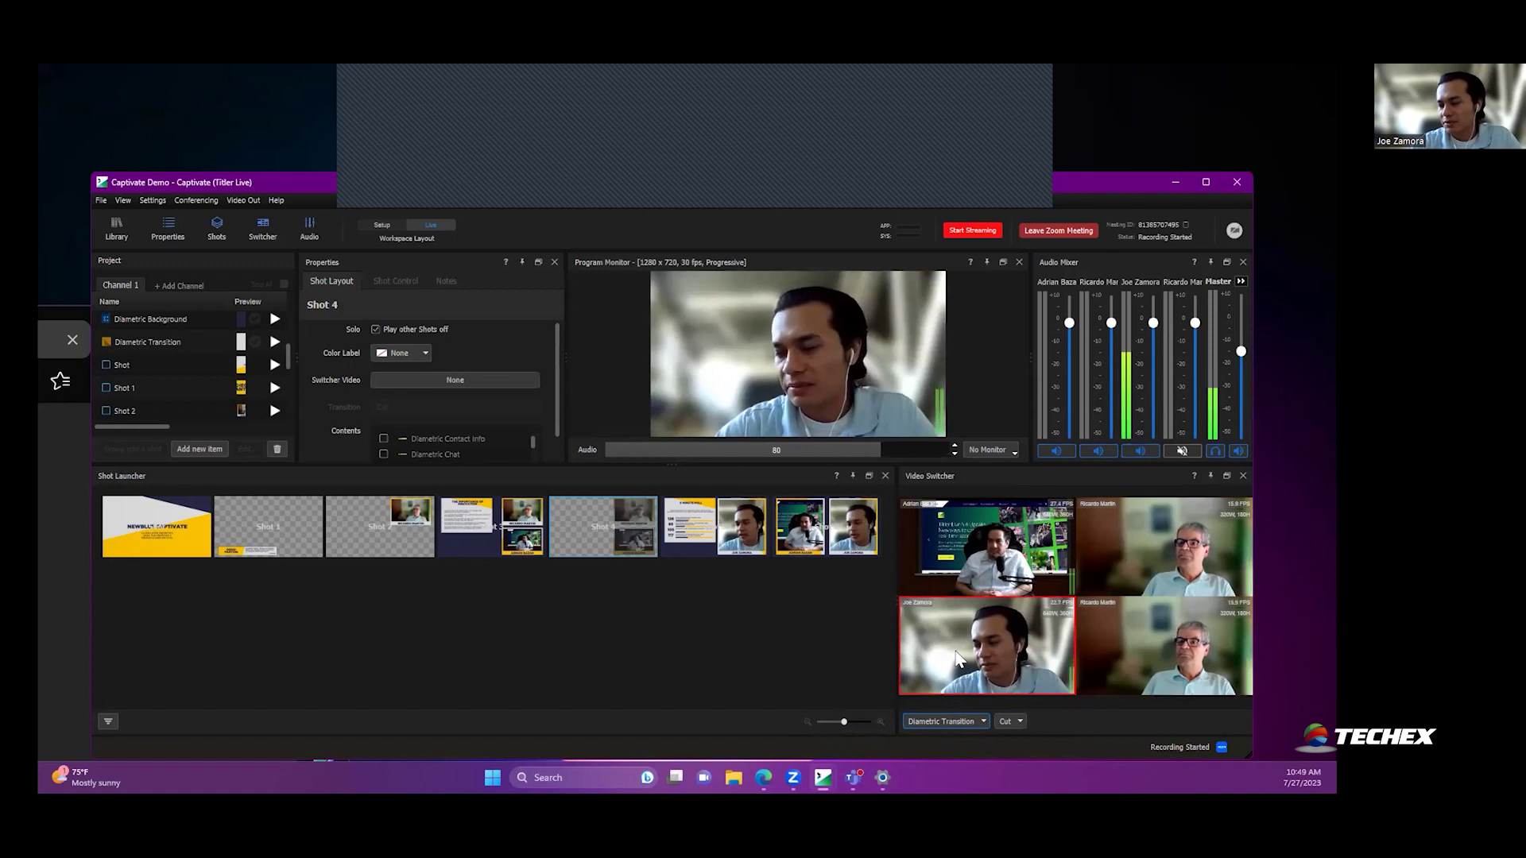
Step: Add the Four Flips transition from 3D Rotating Frames to the video switcher and use it to switch to the first source
{"action": "left_click", "coordinate": [984, 723]}
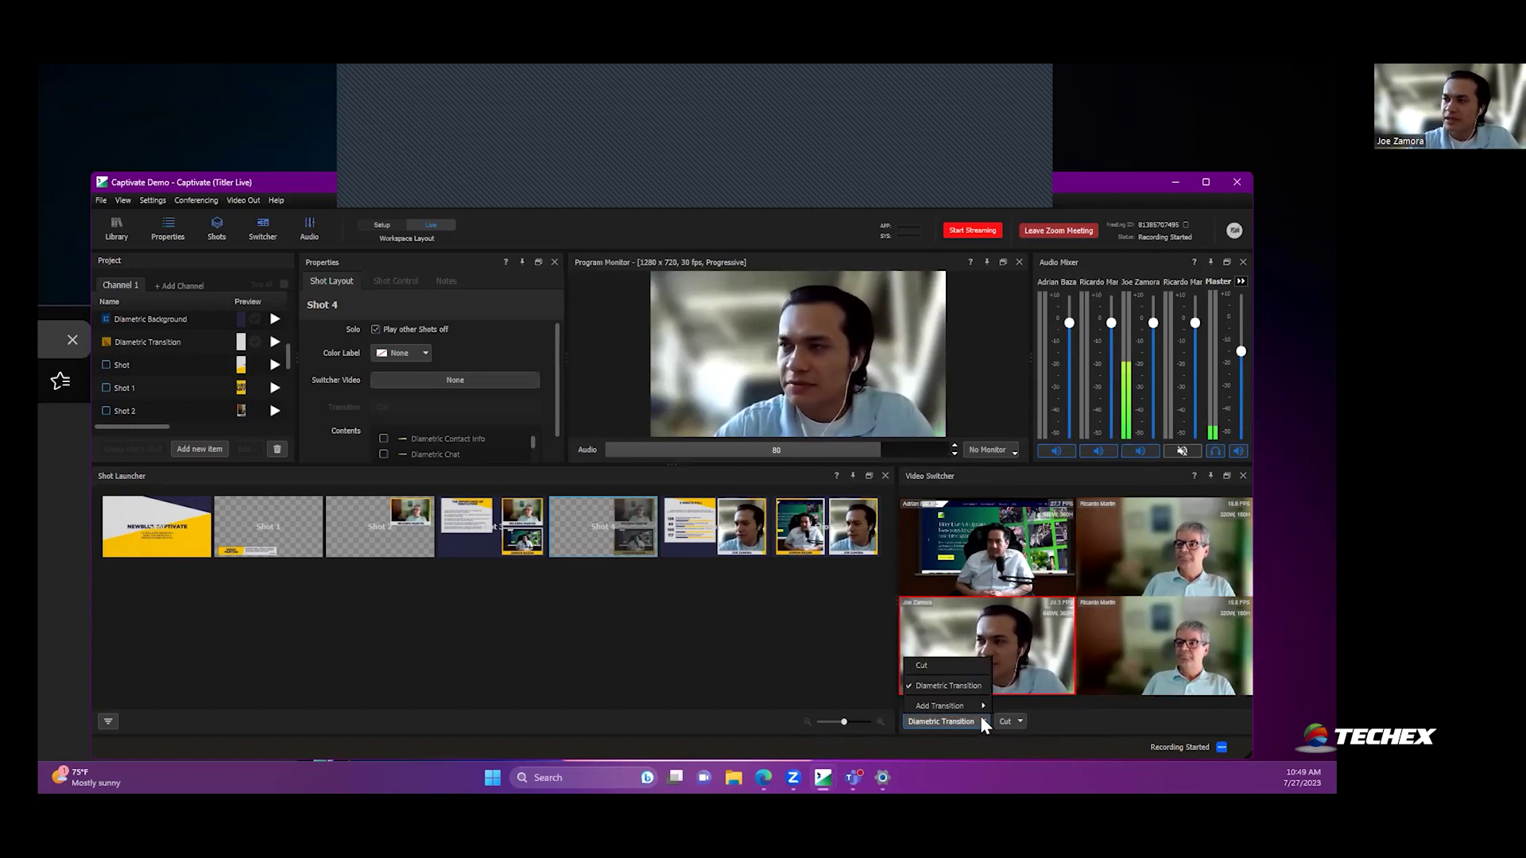
{"action": "mouse_move", "coordinate": [975, 710]}
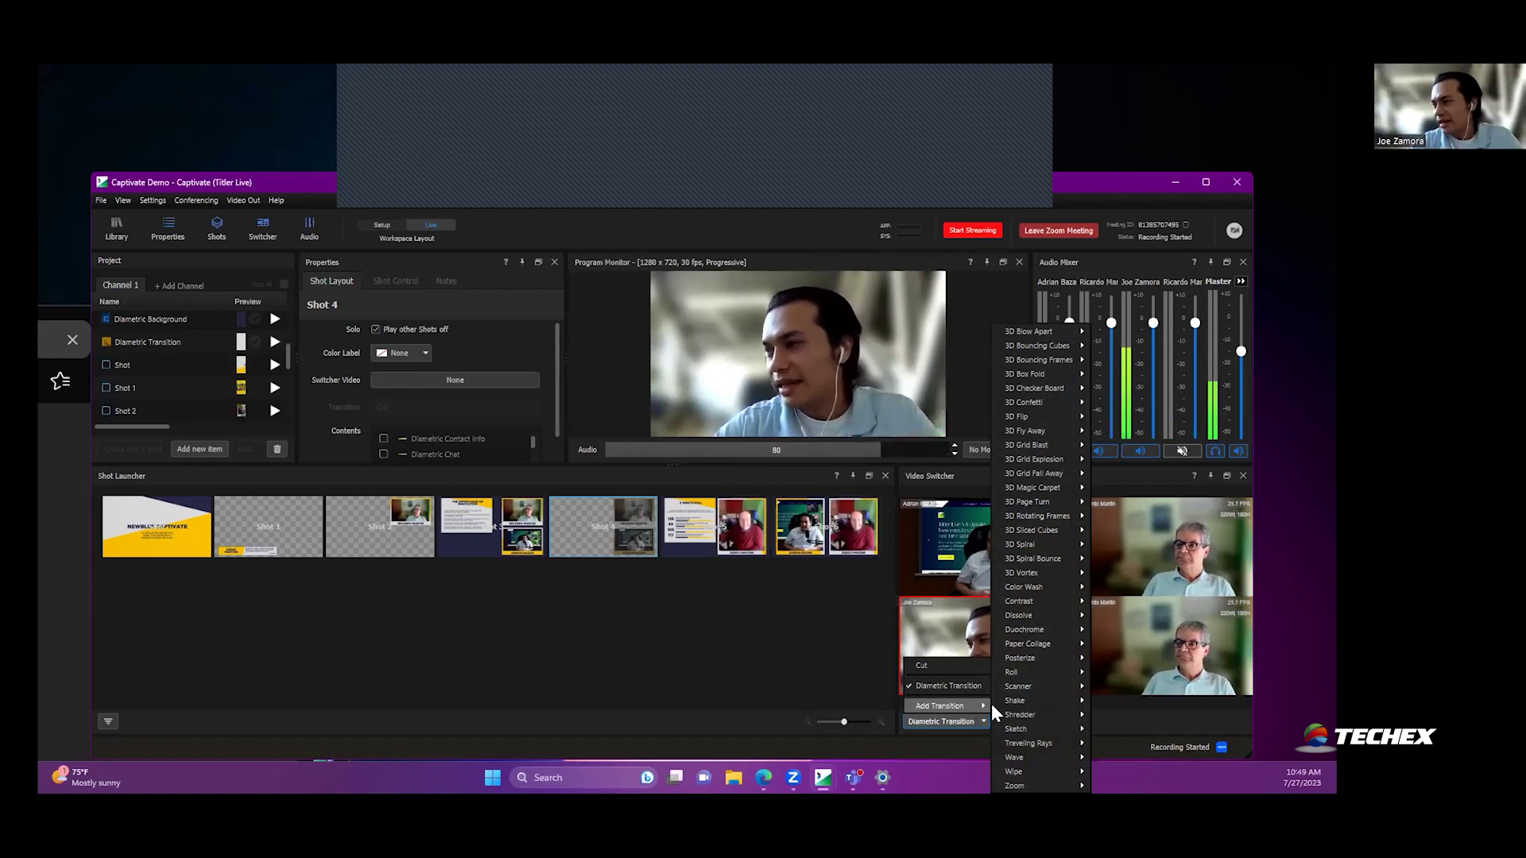
{"action": "mouse_move", "coordinate": [1036, 672]}
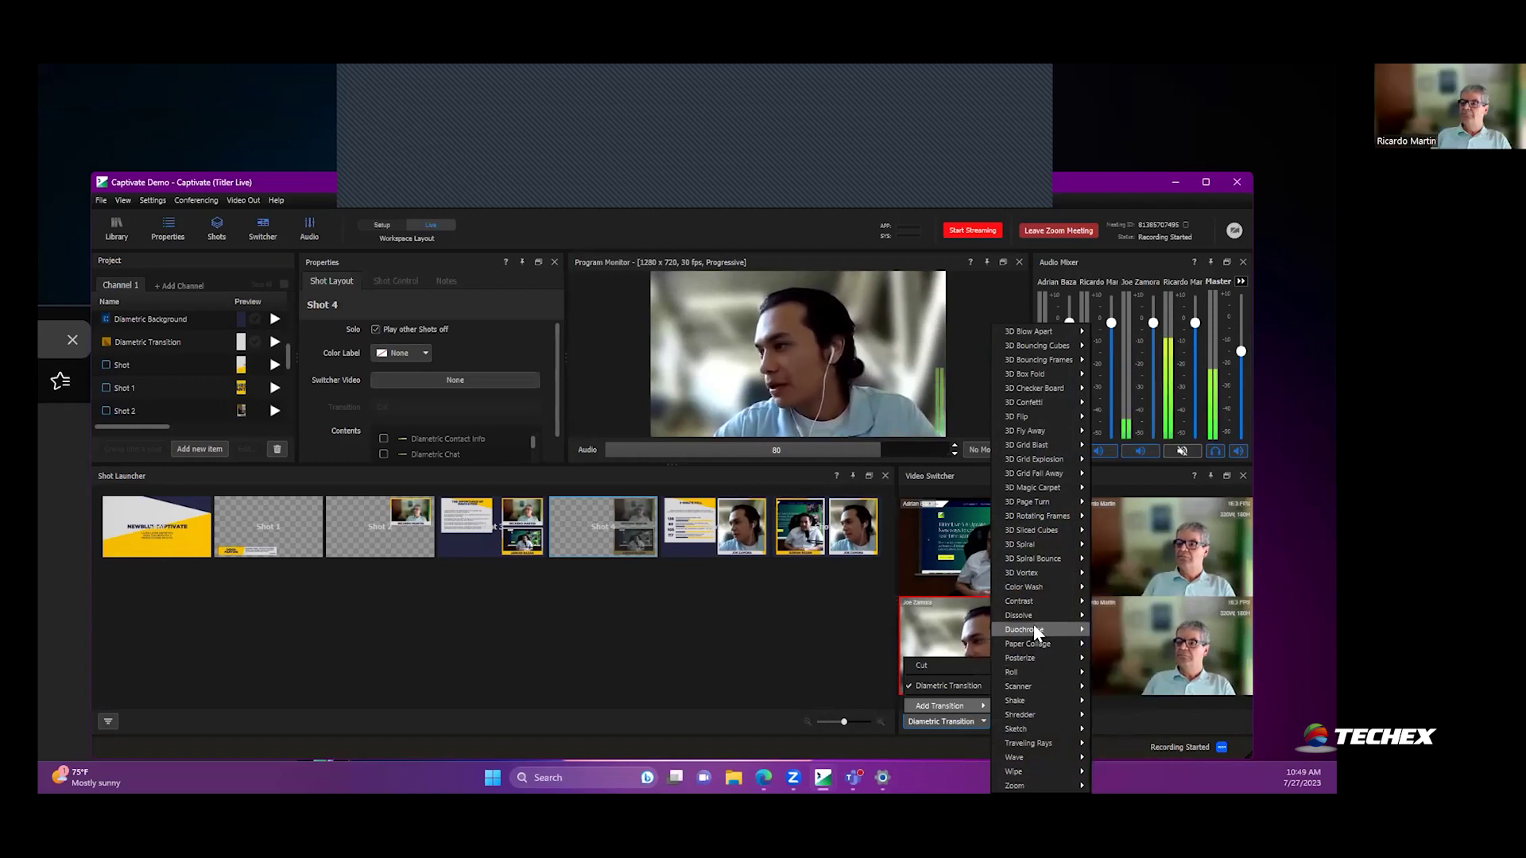
{"action": "mouse_move", "coordinate": [1043, 517]}
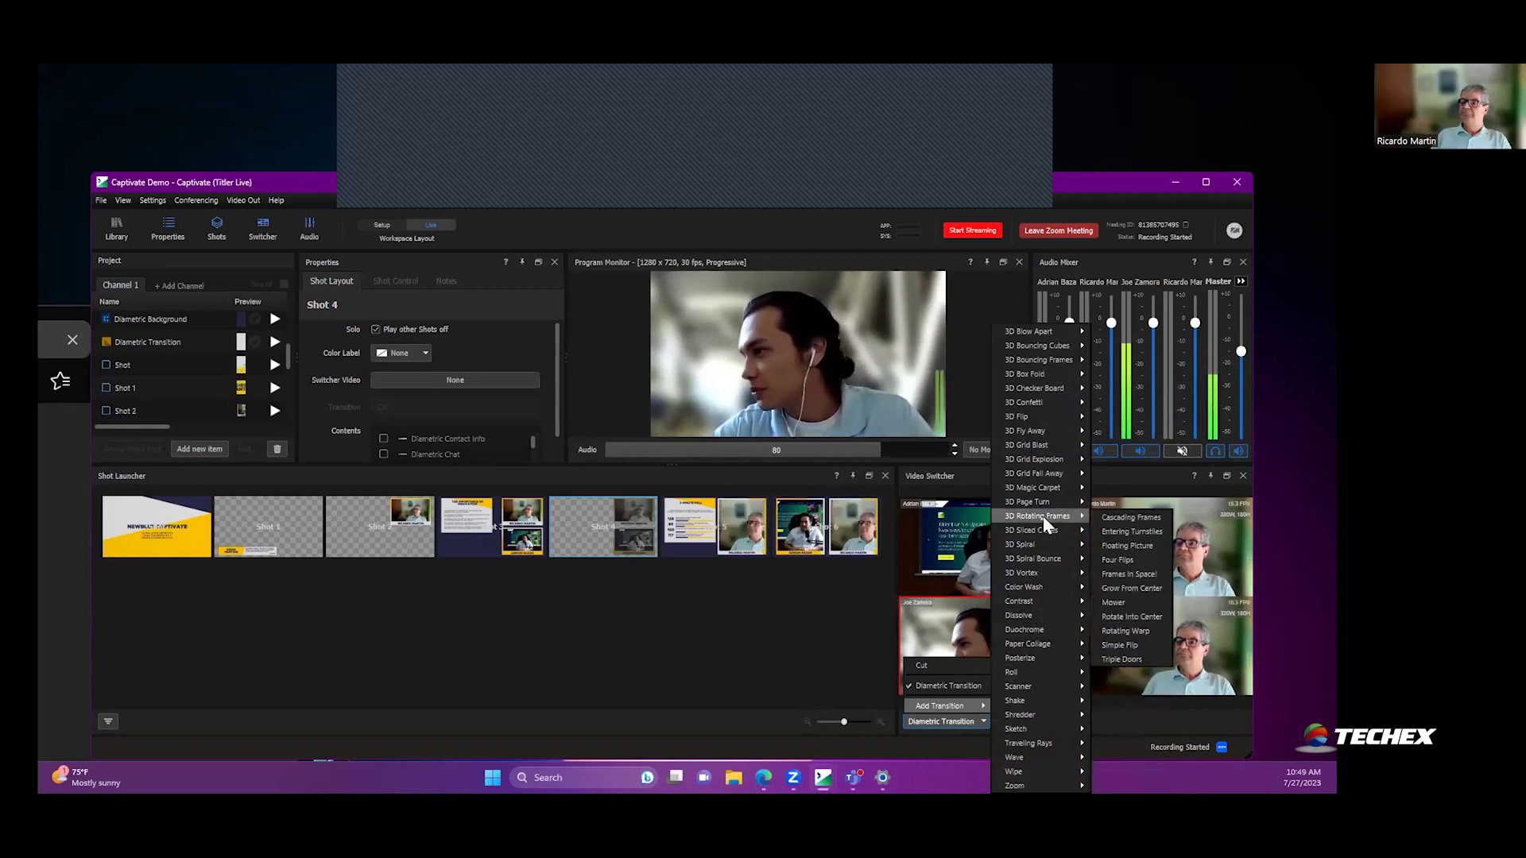
{"action": "left_click", "coordinate": [1124, 560]}
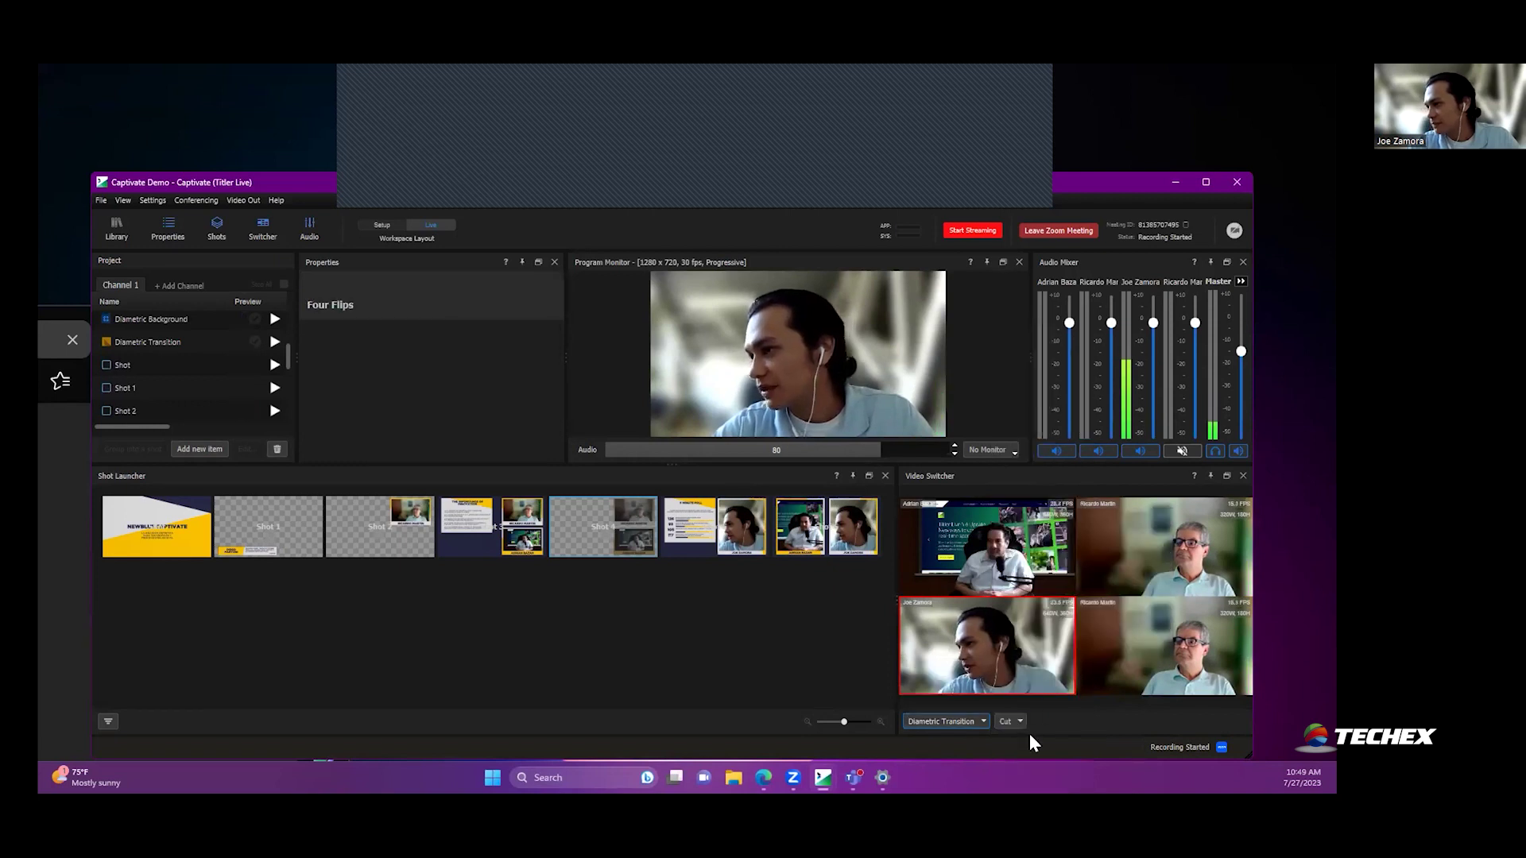
{"action": "left_click", "coordinate": [1025, 566]}
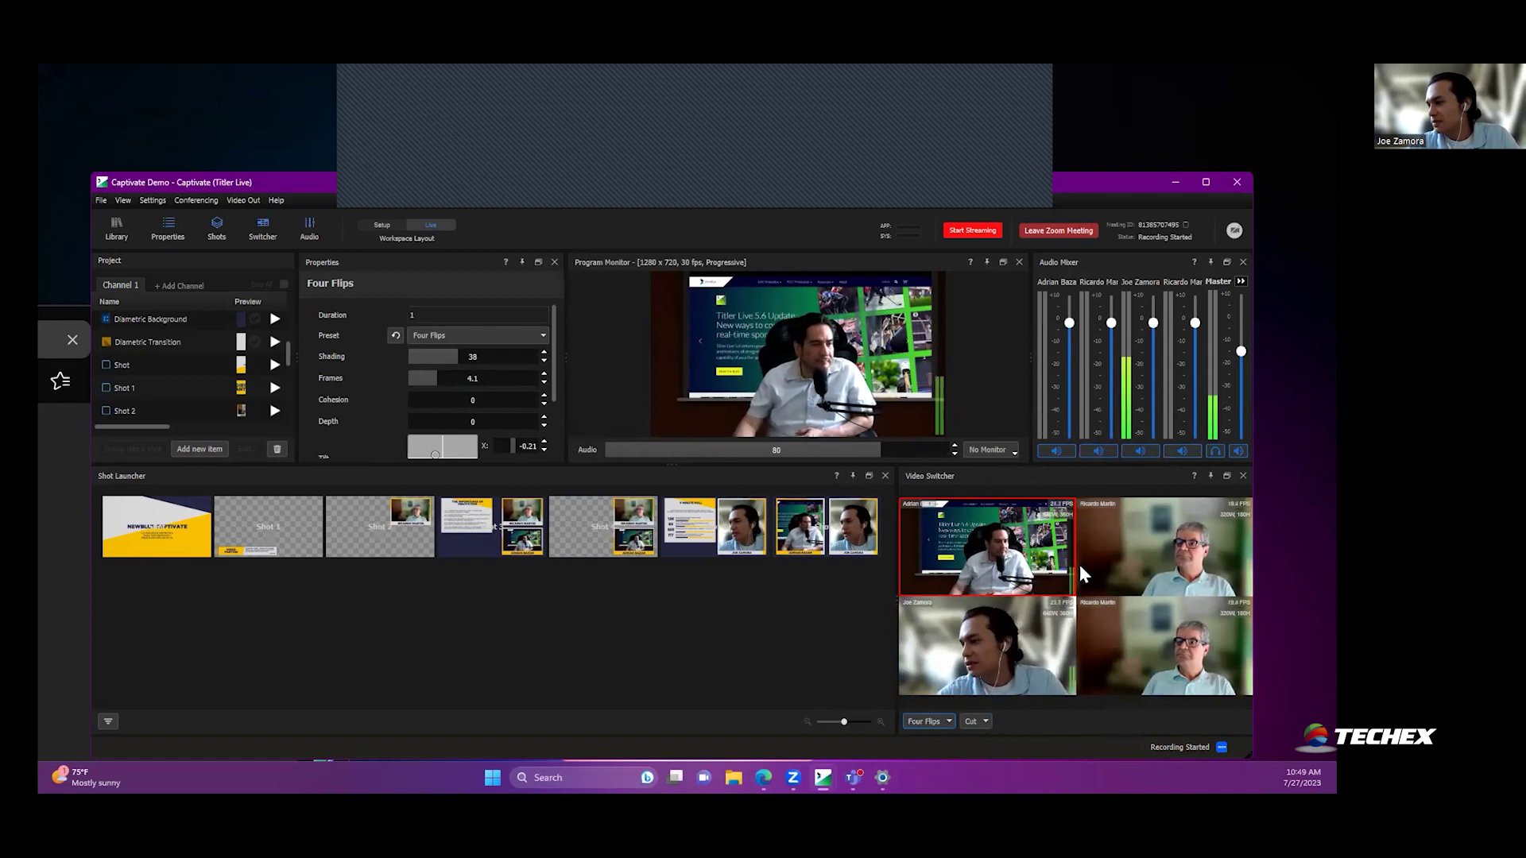
Step: Add the Flaming Edge transition from Color Wash to the video switcher and use it to switch to the third source
{"action": "left_click", "coordinate": [946, 721]}
{"action": "mouse_move", "coordinate": [955, 704]}
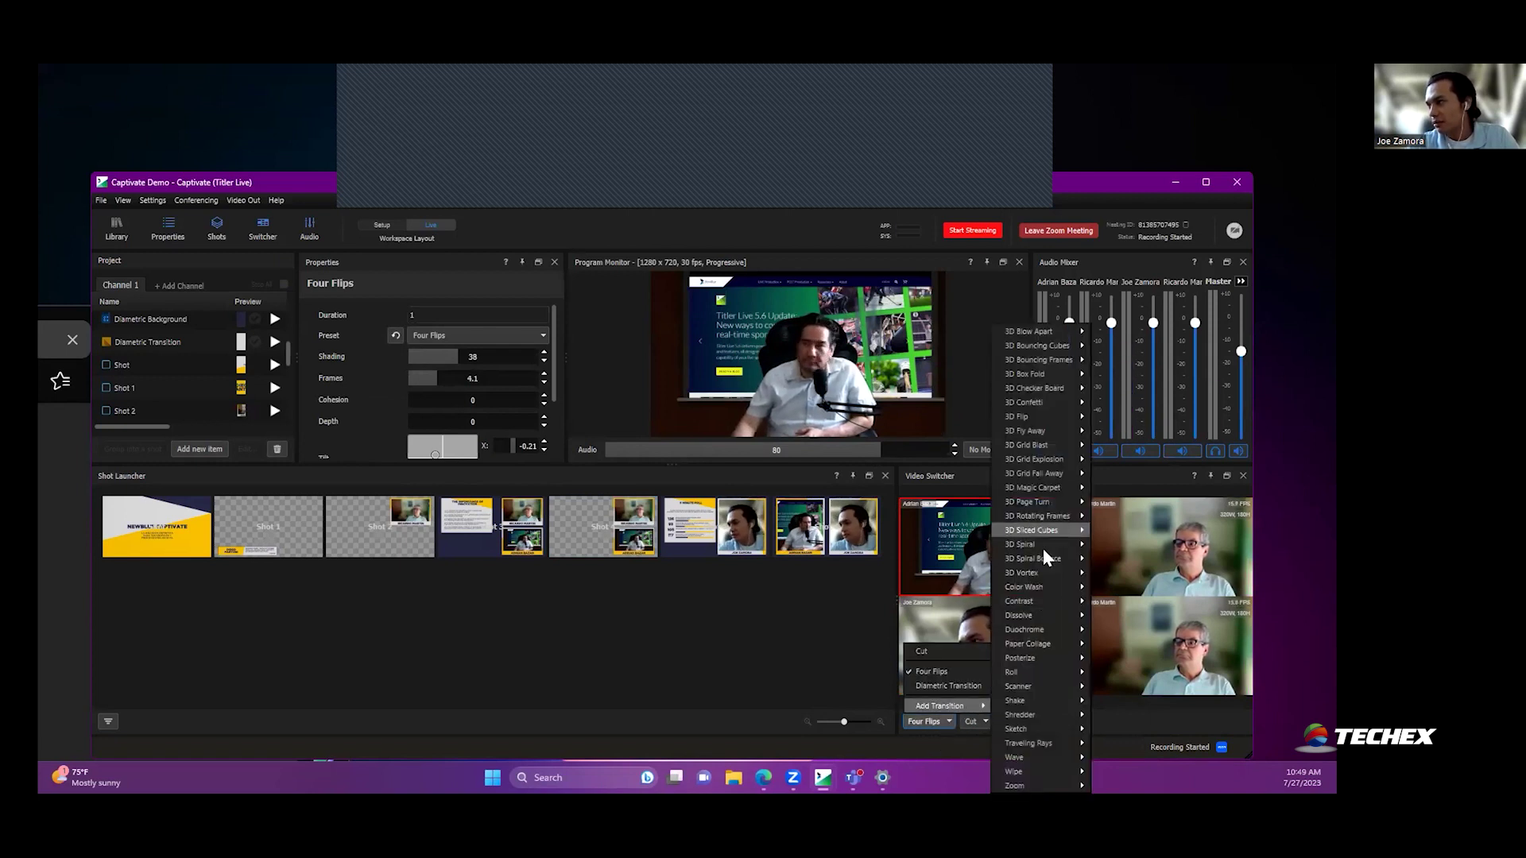
{"action": "mouse_move", "coordinate": [1047, 414]}
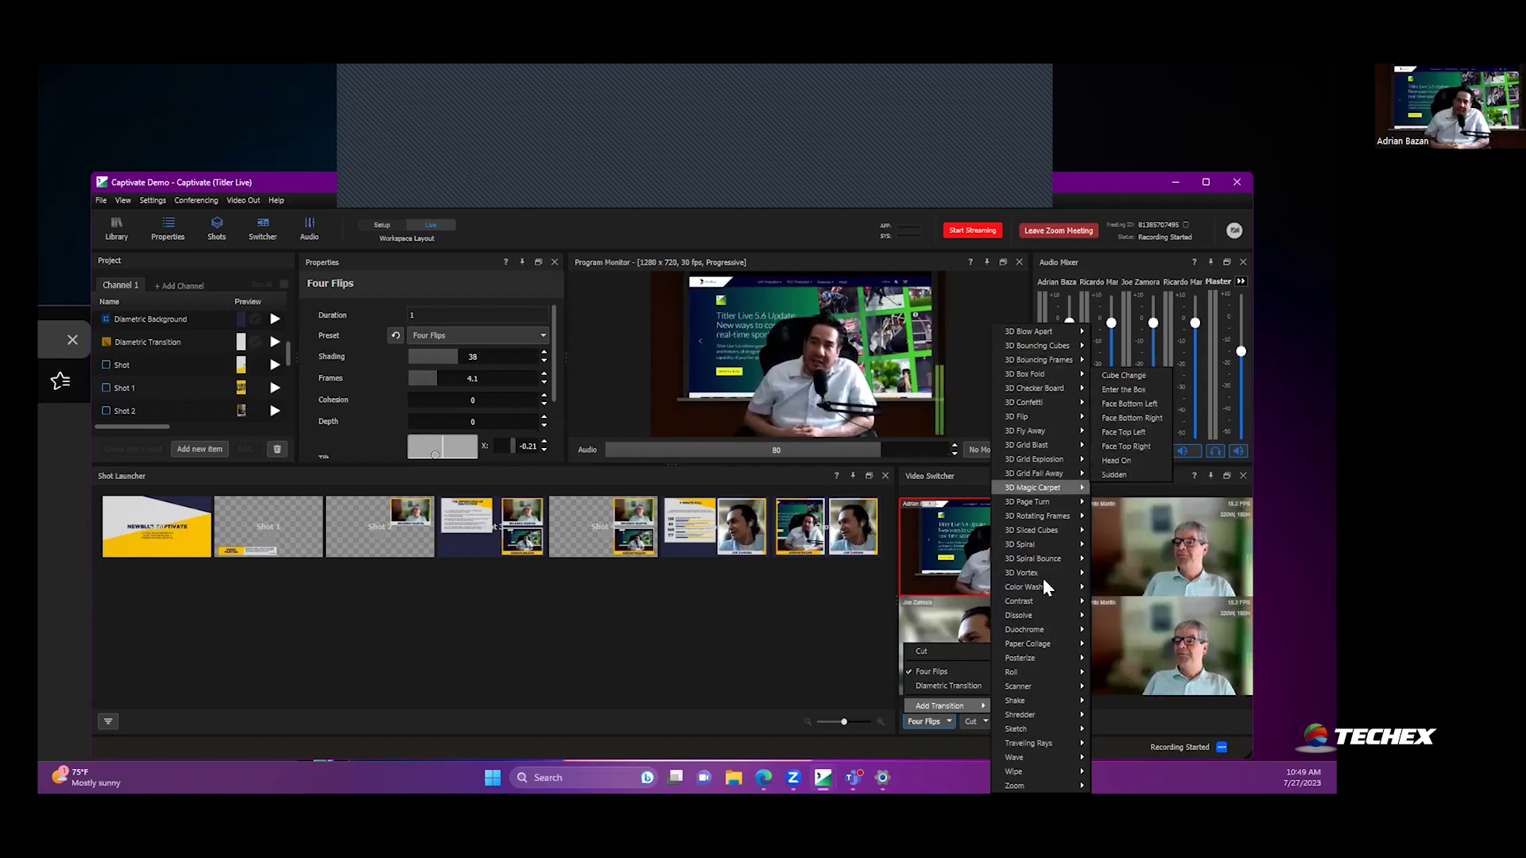
{"action": "mouse_move", "coordinate": [1043, 585]}
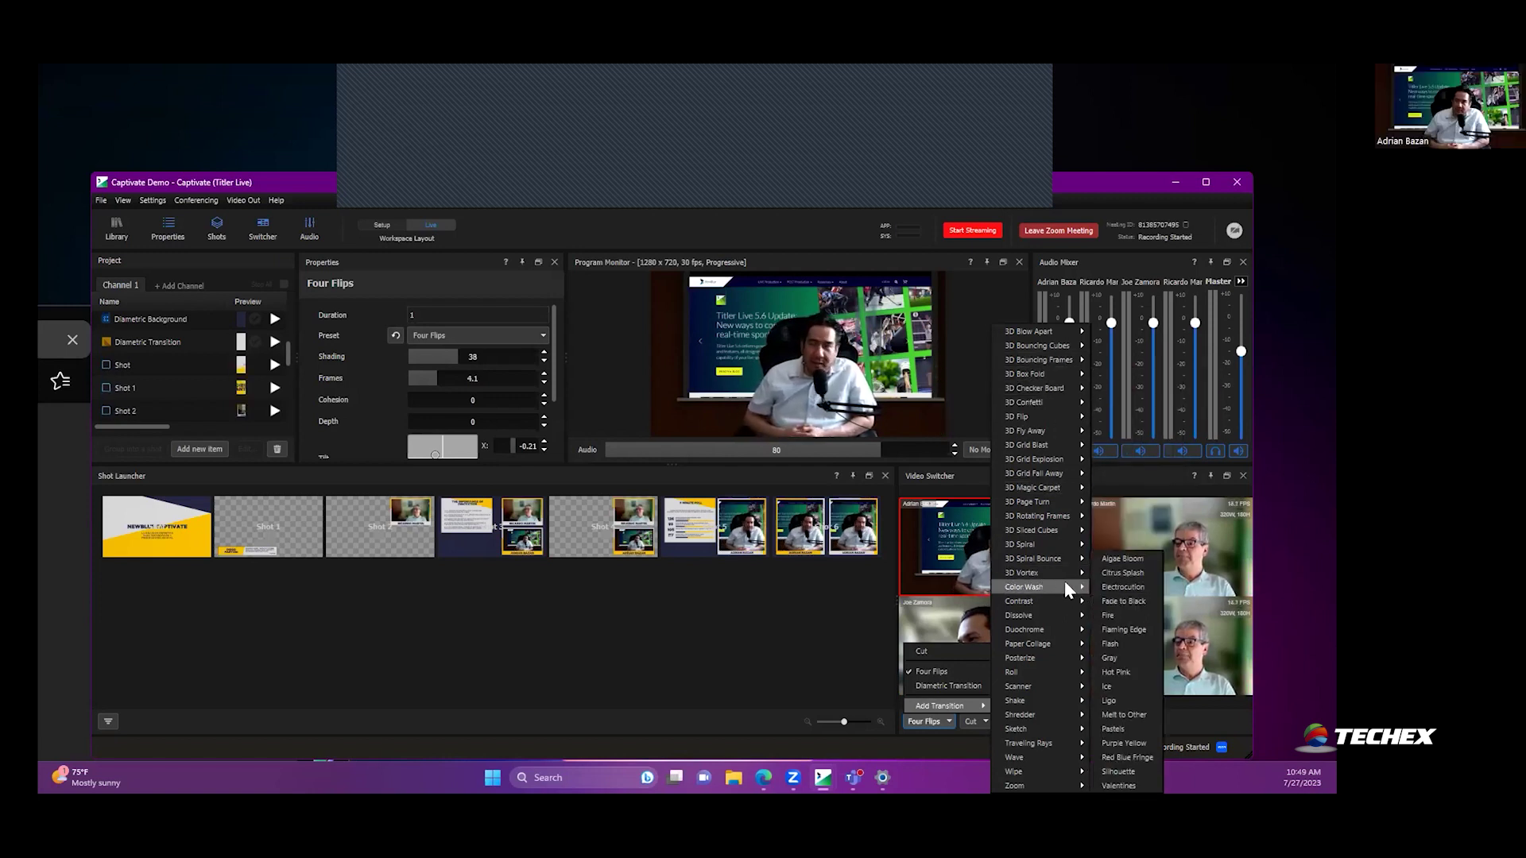
{"action": "left_click", "coordinate": [1110, 632]}
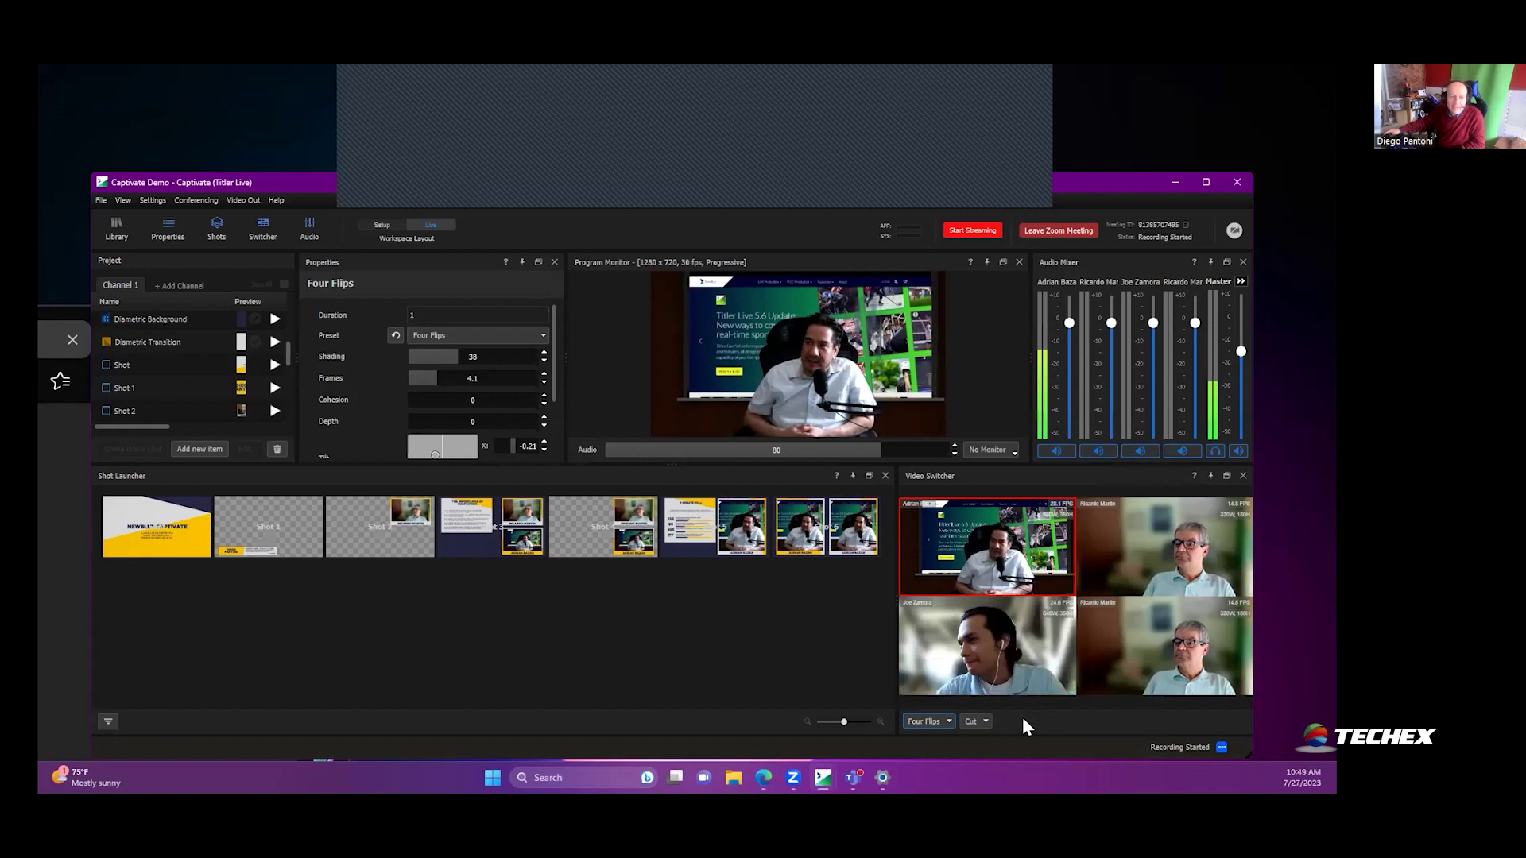
{"action": "left_click", "coordinate": [997, 642]}
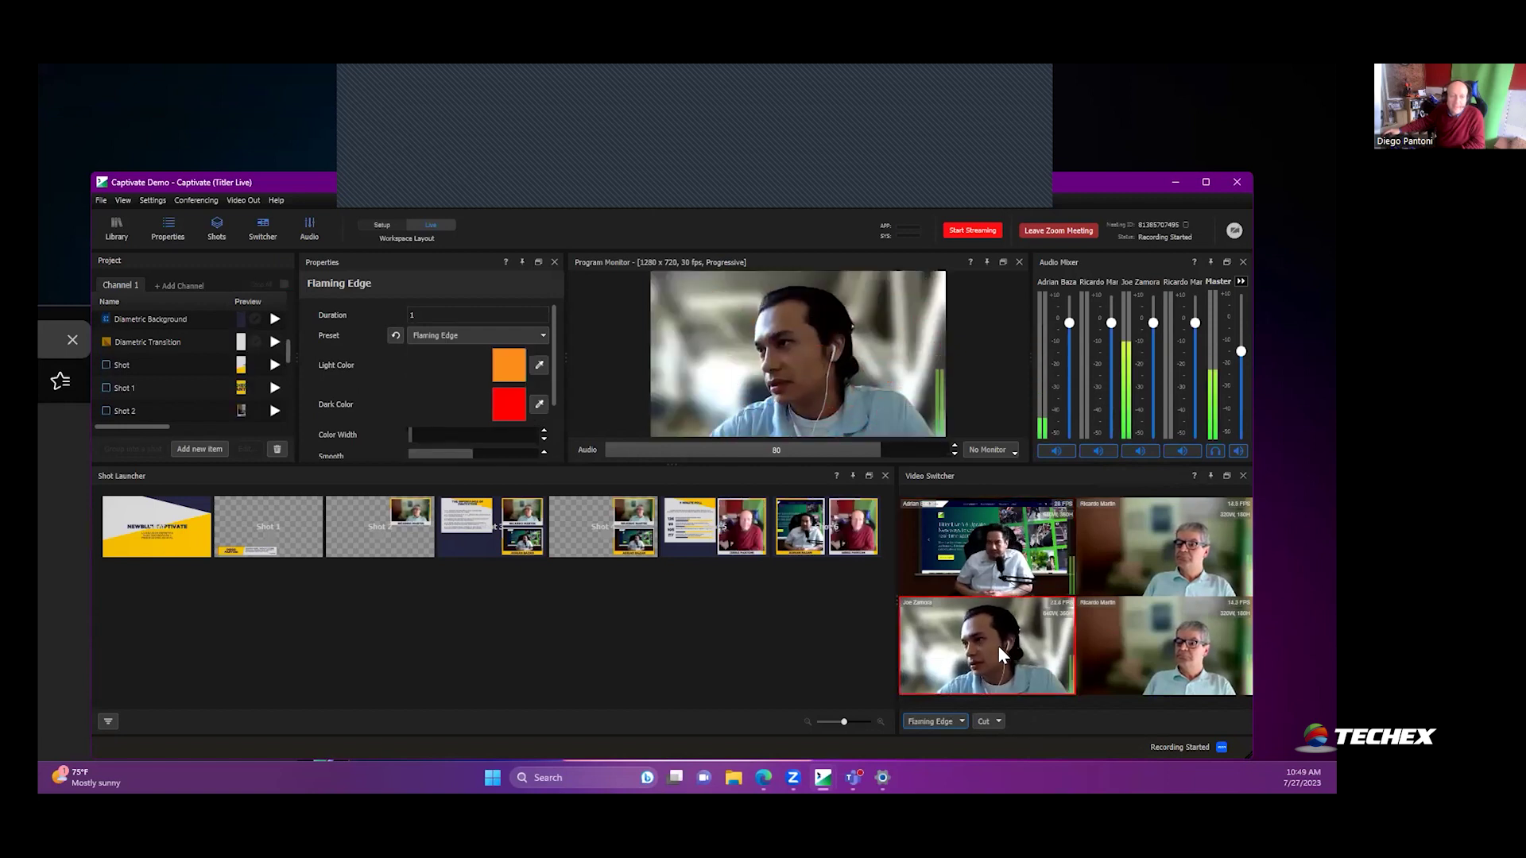
Step: Switch the program through the second, fourth, third and first video sources using the Flaming Edge transition
{"action": "left_click", "coordinate": [1169, 542]}
{"action": "left_click", "coordinate": [1171, 632]}
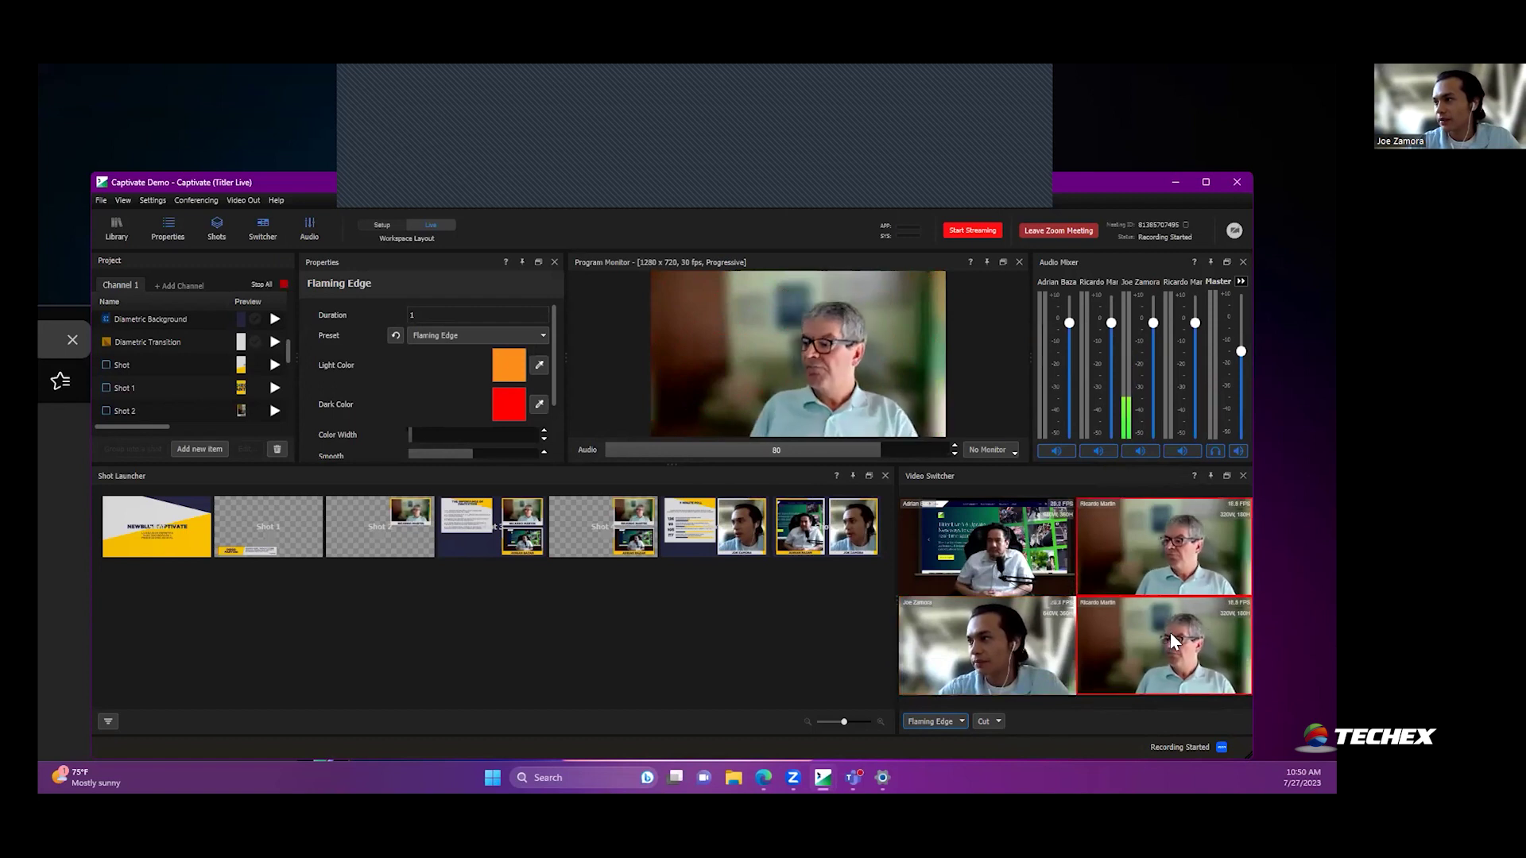
{"action": "left_click", "coordinate": [1029, 657]}
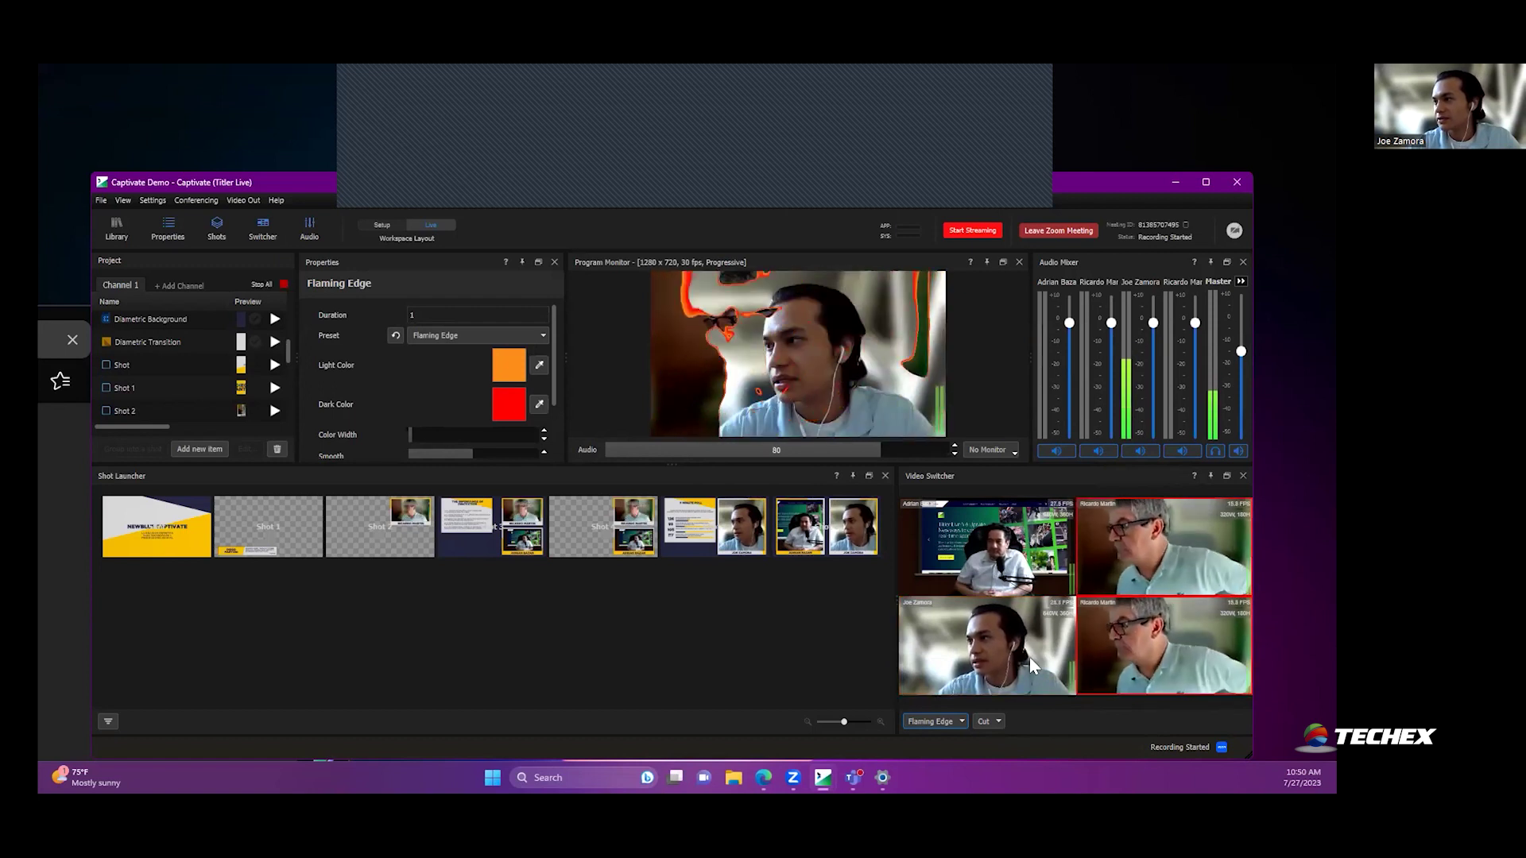
{"action": "left_click", "coordinate": [1032, 584]}
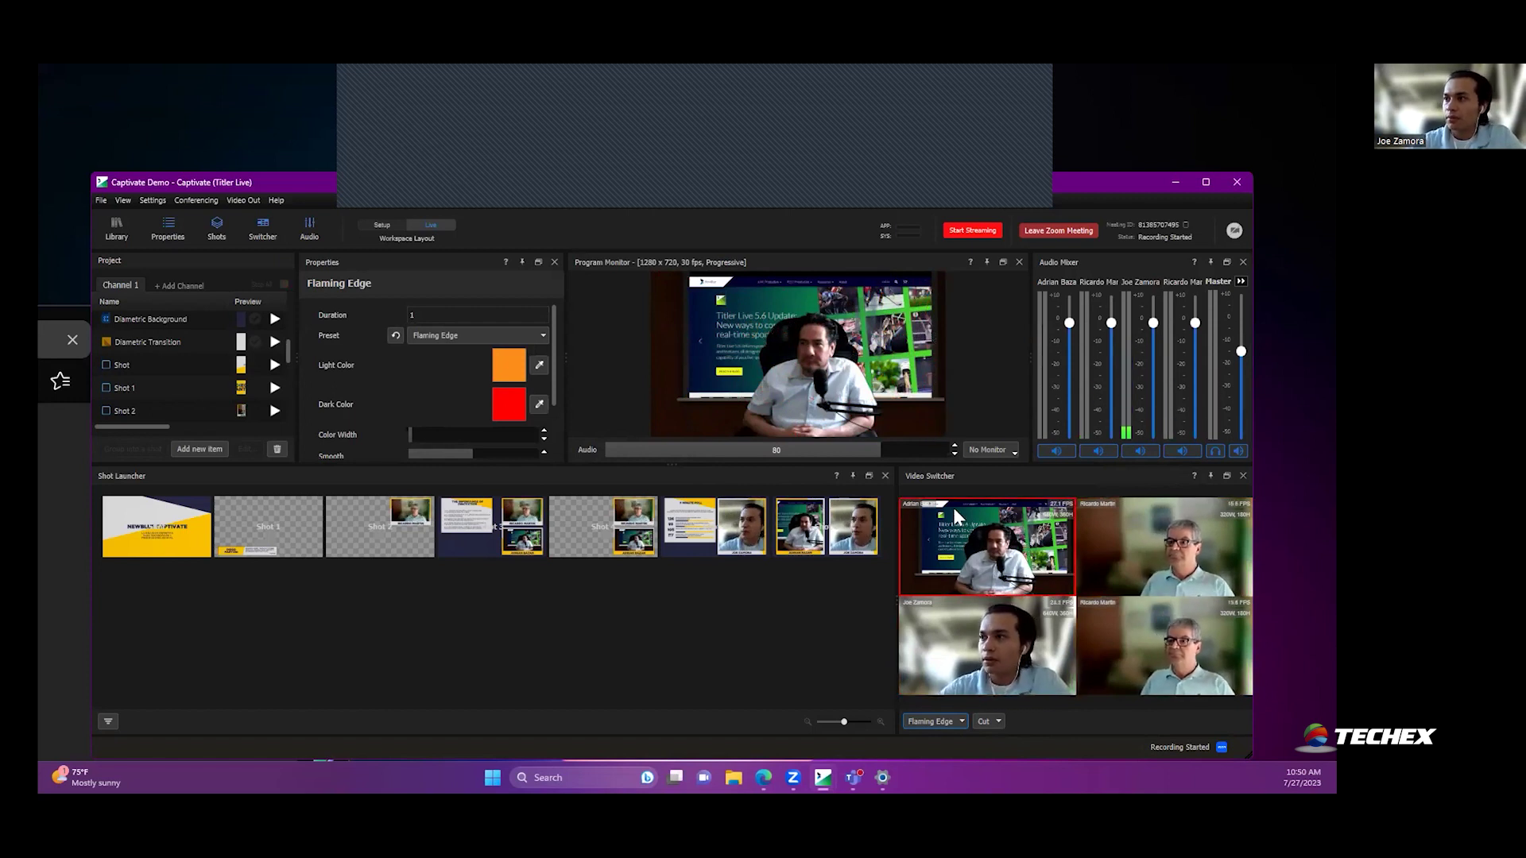
Step: Add the Push Down transition from Roll to the video switcher and use it to switch to the third and second sources
{"action": "left_click", "coordinate": [960, 722]}
{"action": "mouse_move", "coordinate": [956, 705]}
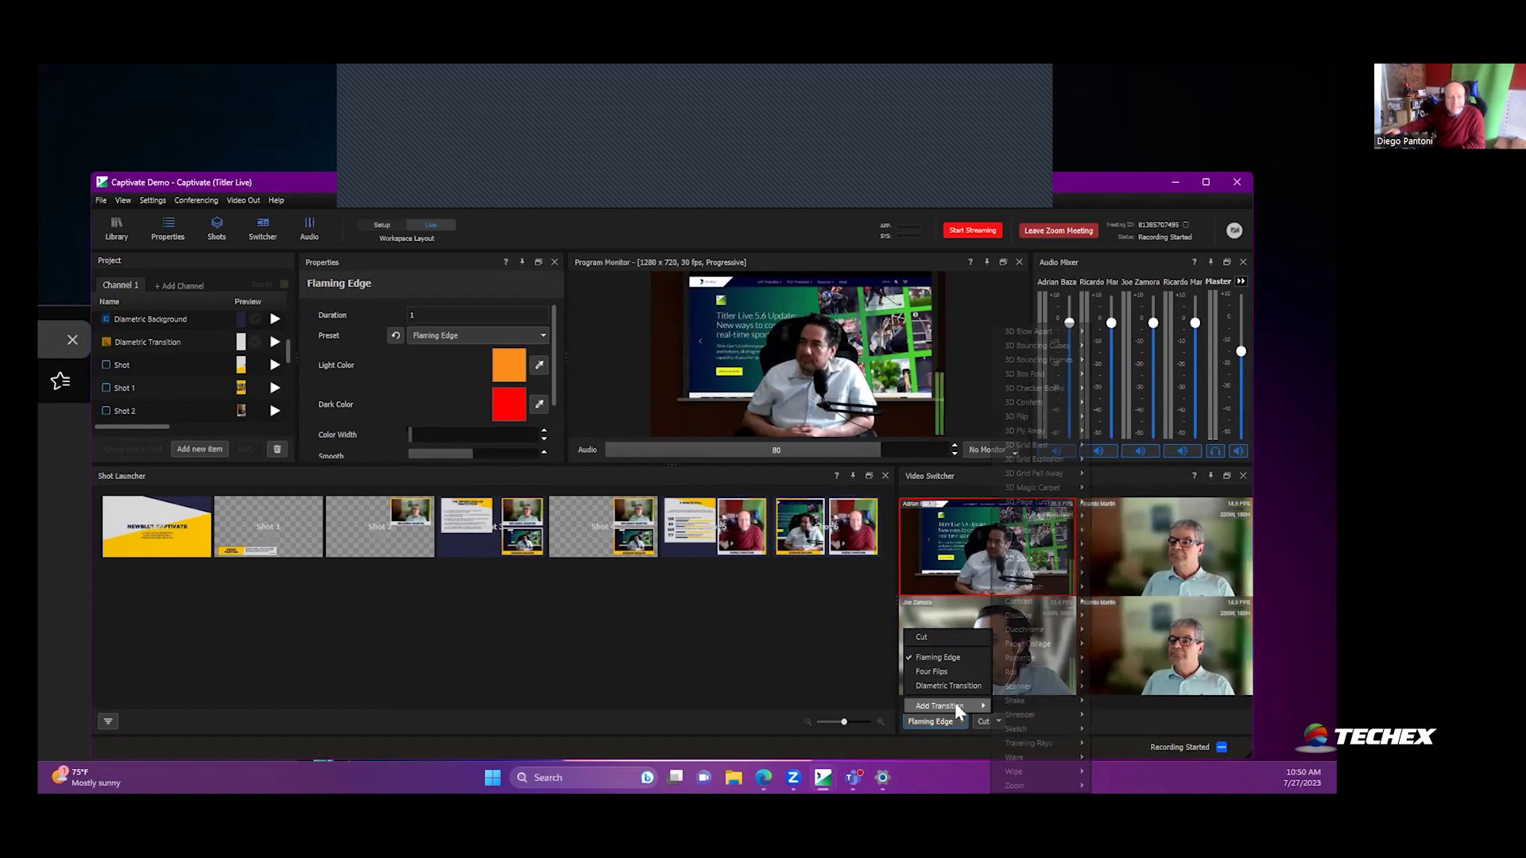
{"action": "mouse_move", "coordinate": [1030, 672]}
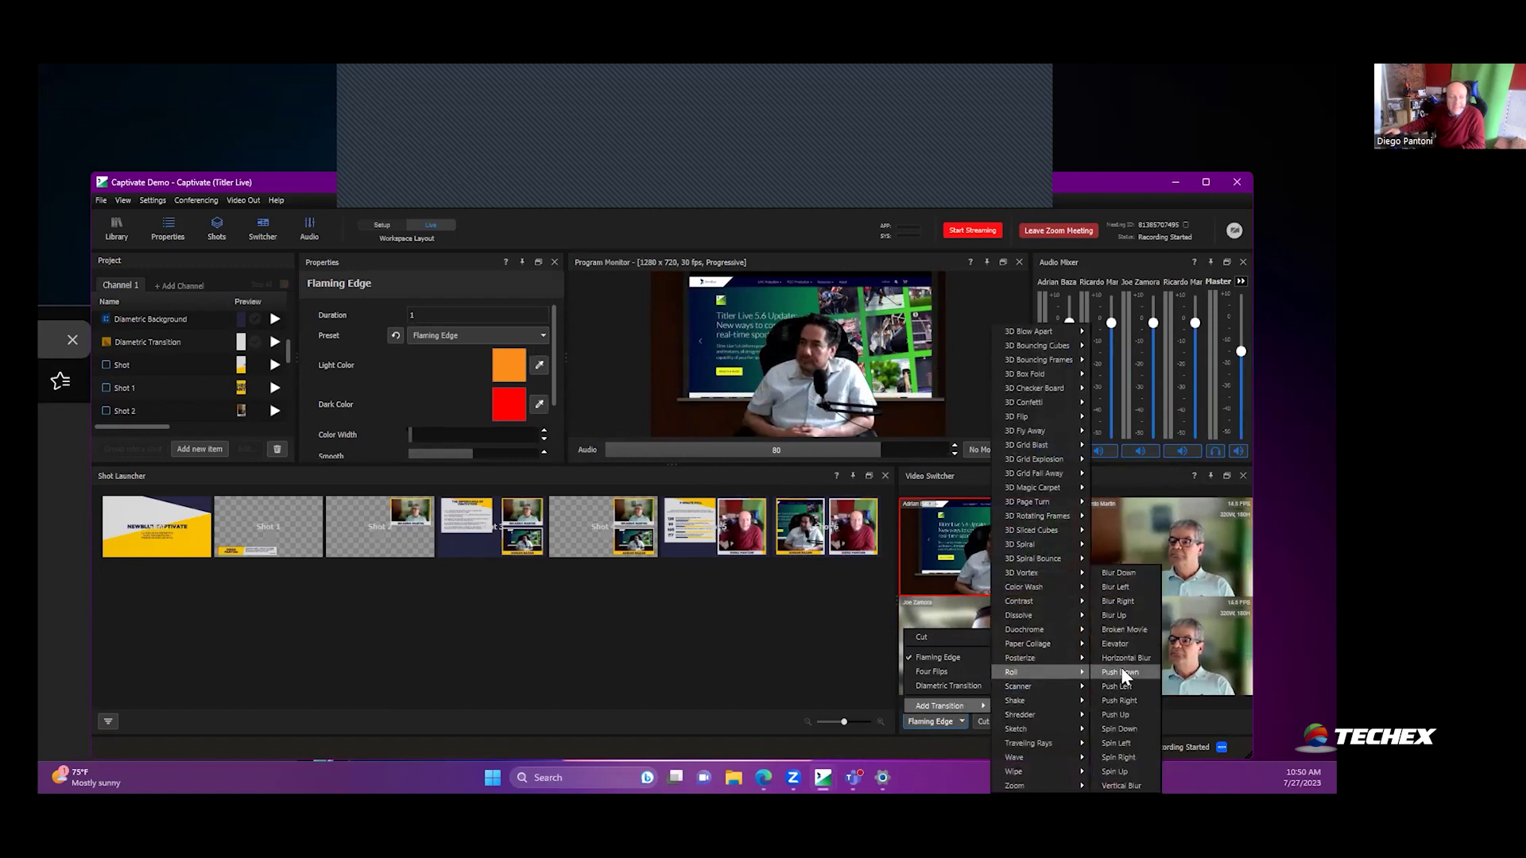
{"action": "left_click", "coordinate": [1123, 672]}
{"action": "left_click", "coordinate": [993, 669]}
{"action": "left_click", "coordinate": [1140, 538]}
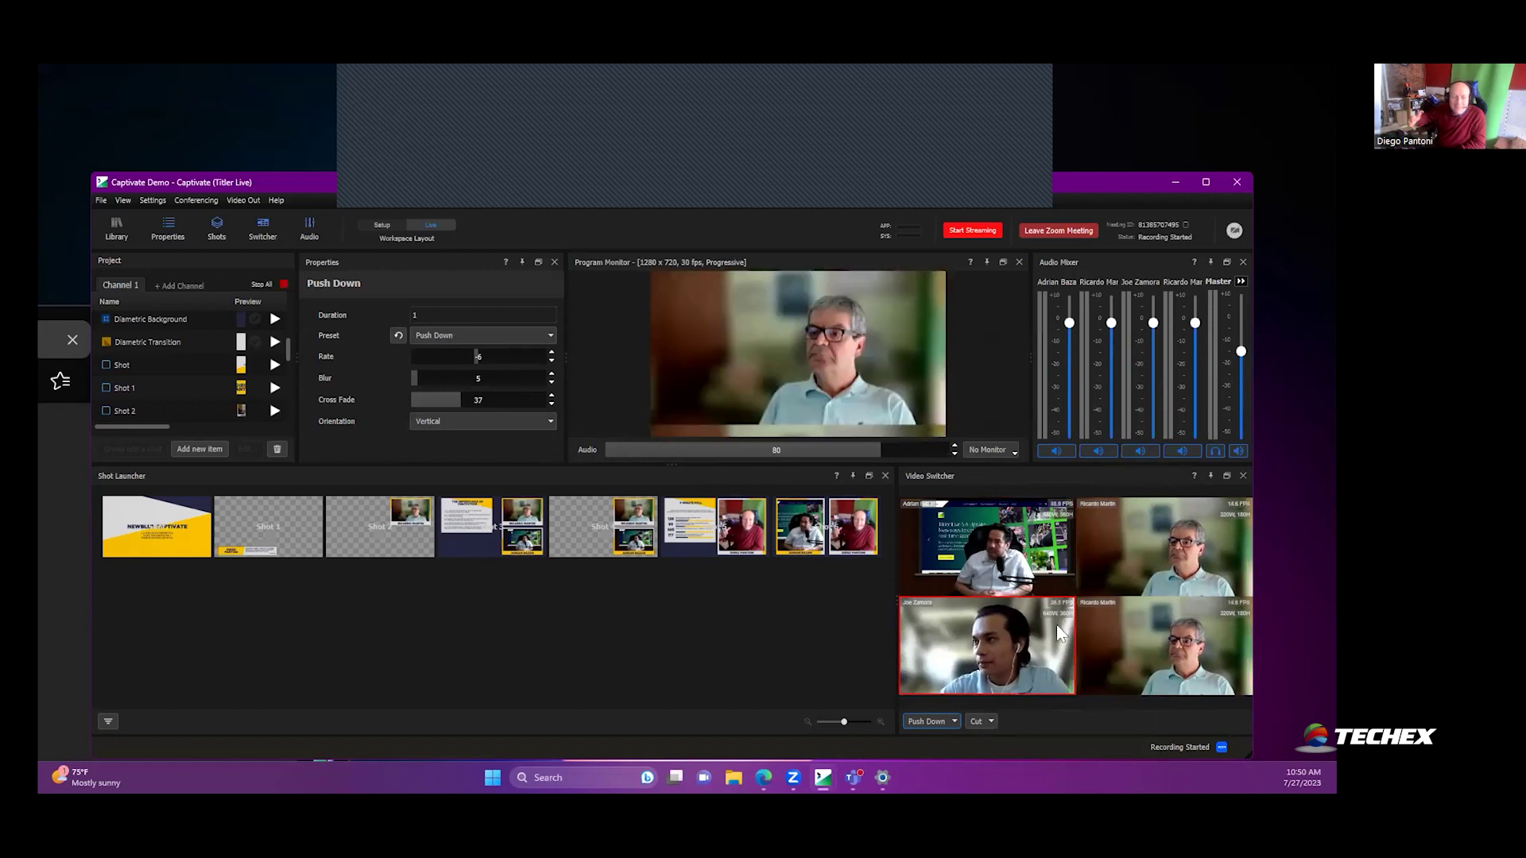
Step: Add the Evil Strobe transition from Duochrome to the video switcher and use it to switch to the third source
{"action": "left_click", "coordinate": [950, 722]}
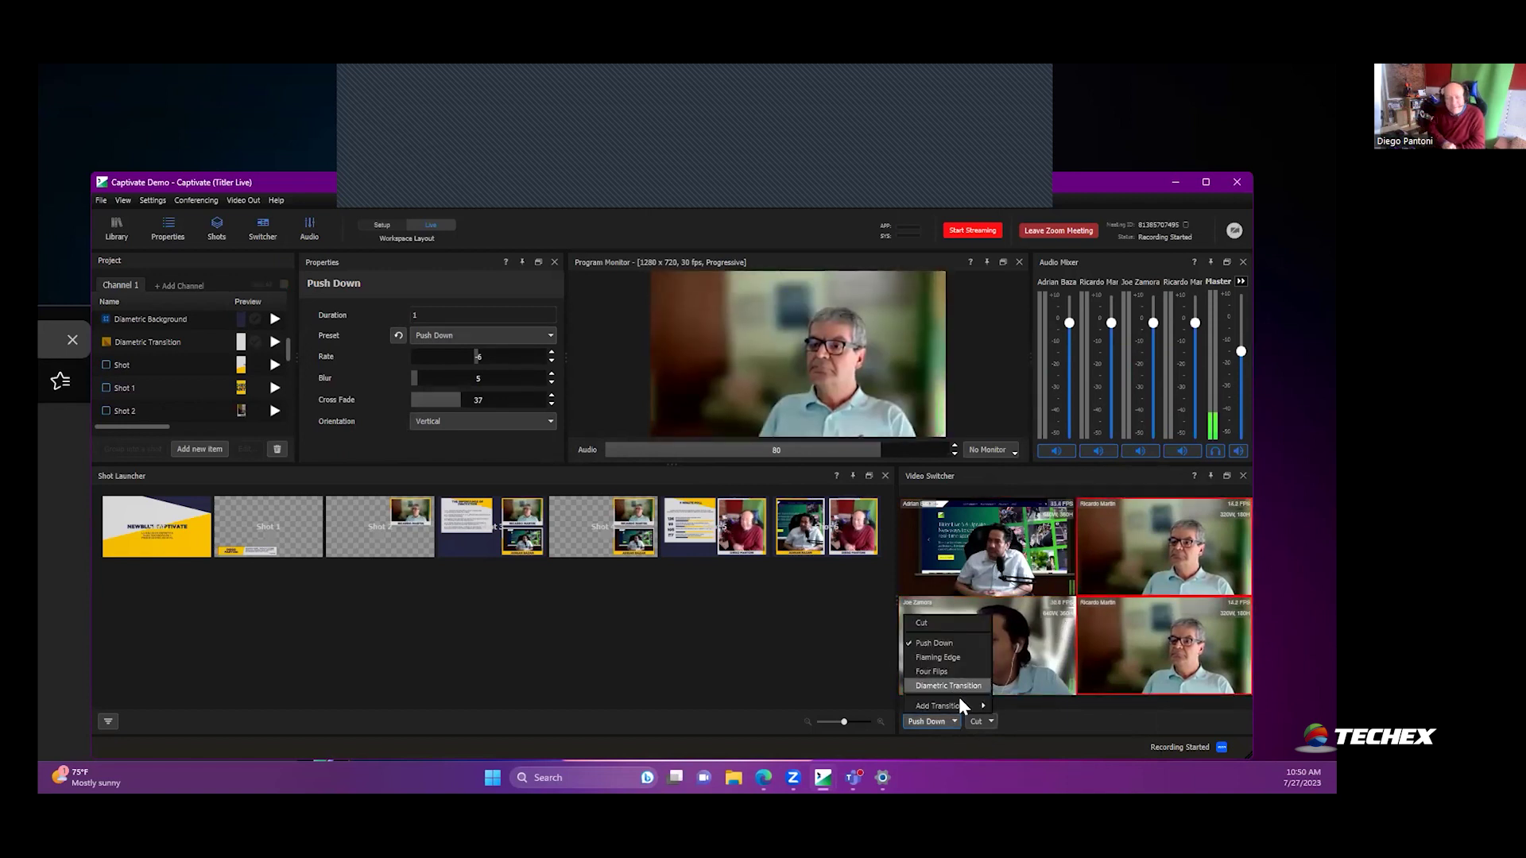
{"action": "mouse_move", "coordinate": [960, 704]}
{"action": "mouse_move", "coordinate": [1034, 619]}
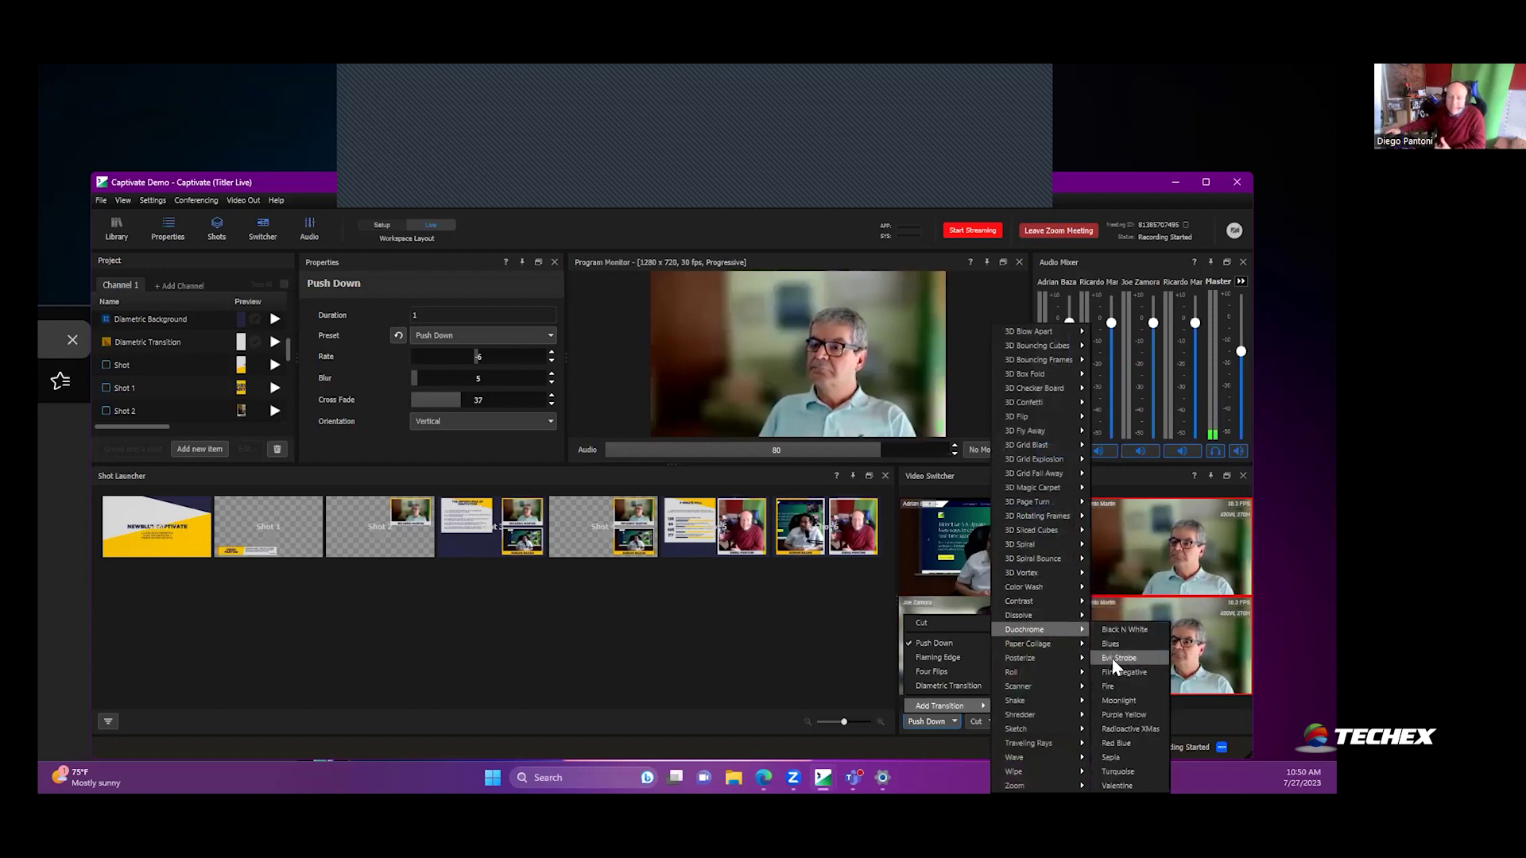
{"action": "left_click", "coordinate": [1119, 658]}
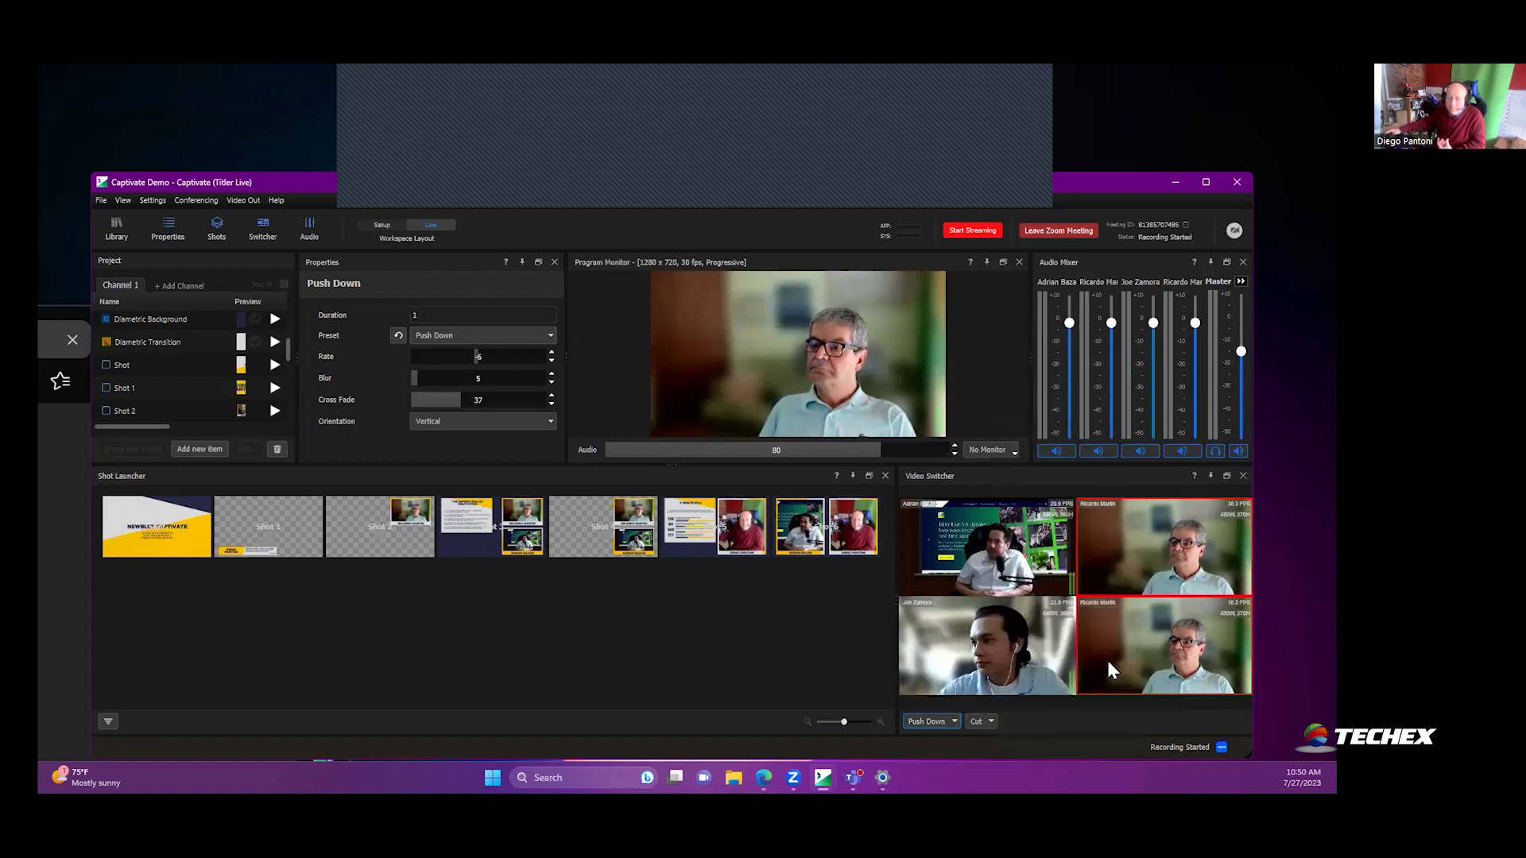
{"action": "left_click", "coordinate": [997, 631]}
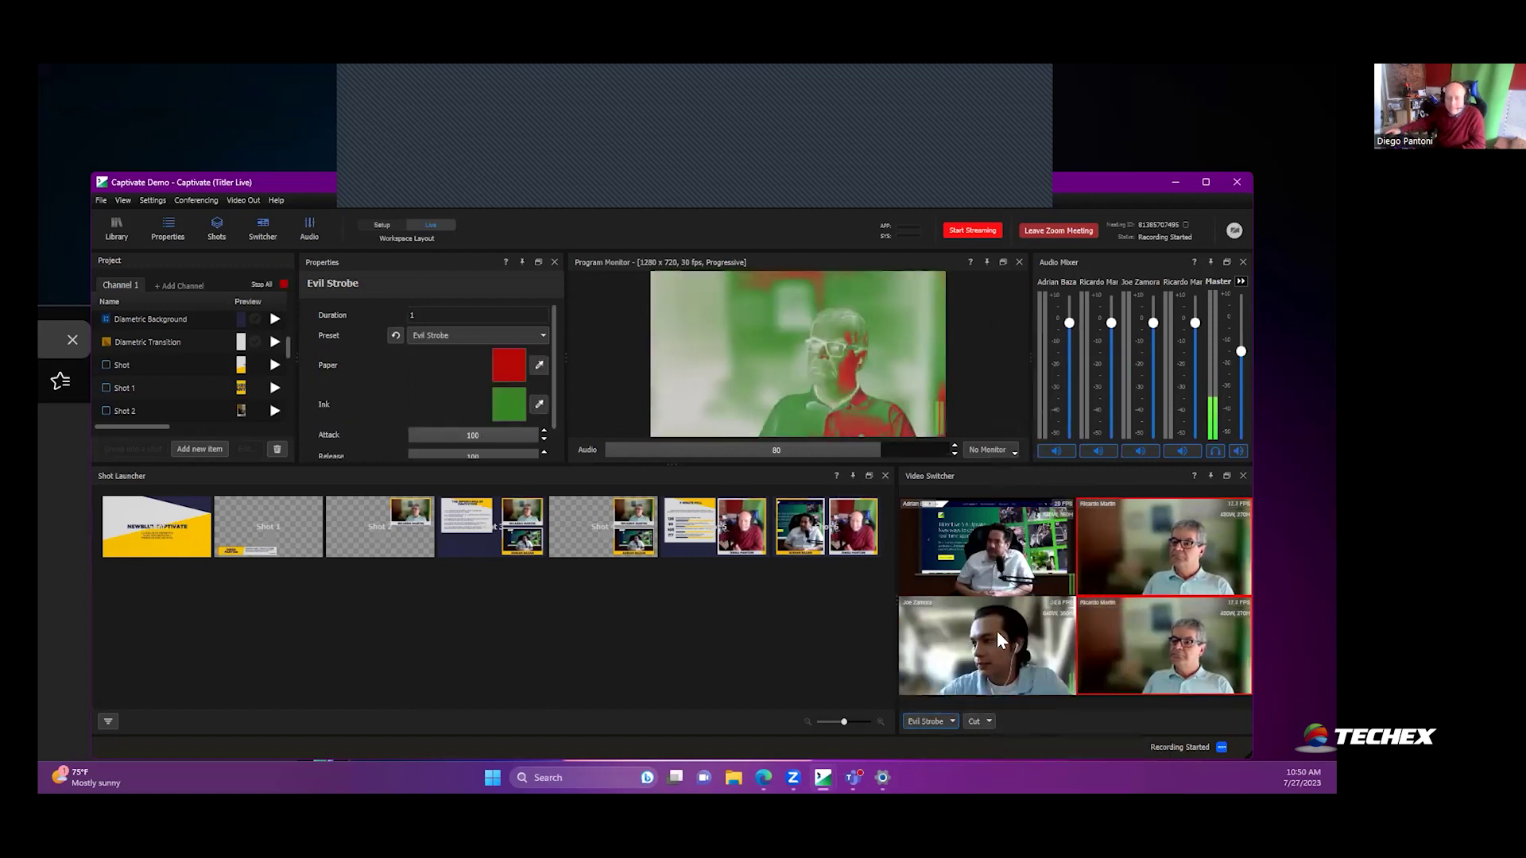
Step: Add the Blow North transition to the video switcher and use it to switch to the first source and back to the third
{"action": "left_click", "coordinate": [951, 722]}
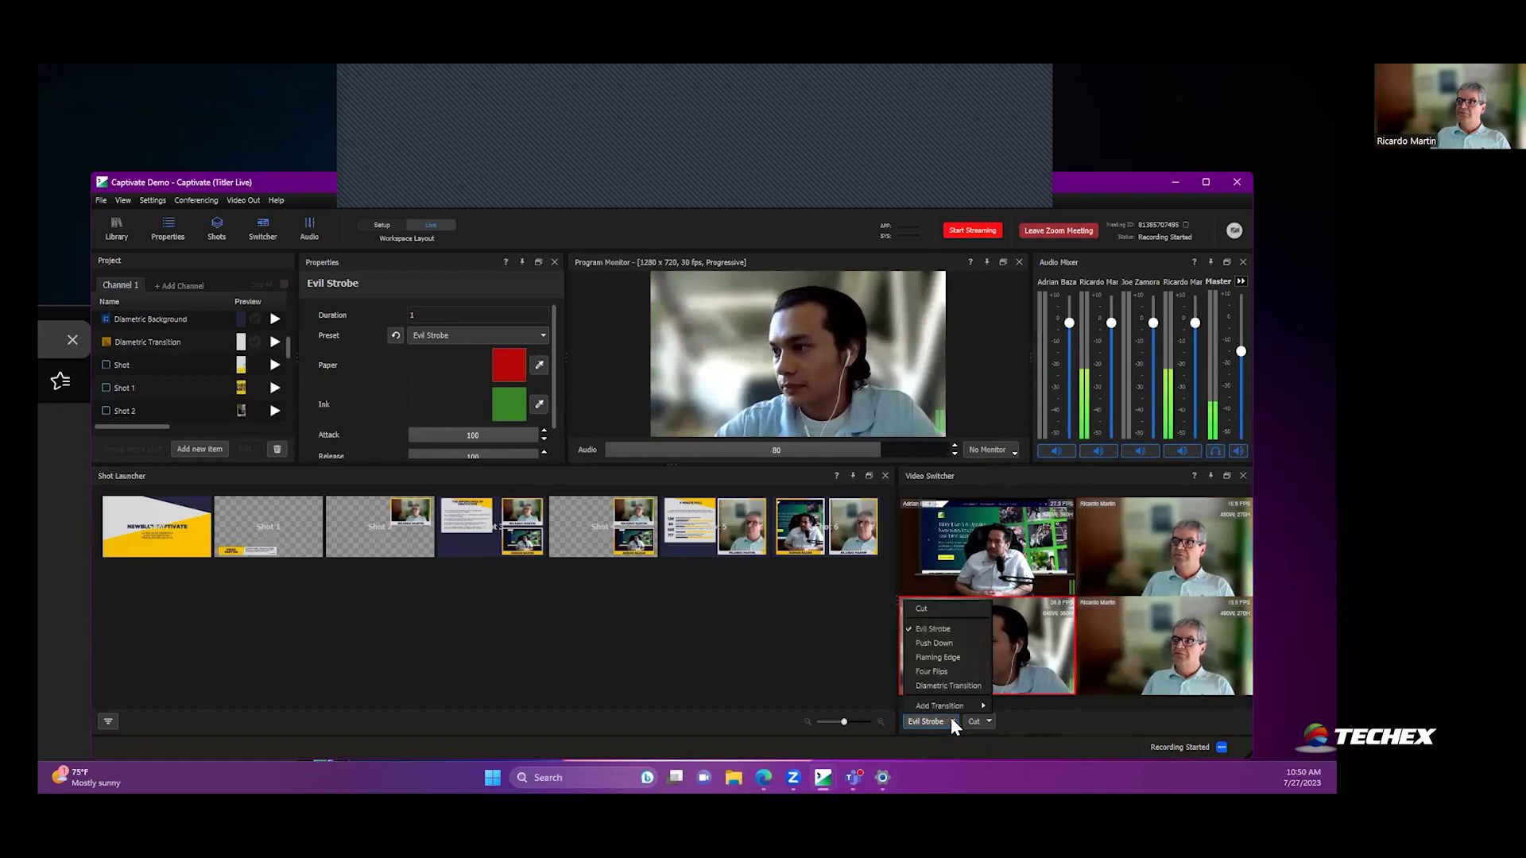
{"action": "mouse_move", "coordinate": [974, 707]}
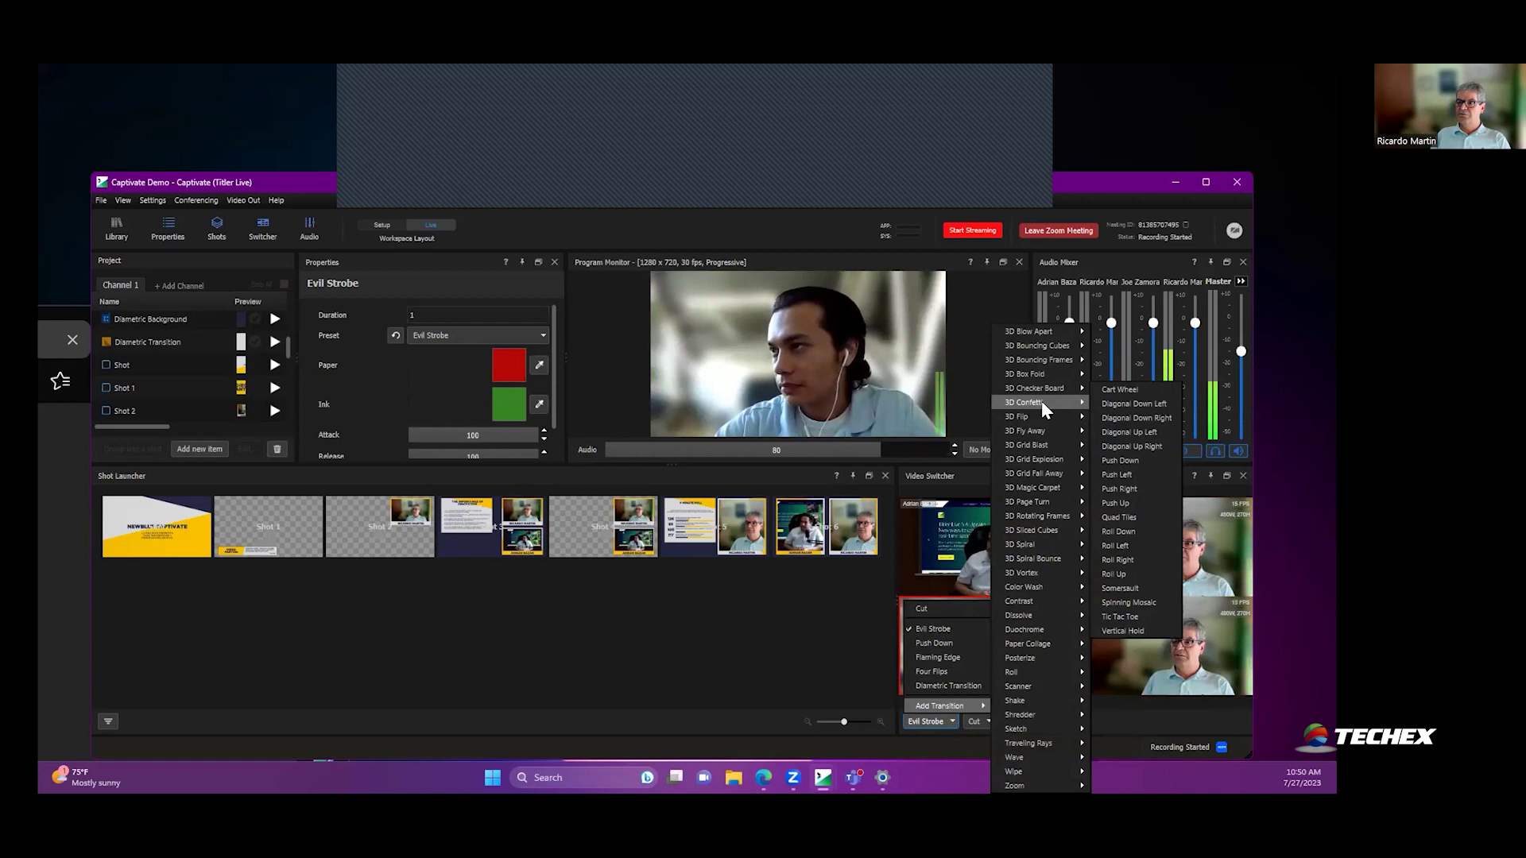
{"action": "left_click", "coordinate": [1104, 445]}
{"action": "left_click", "coordinate": [959, 578]}
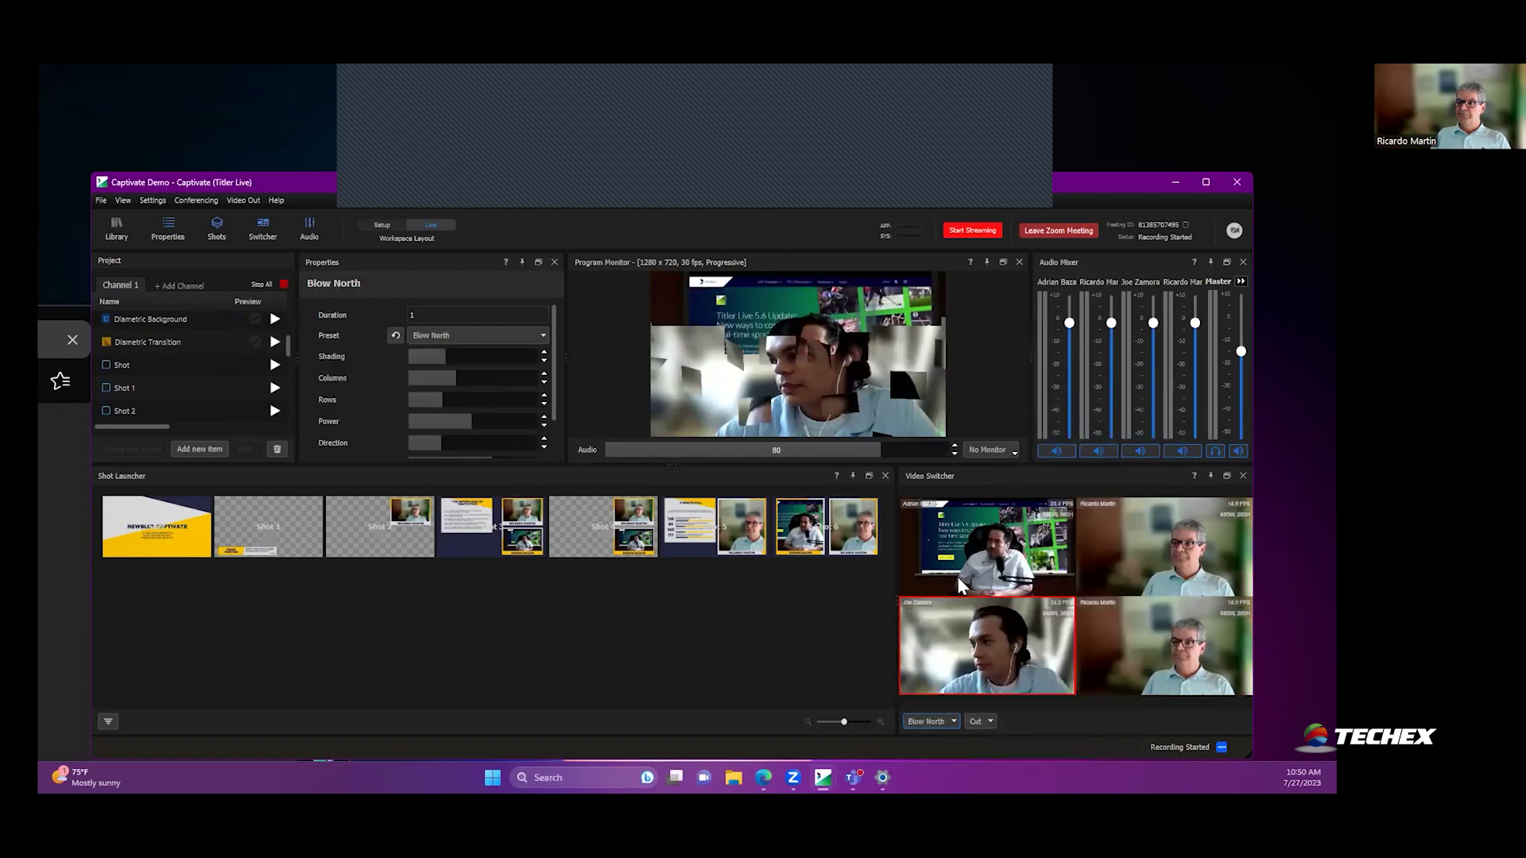
{"action": "left_click", "coordinate": [958, 676]}
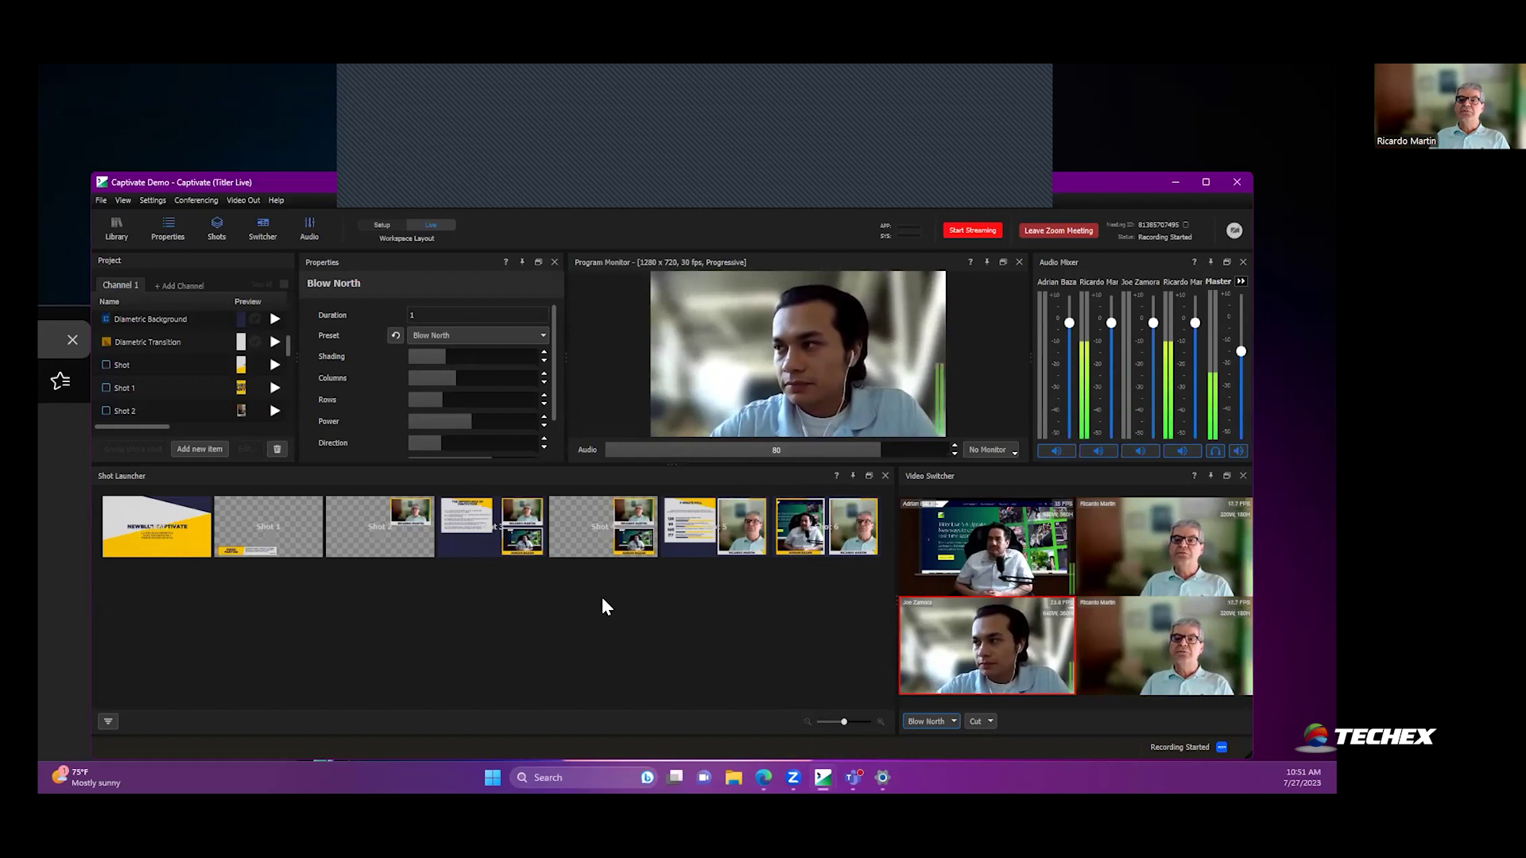
Step: Enlarge the program monitor area and put the NewBlue Captivate title shot and the 5 Minute Poll shot on air in turn
{"action": "left_click_drag", "start_coordinate": [674, 464], "coordinate": [670, 580]}
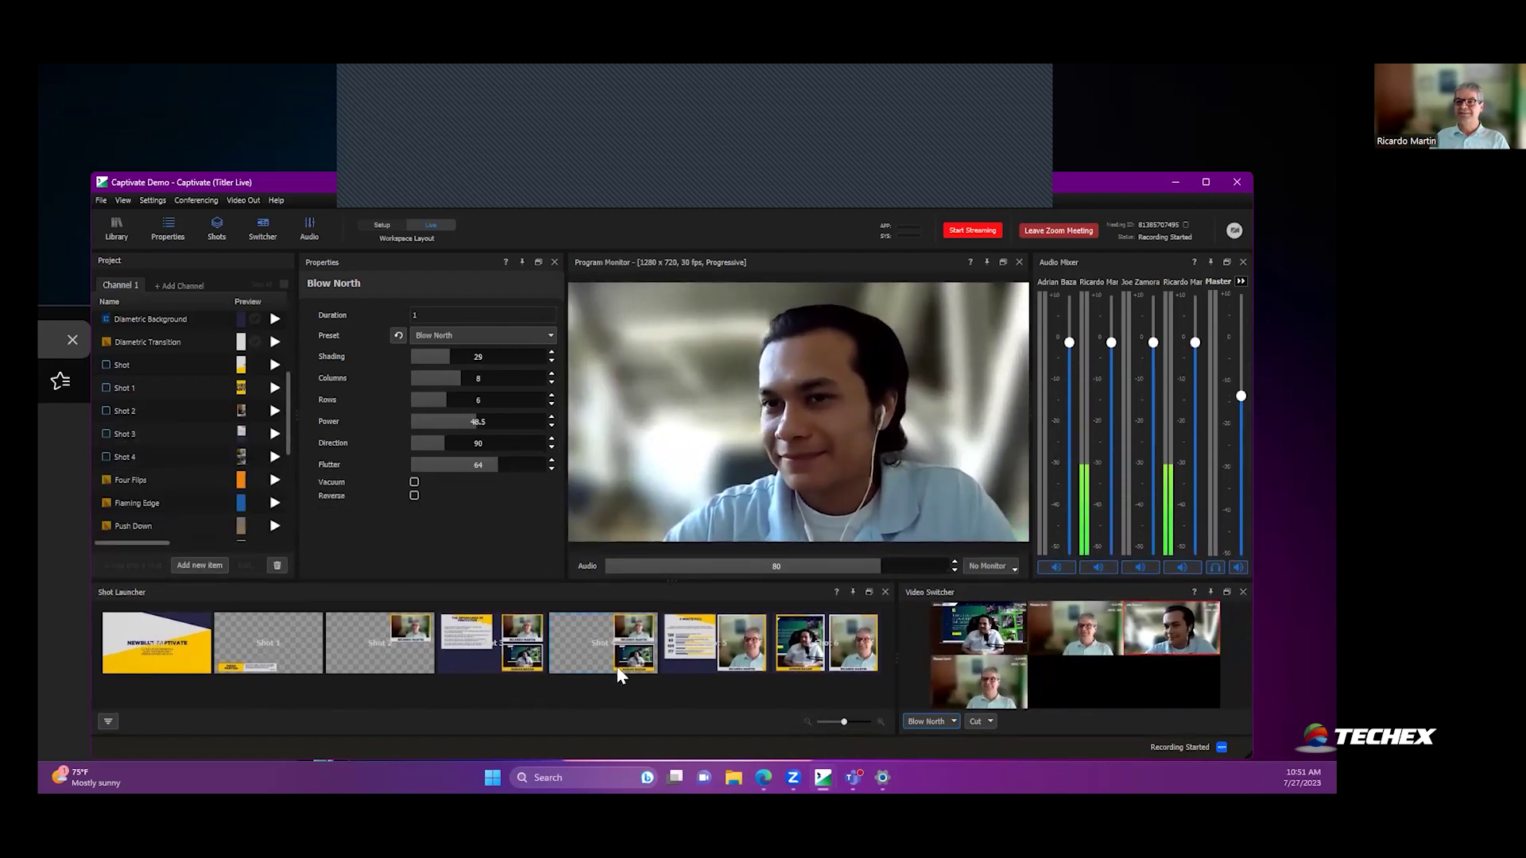
{"action": "left_click", "coordinate": [190, 666]}
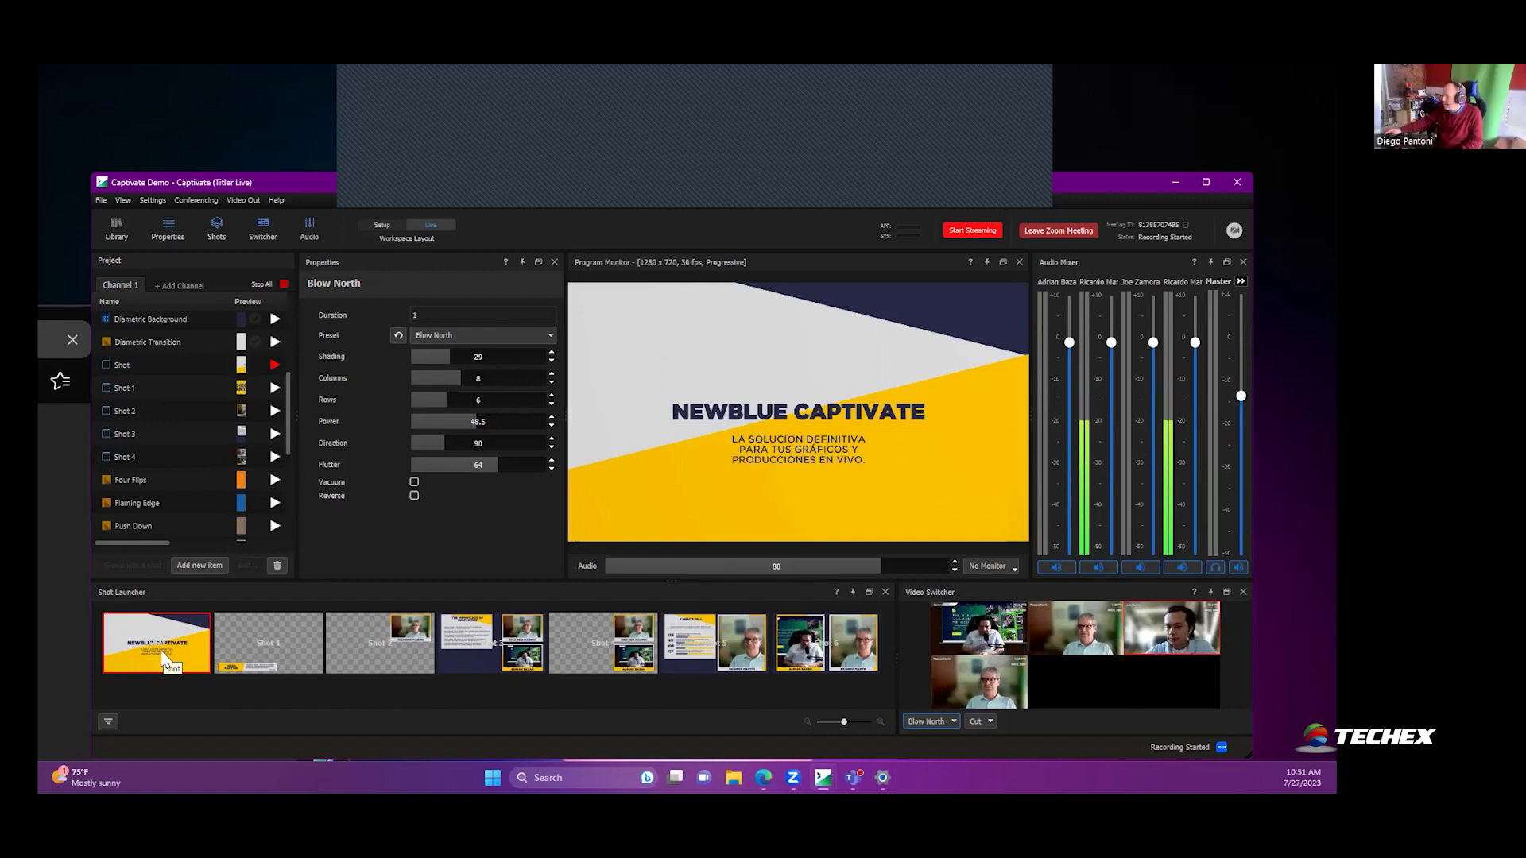
{"action": "left_click", "coordinate": [671, 666]}
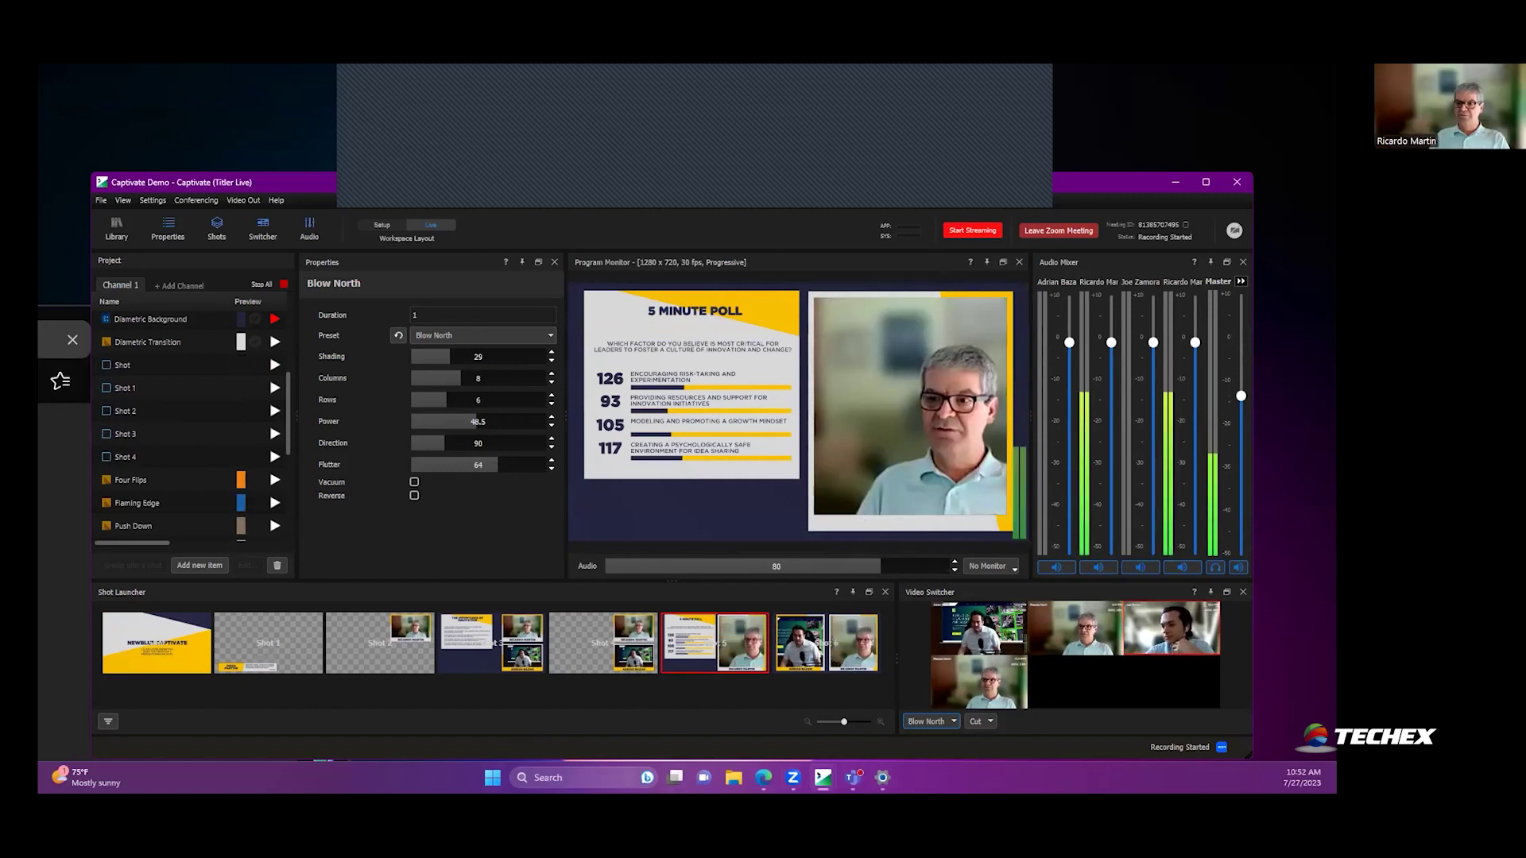
Step: Open Task Manager to check the GPU 0 performance while the poll shot is on air, and minimize it
{"action": "right_click", "coordinate": [328, 761]}
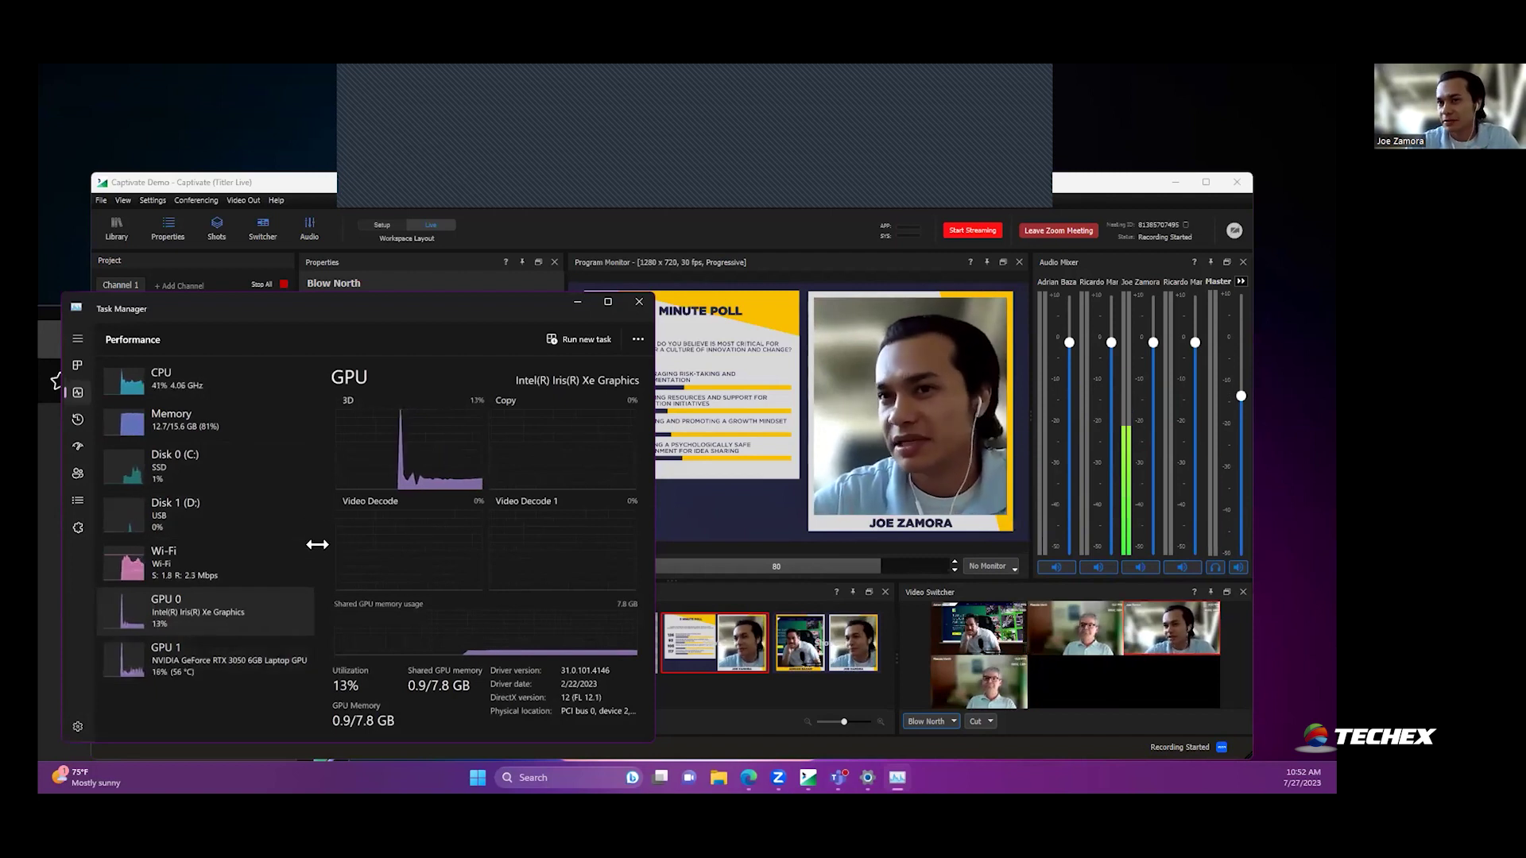
{"action": "left_click", "coordinate": [571, 307]}
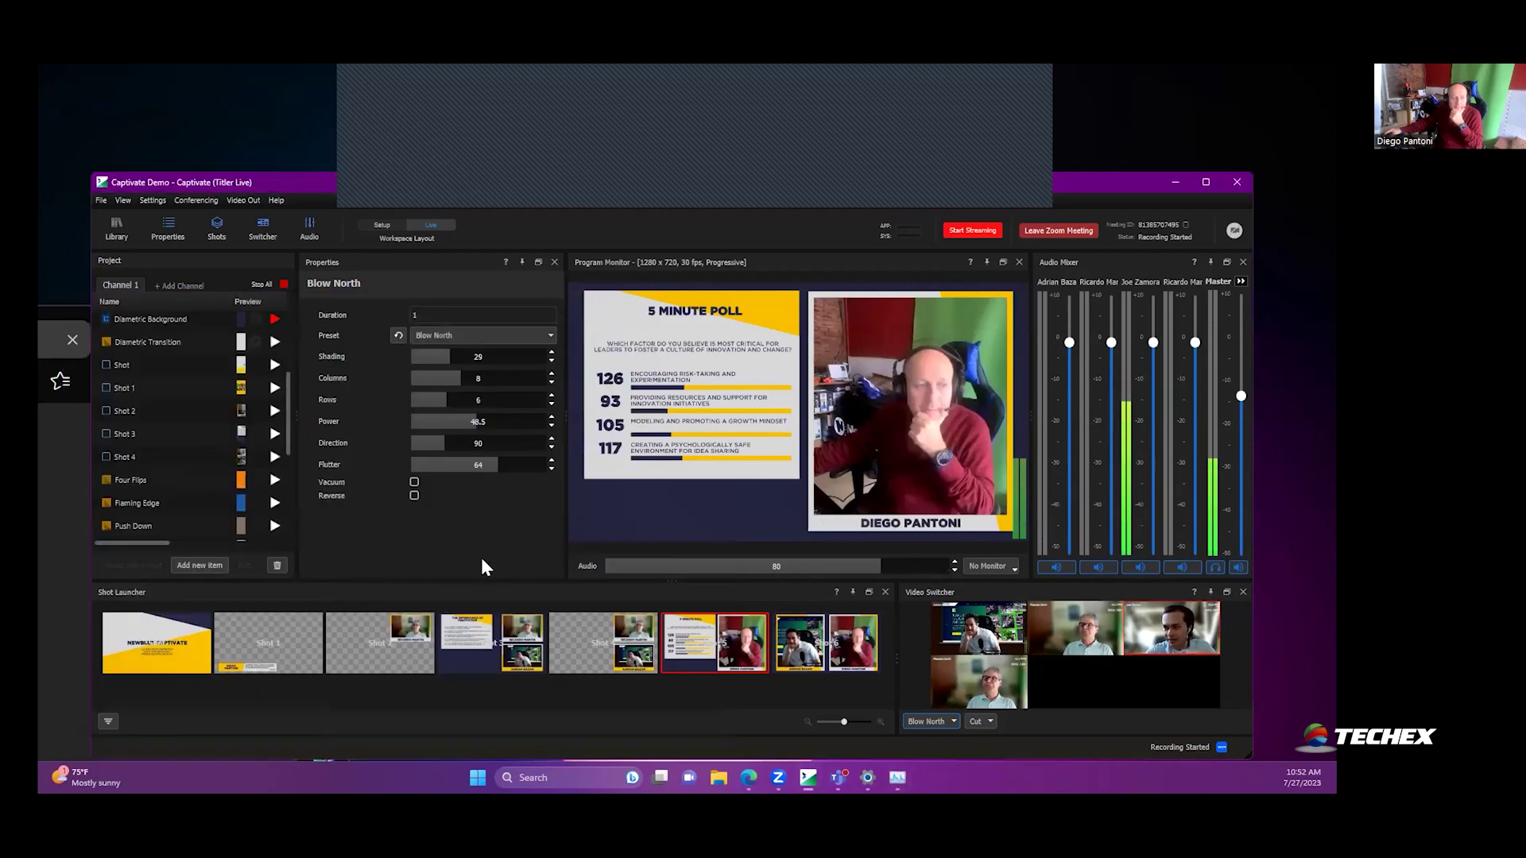